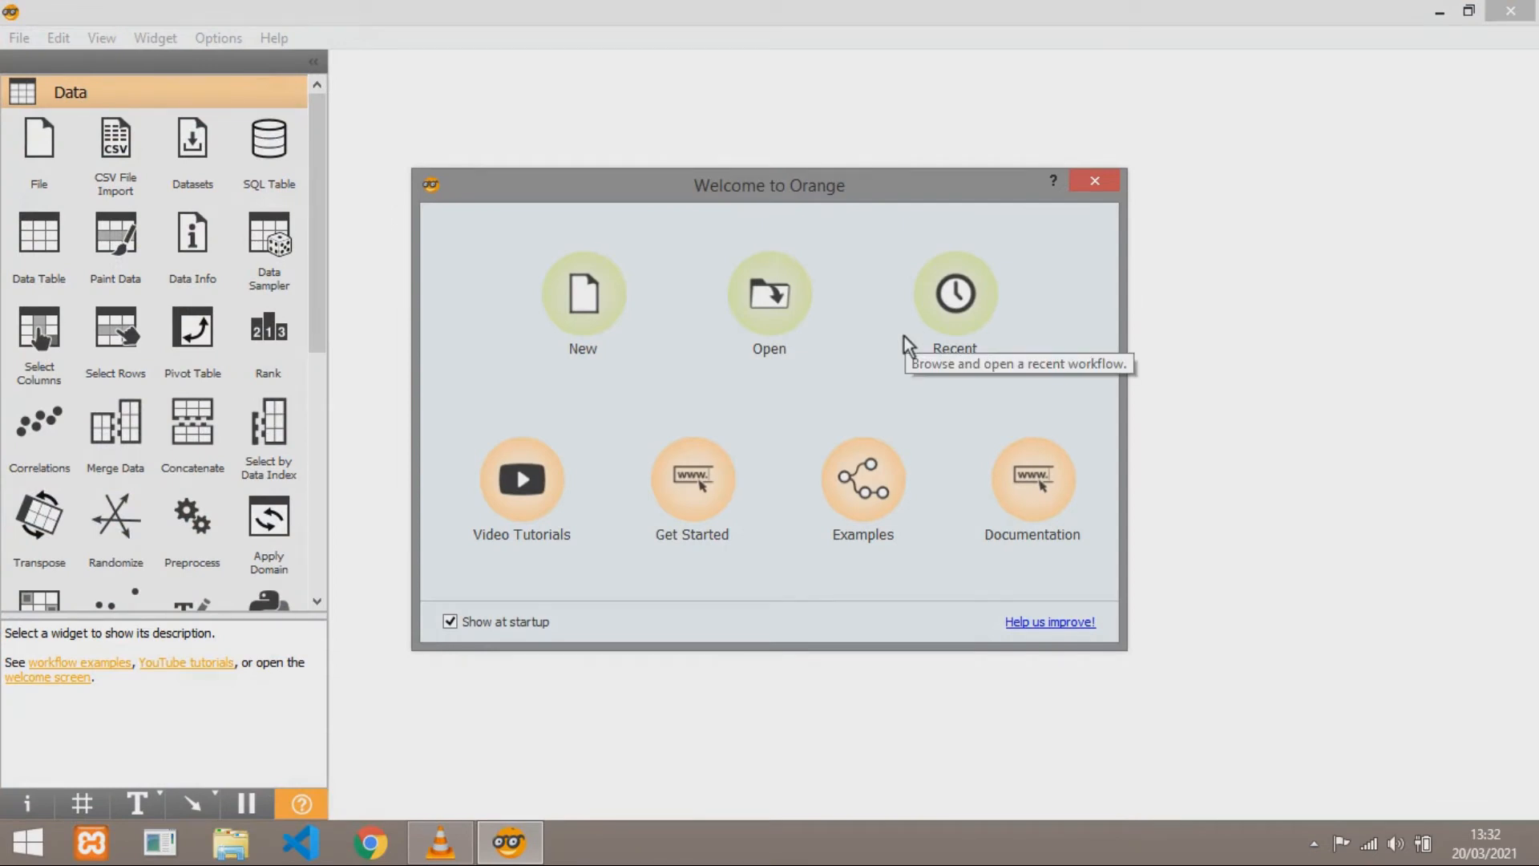
Start a new workflow, add a File widget, and choose brown-selected.tab as its source file
left_click(608, 295)
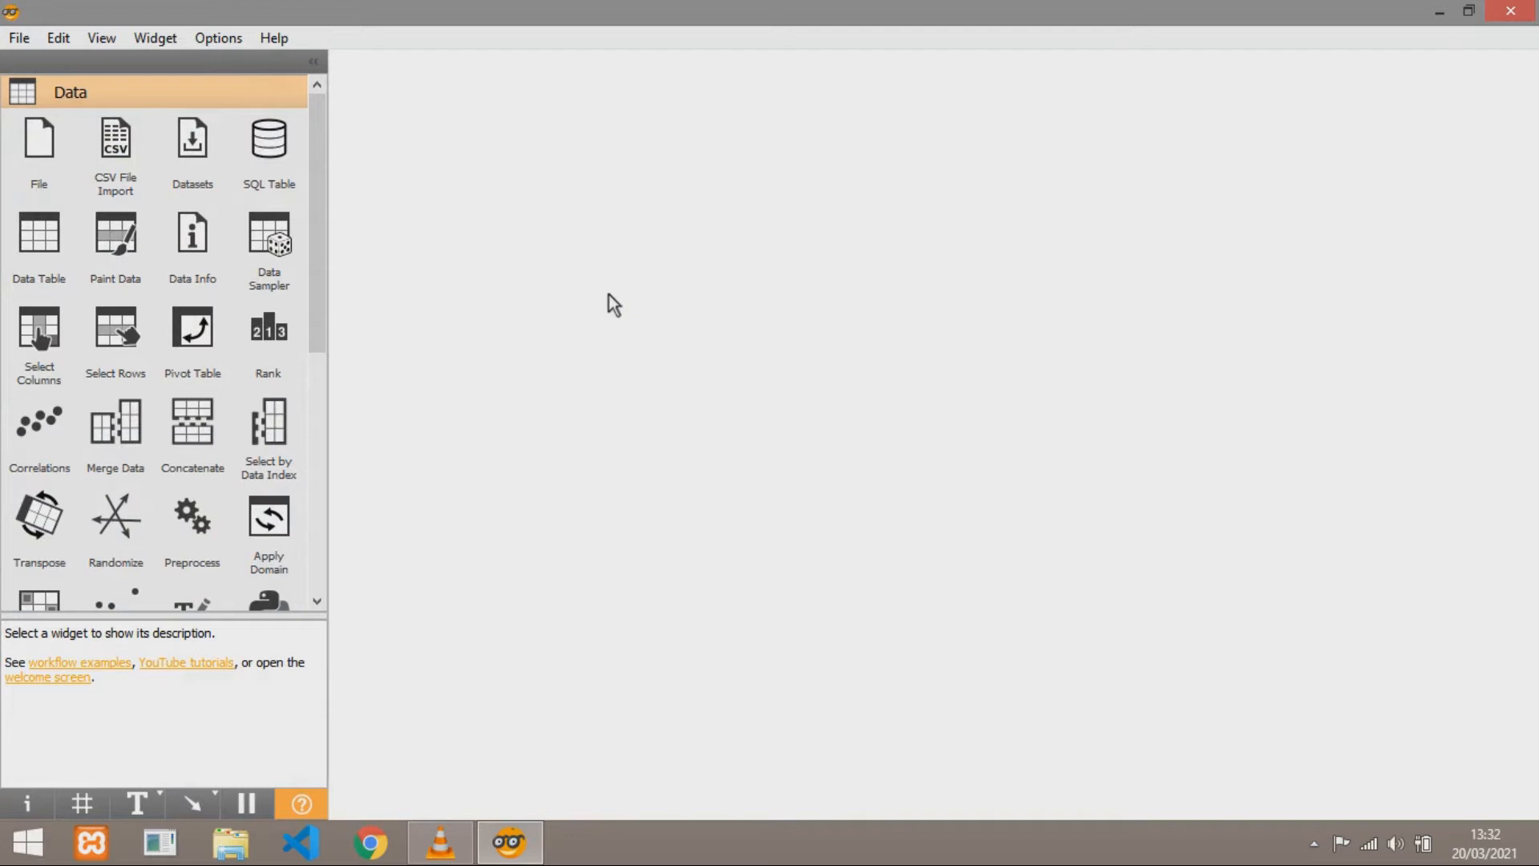
left_click(50, 138)
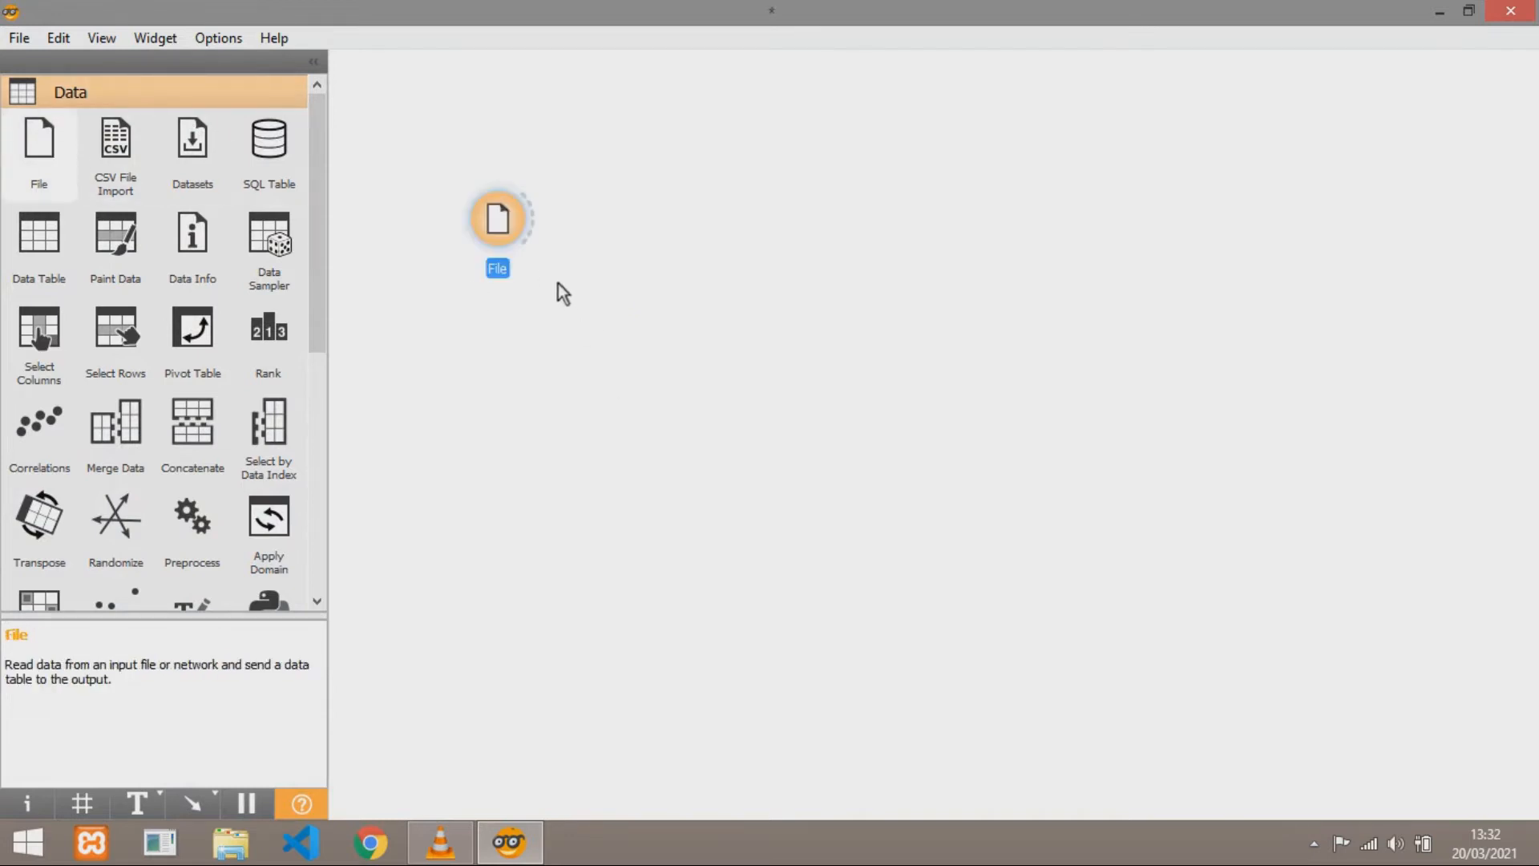
double_click(502, 224)
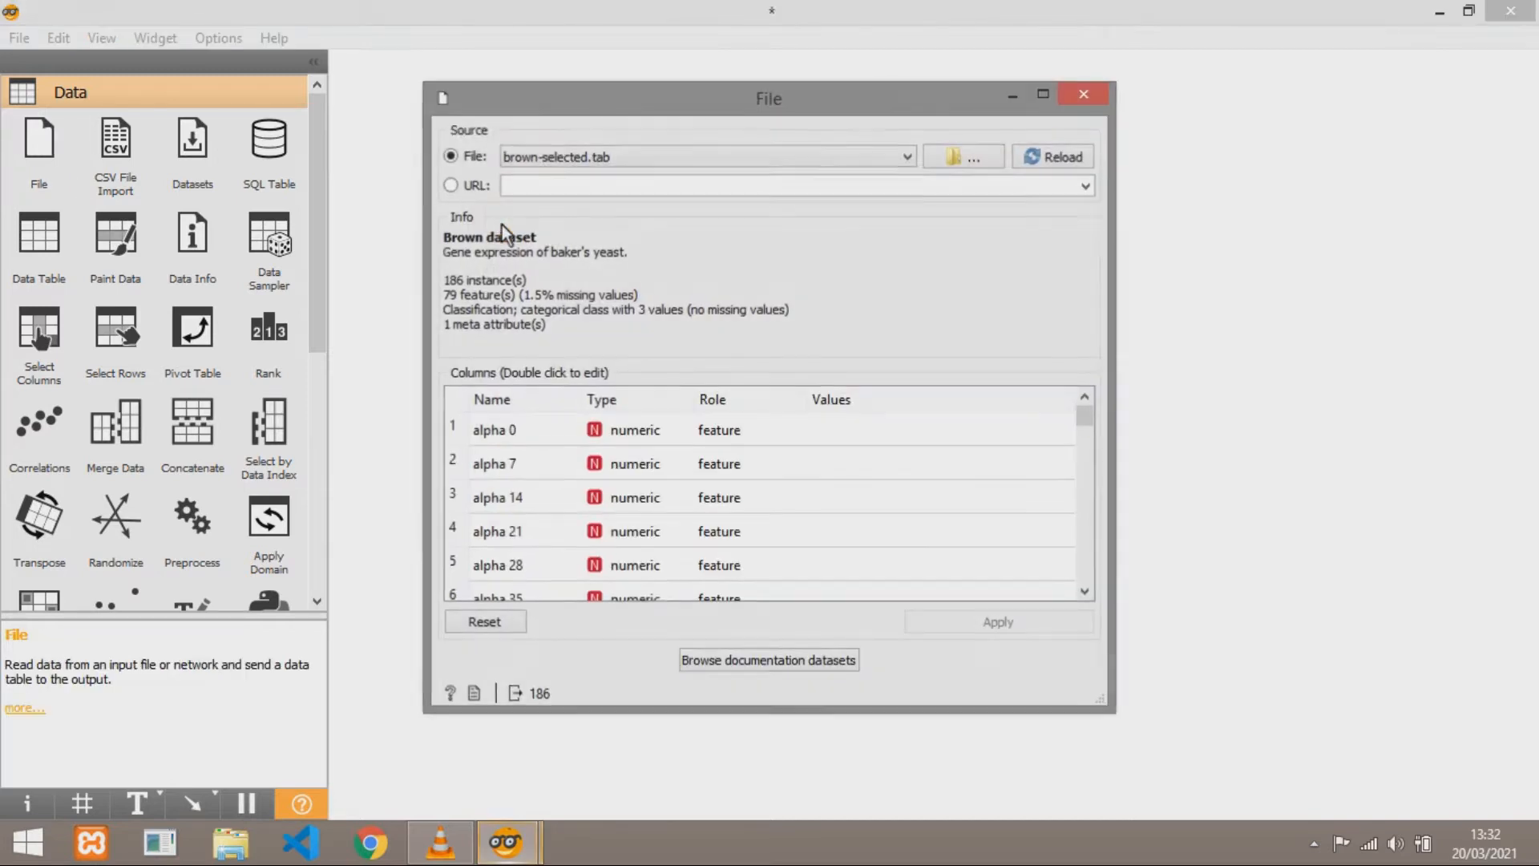
left_click(903, 165)
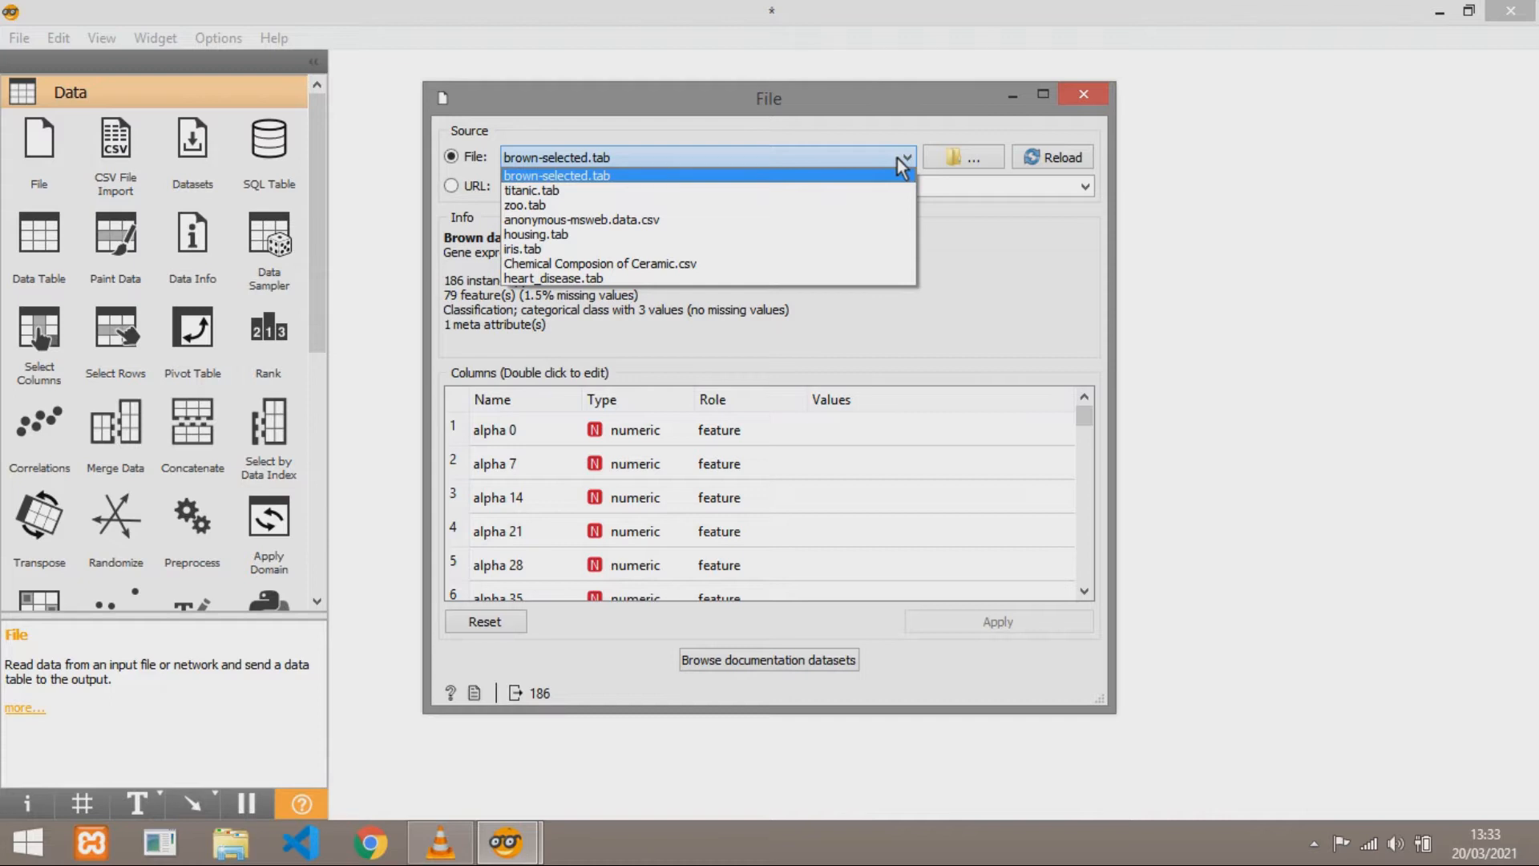
left_click(625, 176)
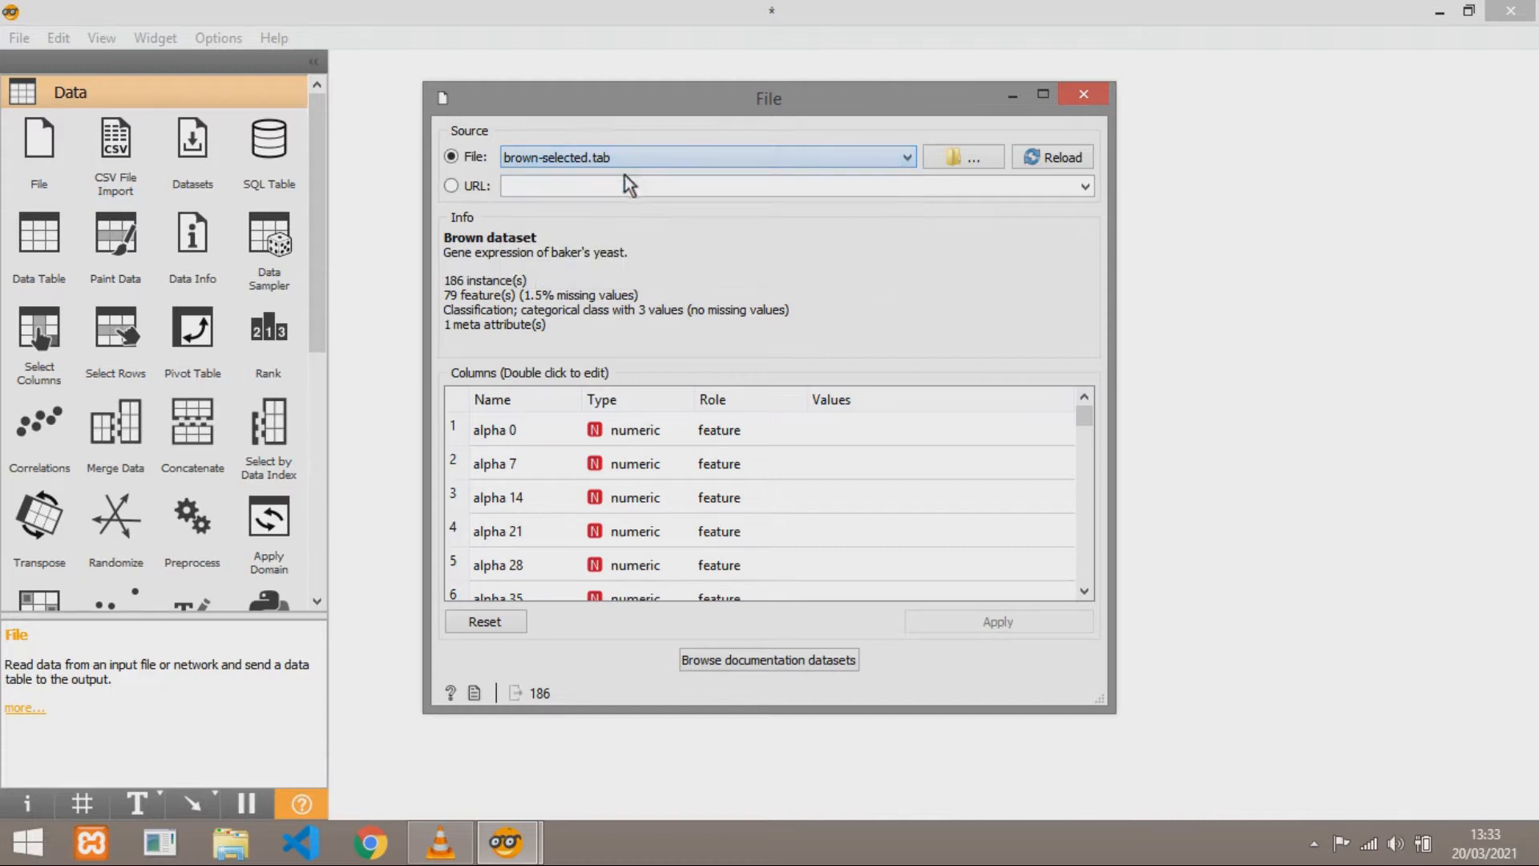
left_click(1090, 93)
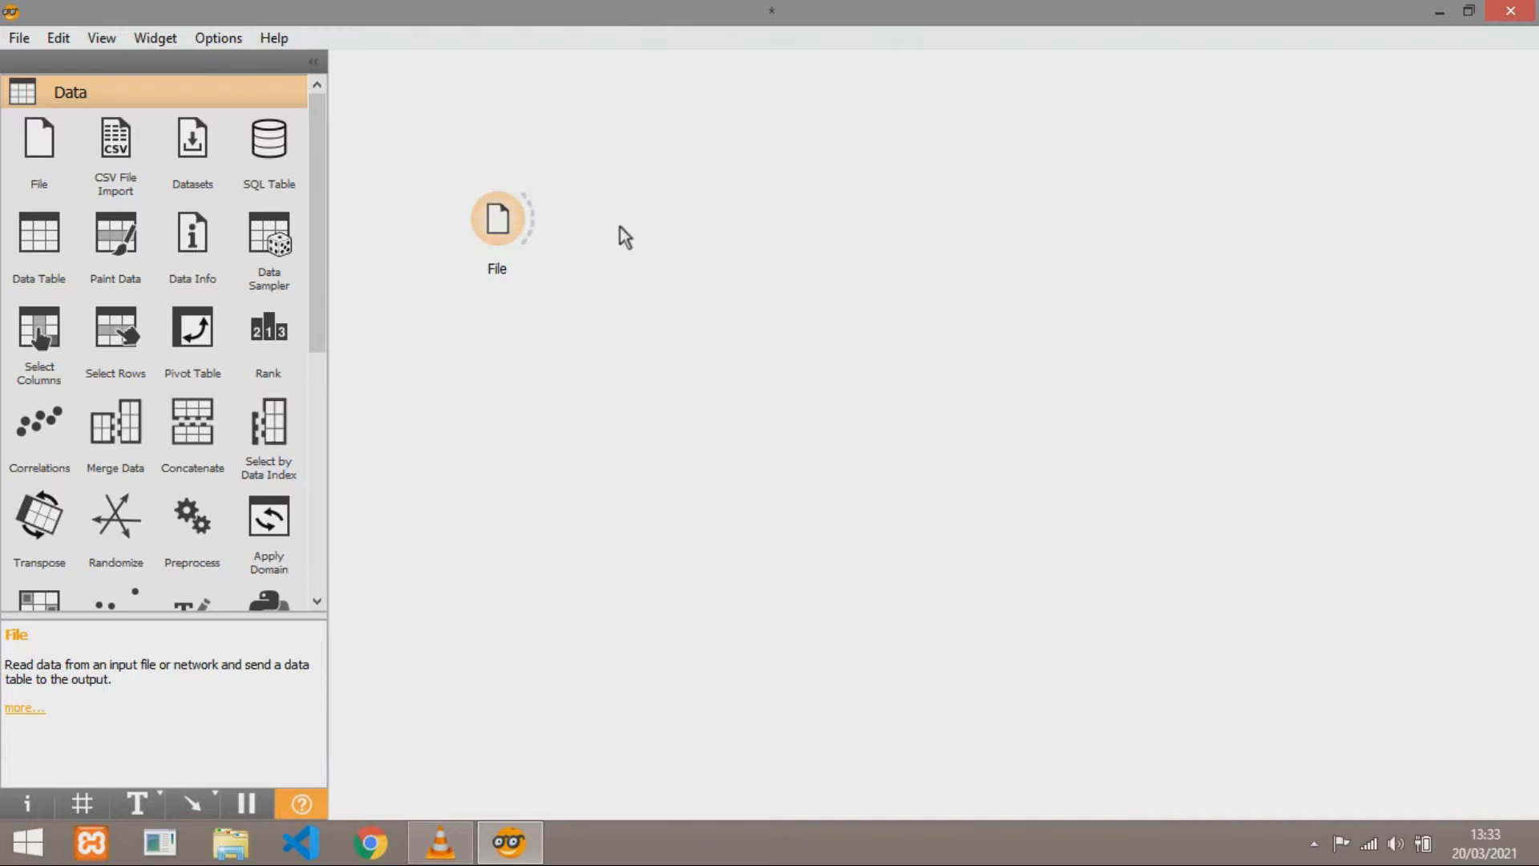
Place a Data Table widget beside the File widget and link File's output to it
left_click_drag(501, 236, 445, 246)
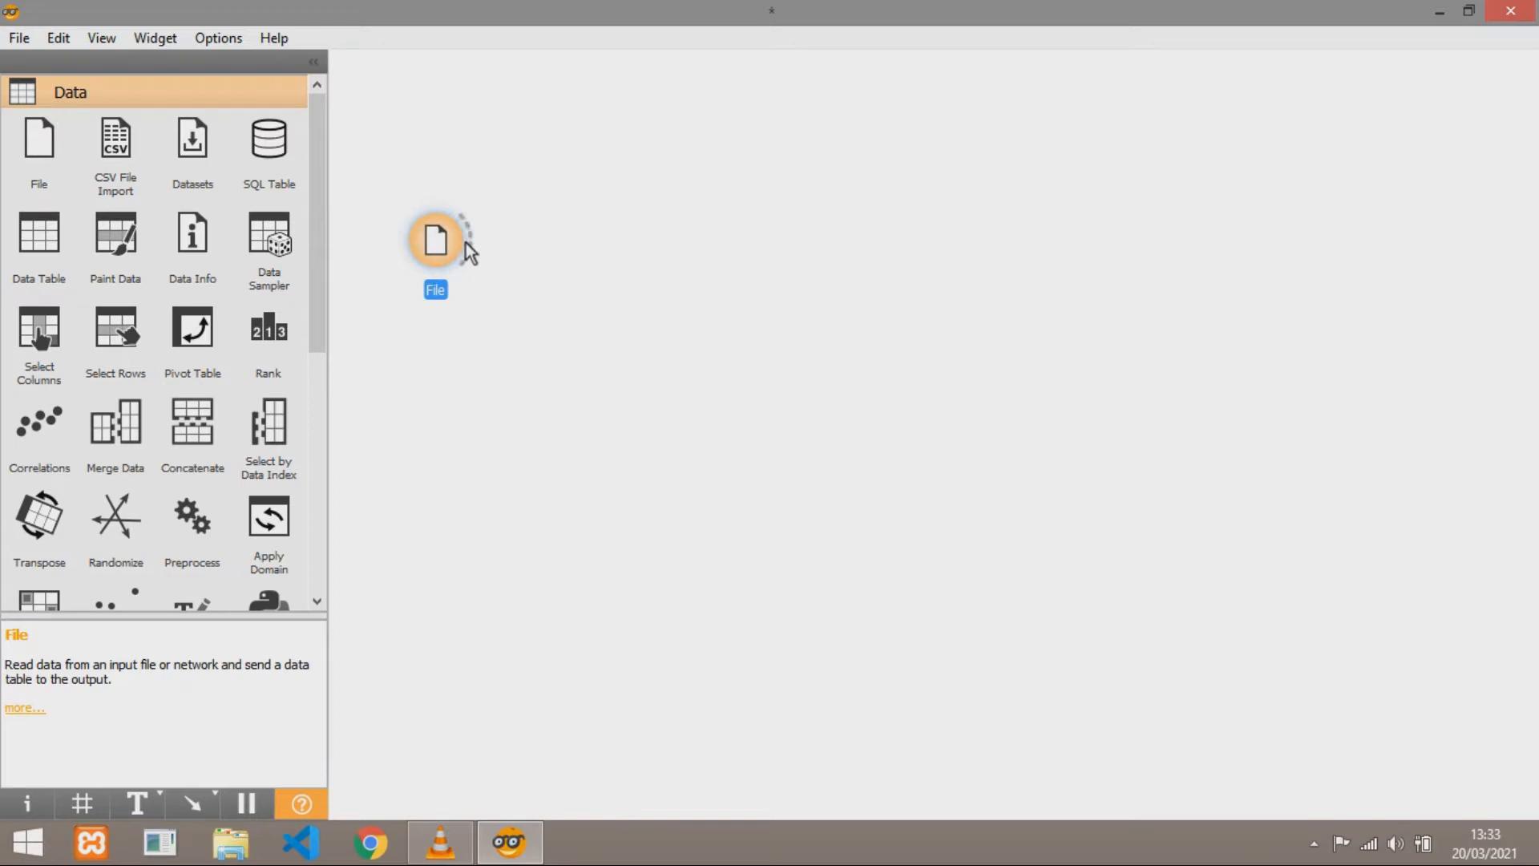
left_click_drag(38, 234, 572, 218)
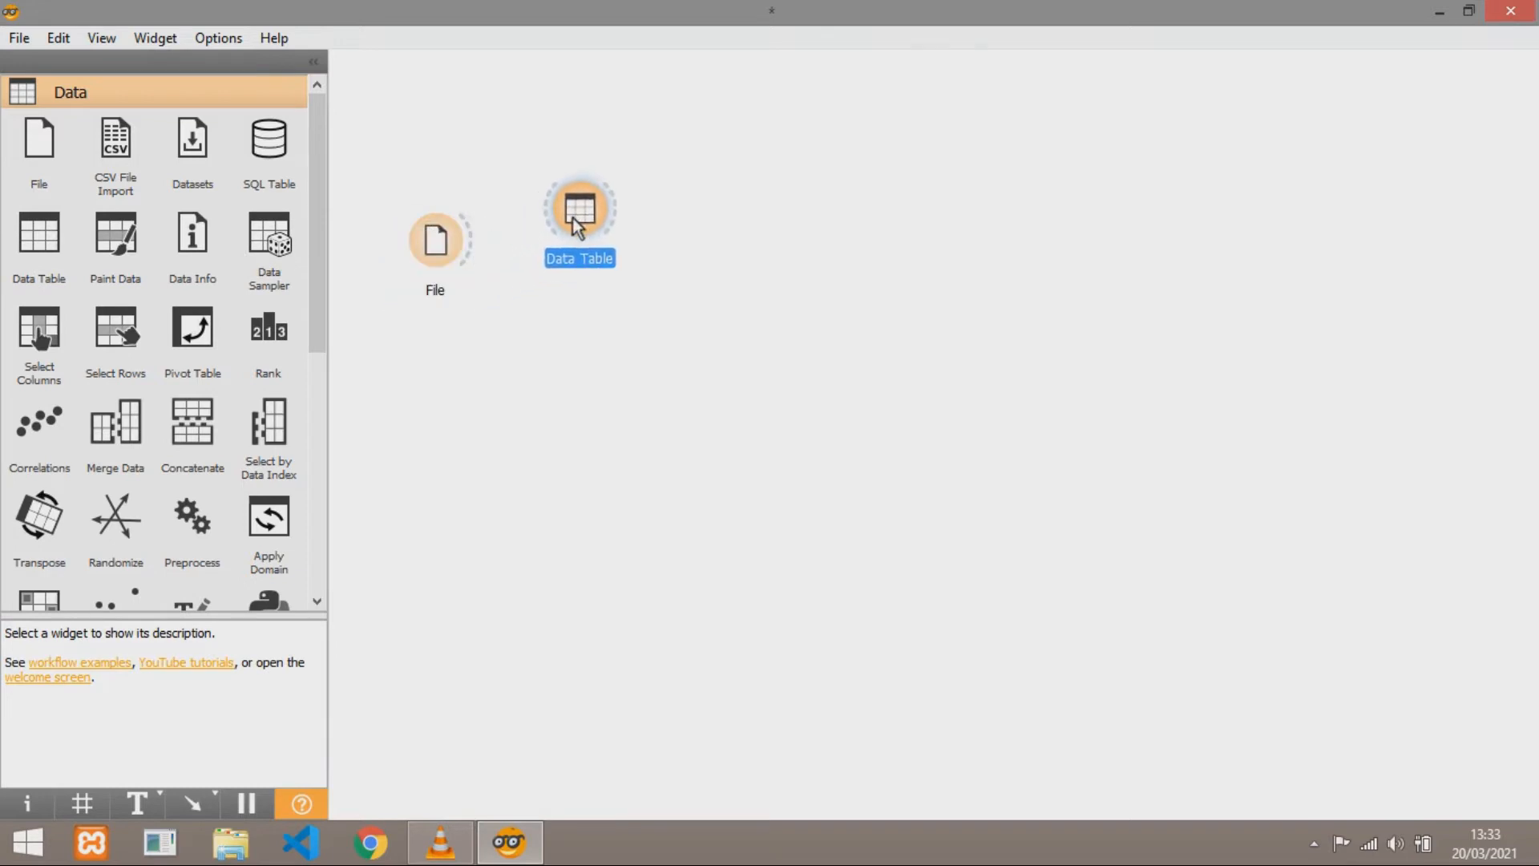
left_click_drag(464, 244, 550, 217)
Examine the Data Table for missing values across the alpha columns, then close it
double_click(585, 208)
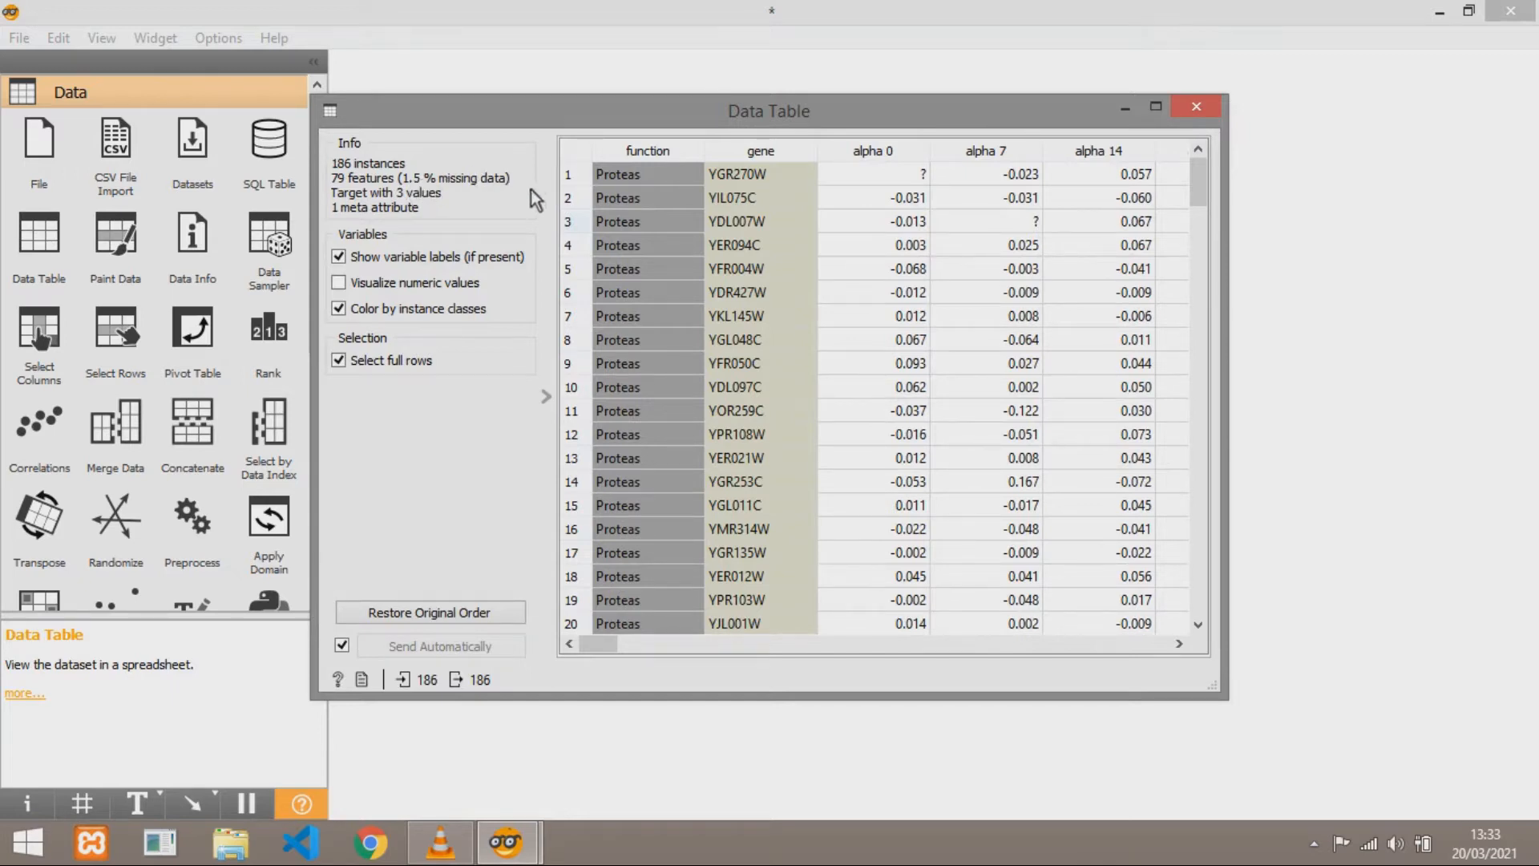
left_click_drag(604, 643, 613, 643)
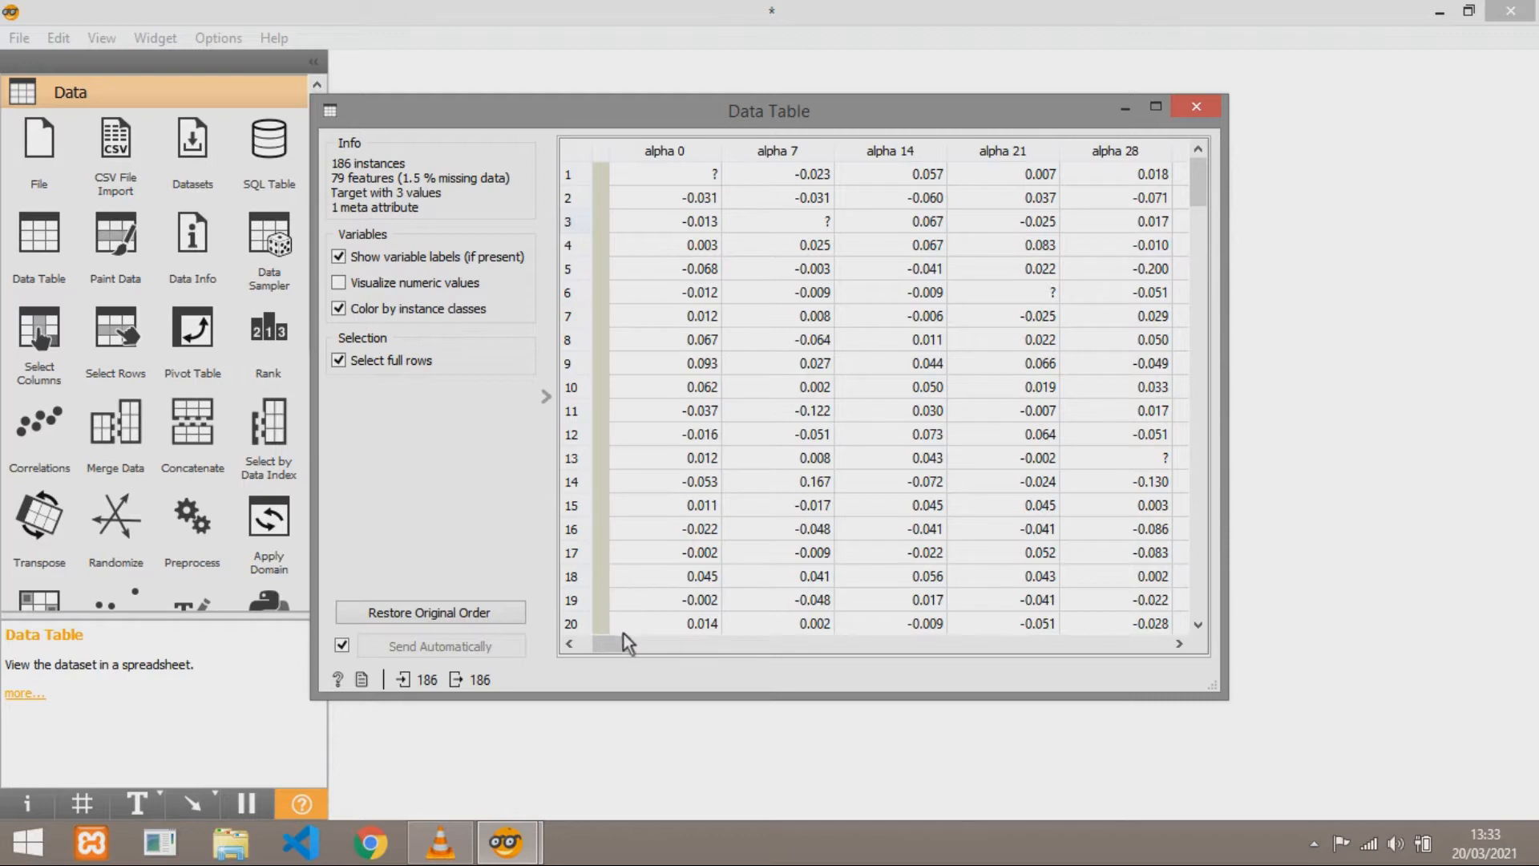
left_click_drag(619, 642, 635, 642)
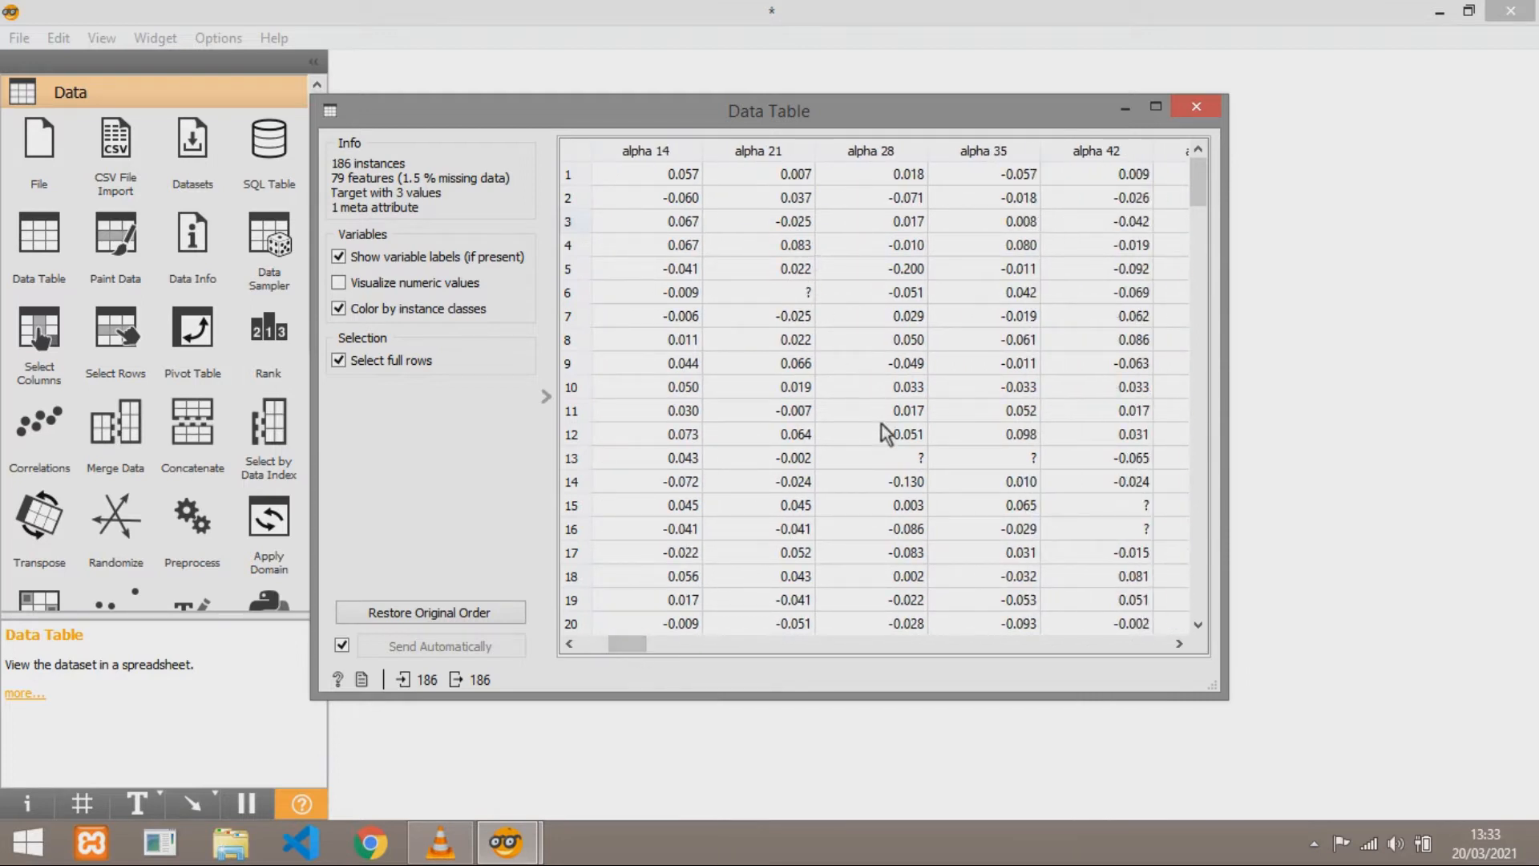
left_click_drag(625, 650, 675, 647)
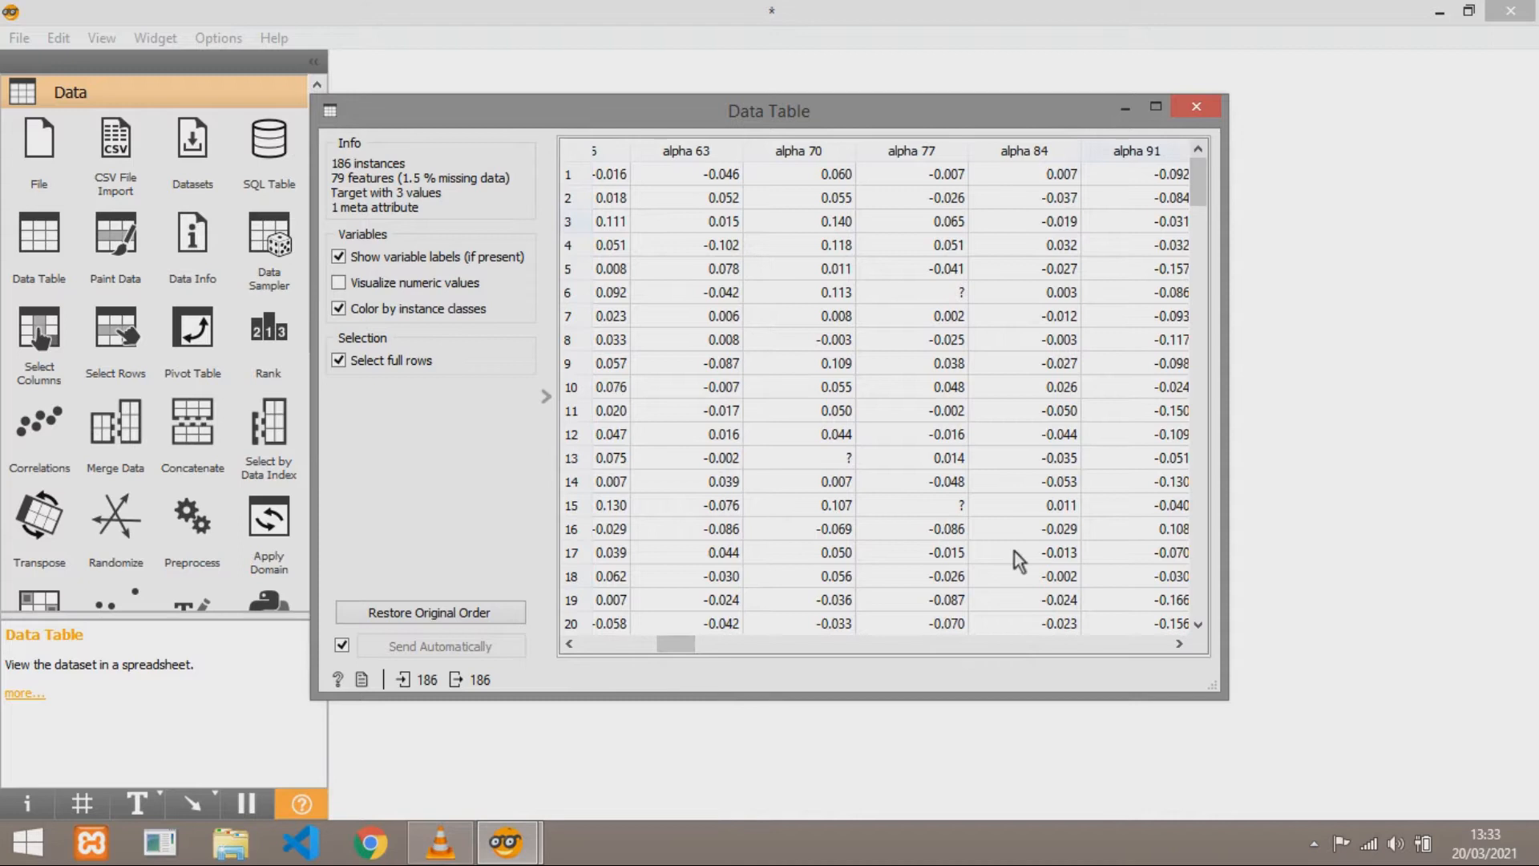
left_click_drag(695, 647, 717, 653)
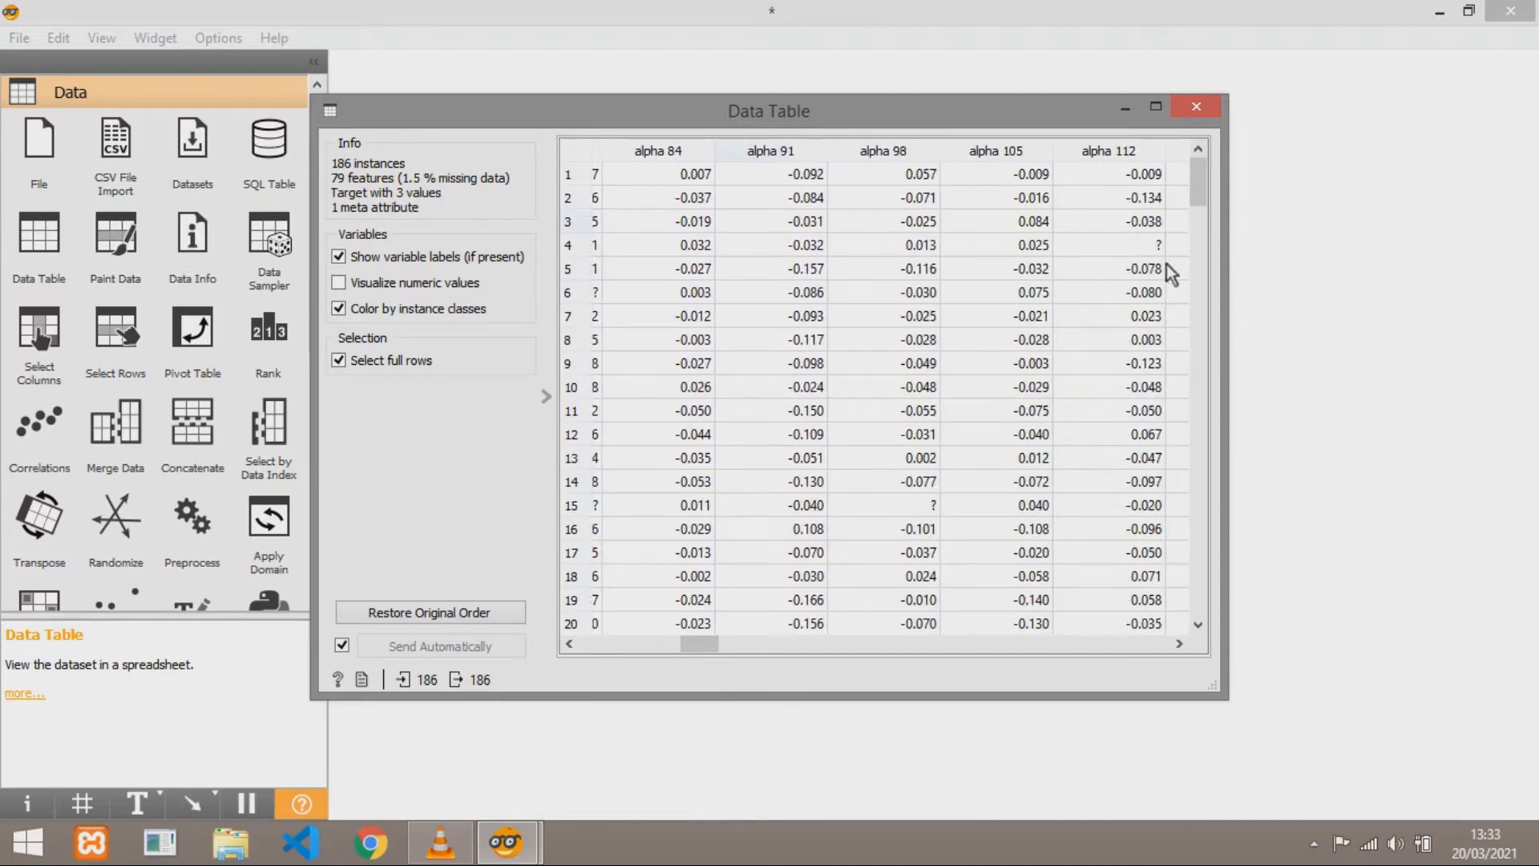
left_click(1195, 110)
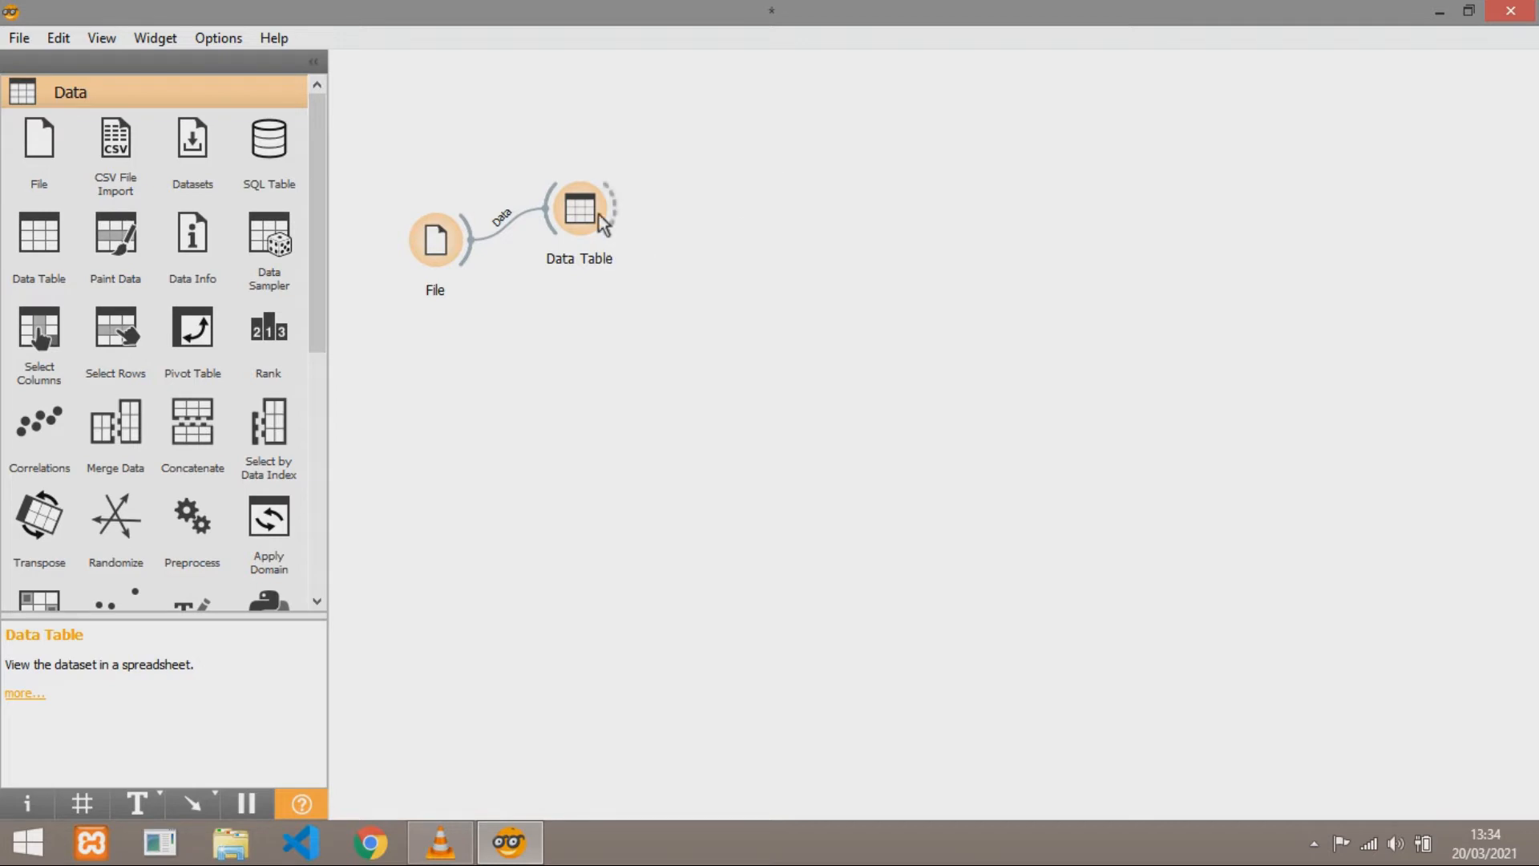
Add an Impute widget linked from File and restore all its individual attribute settings to default
left_click_drag(471, 261, 568, 306)
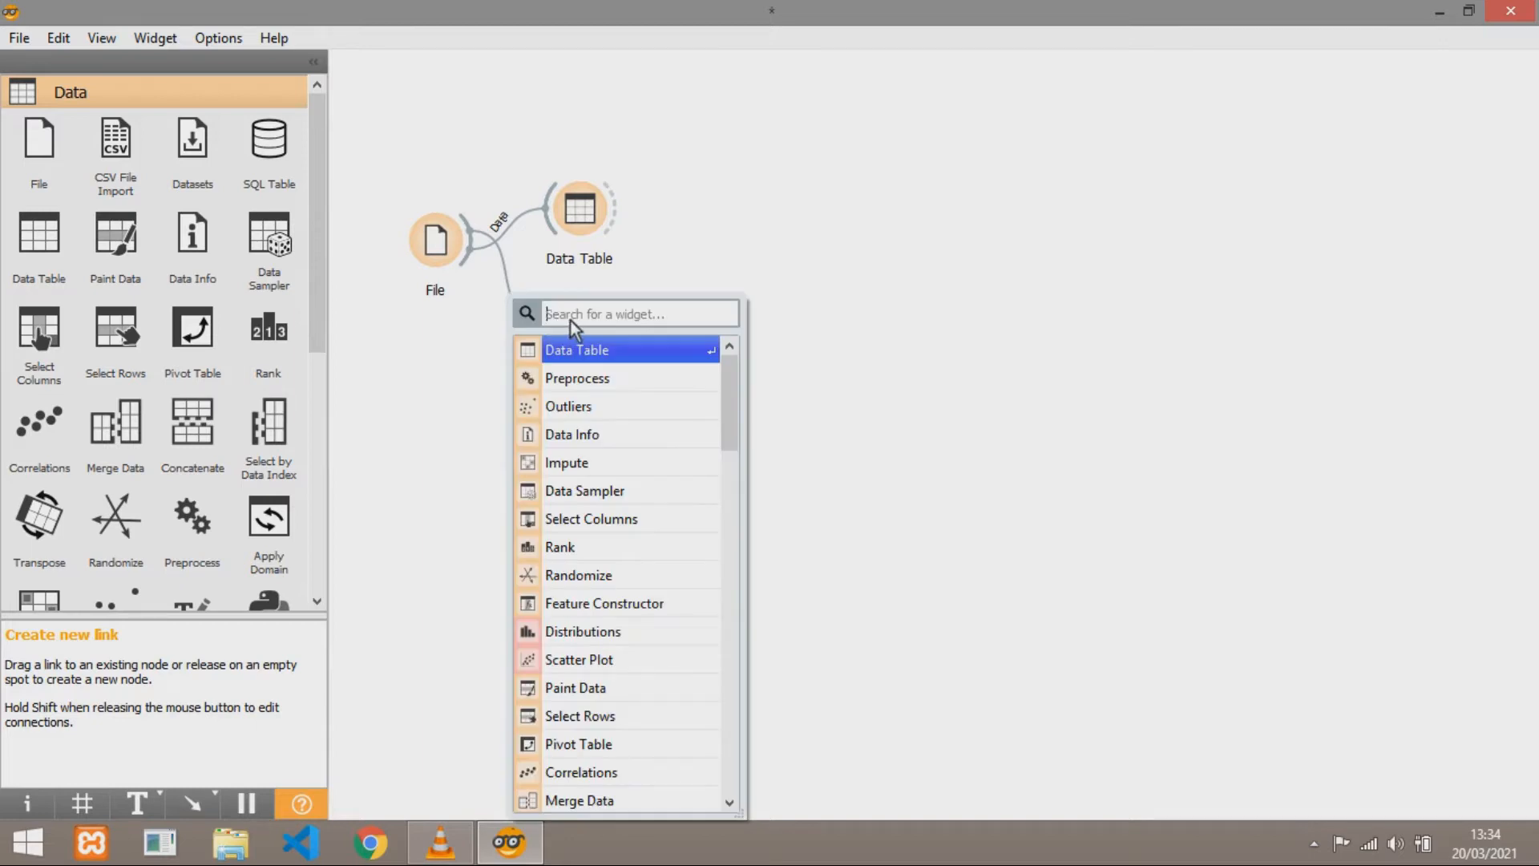
type("im")
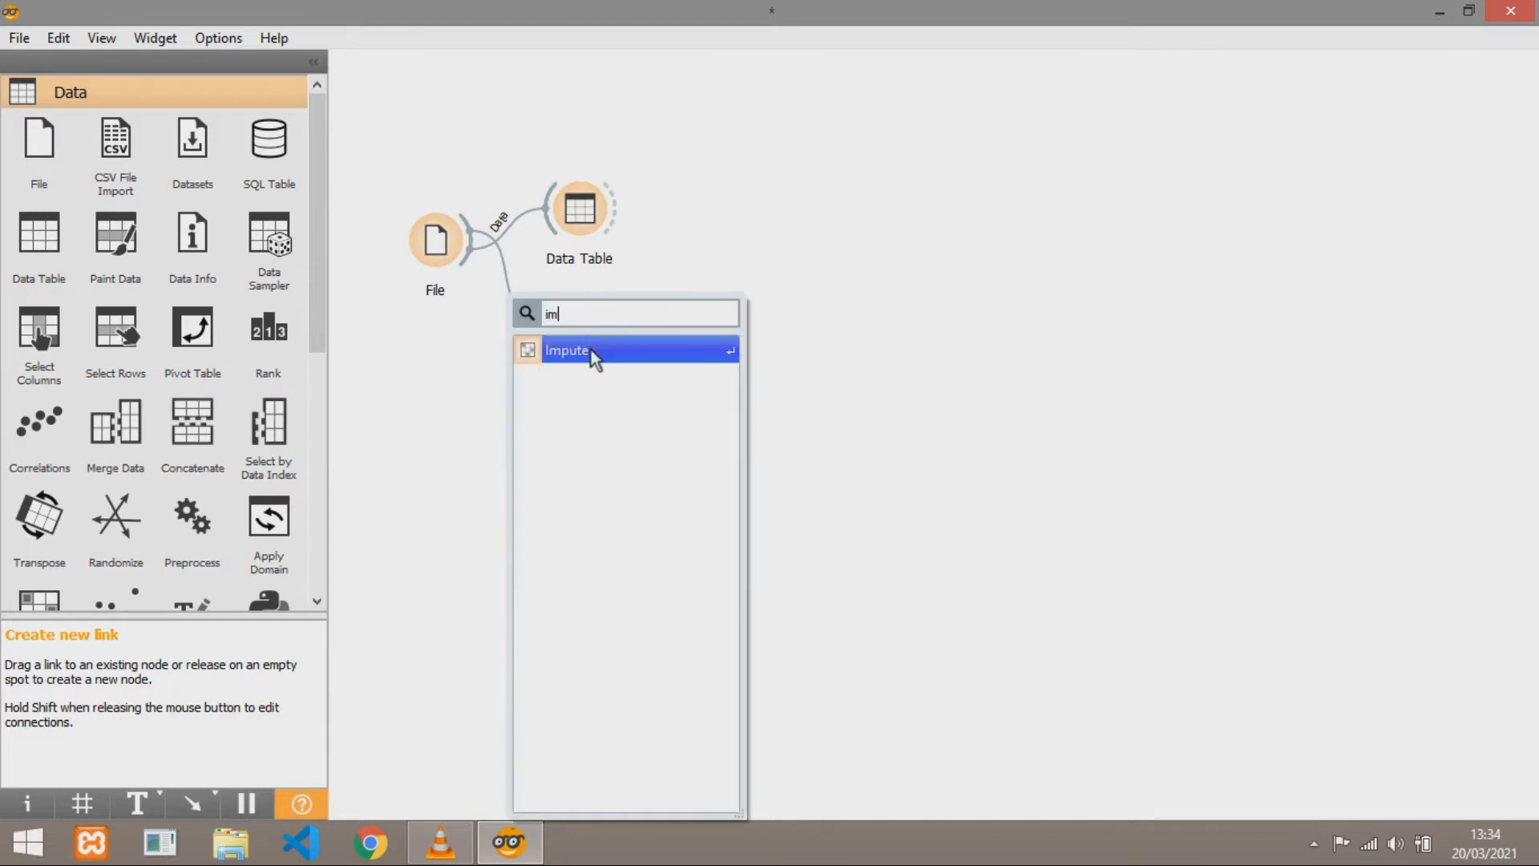
left_click(590, 351)
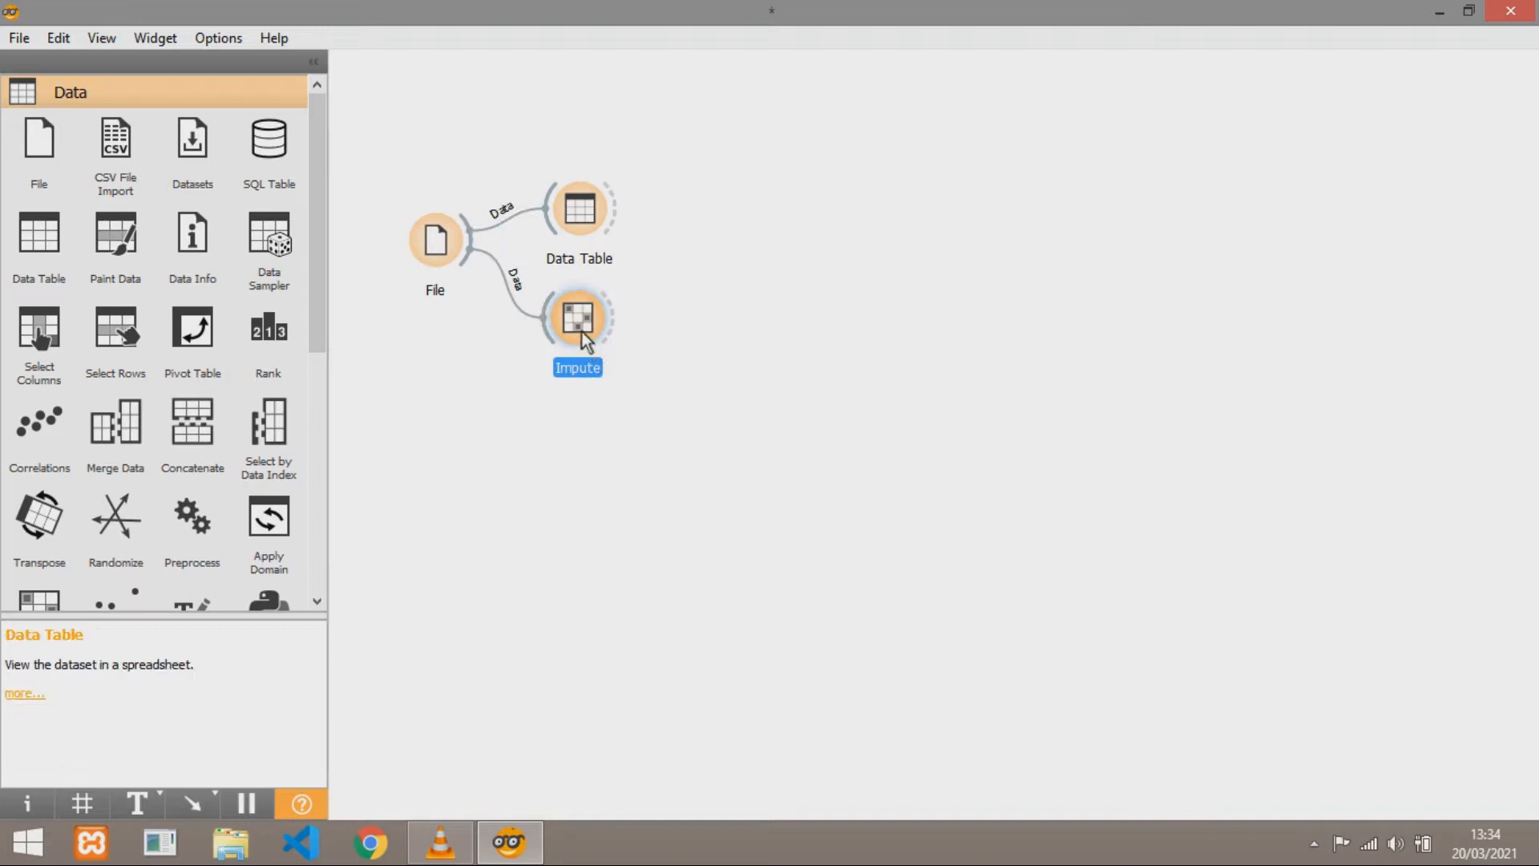
double_click(580, 330)
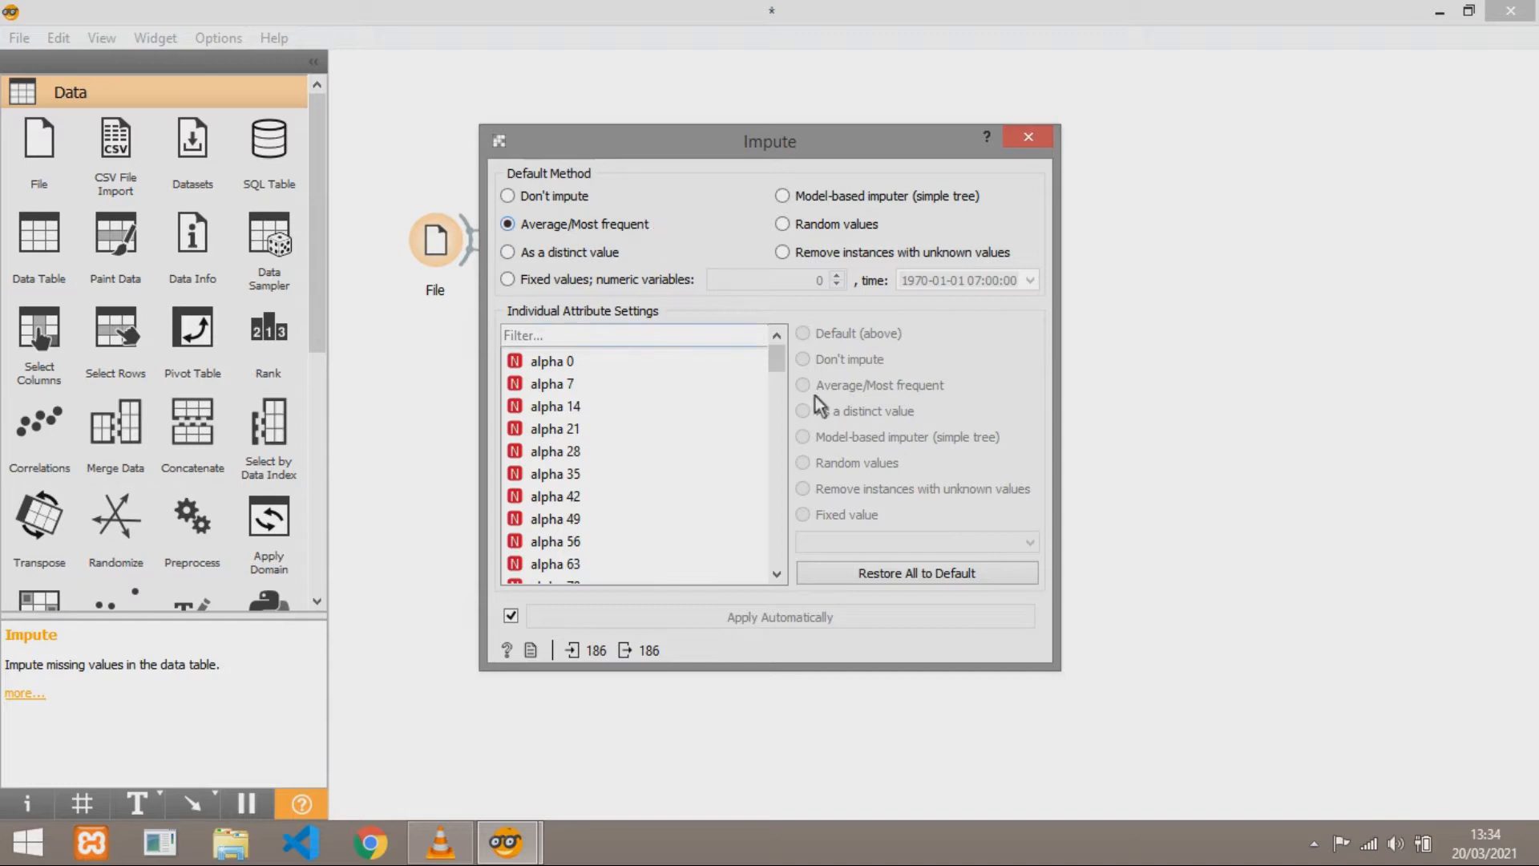
left_click(941, 574)
left_click(1030, 138)
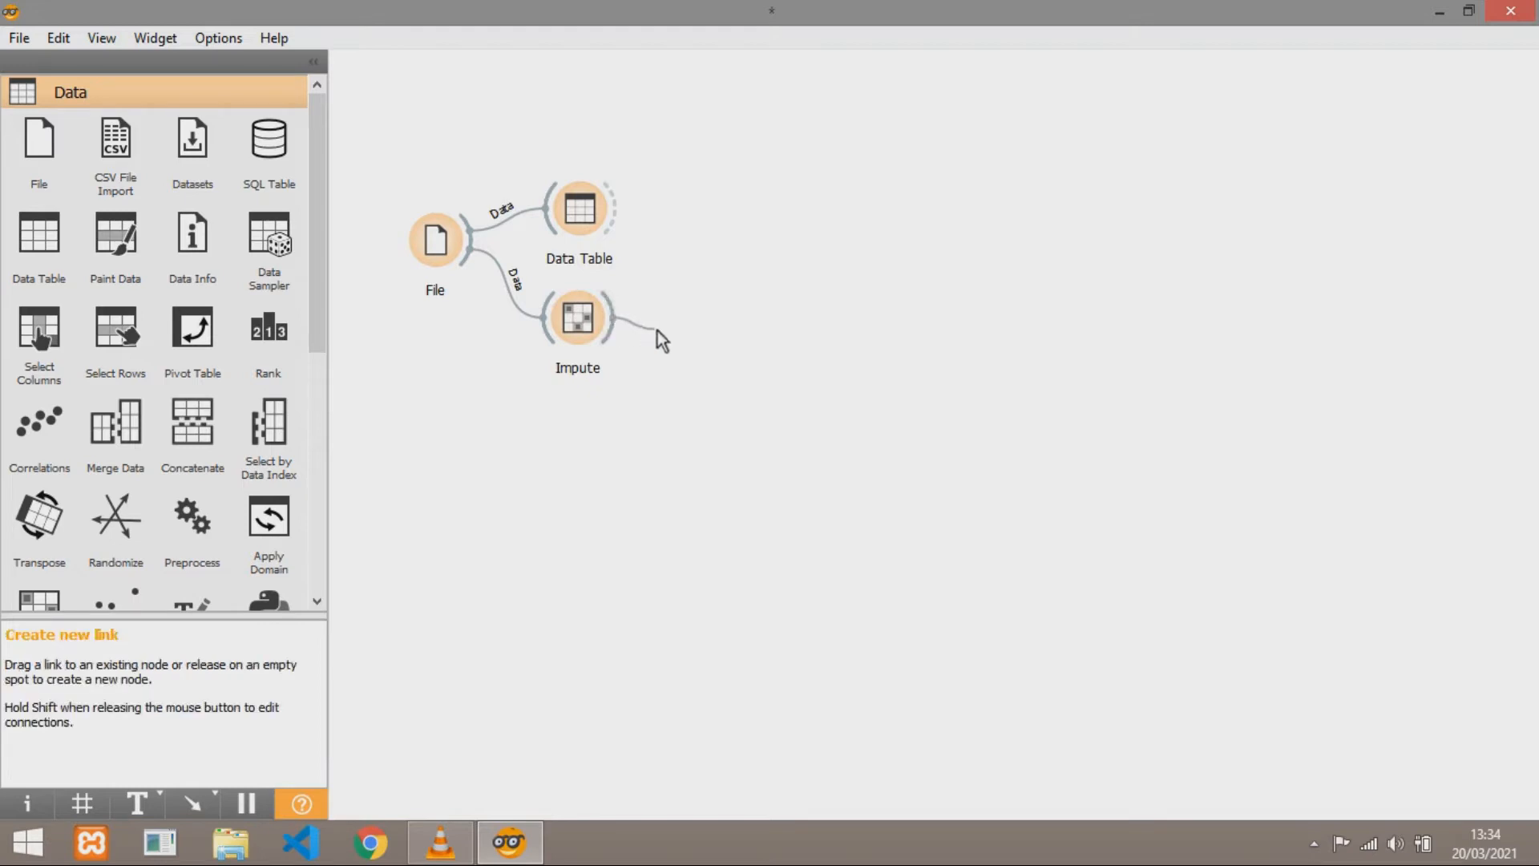
Link a second Data Table widget to Impute's output and open it to show the imputed data
left_click_drag(661, 324, 662, 320)
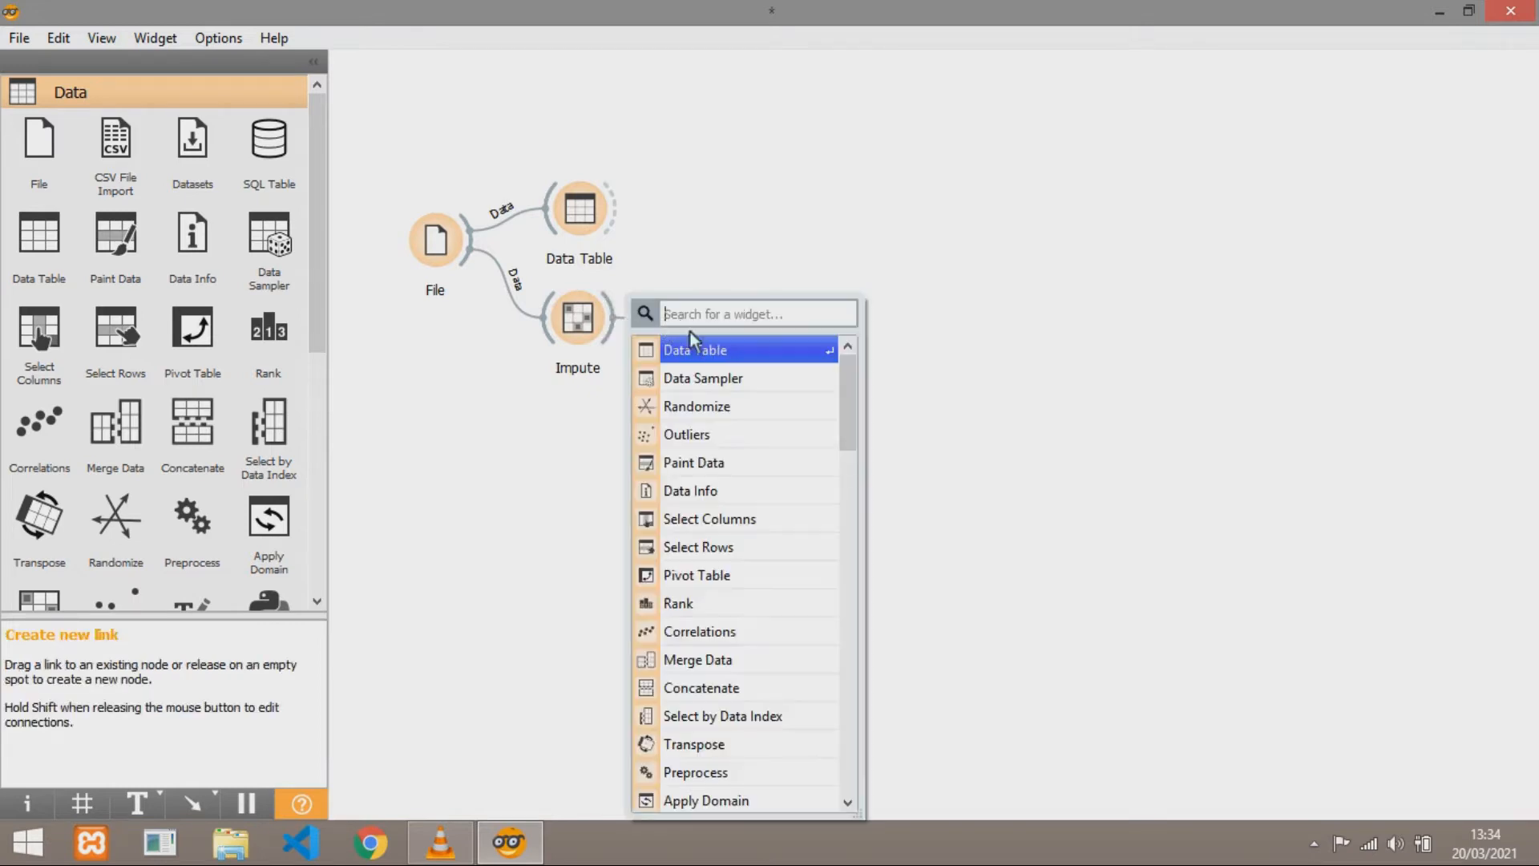
left_click(691, 348)
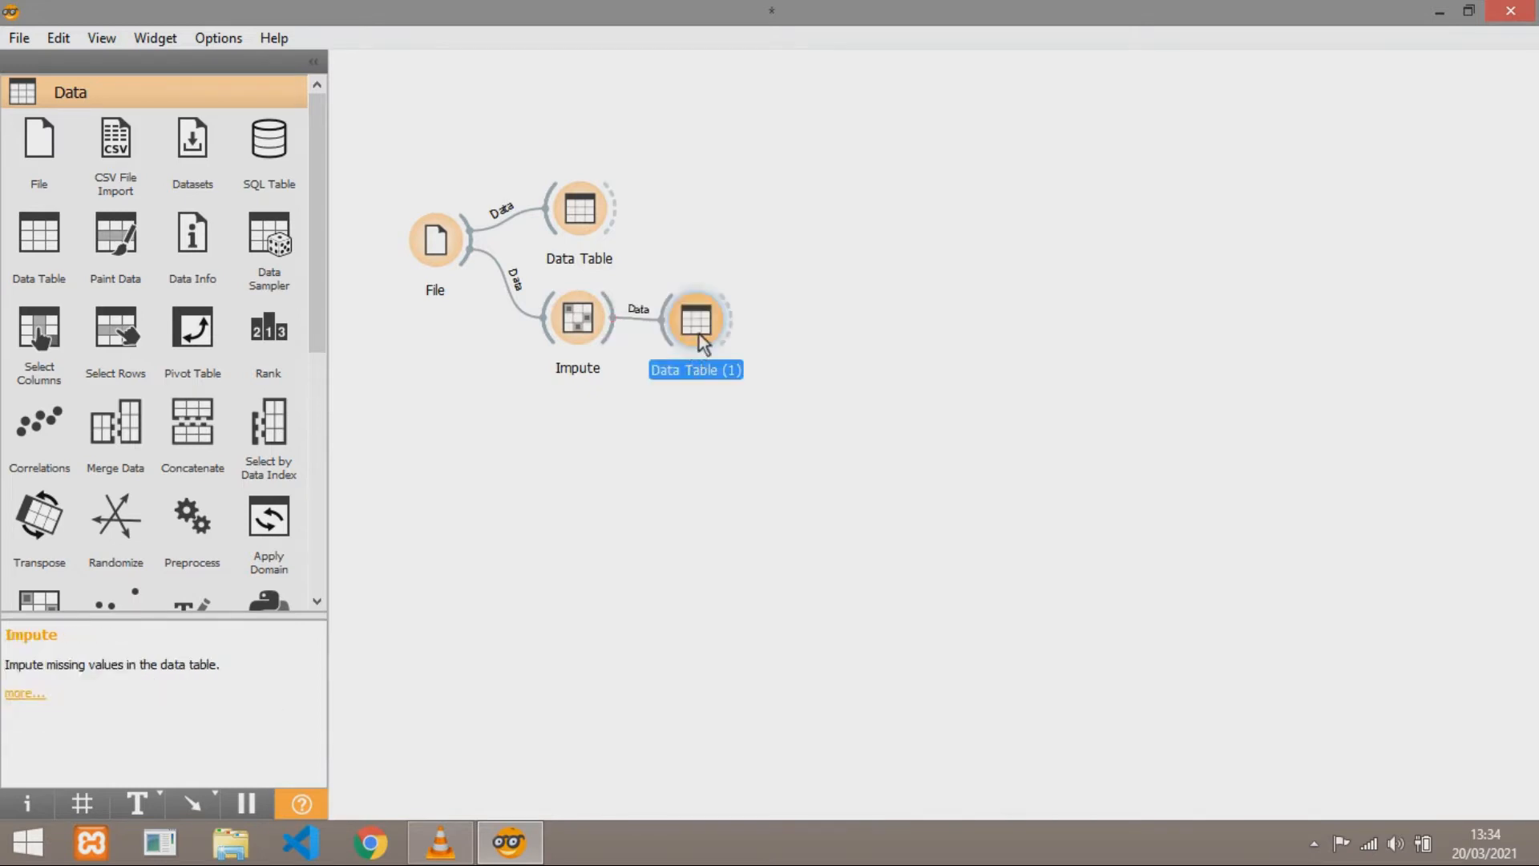
double_click(699, 334)
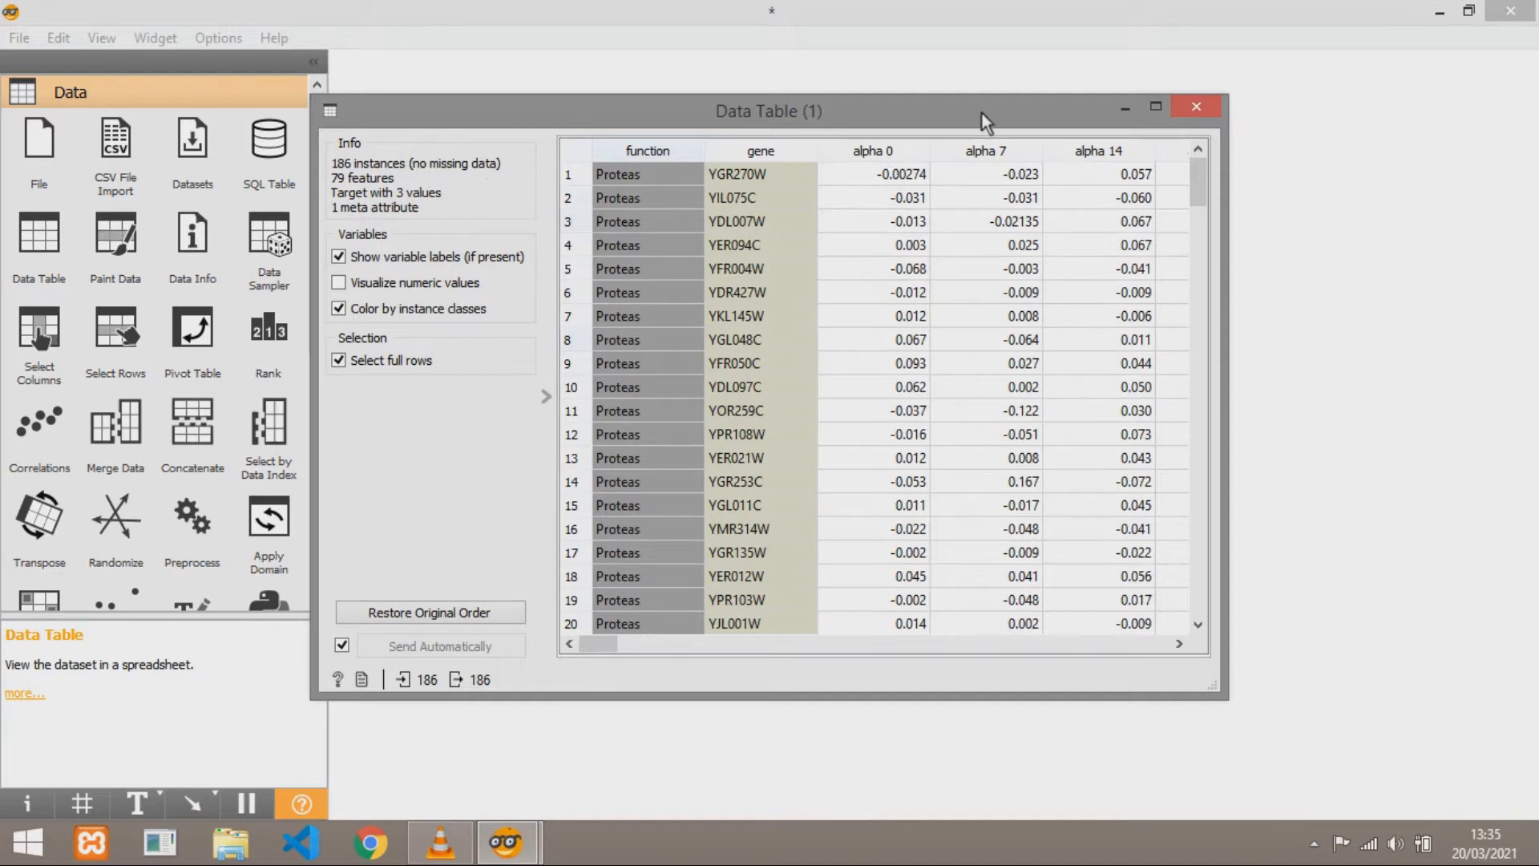
left_click_drag(983, 141, 986, 285)
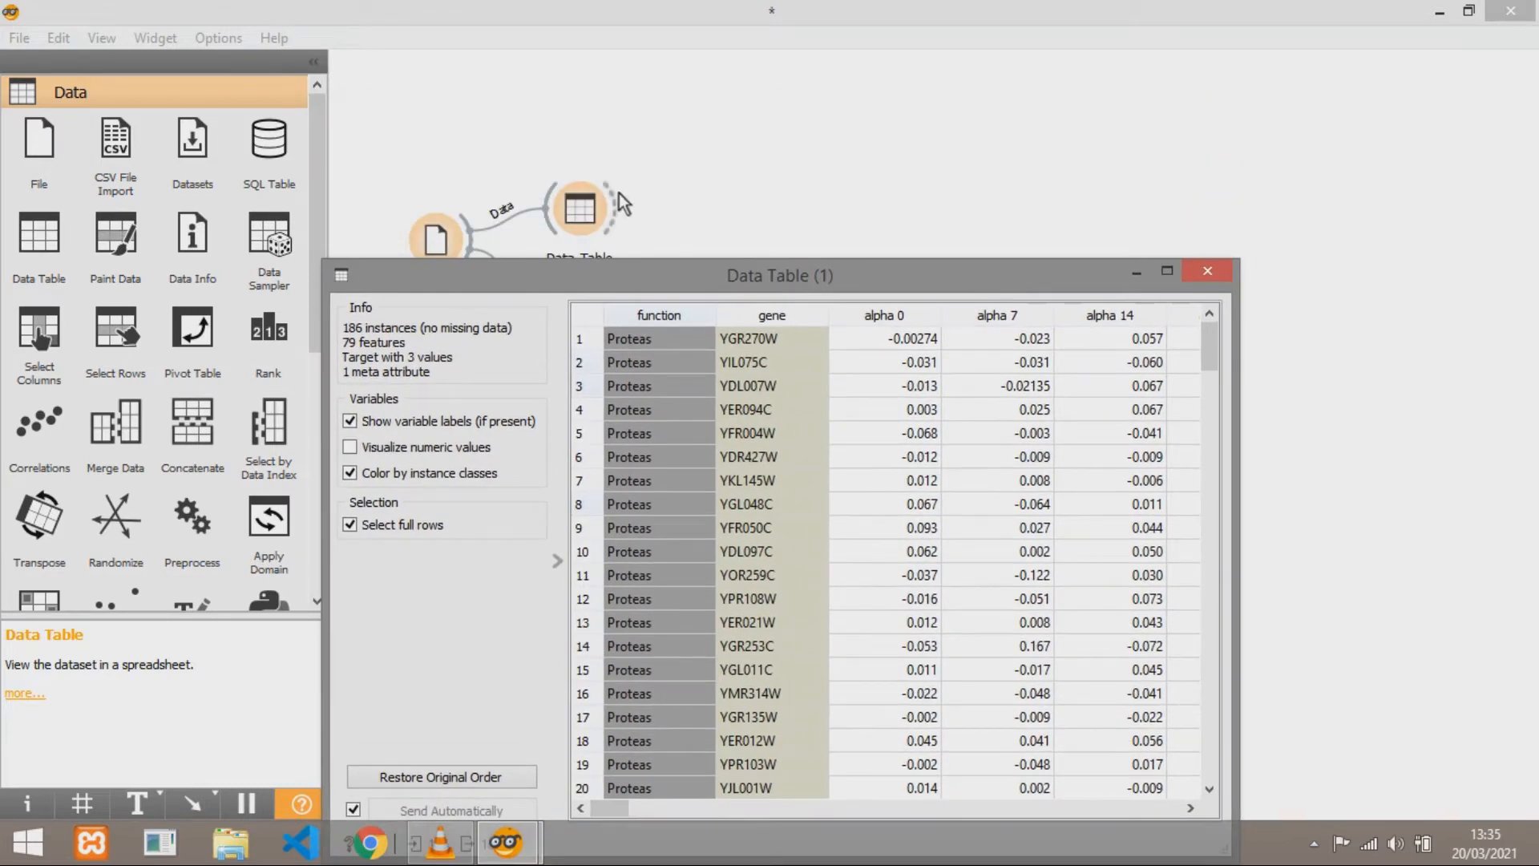
Compare the missing entries in the original Data Table with the corresponding values in the imputed Data Table (1)
double_click(589, 203)
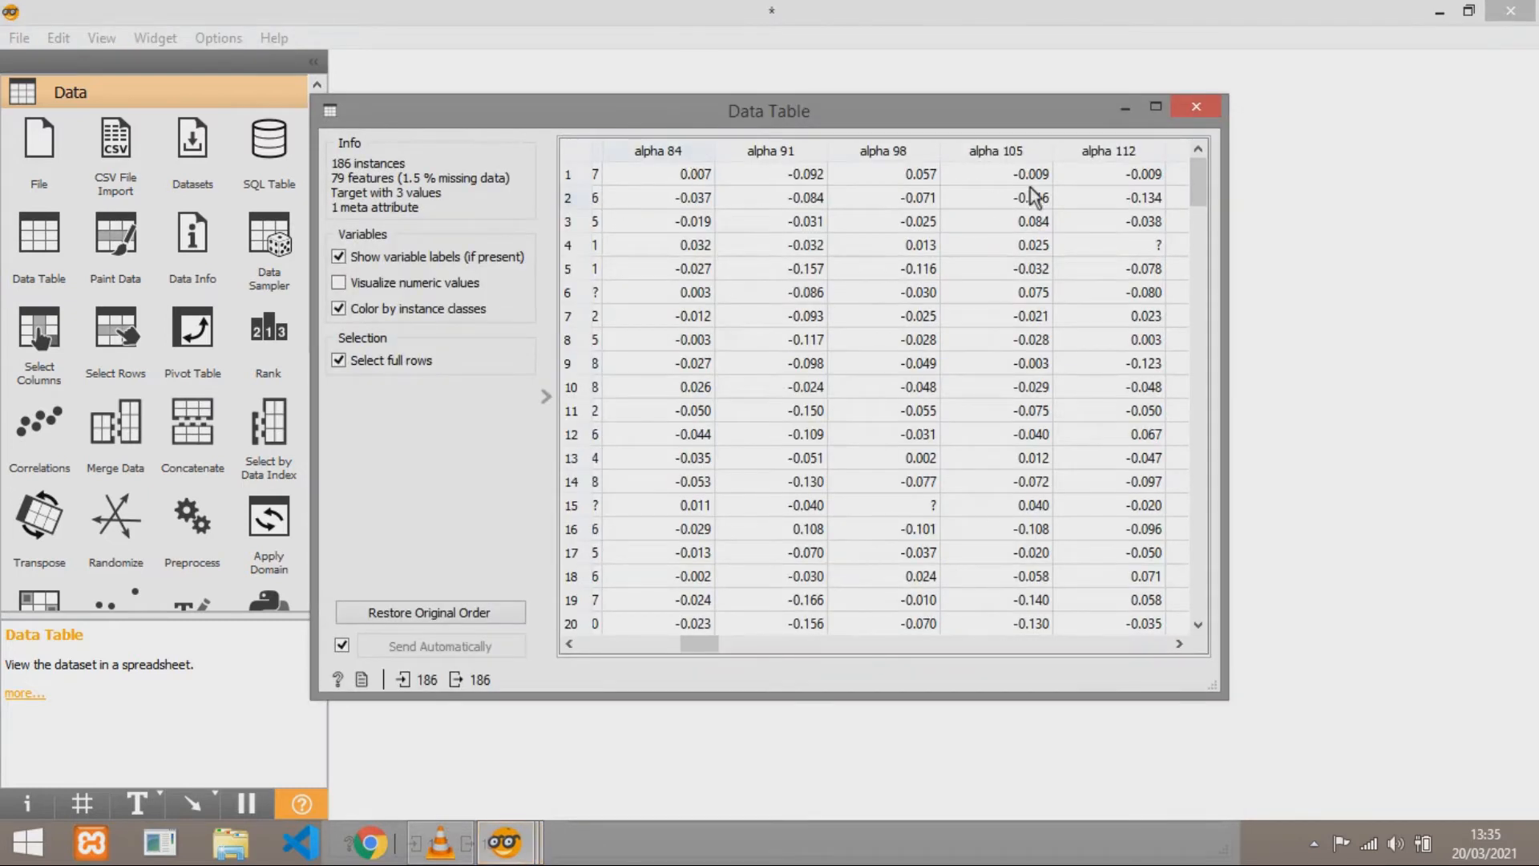
left_click_drag(717, 642, 613, 639)
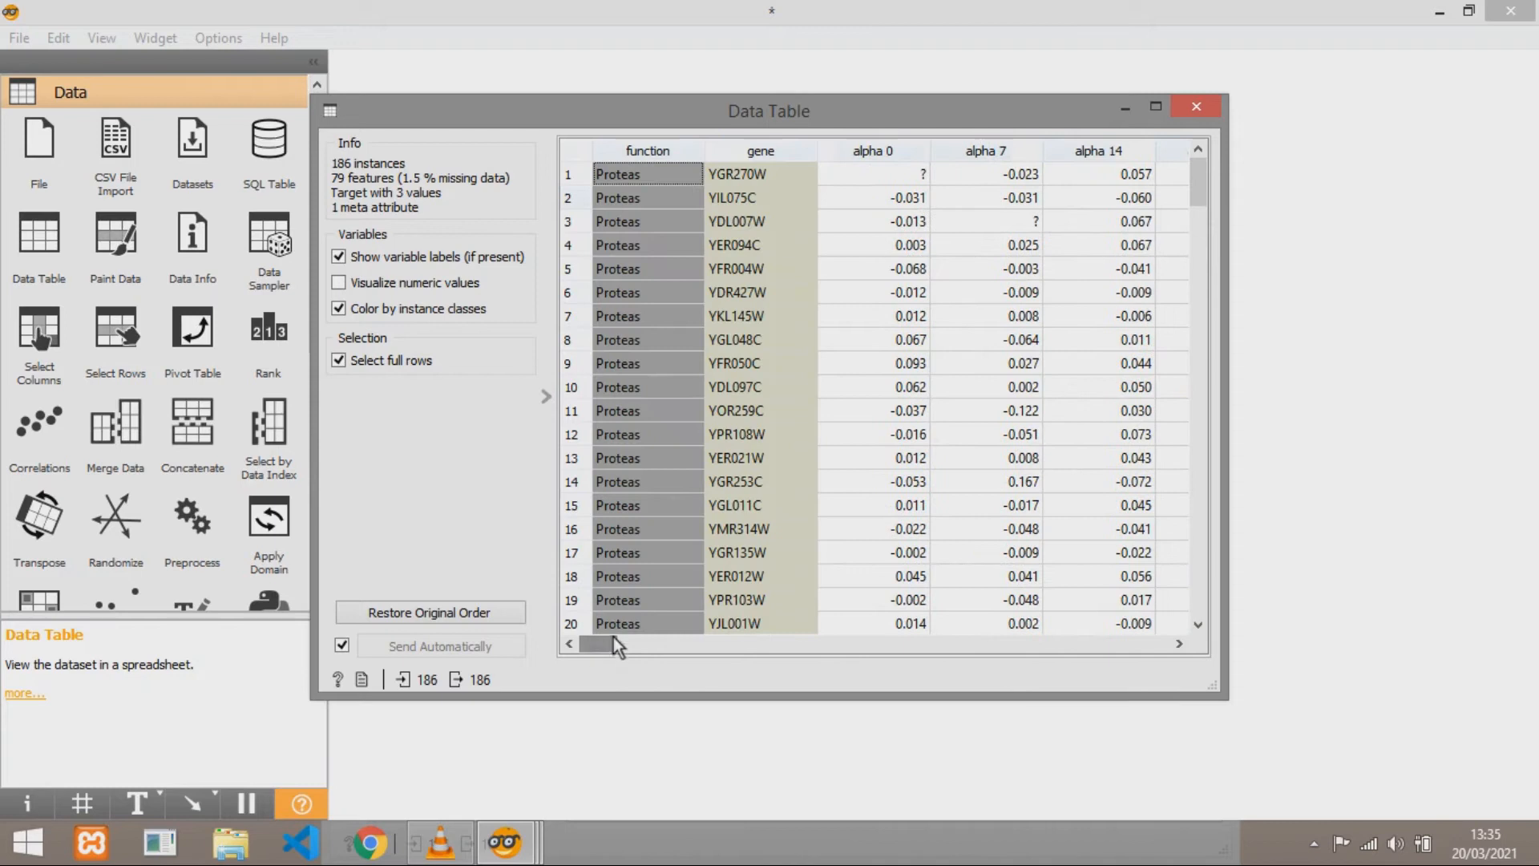
left_click(955, 78)
double_click(695, 339)
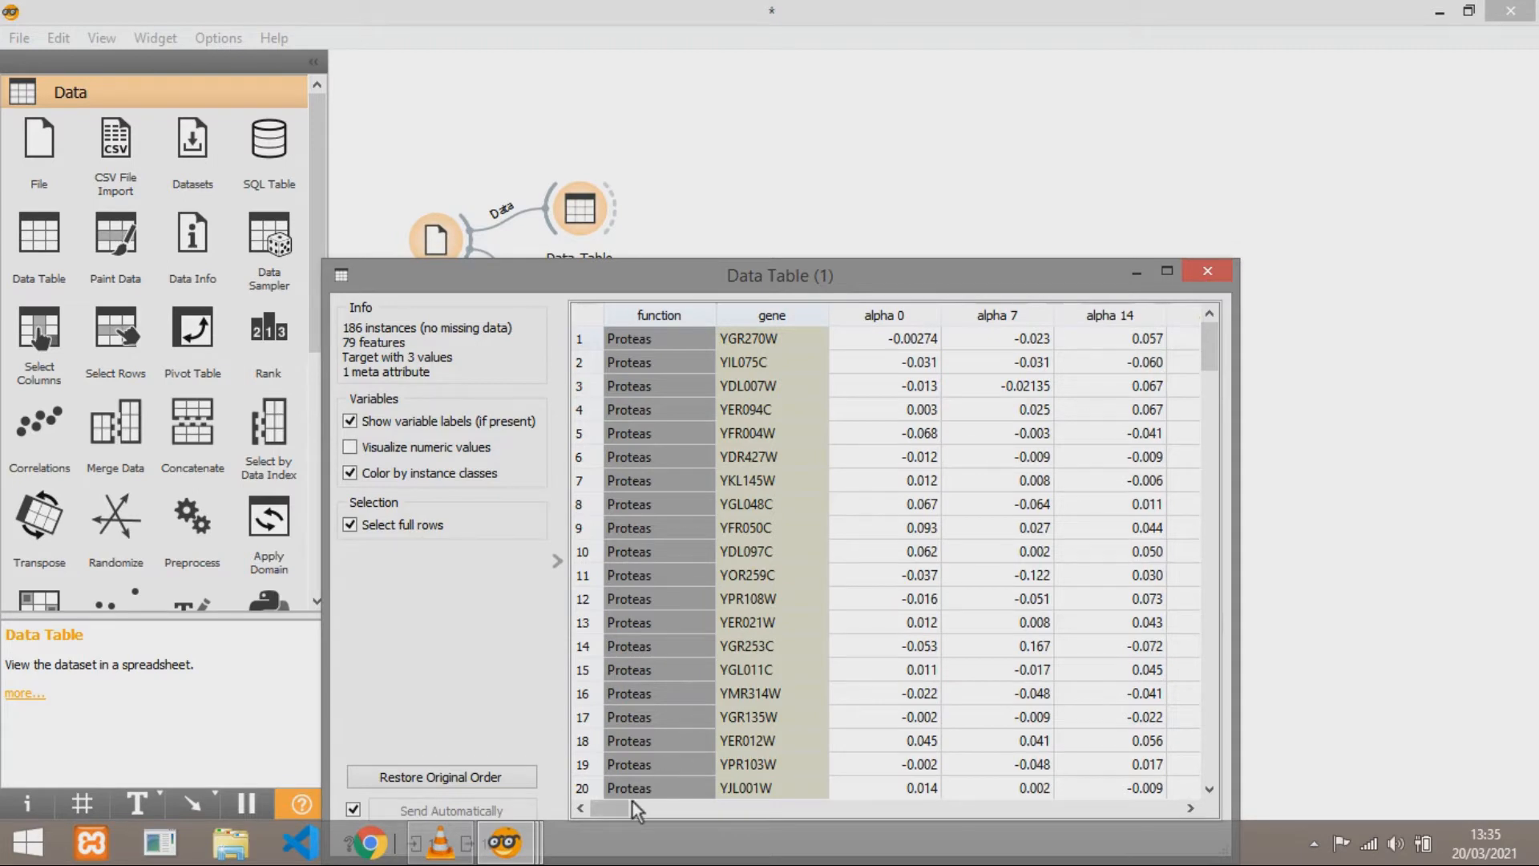
left_click_drag(624, 805, 561, 792)
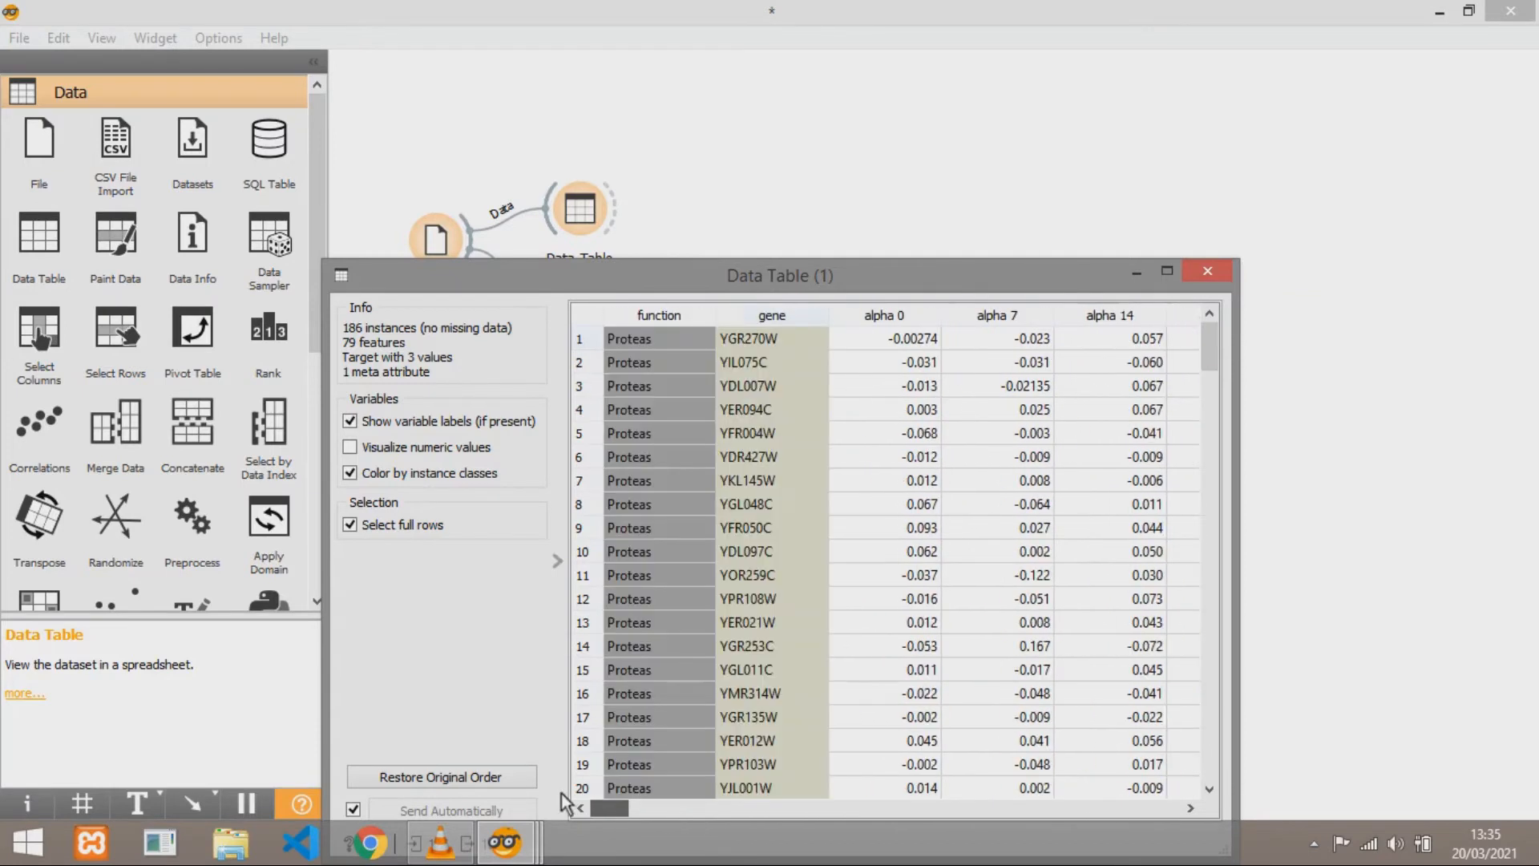
left_click(1208, 271)
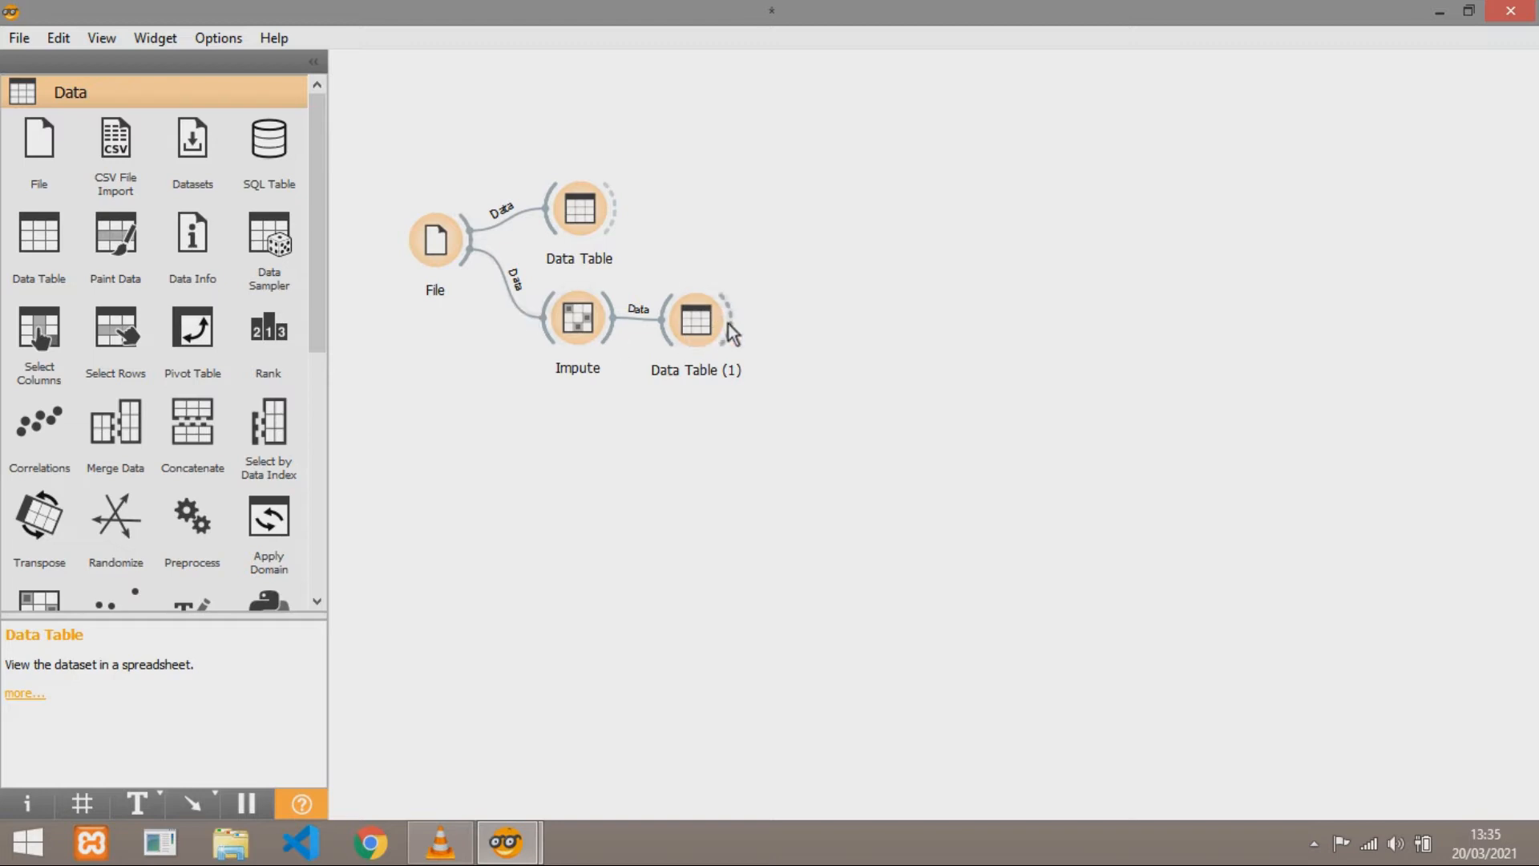
Add a Select Columns widget linked from the imputed Data Table (1)
left_click_drag(725, 324, 780, 320)
type("se")
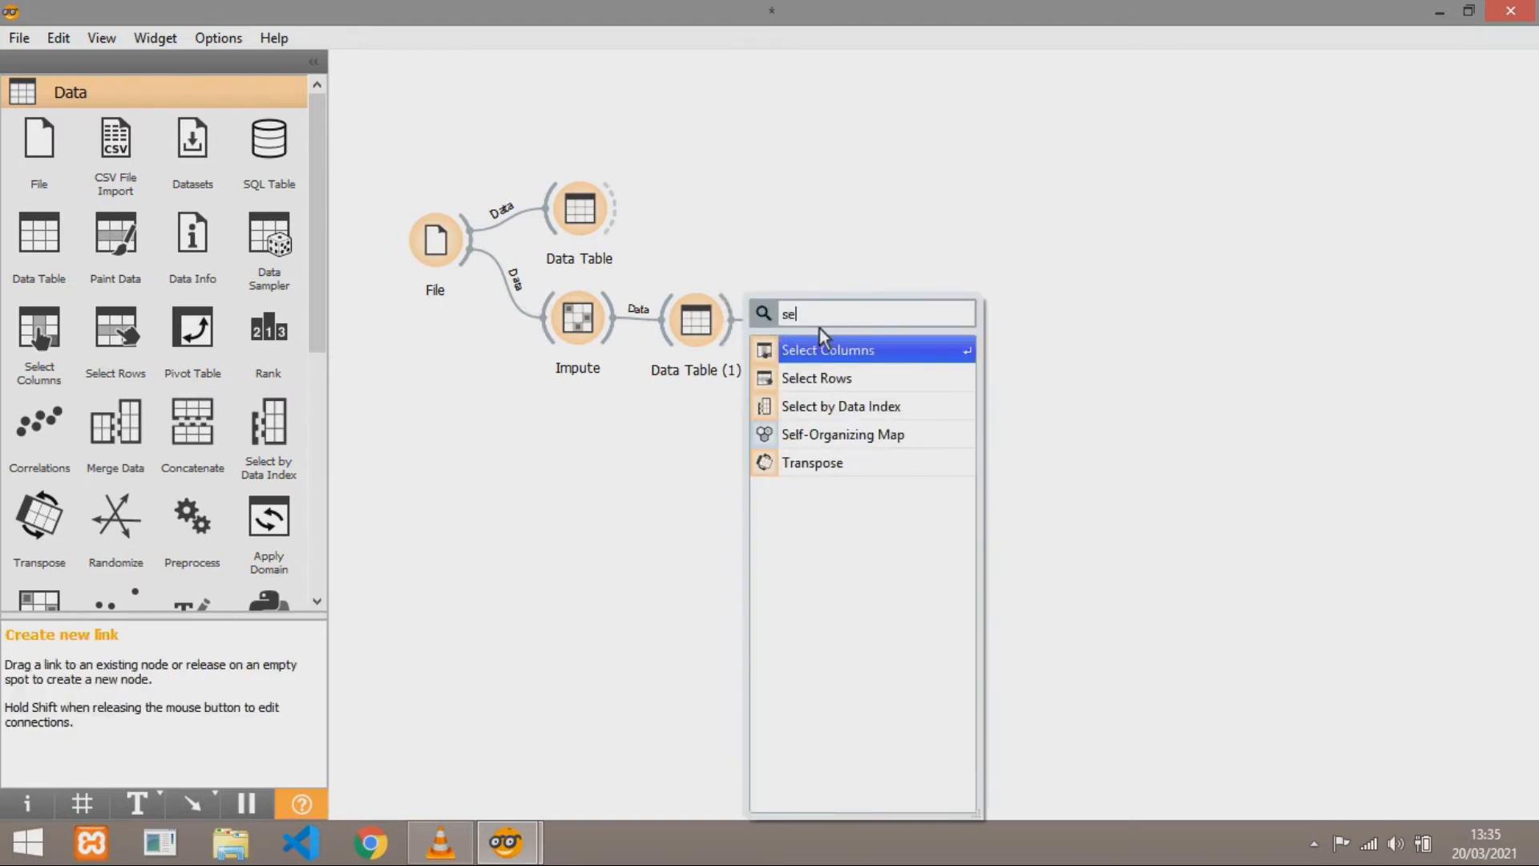
left_click(858, 350)
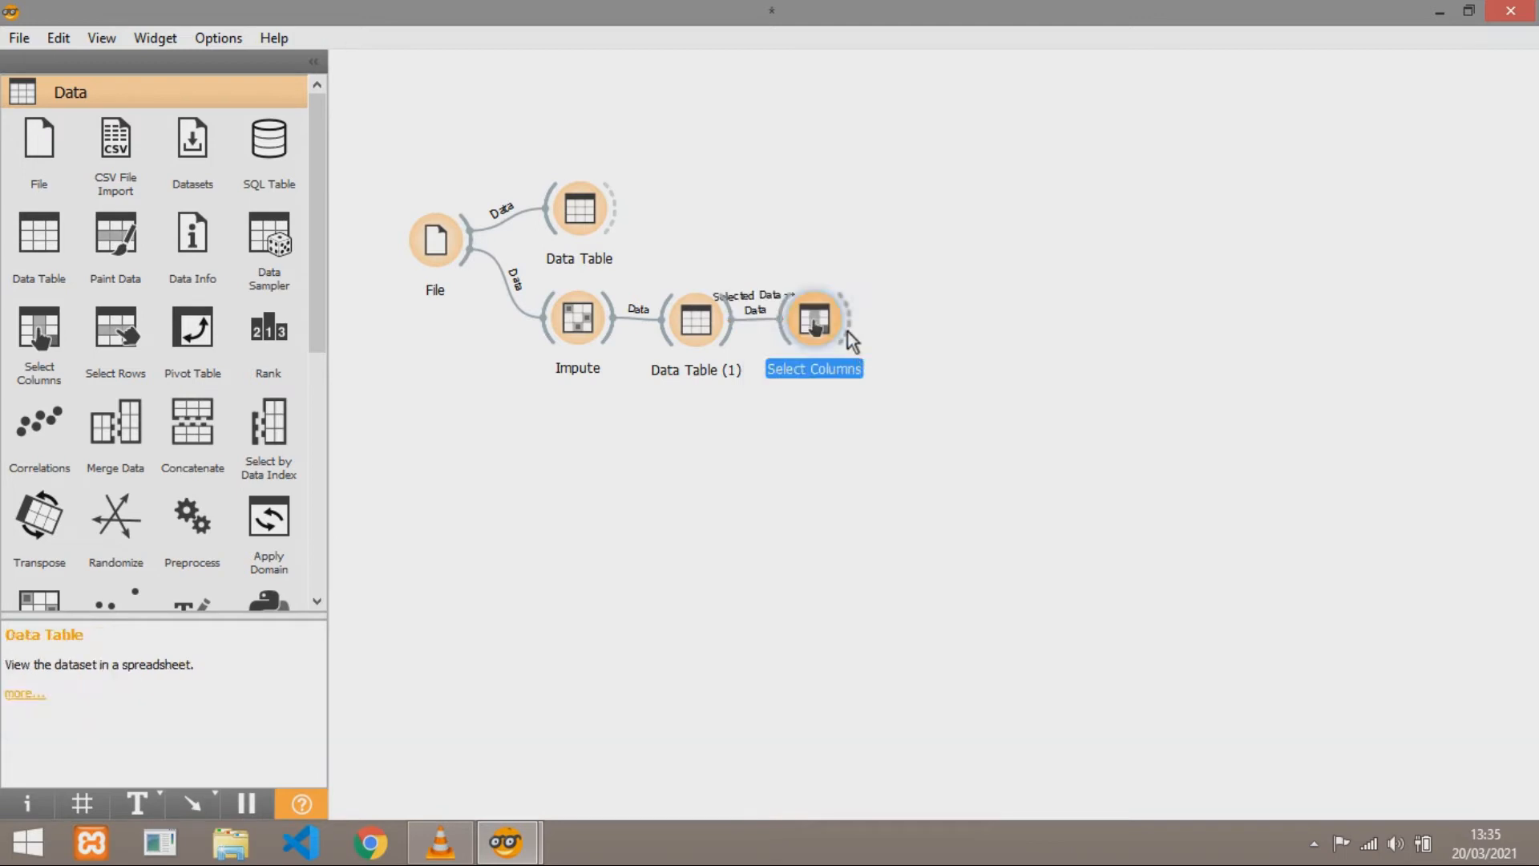
Open Select Columns and review which variables are assigned to the Ignored and Features lists
double_click(814, 320)
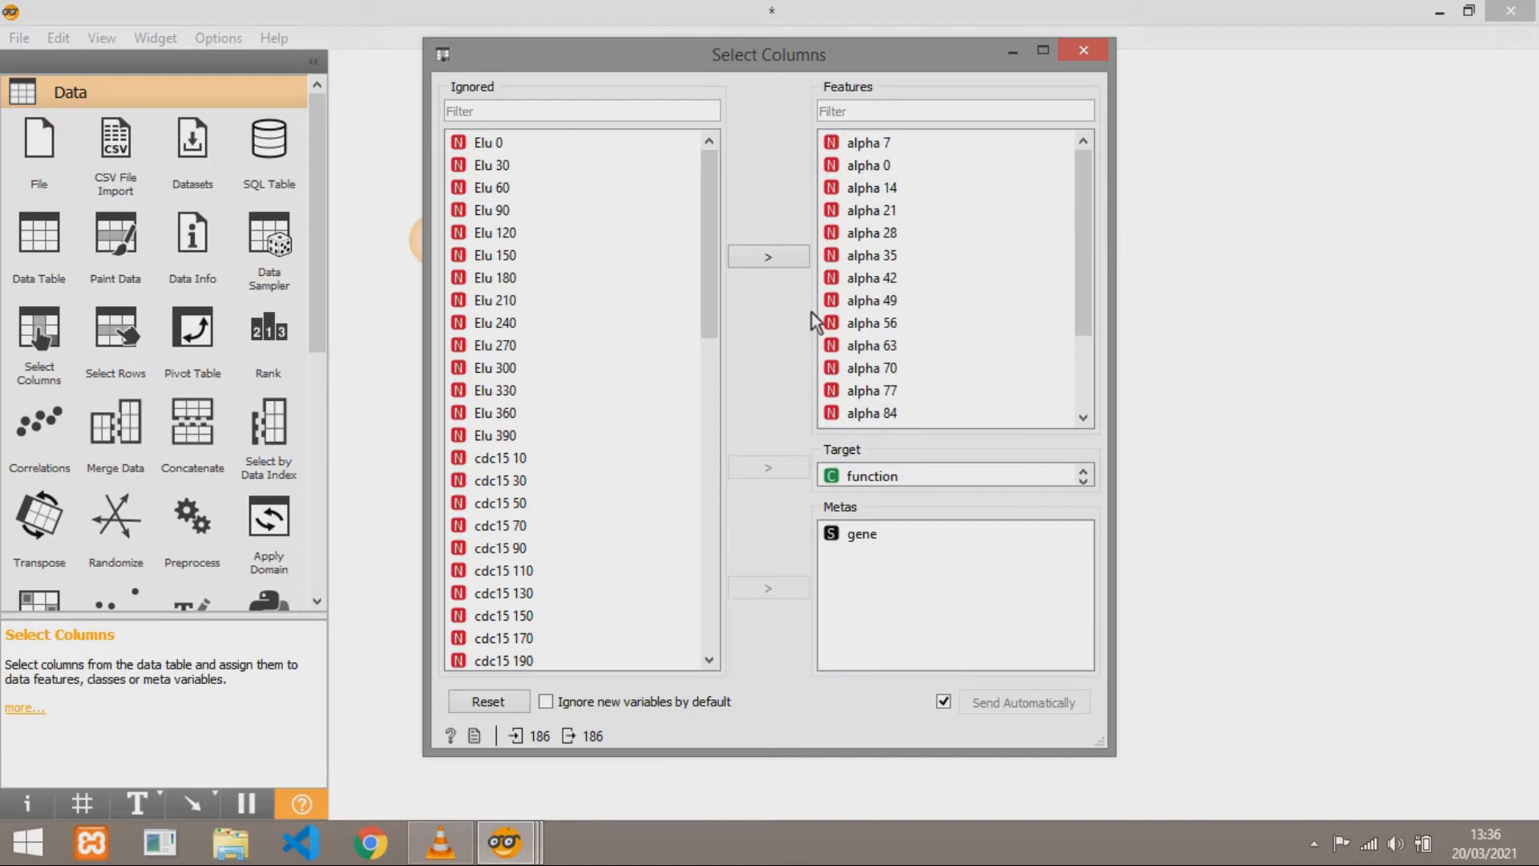
left_click_drag(1085, 194, 1072, 272)
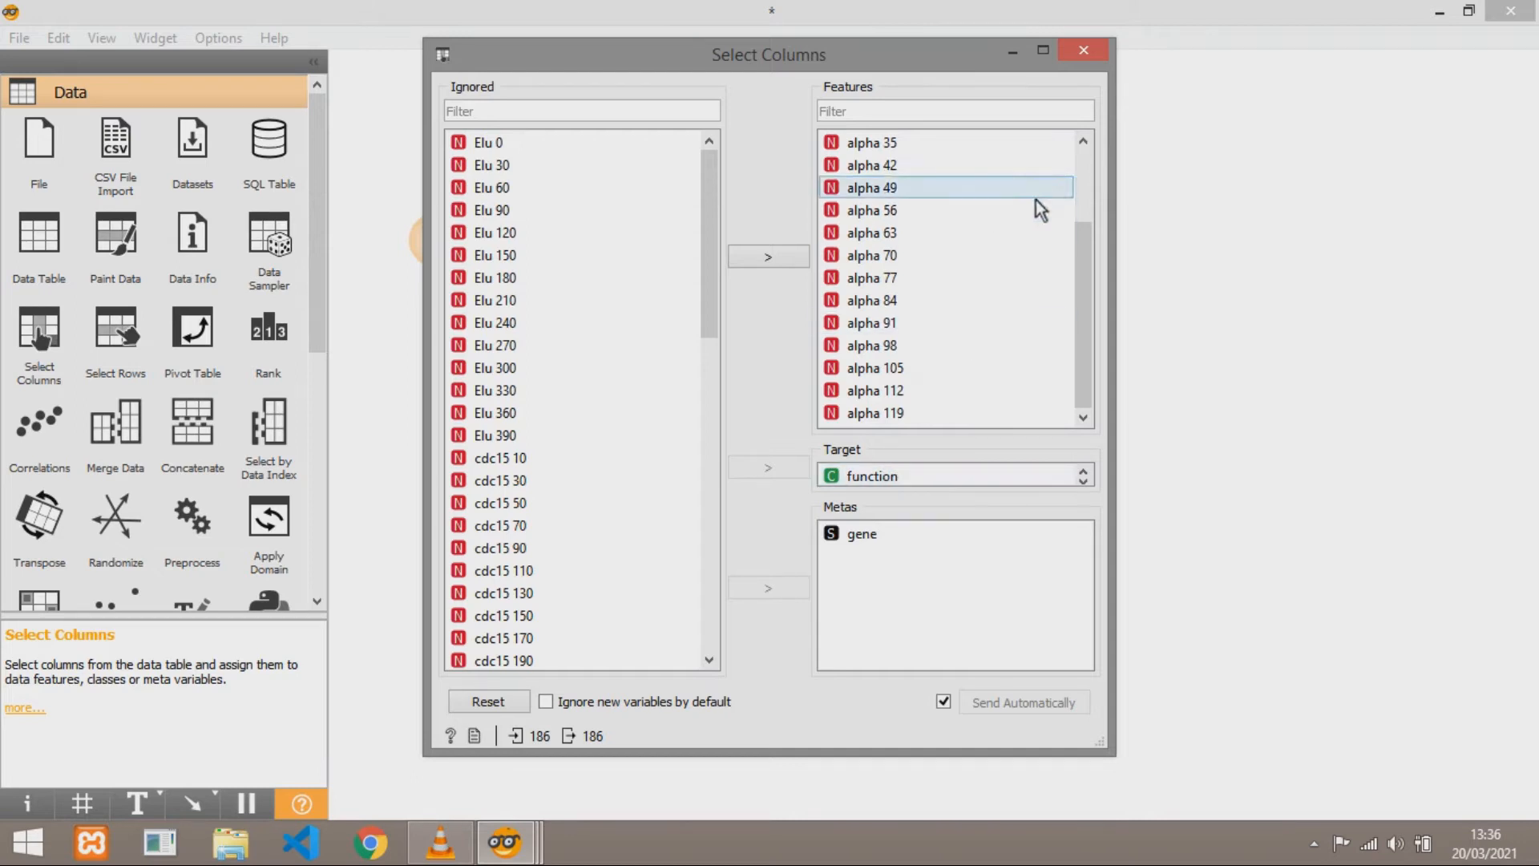
left_click_drag(1085, 253, 1088, 163)
mouse_move(710, 192)
left_mouse_down()
mouse_move(669, 435)
mouse_move(671, 551)
mouse_move(683, 193)
left_mouse_up()
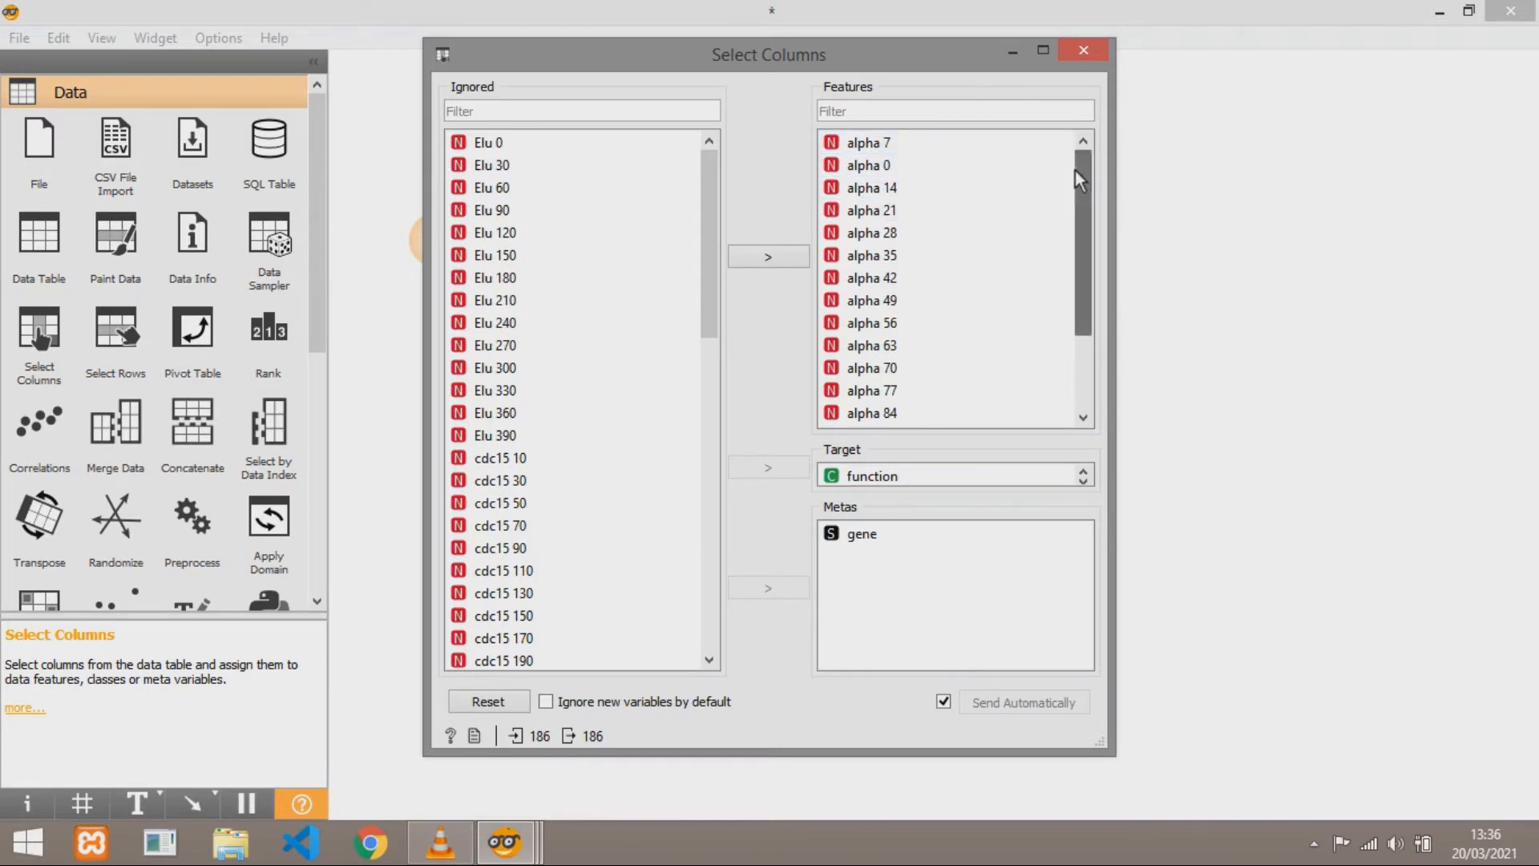
left_click_drag(1078, 185, 1075, 187)
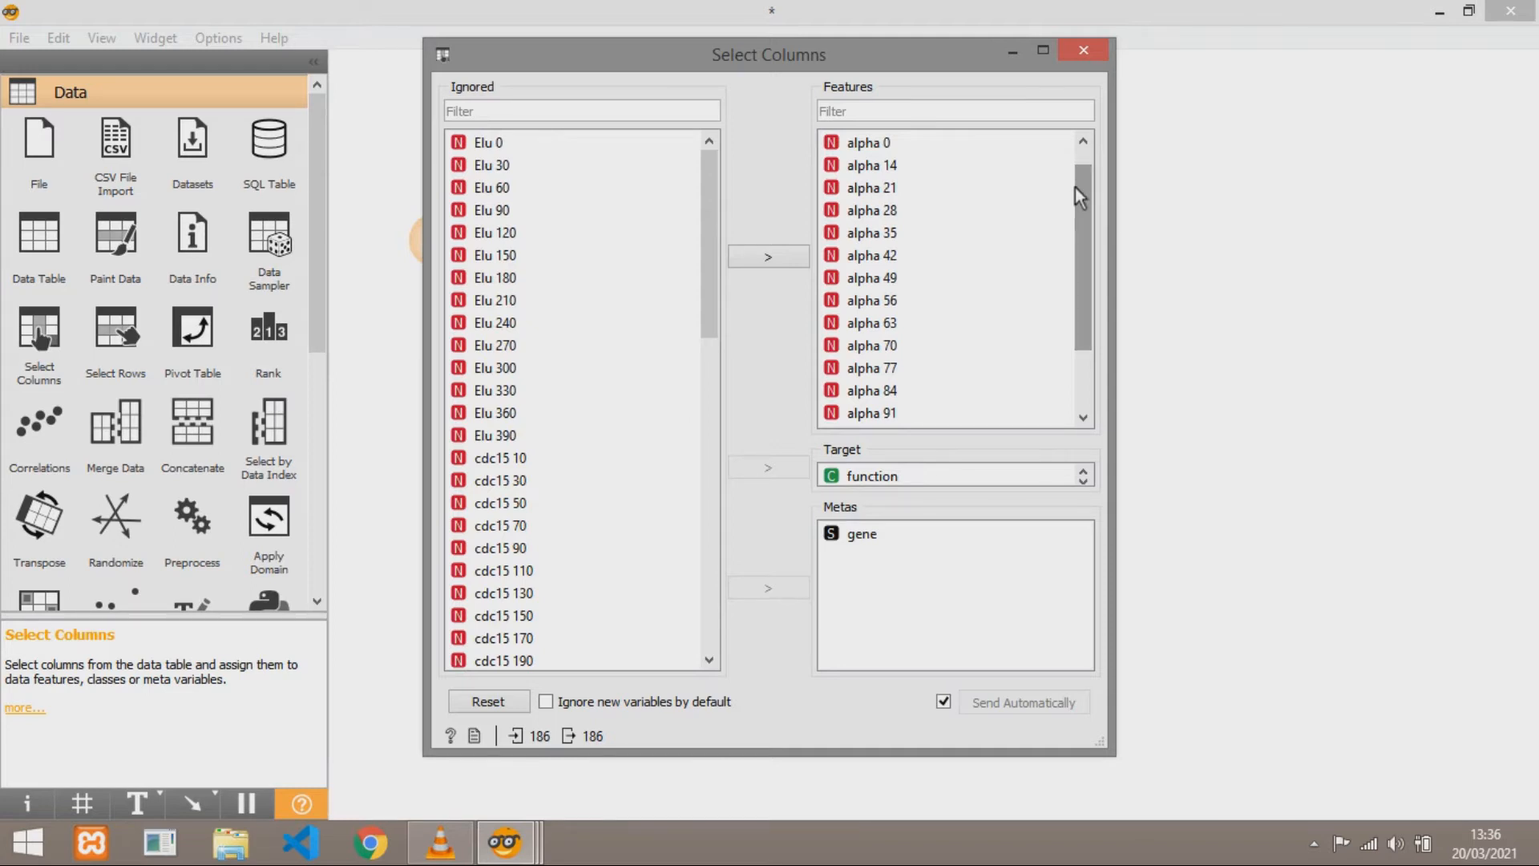
left_click_drag(1082, 204, 1065, 144)
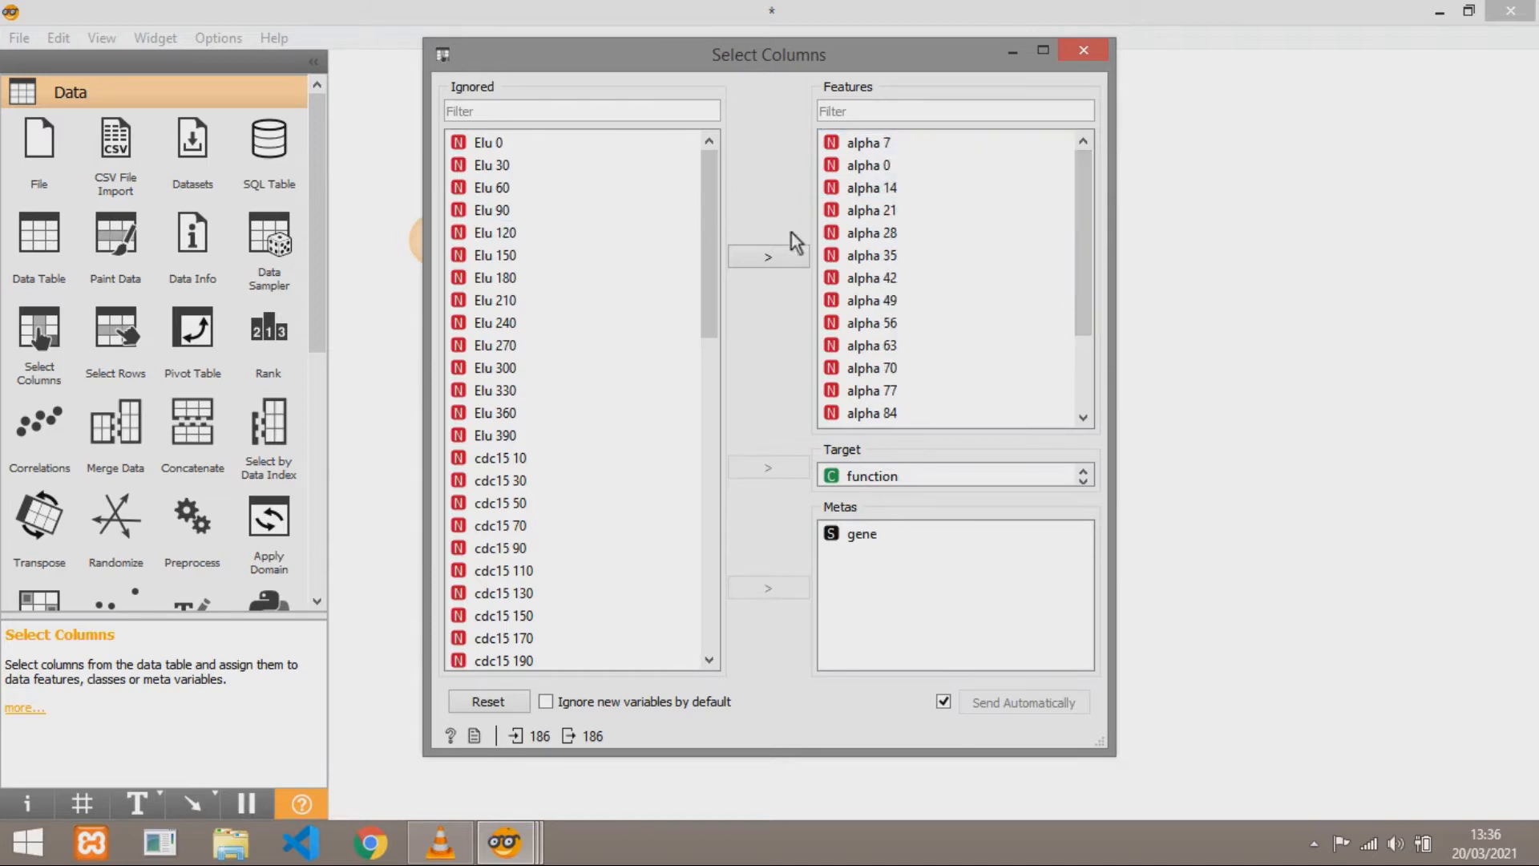
Try moving Elu 0 into the Features list, return it to the Ignored list, and close Select Columns
left_click(497, 139)
scroll(881, 426, "down", 1)
left_click_drag(881, 425, 884, 414)
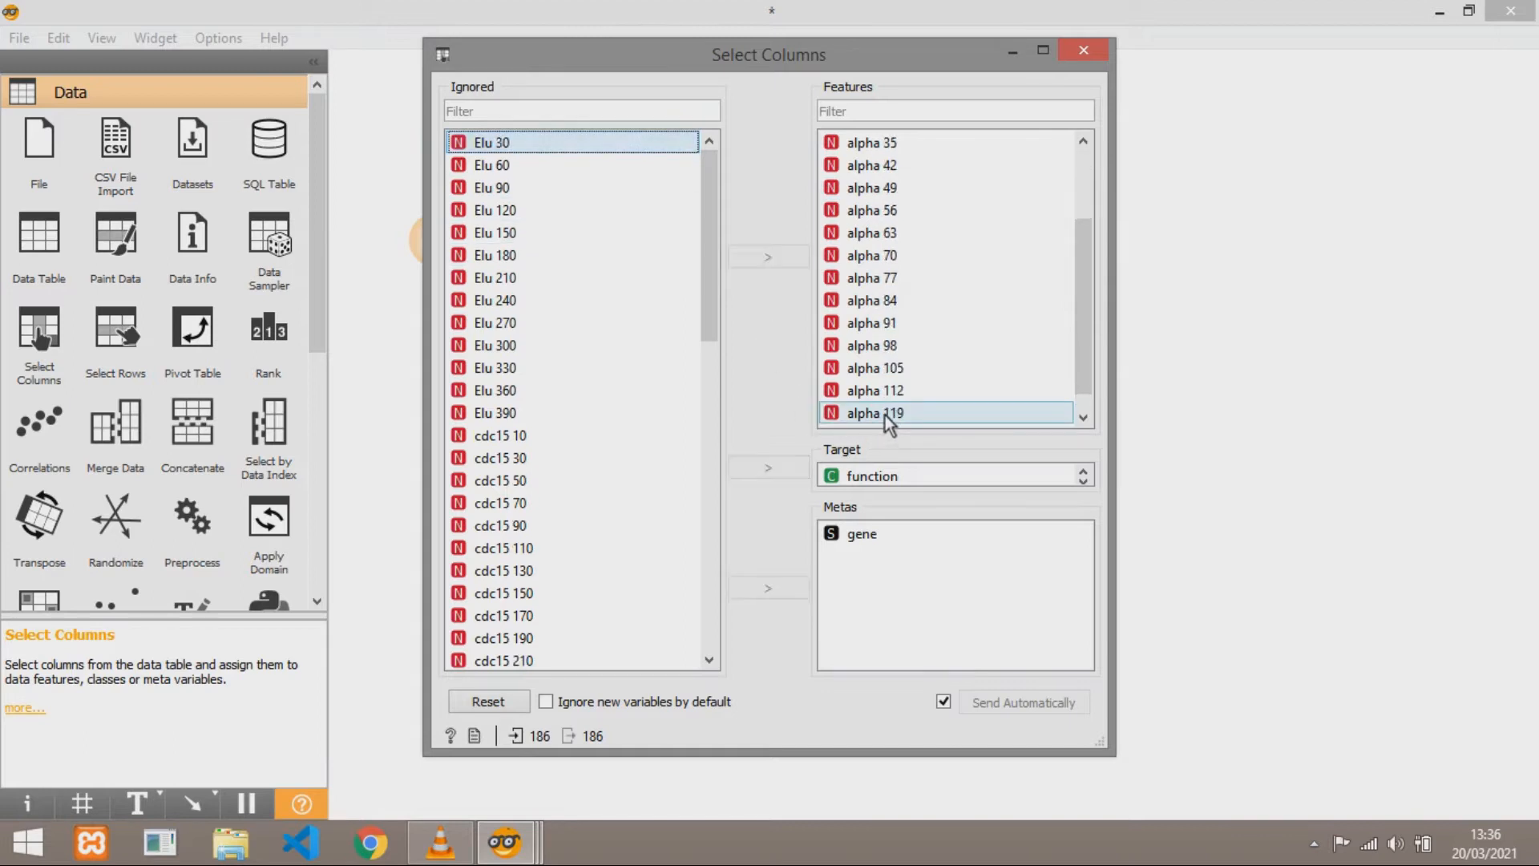
left_click_drag(1079, 311, 1079, 388)
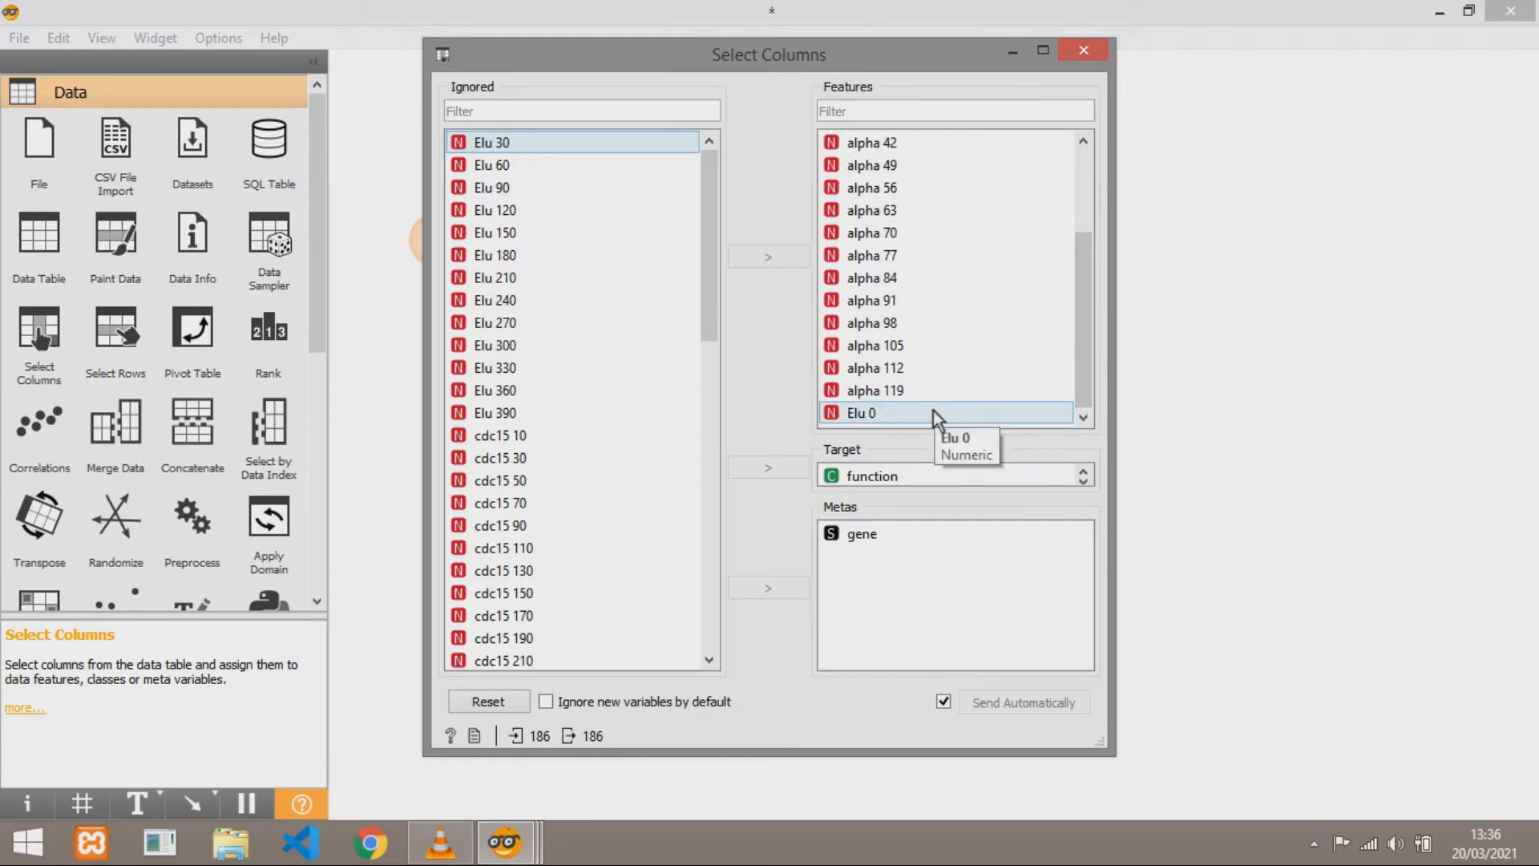
left_click_drag(929, 413, 599, 197)
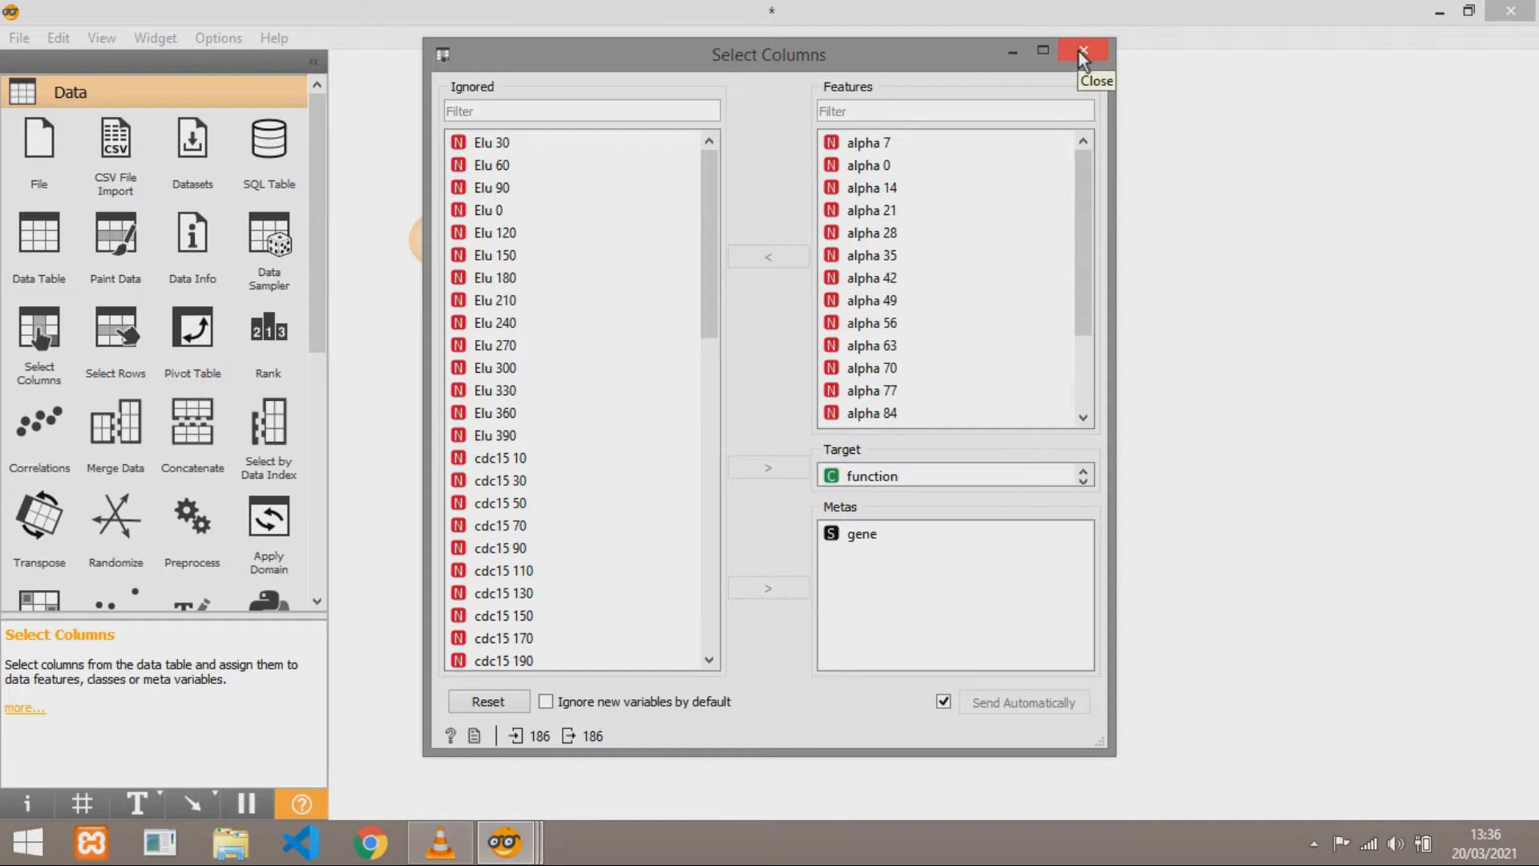
left_click(1081, 53)
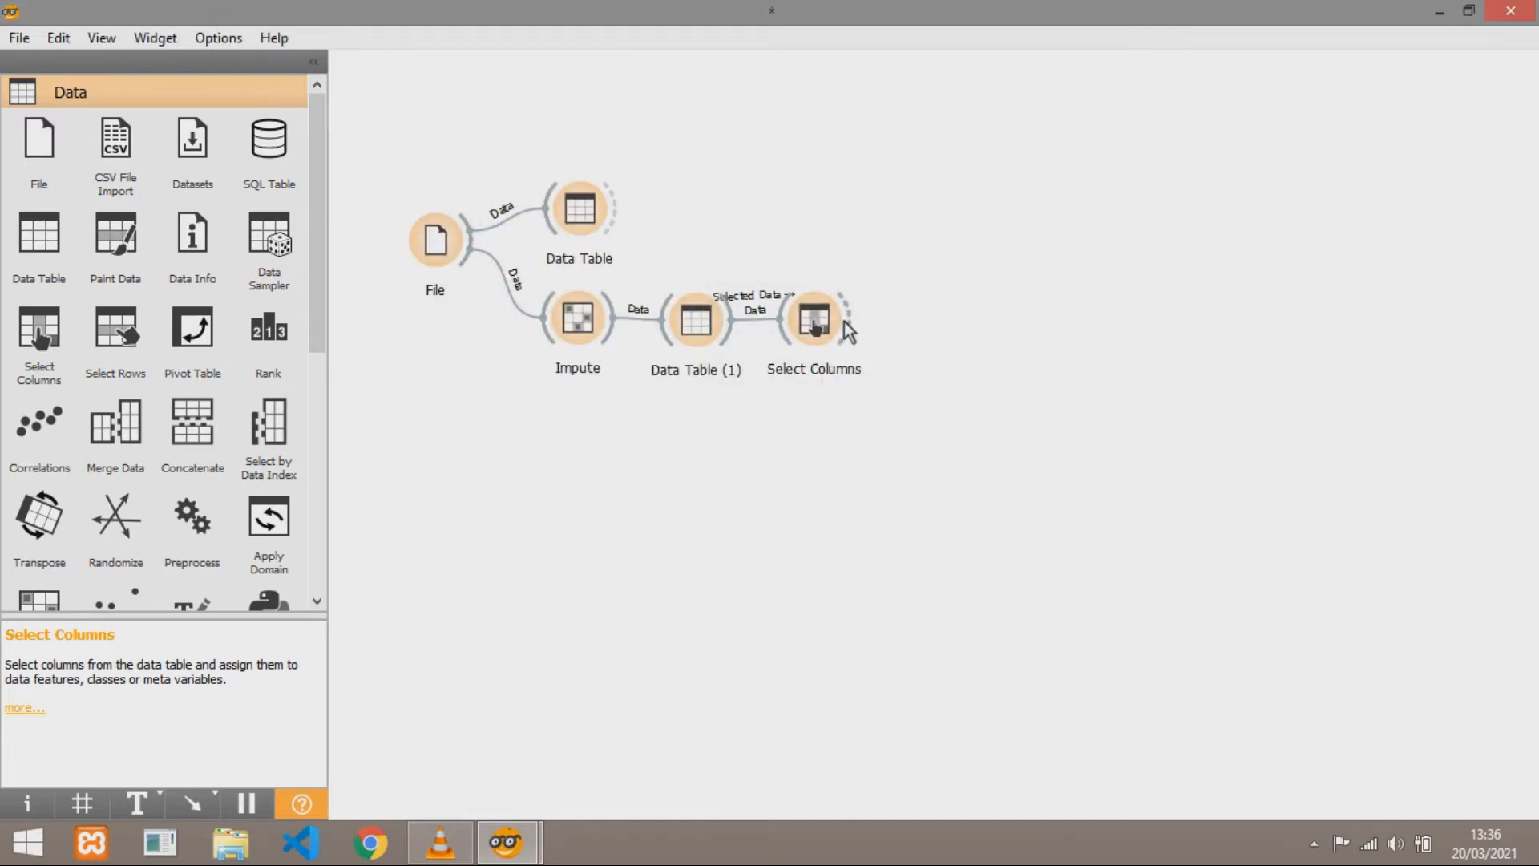
Link a new Data Table to Select Columns' output and check its feature columns through alpha 119
left_click_drag(850, 319, 912, 321)
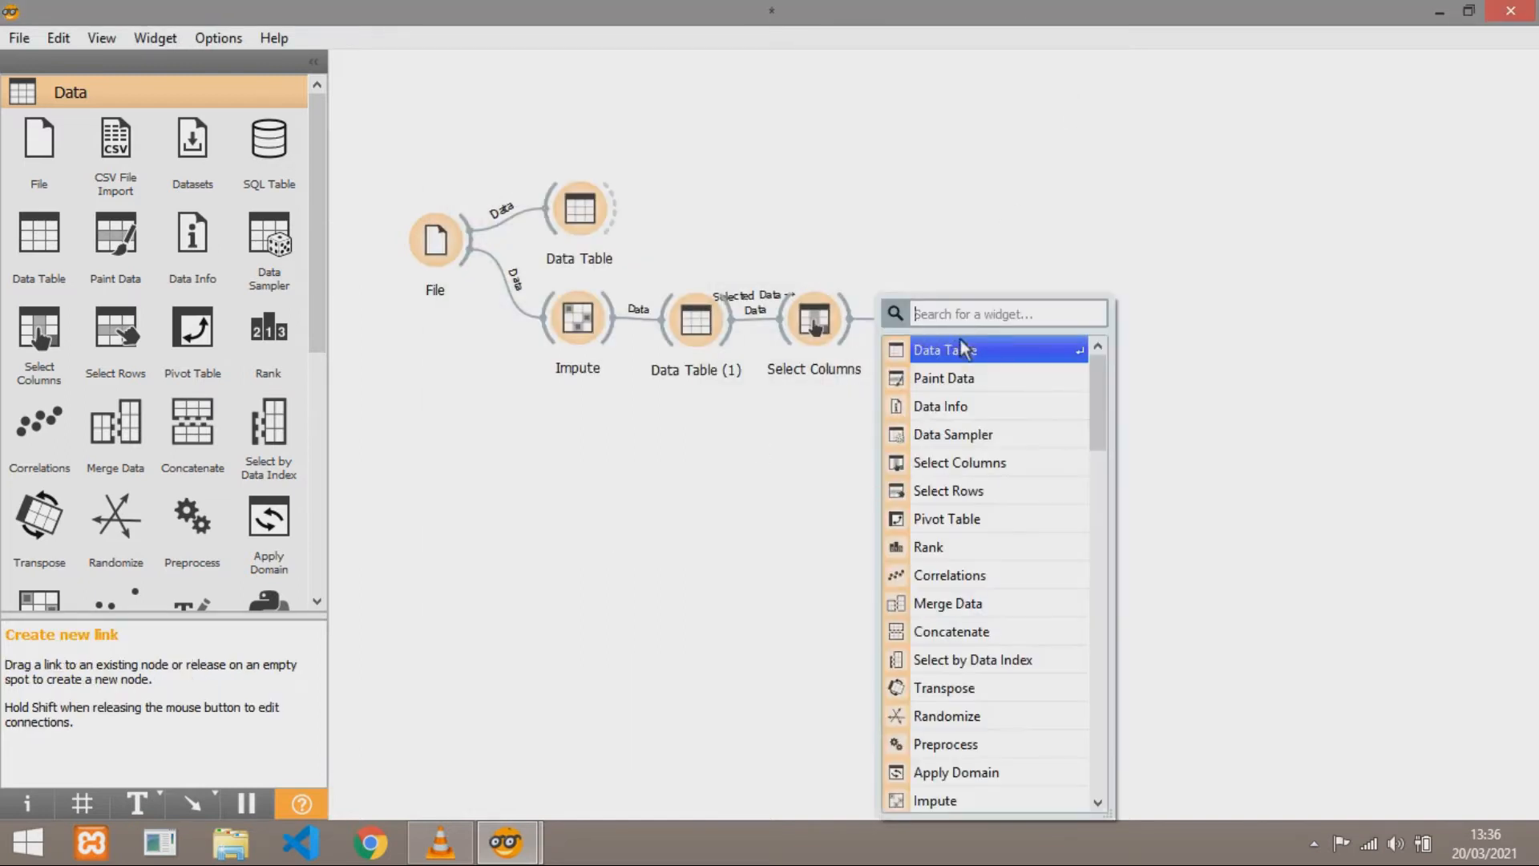
left_click(955, 352)
double_click(947, 321)
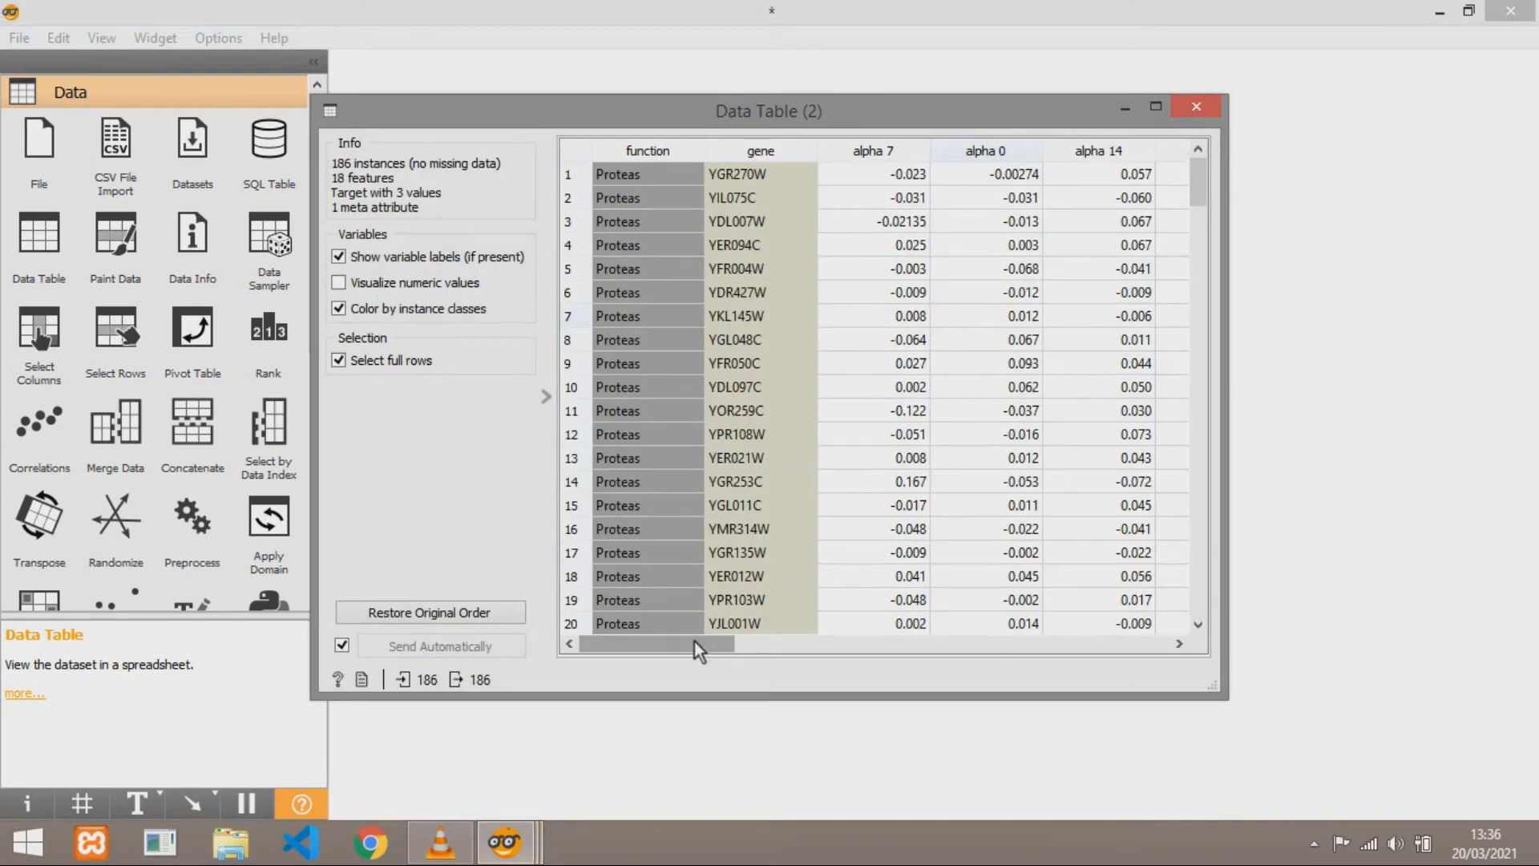
left_click_drag(691, 641, 1171, 623)
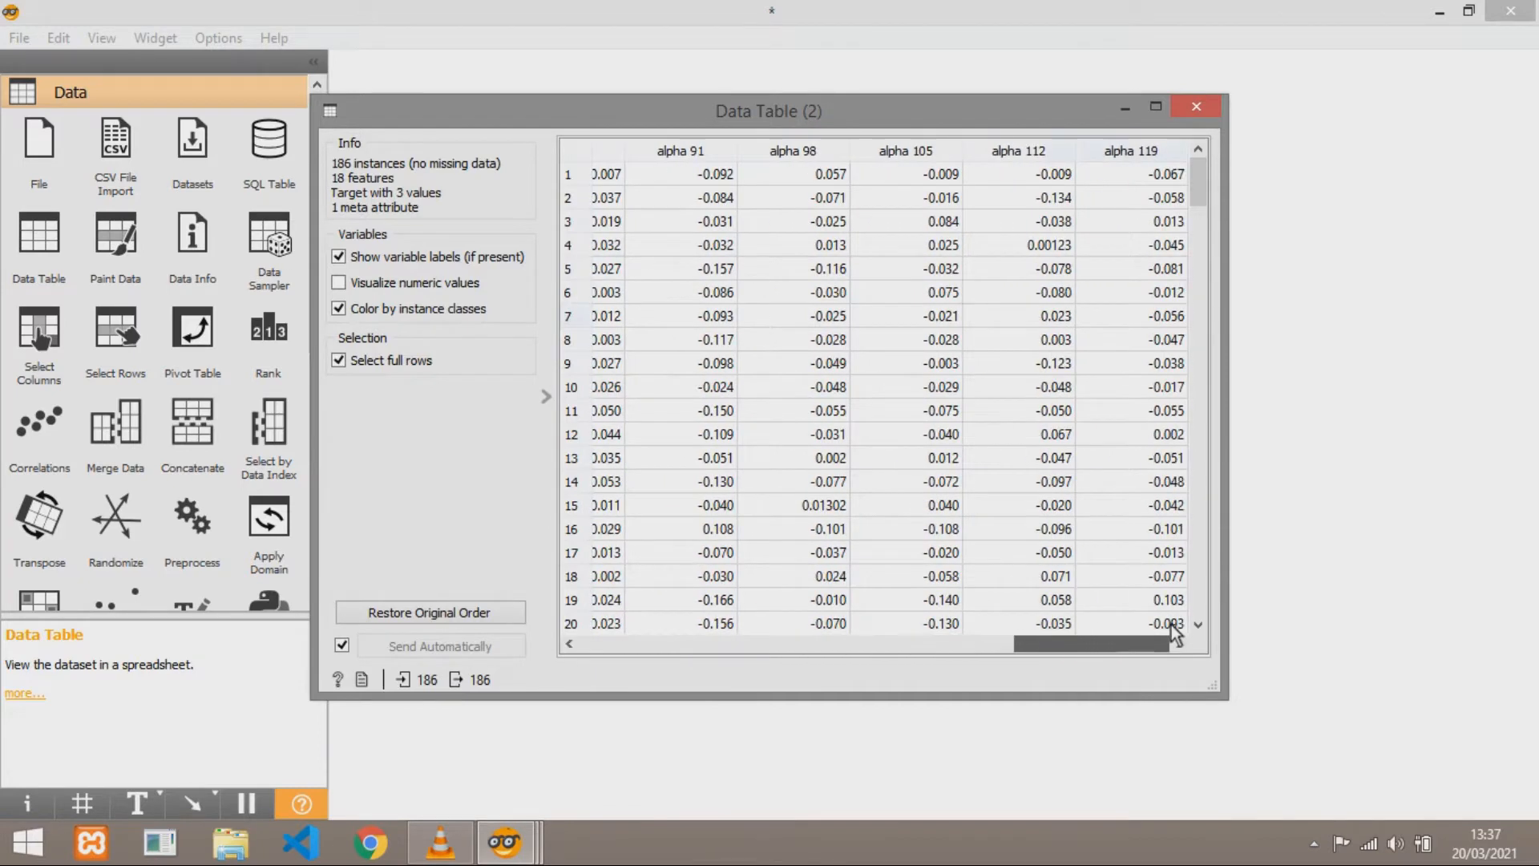
left_click(869, 46)
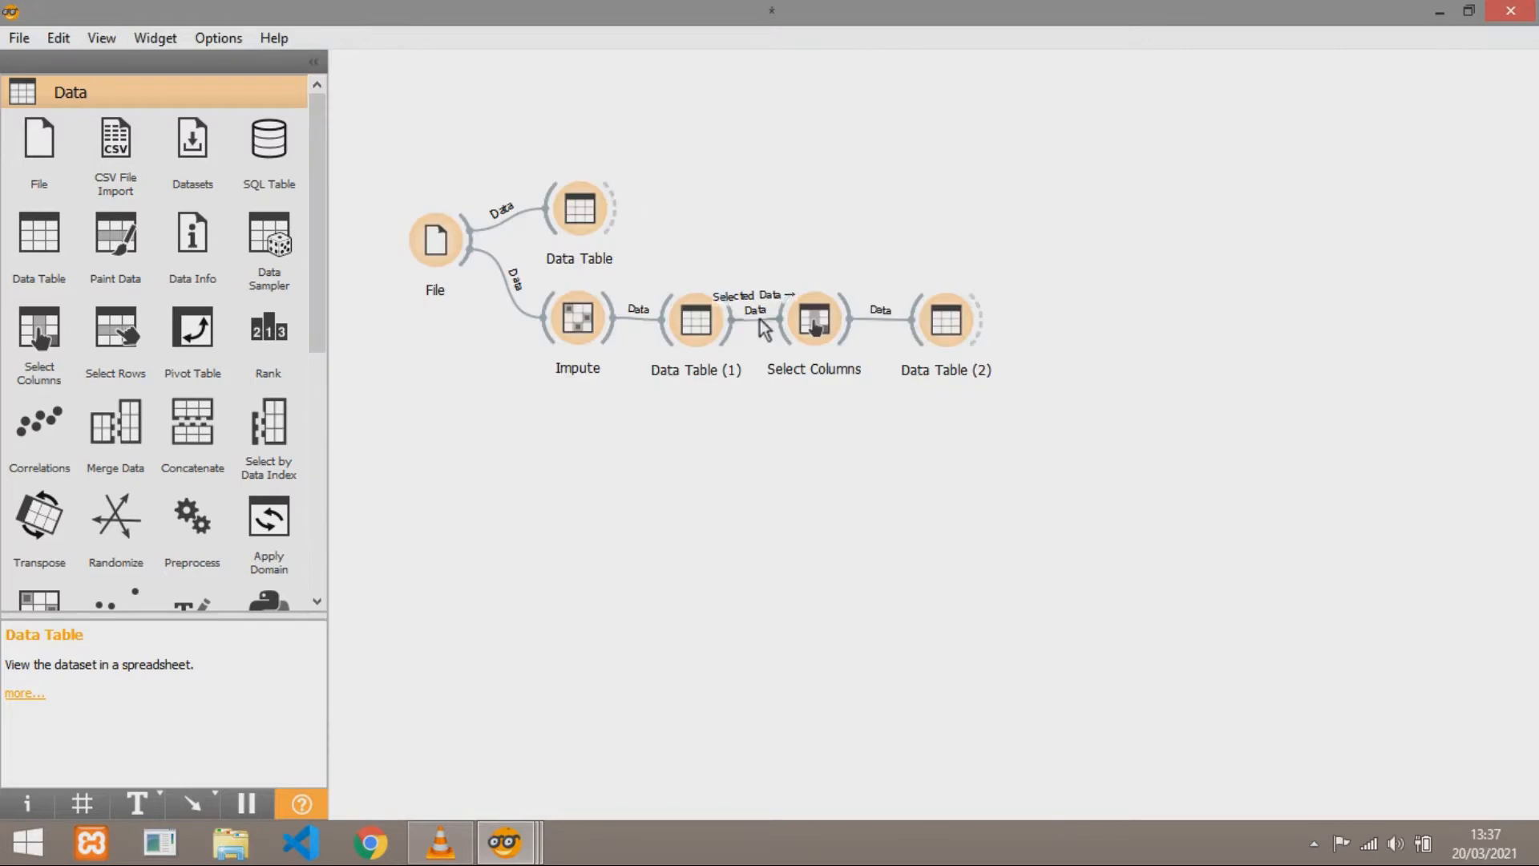
Review the full set of columns in Data Table (1), including the Elu and cdc15 variables, for comparison
double_click(695, 321)
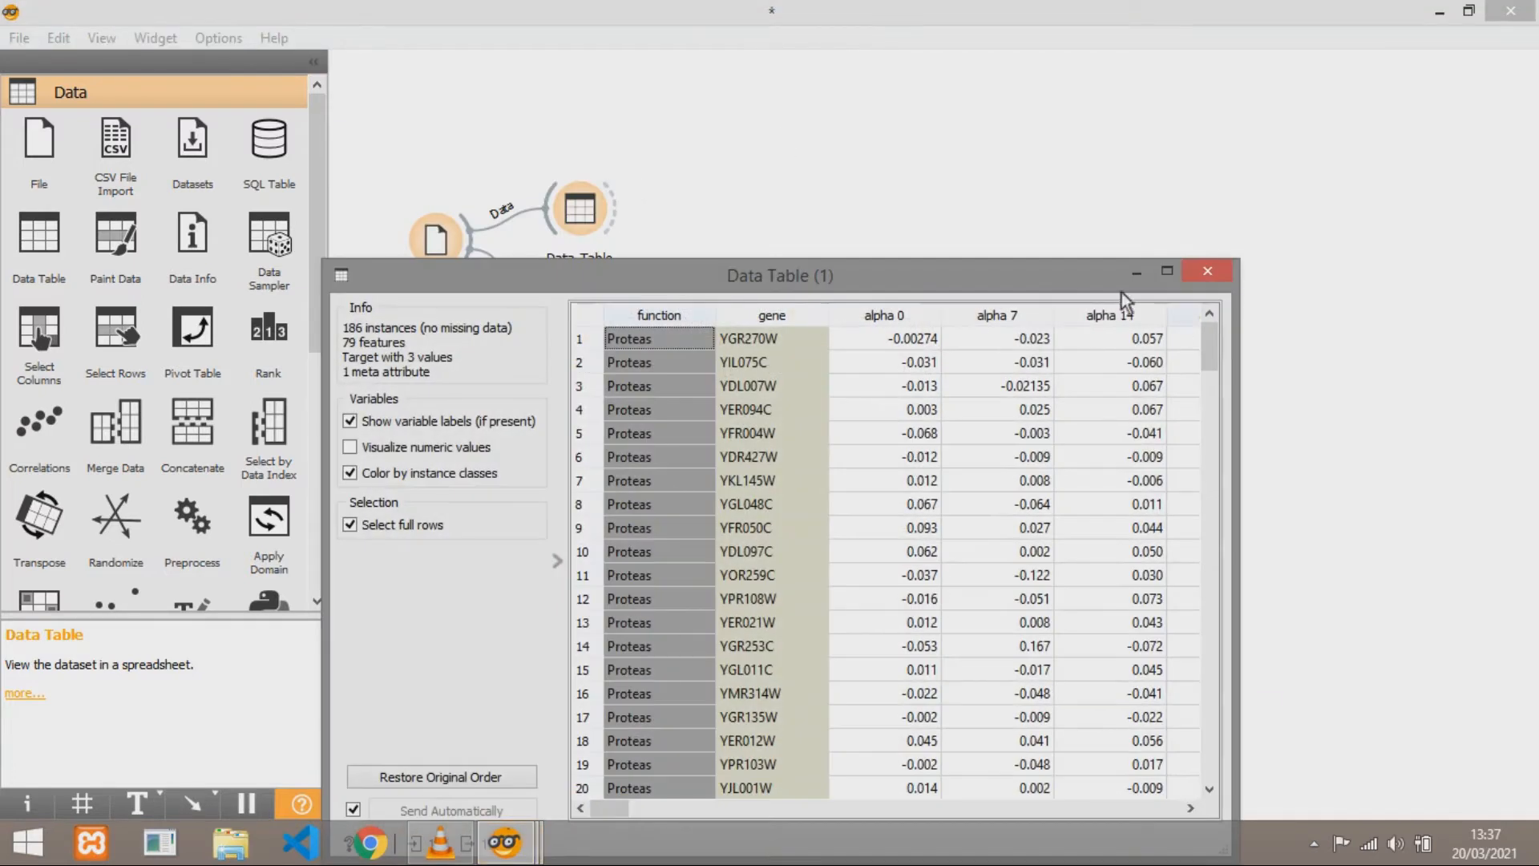
left_click_drag(911, 284, 877, 113)
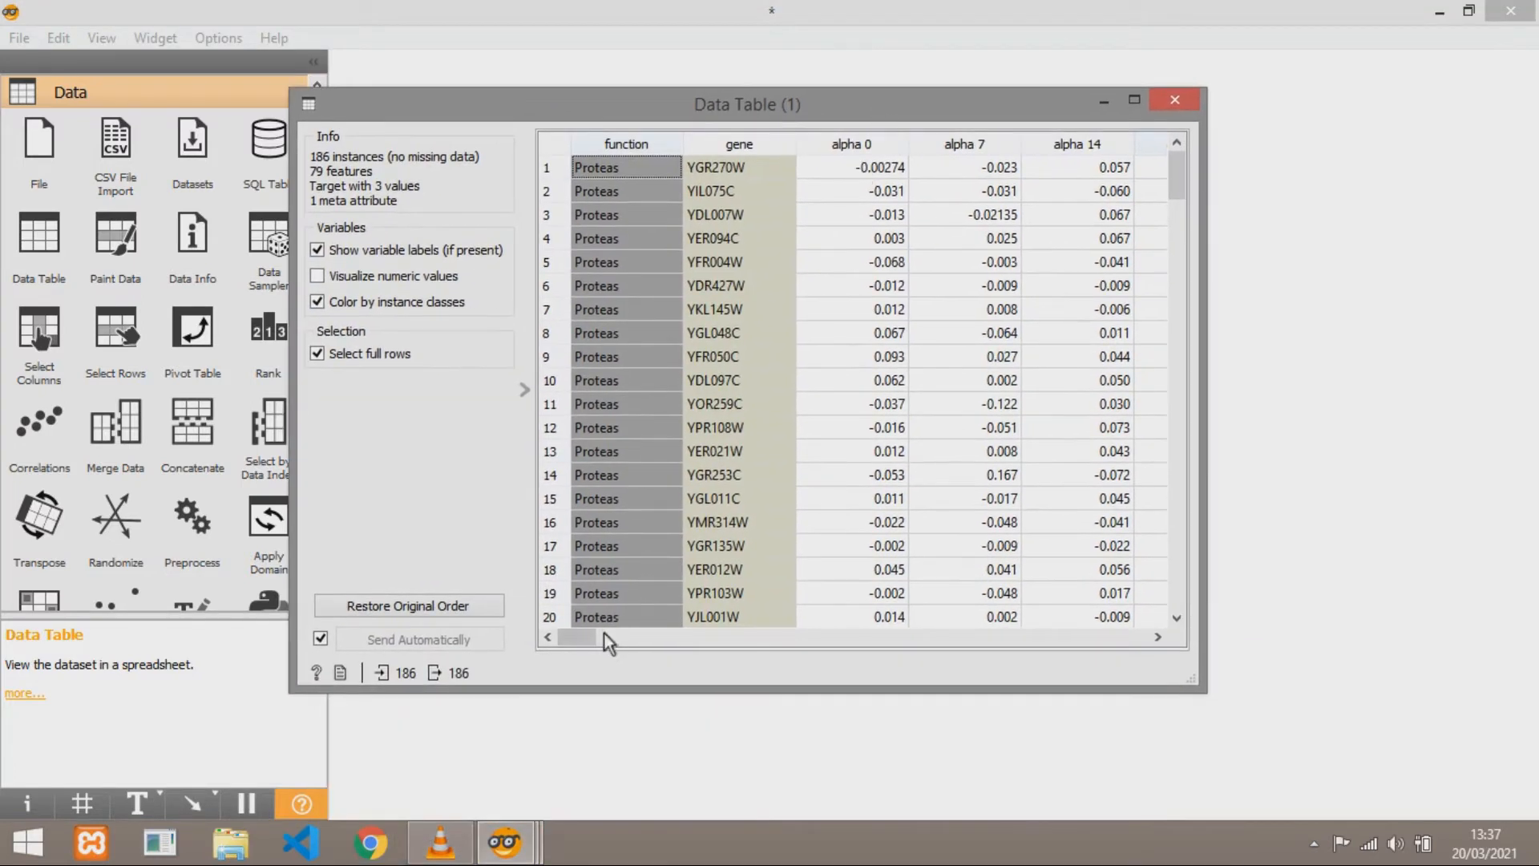
left_click_drag(579, 632, 715, 628)
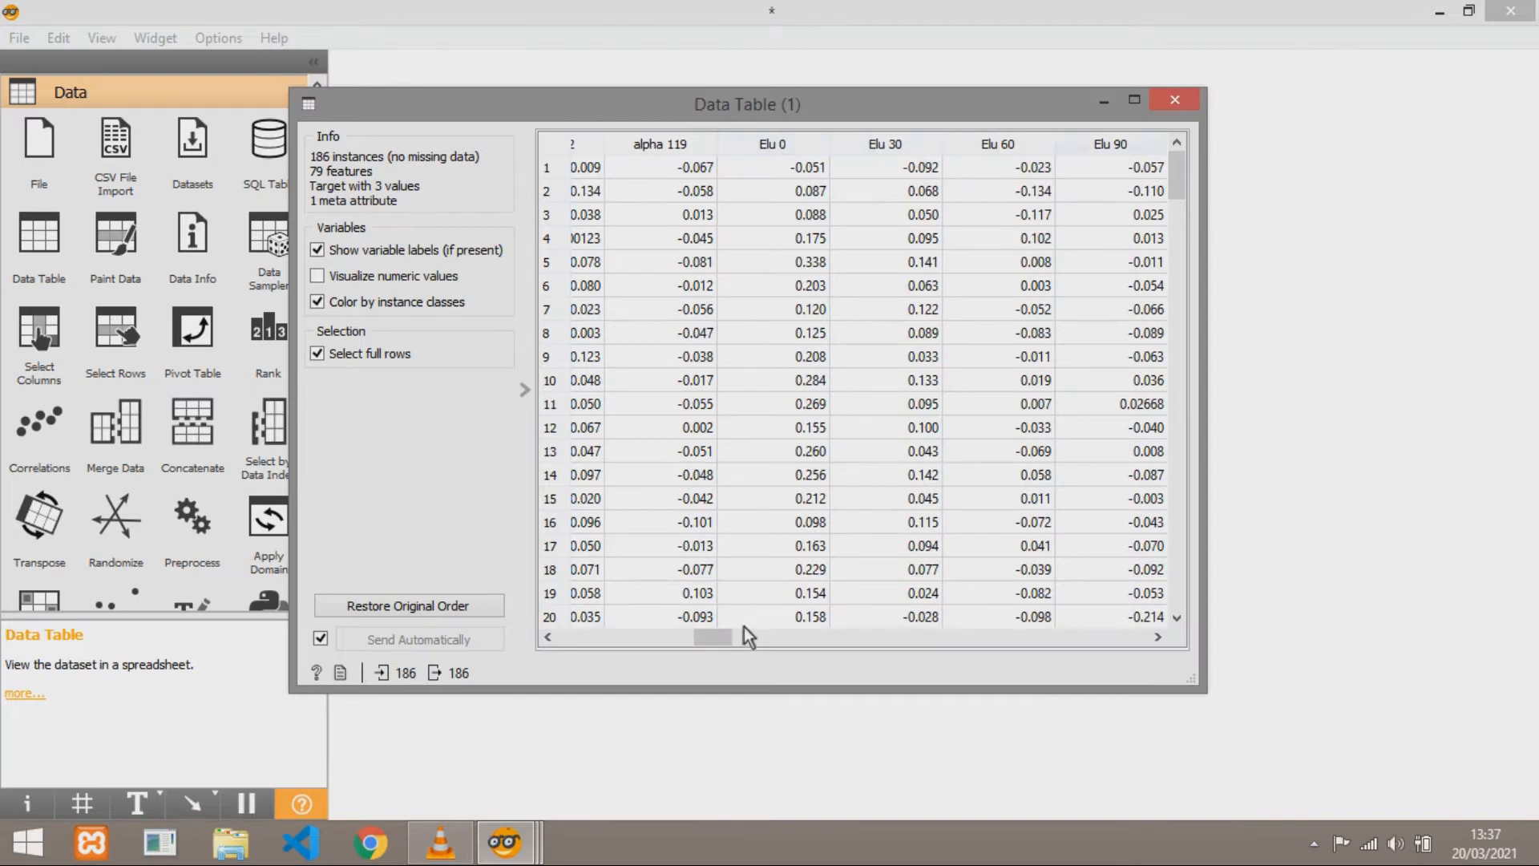
left_click_drag(730, 642, 851, 634)
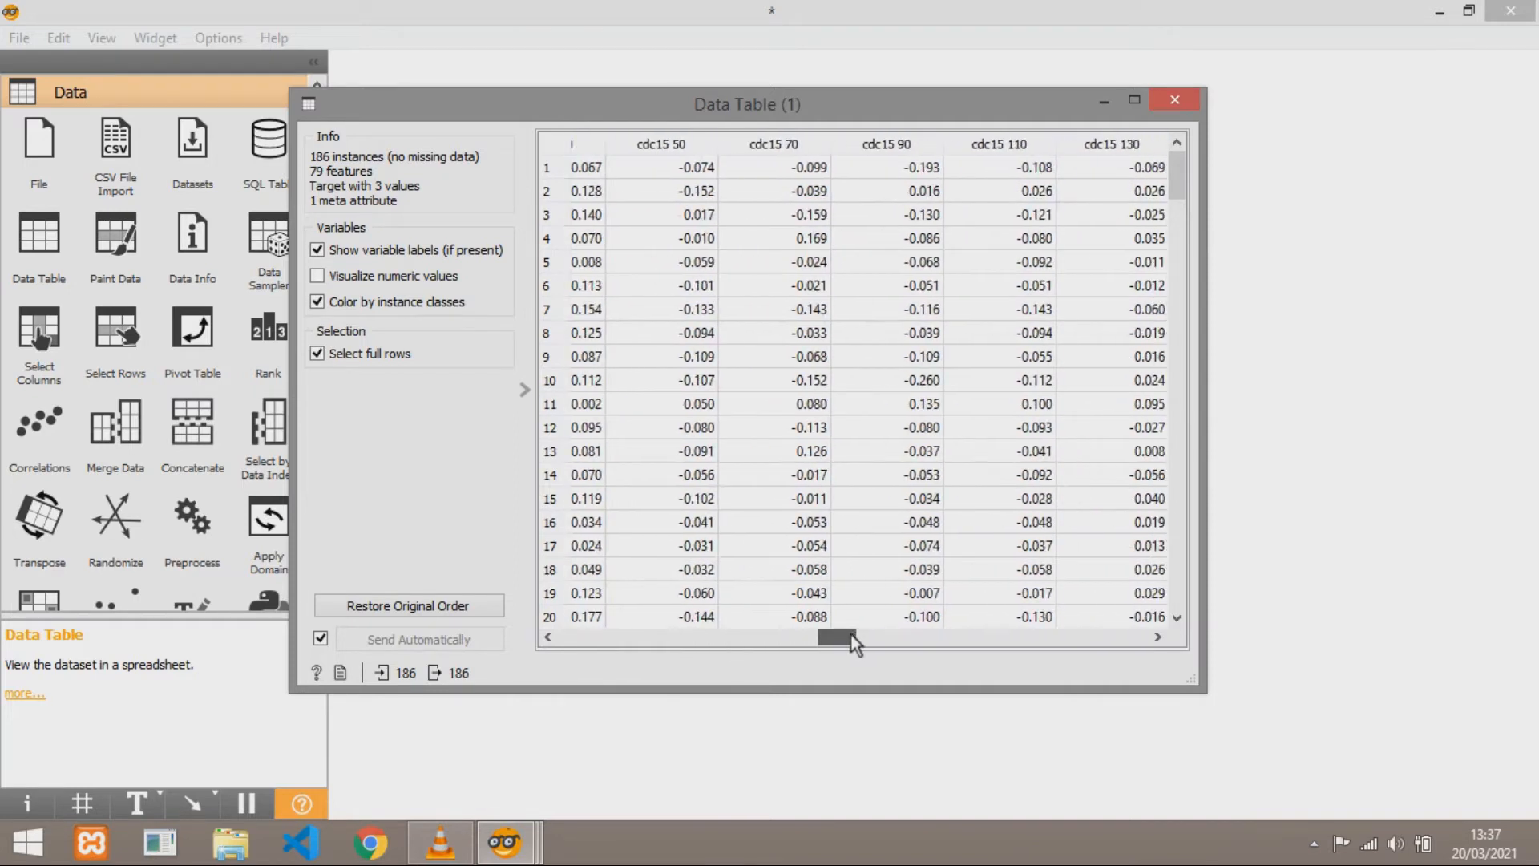
left_click(1172, 101)
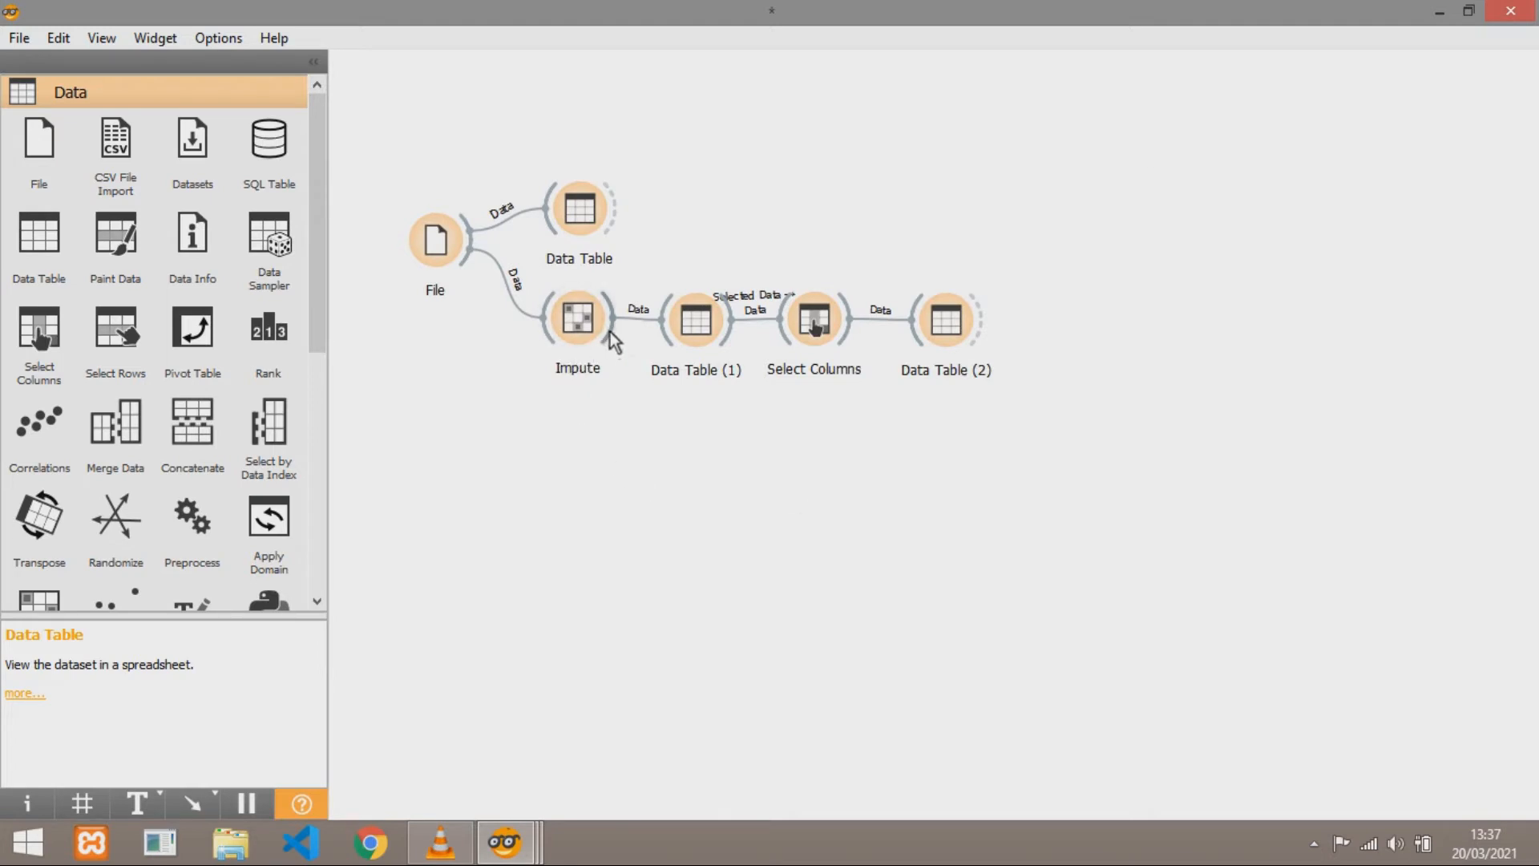
Add an Outliers widget linked from Impute's data output
left_click_drag(653, 426, 661, 423)
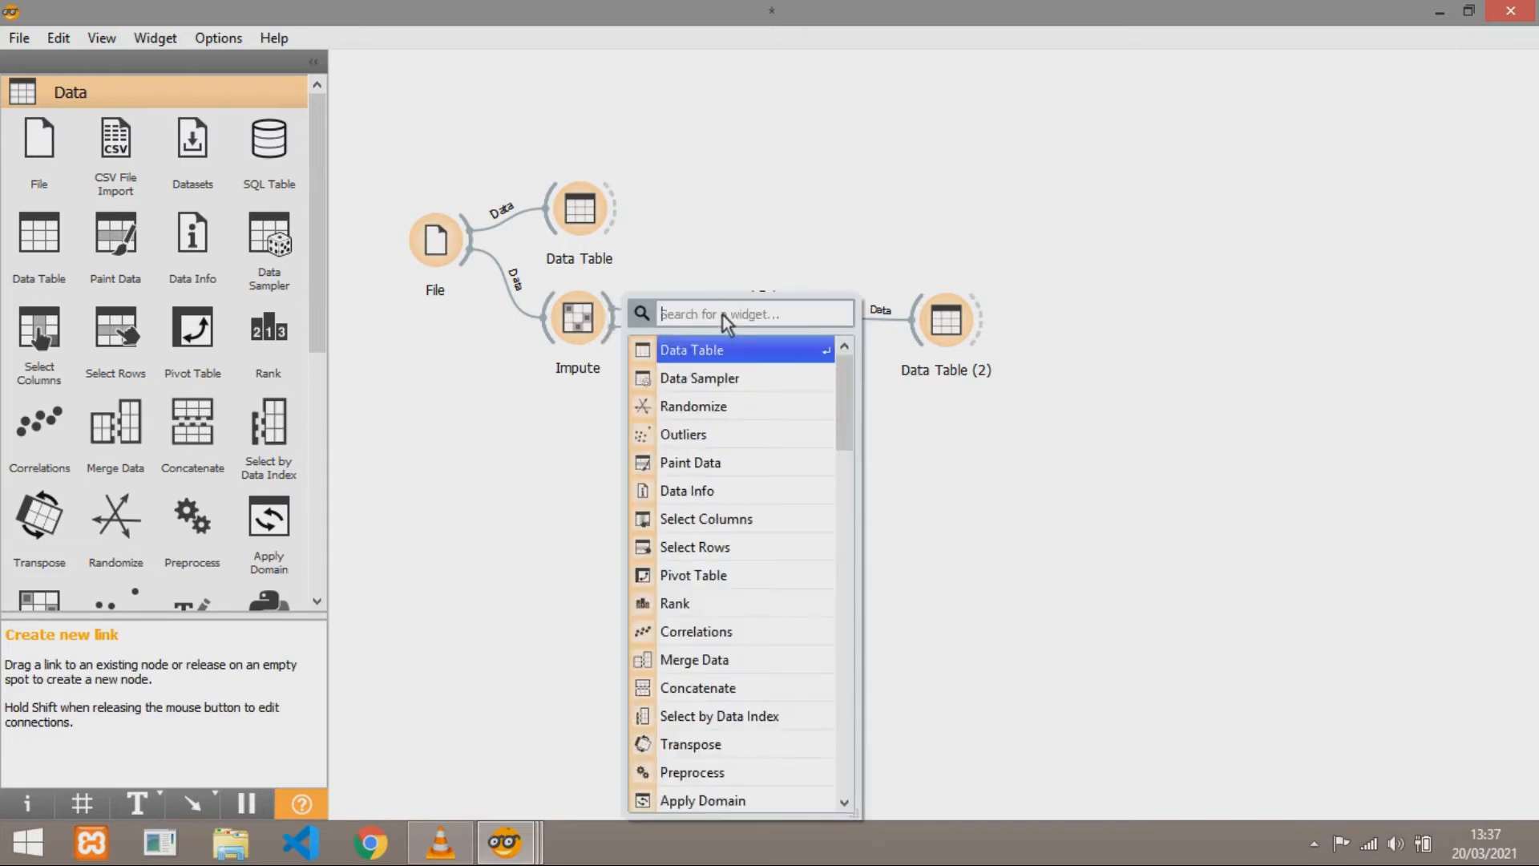
type("ou")
left_click(715, 350)
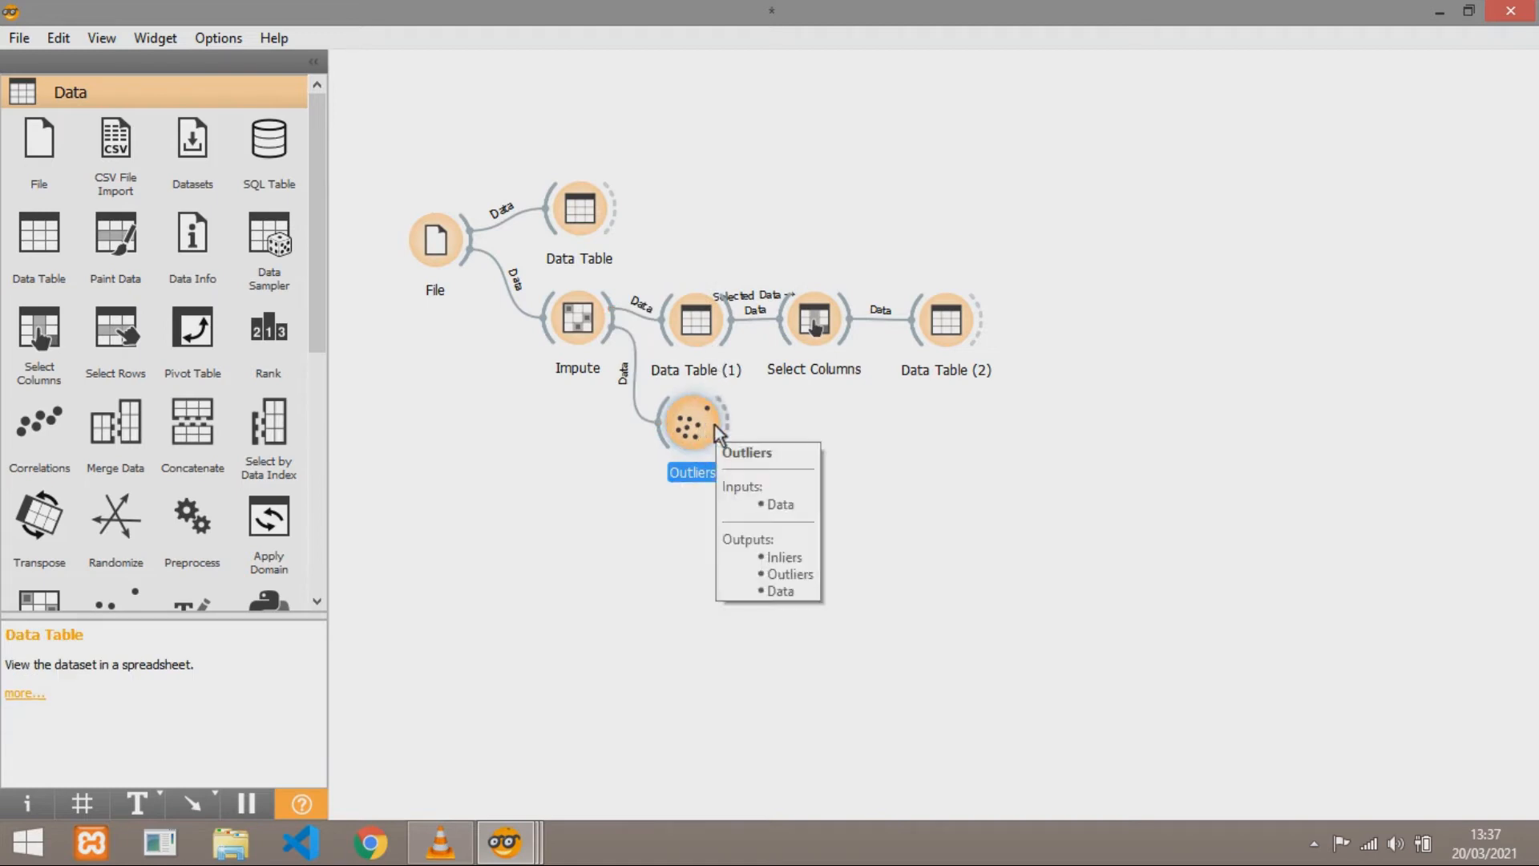
Link a Scatter Plot to the Outliers widget, connecting Inliers to Data, and view the plotted inliers
left_click_drag(714, 420, 791, 431)
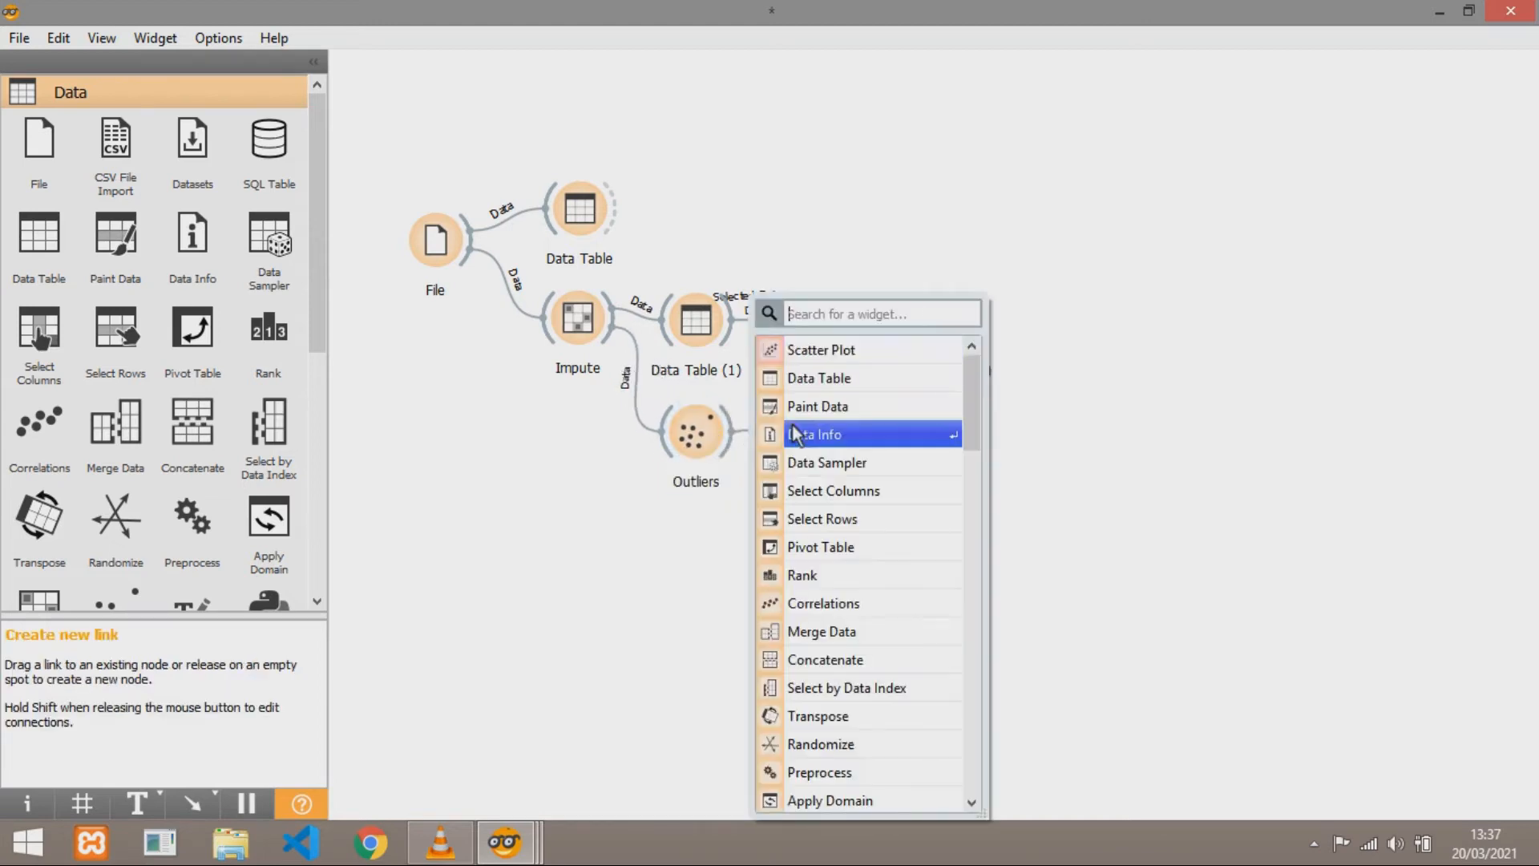
left_click(847, 352)
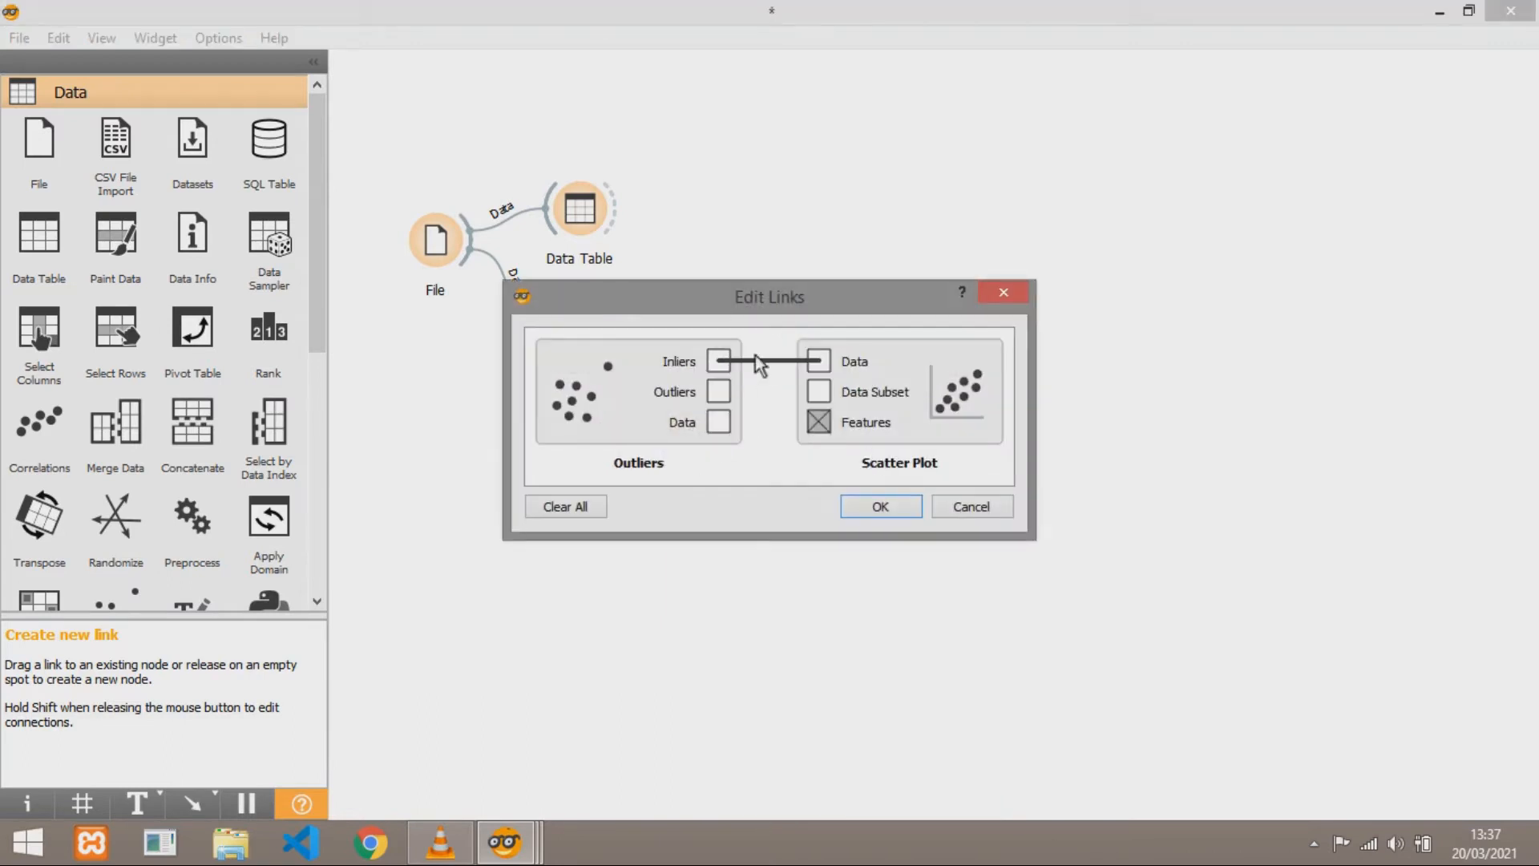
left_click(880, 506)
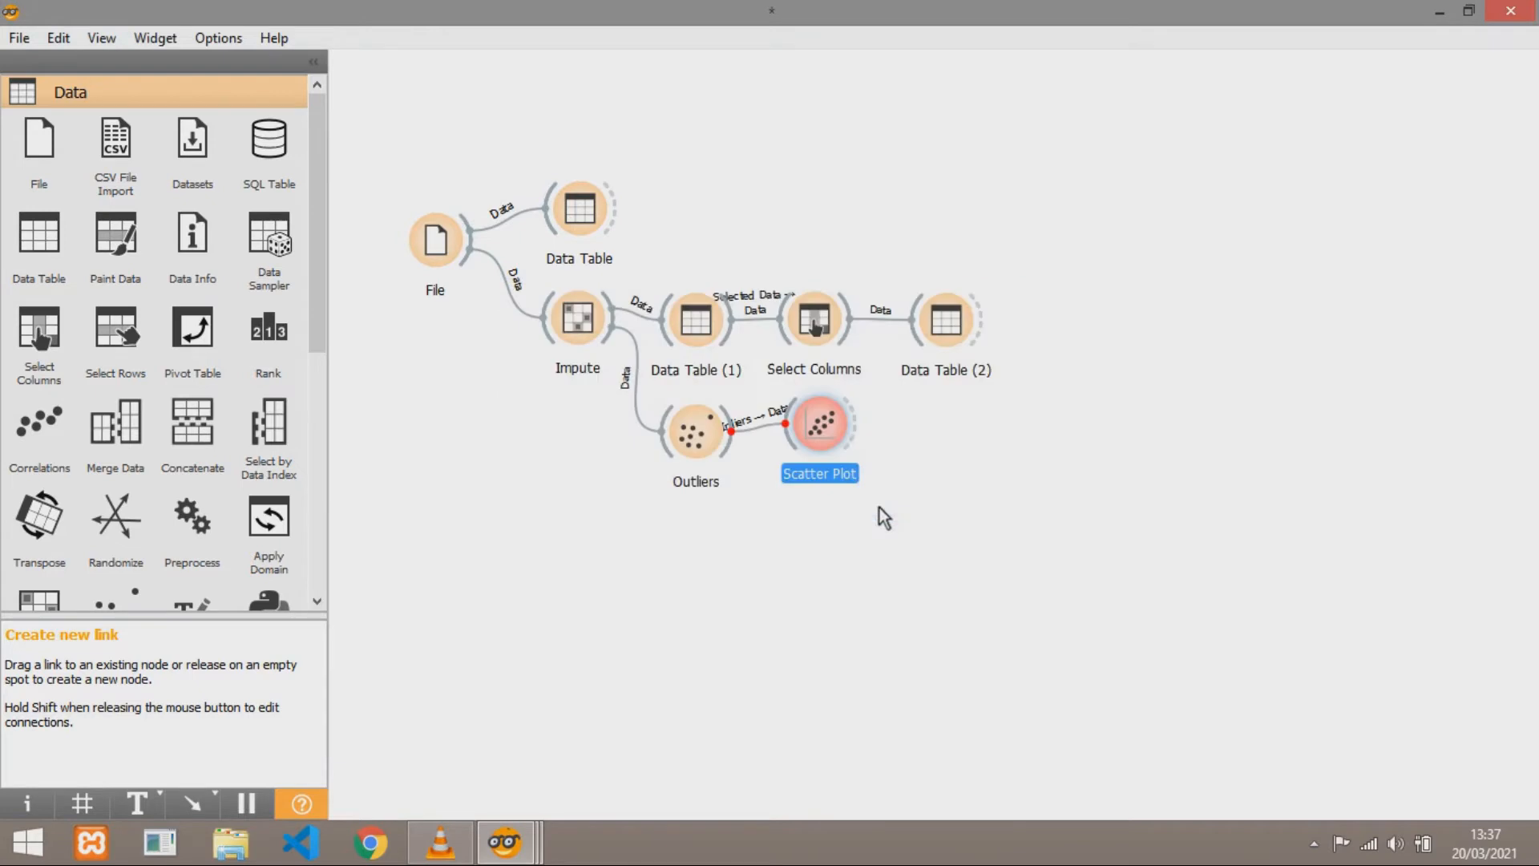
double_click(855, 433)
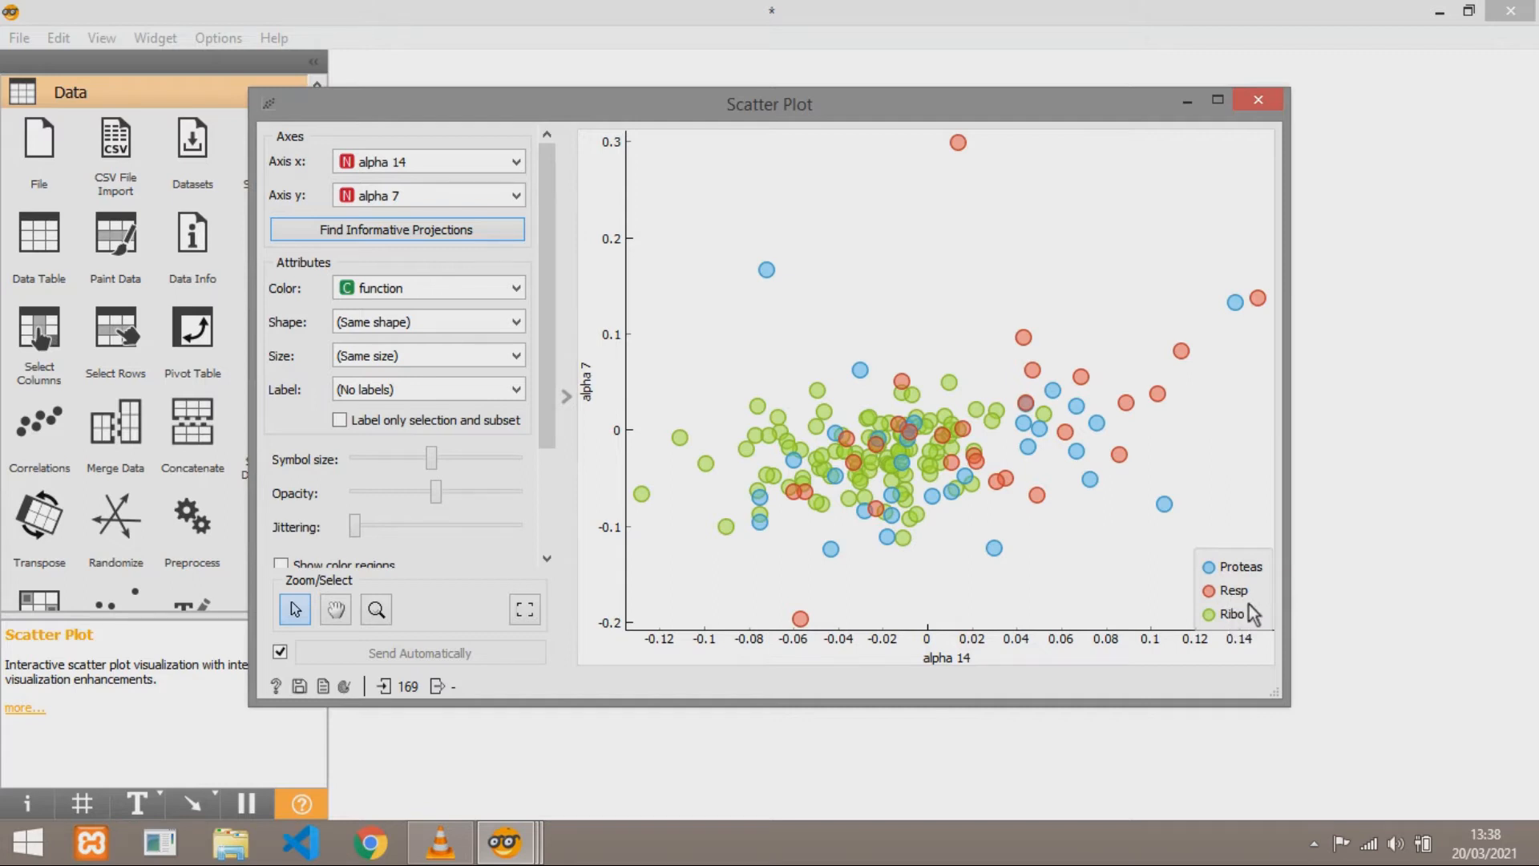
left_click(1252, 102)
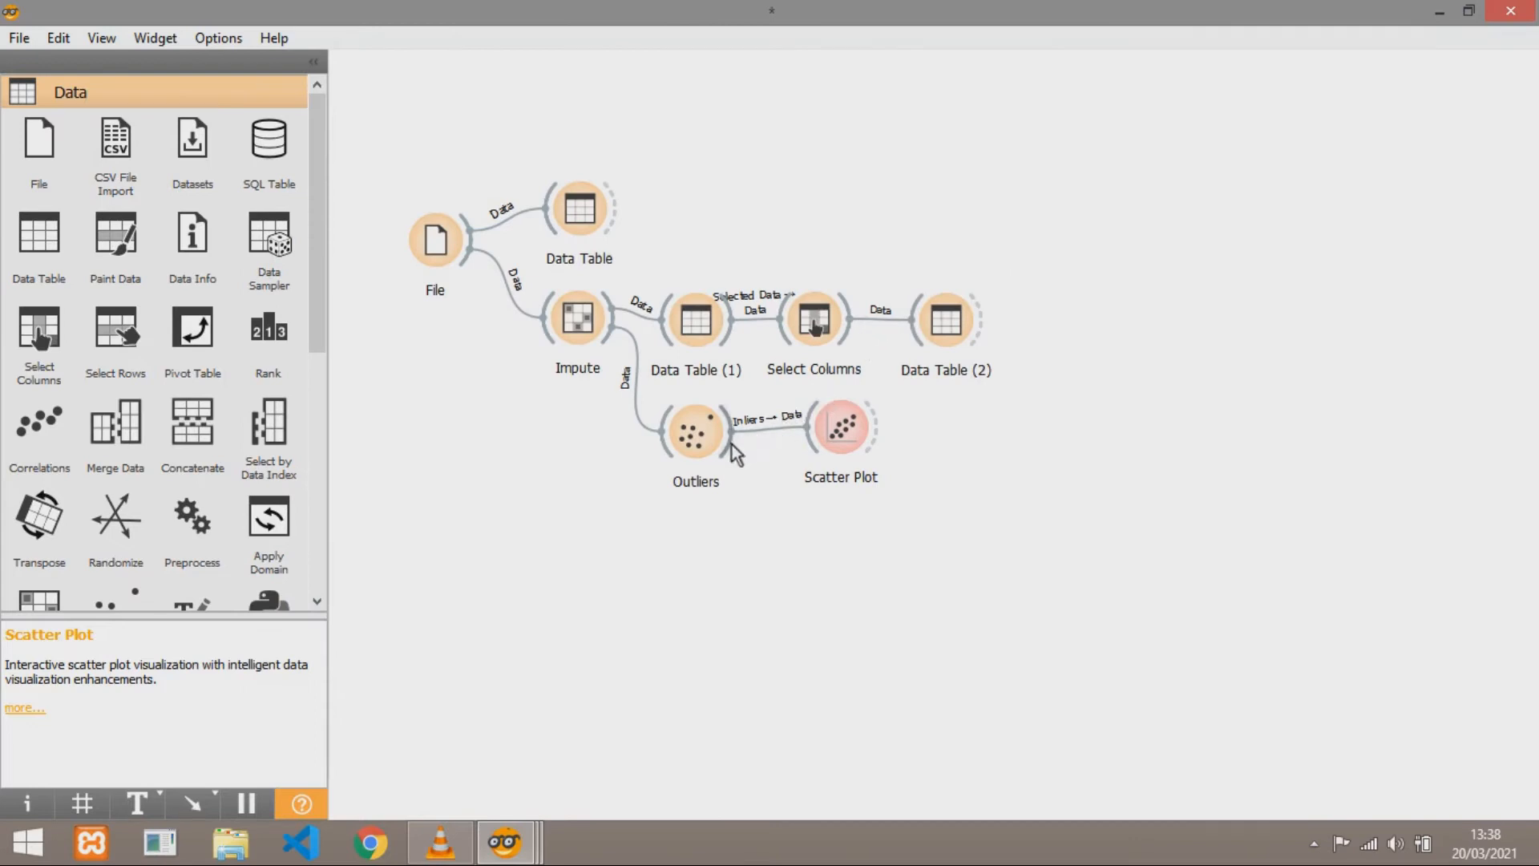
Add a Data Table below the Scatter Plot, connecting the Outliers widget's Inliers output to its Data input
left_click_drag(733, 442, 806, 516)
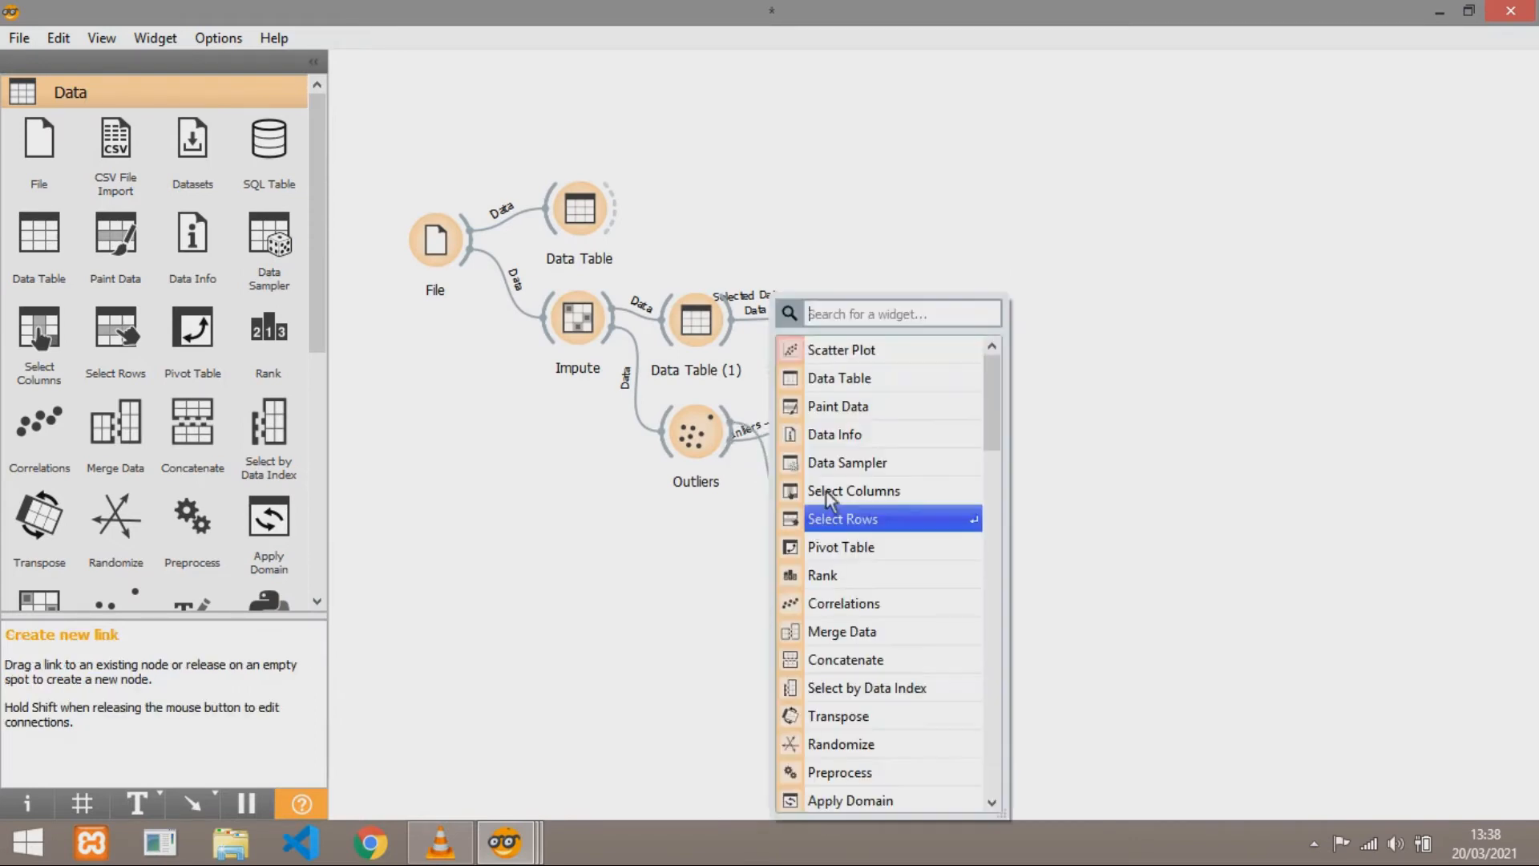
left_click(848, 378)
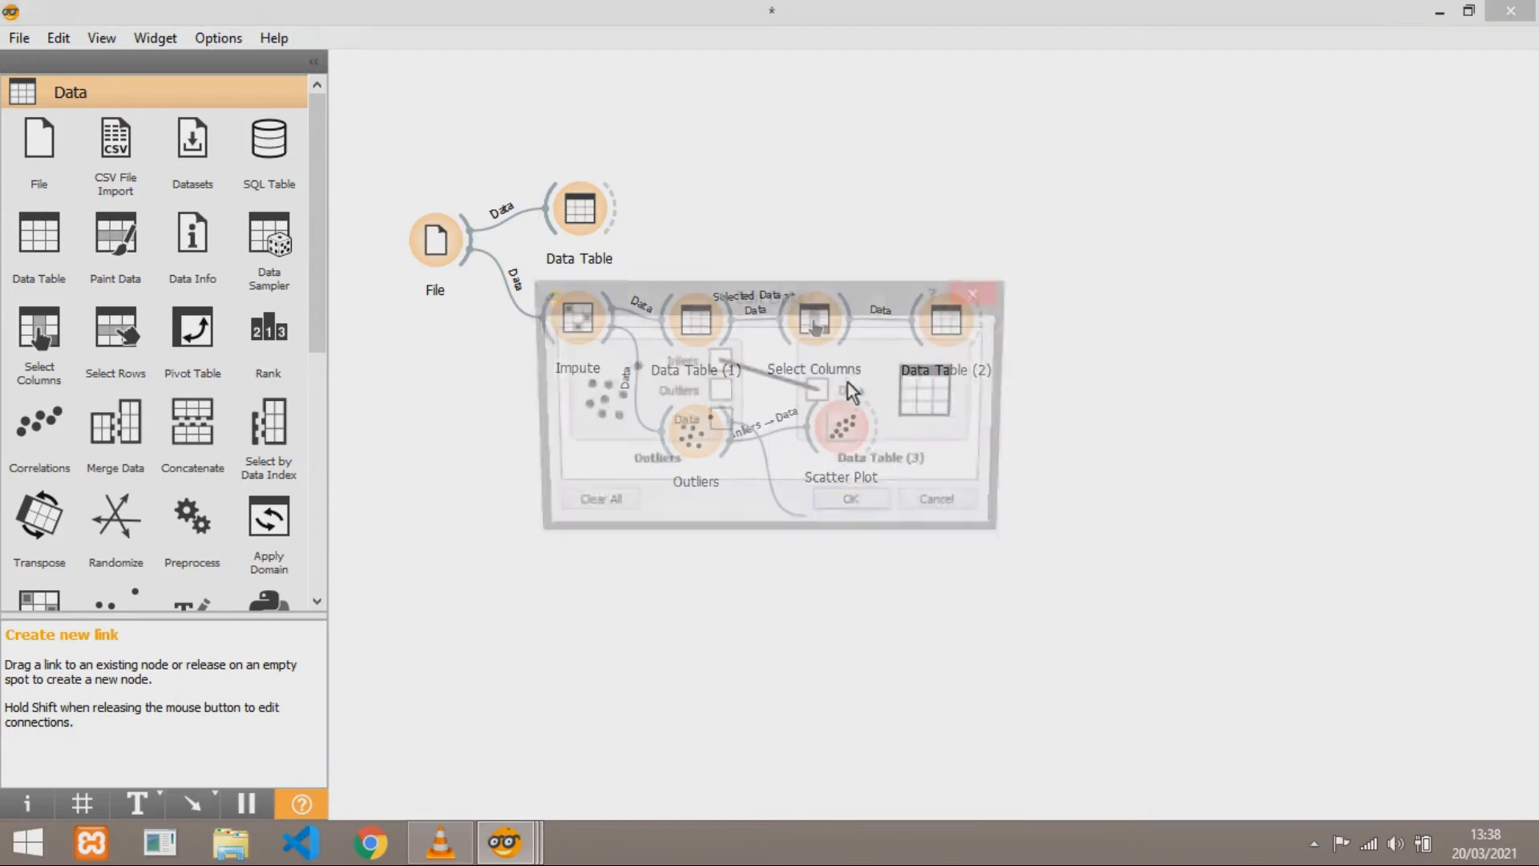
left_click(855, 503)
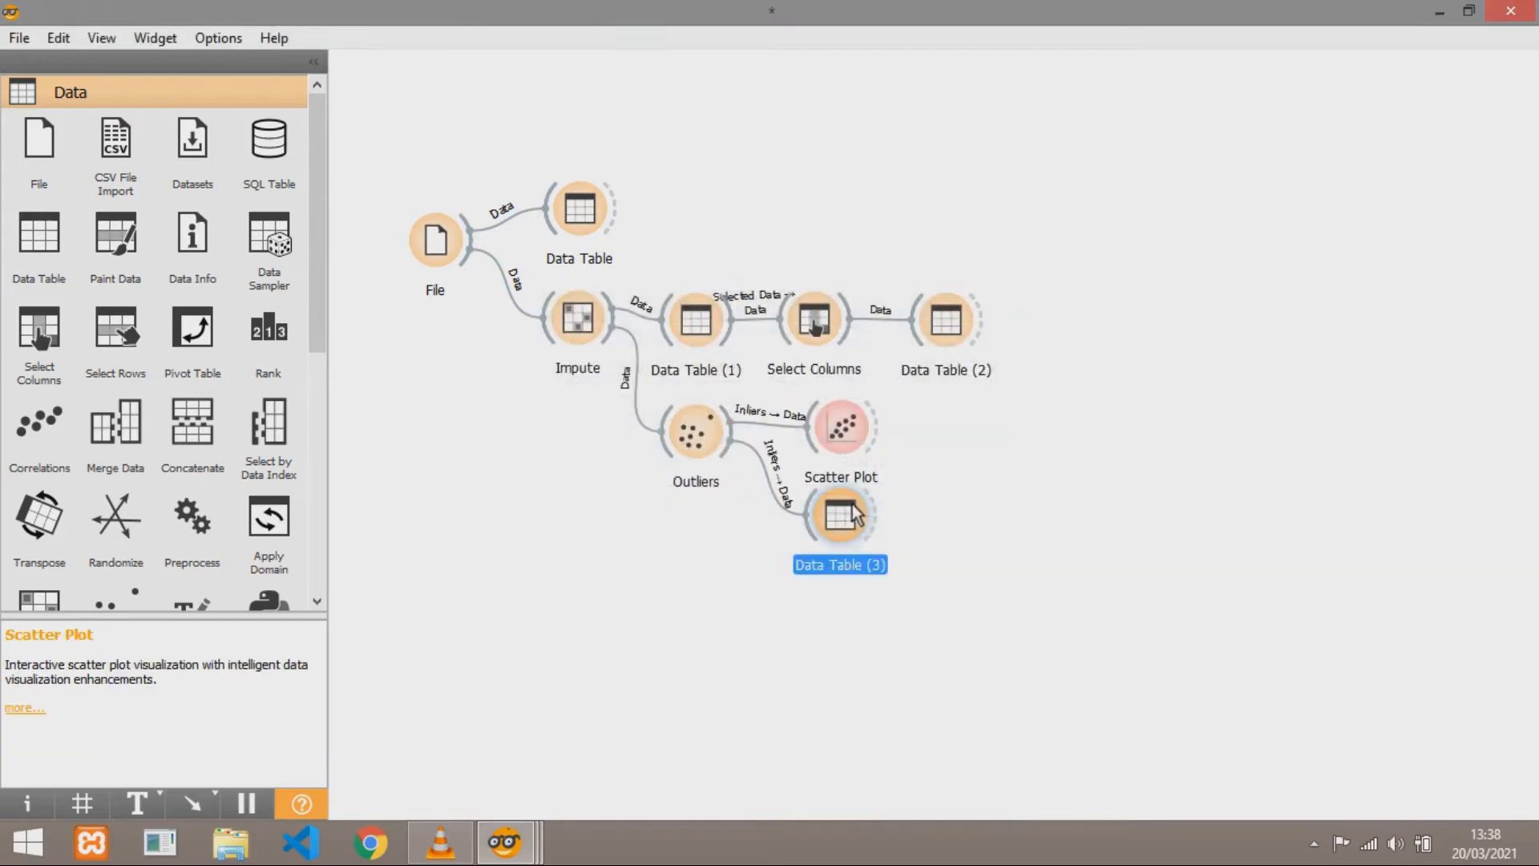
Relink the Scatter Plot so the Outliers output feeds its Data input, and view the plotted outliers
double_click(773, 429)
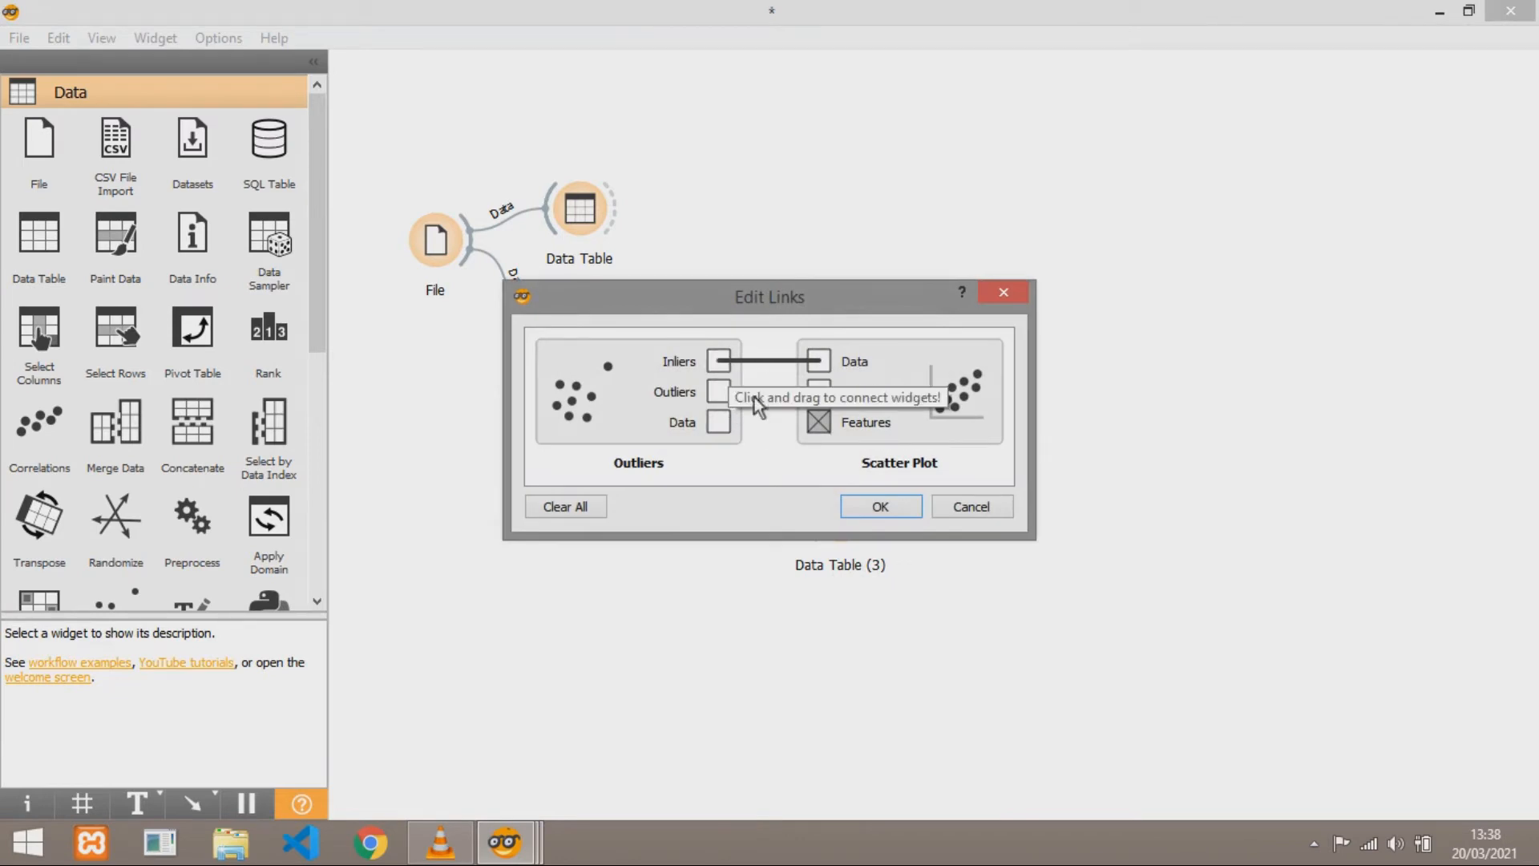
left_click(578, 508)
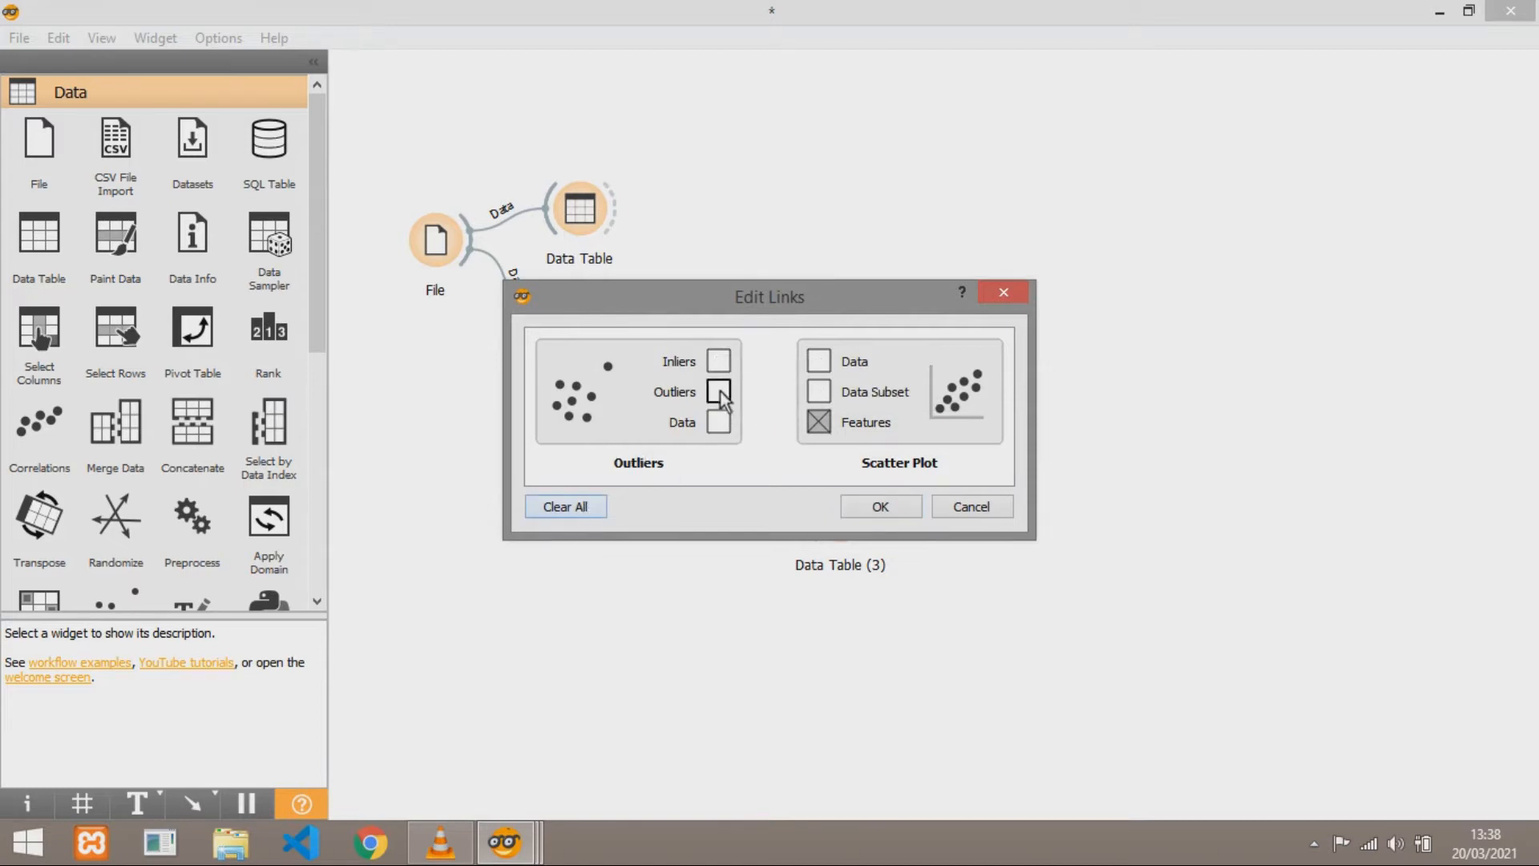
left_click_drag(720, 393, 819, 365)
left_click(880, 506)
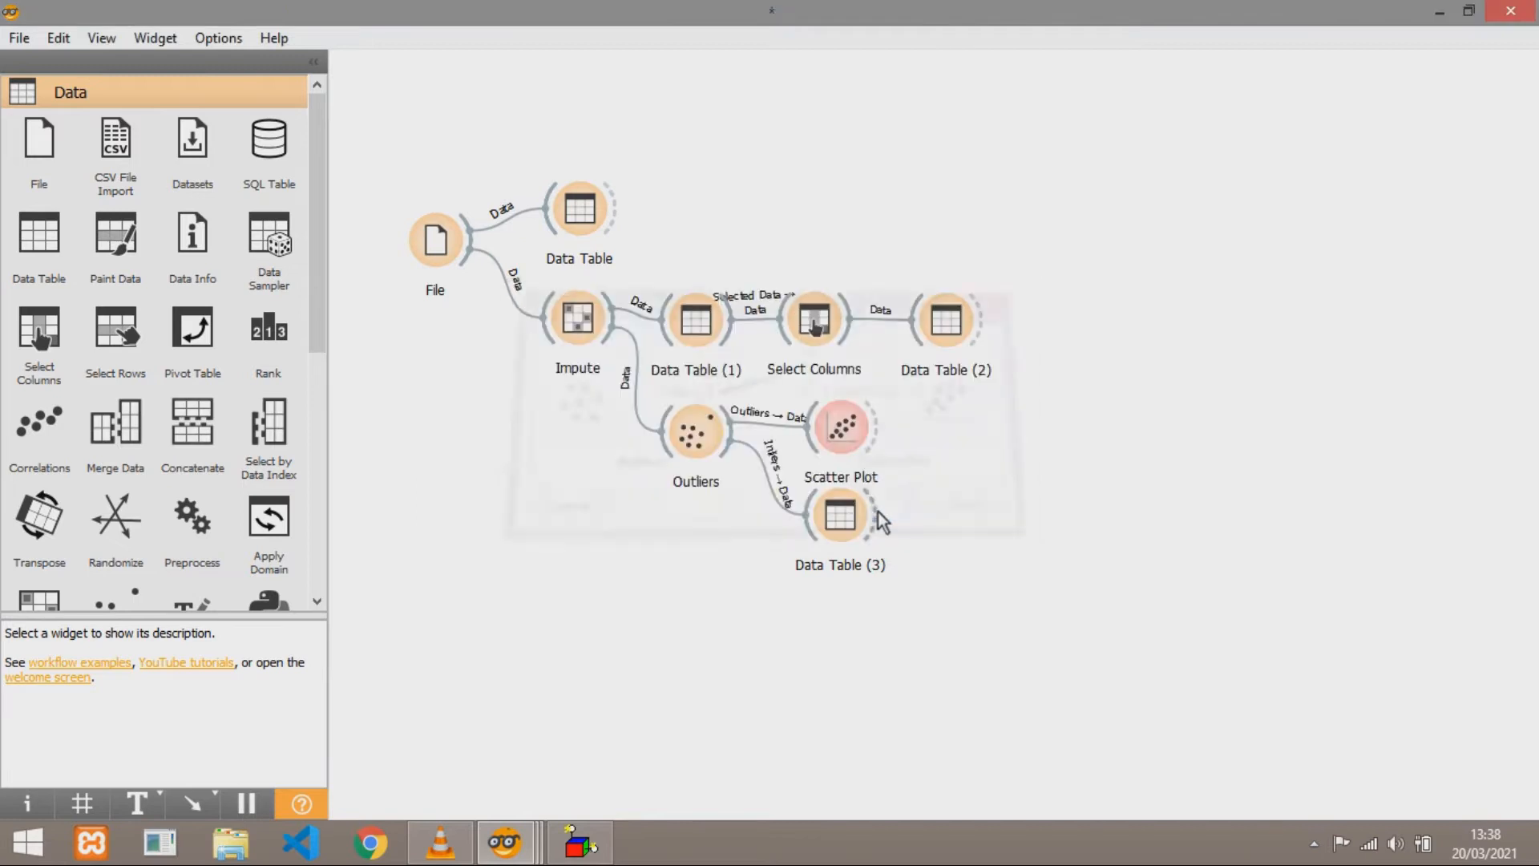
double_click(846, 434)
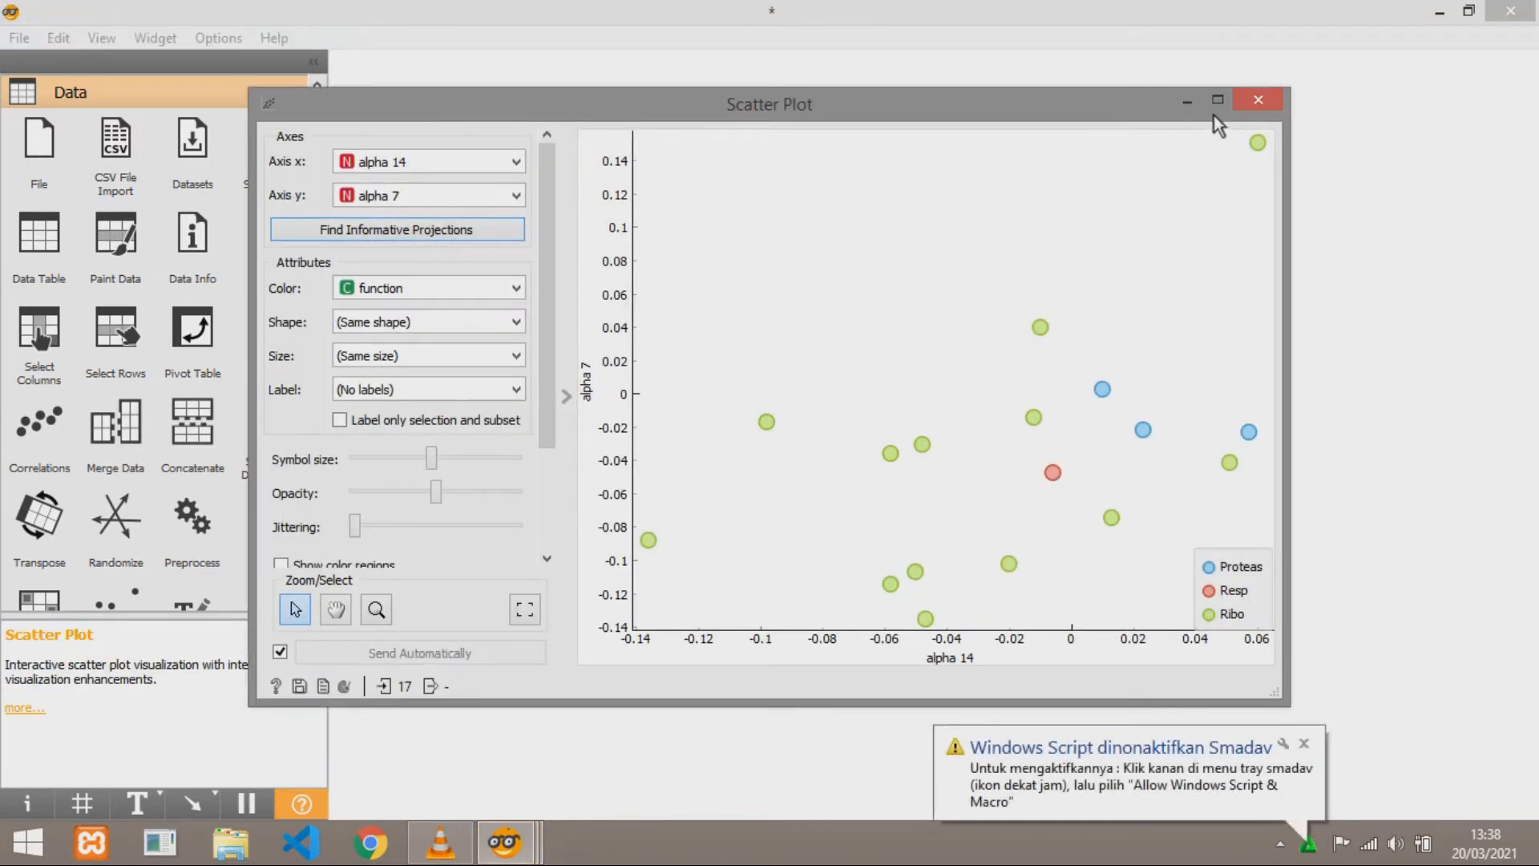
left_click(1251, 102)
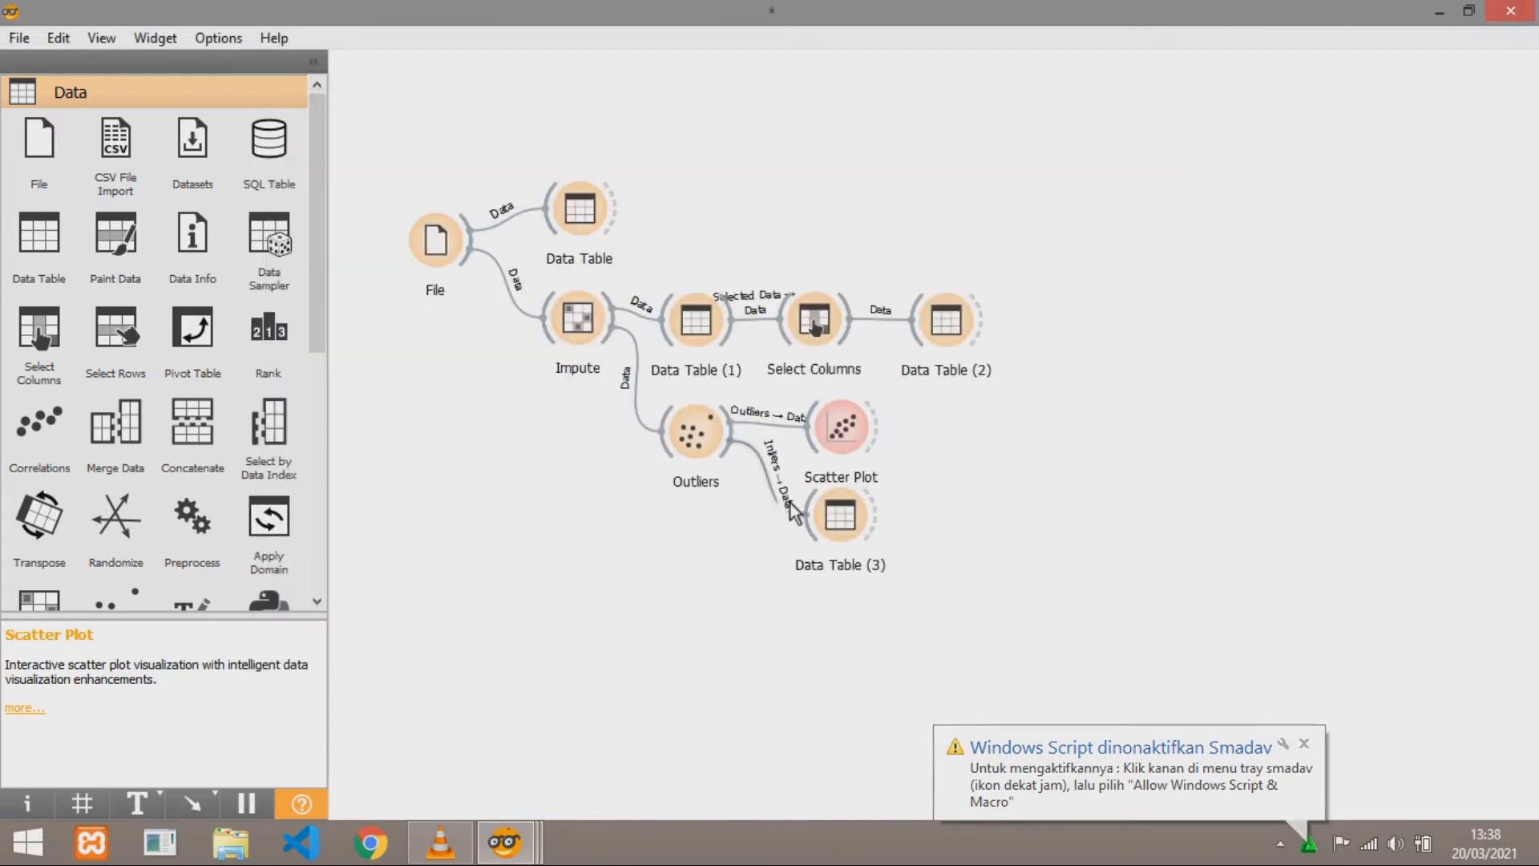
View the inliers in Data Table (3), relink its Data input to the Outliers output, and view the outlier rows
double_click(833, 513)
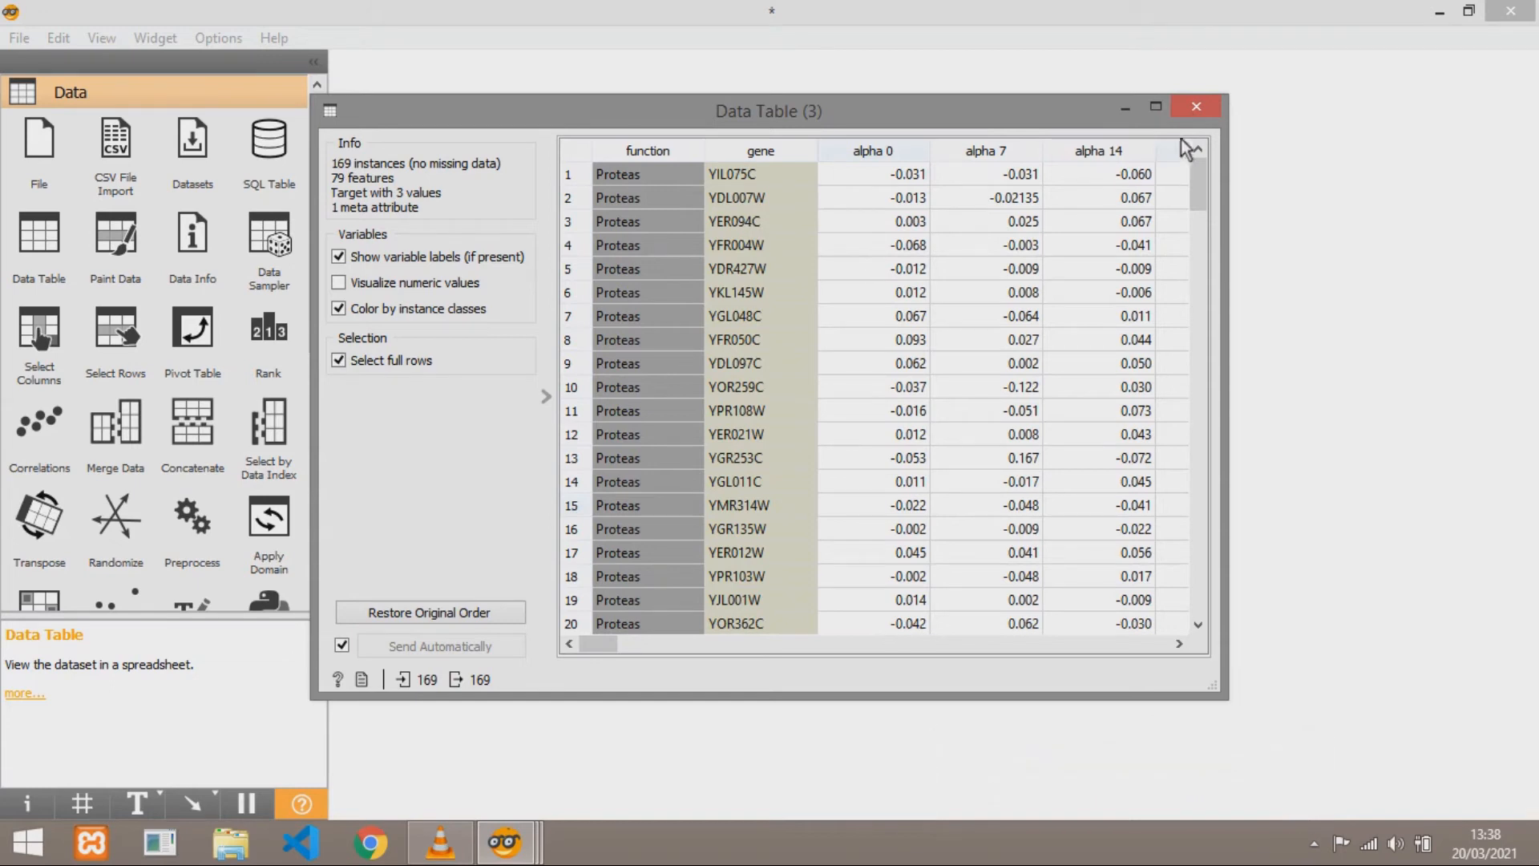
left_click(1195, 103)
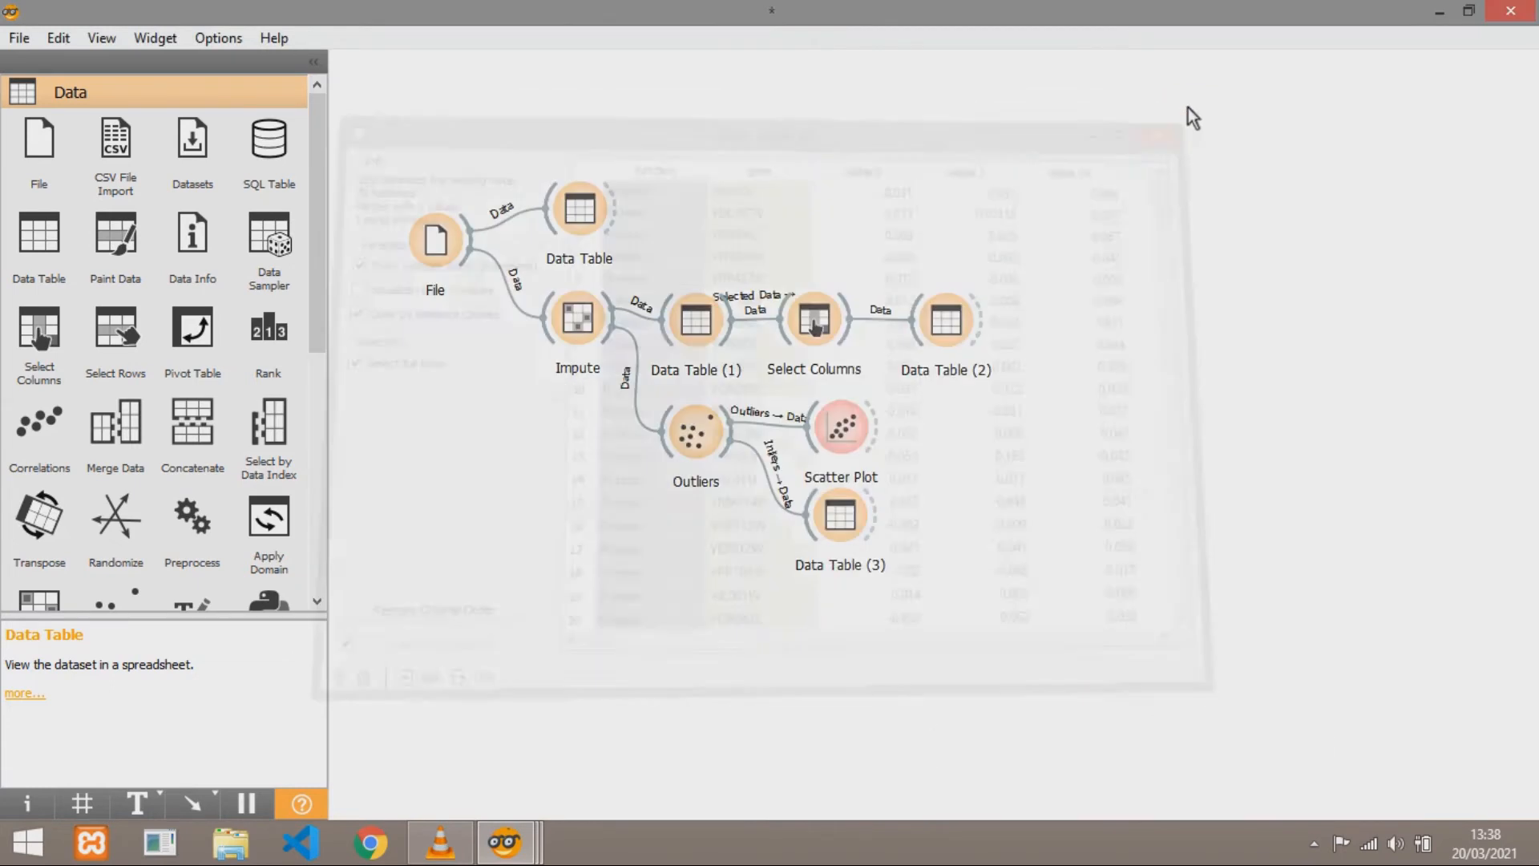
left_click(767, 478)
double_click(766, 477)
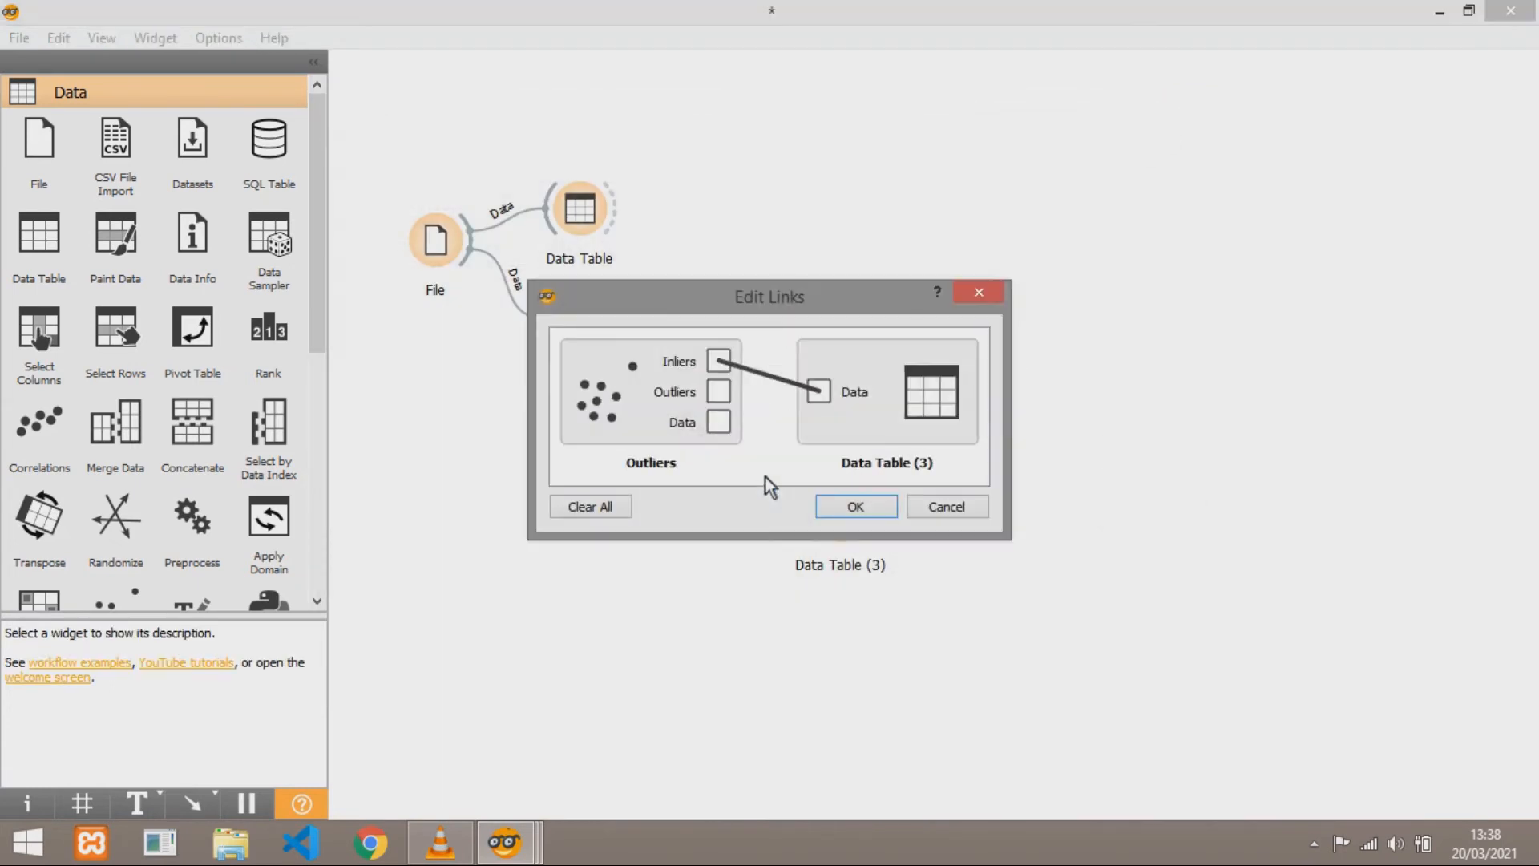
left_click(606, 507)
left_click_drag(719, 391, 818, 391)
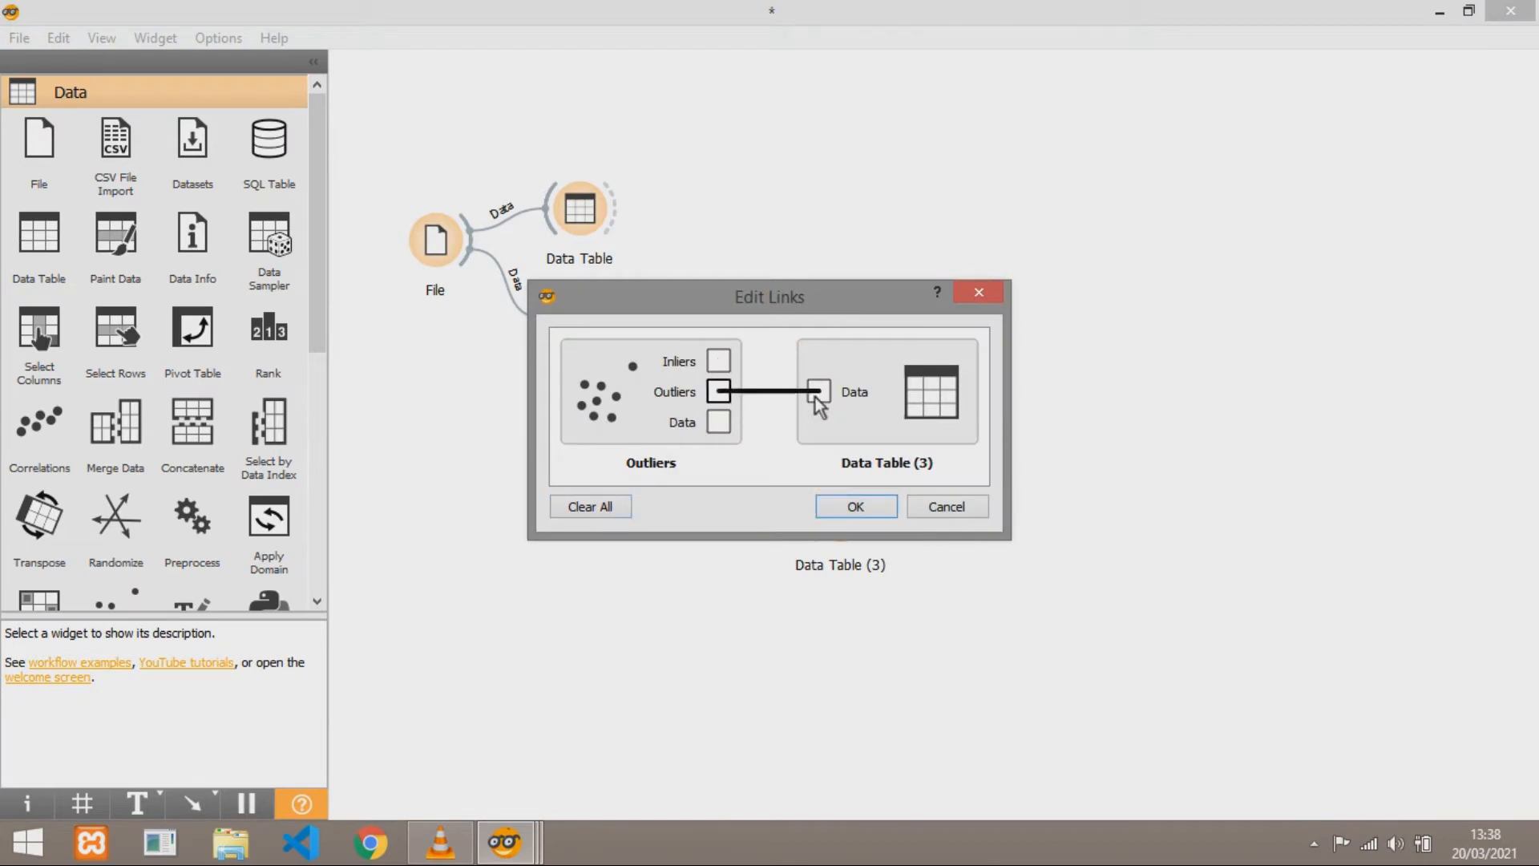
left_click(854, 506)
double_click(846, 521)
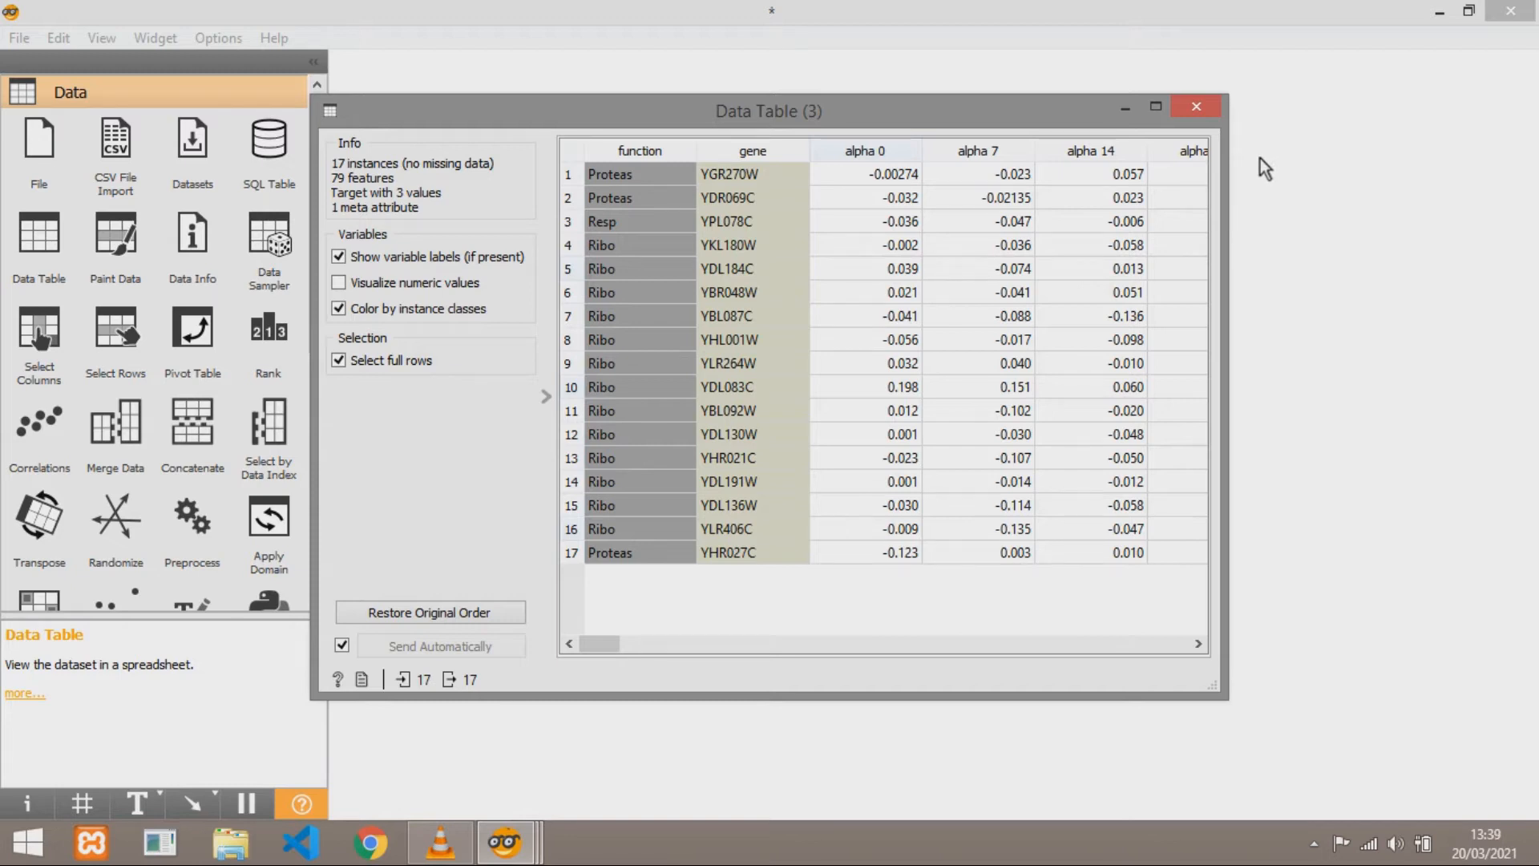
left_click(1208, 102)
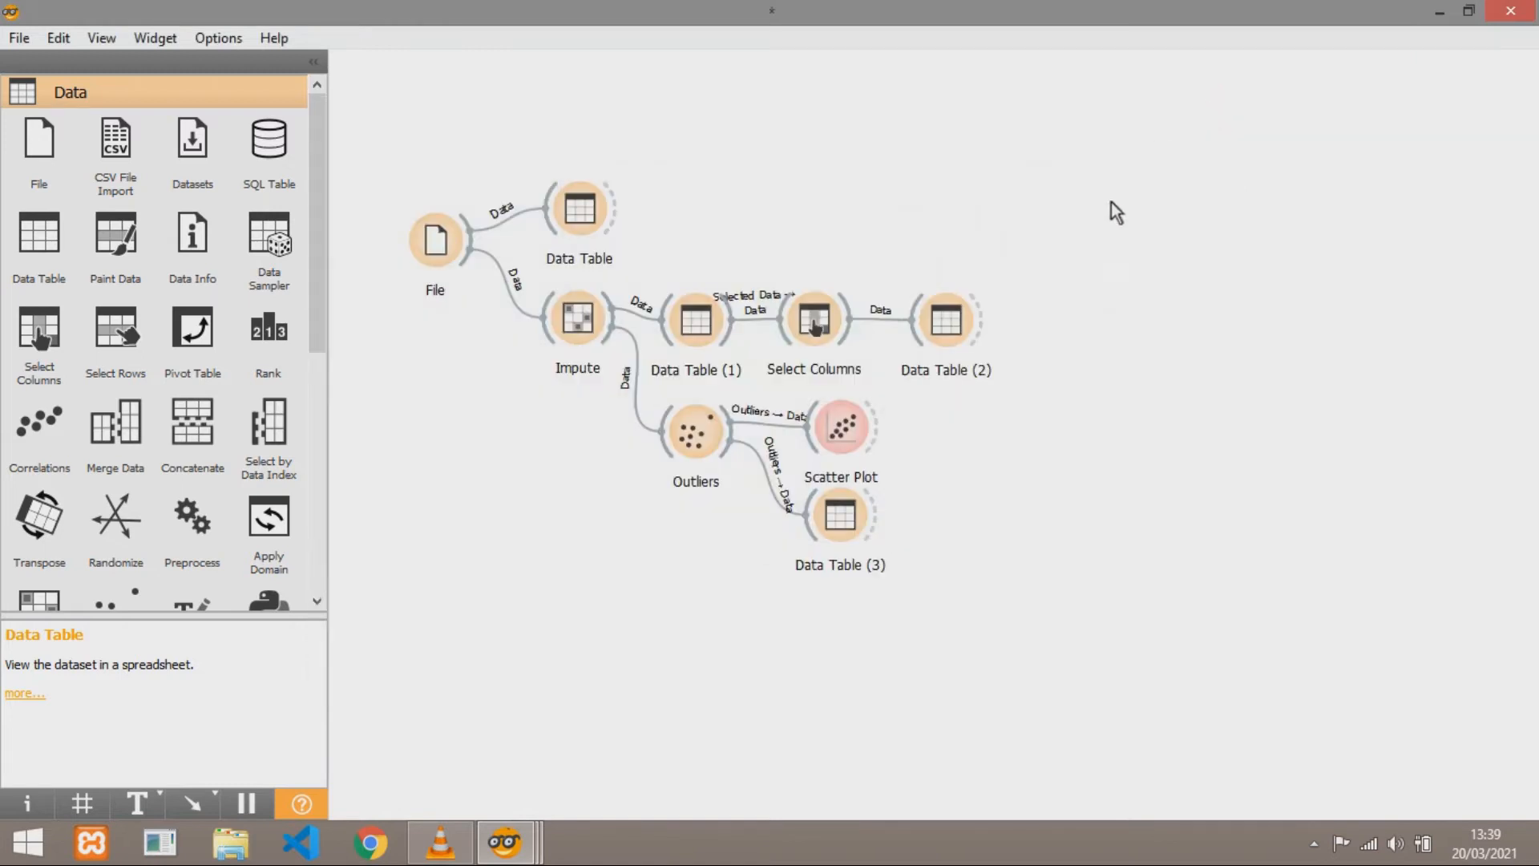
Move the entire workflow slightly higher on the canvas to free space below it
left_click_drag(388, 143, 1017, 603)
left_click_drag(714, 314, 713, 250)
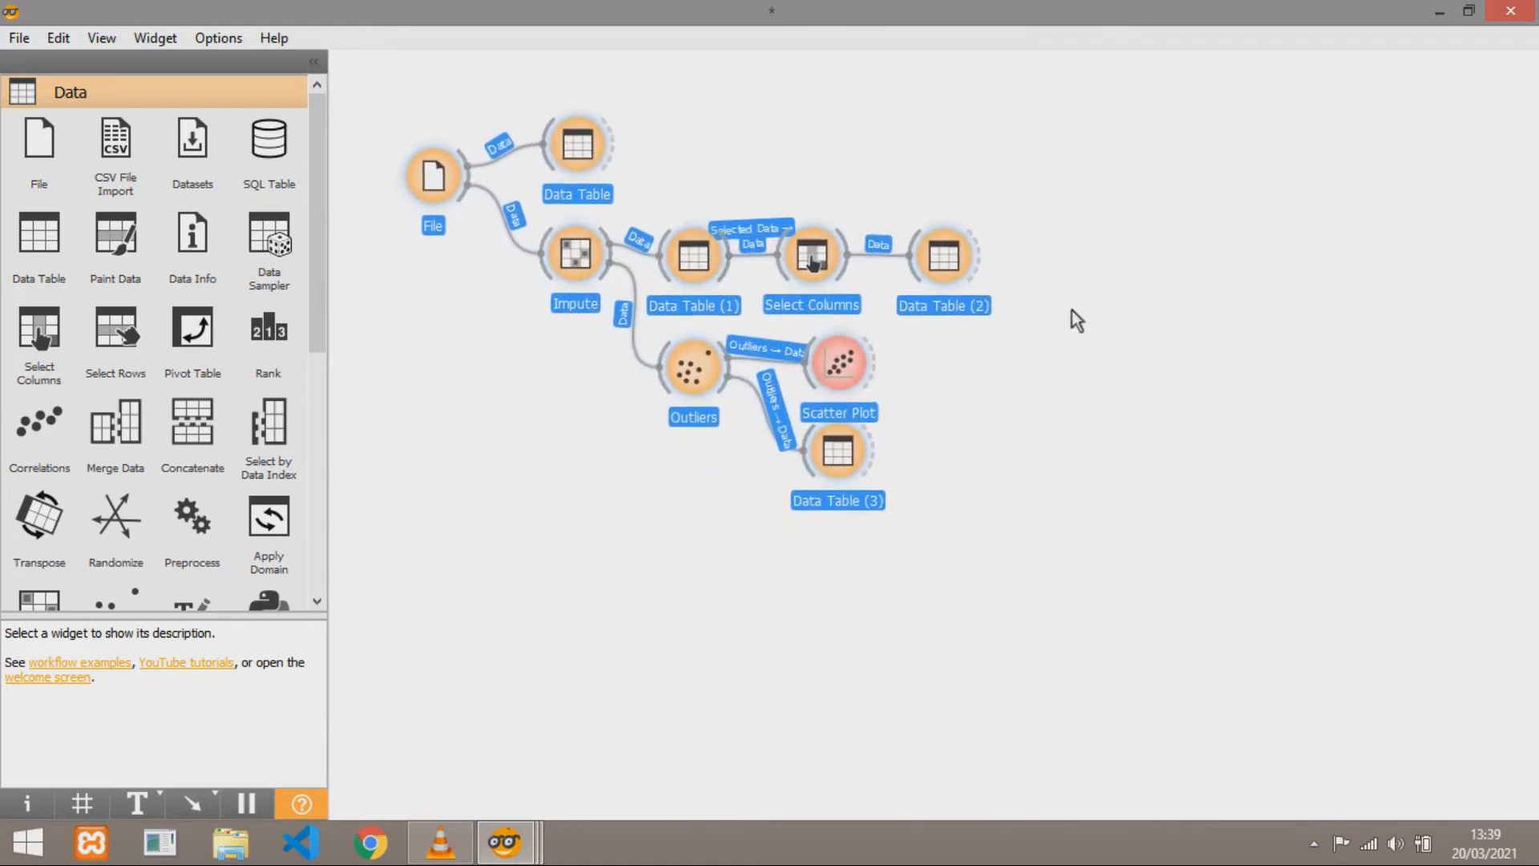
left_click(1073, 310)
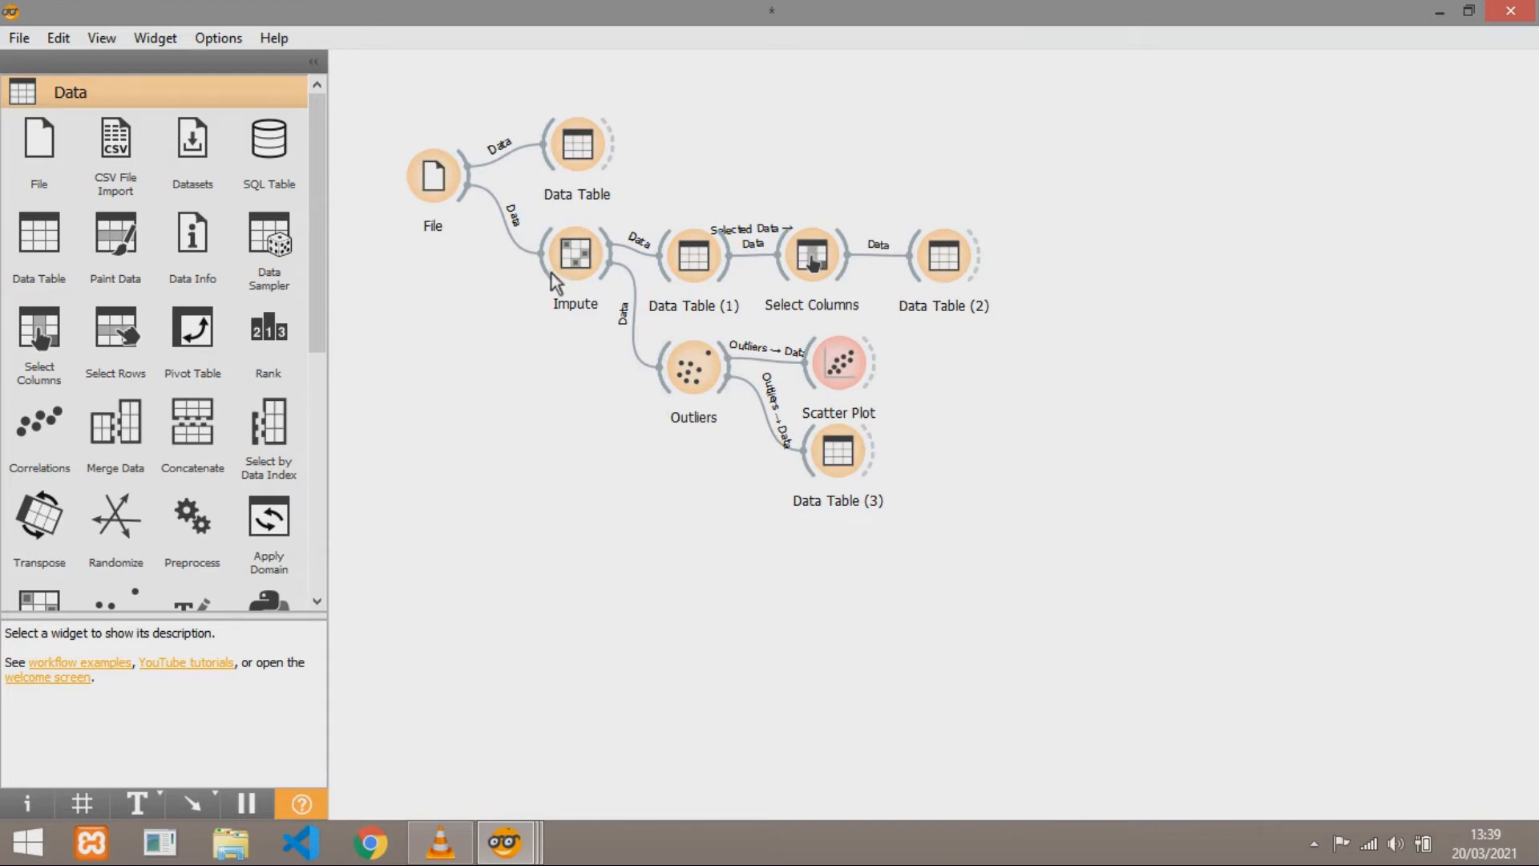
left_click_drag(607, 279, 649, 559)
type("data")
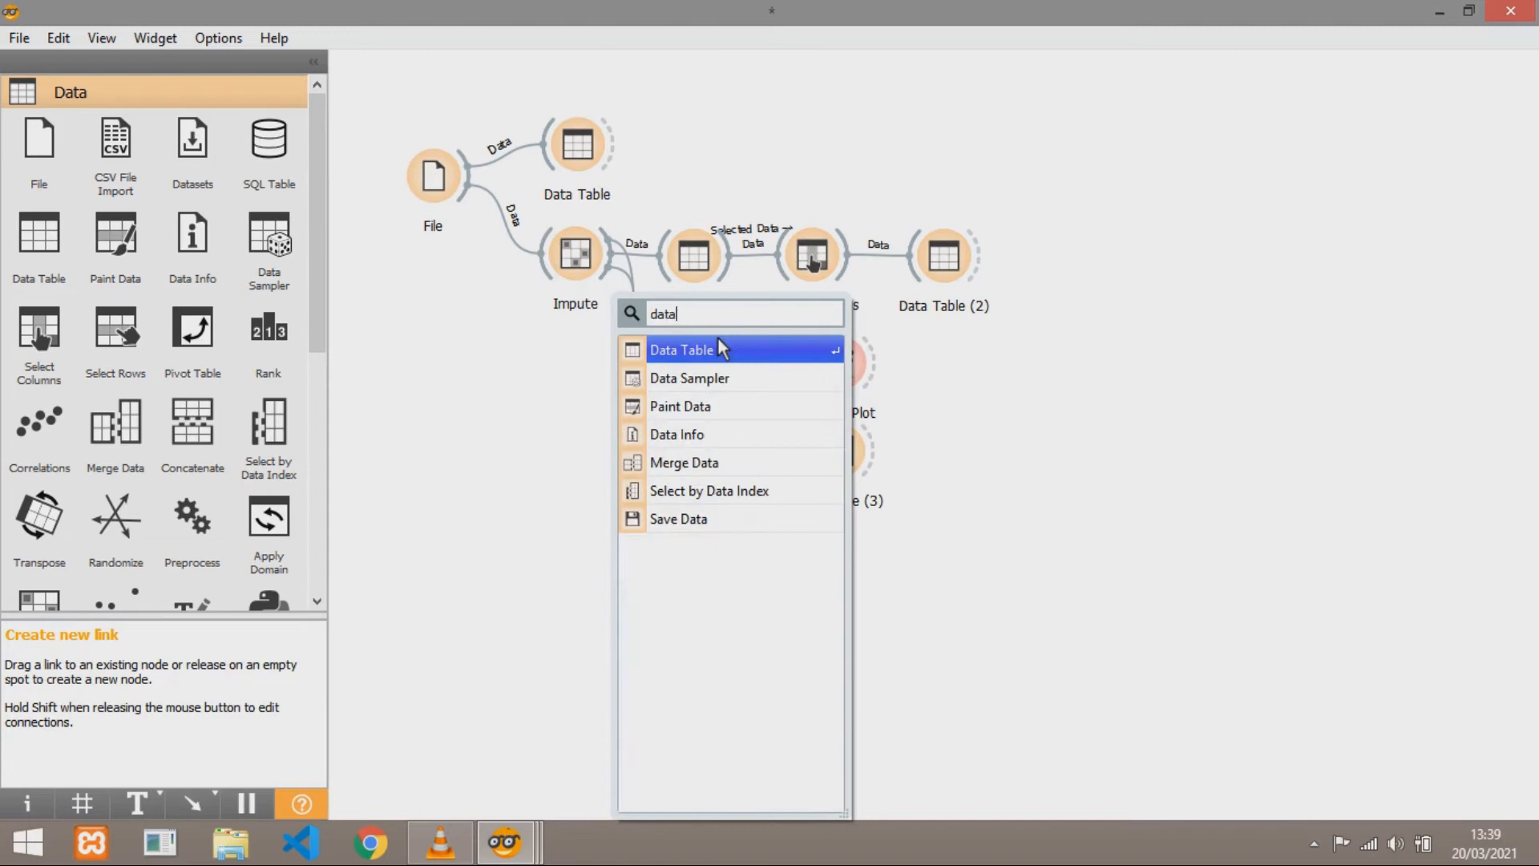
left_click(721, 406)
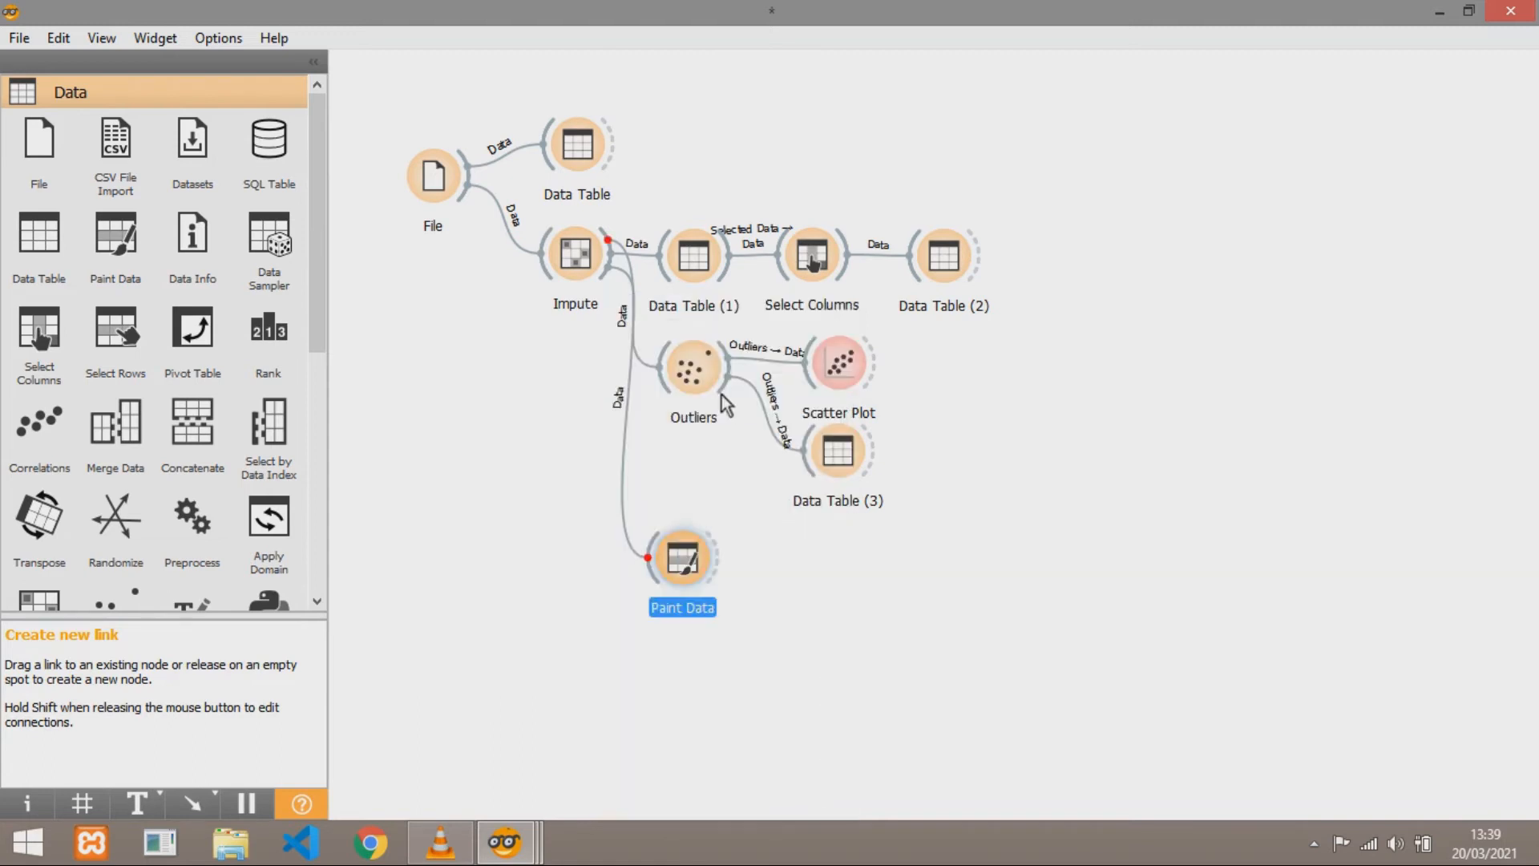
key("Delete")
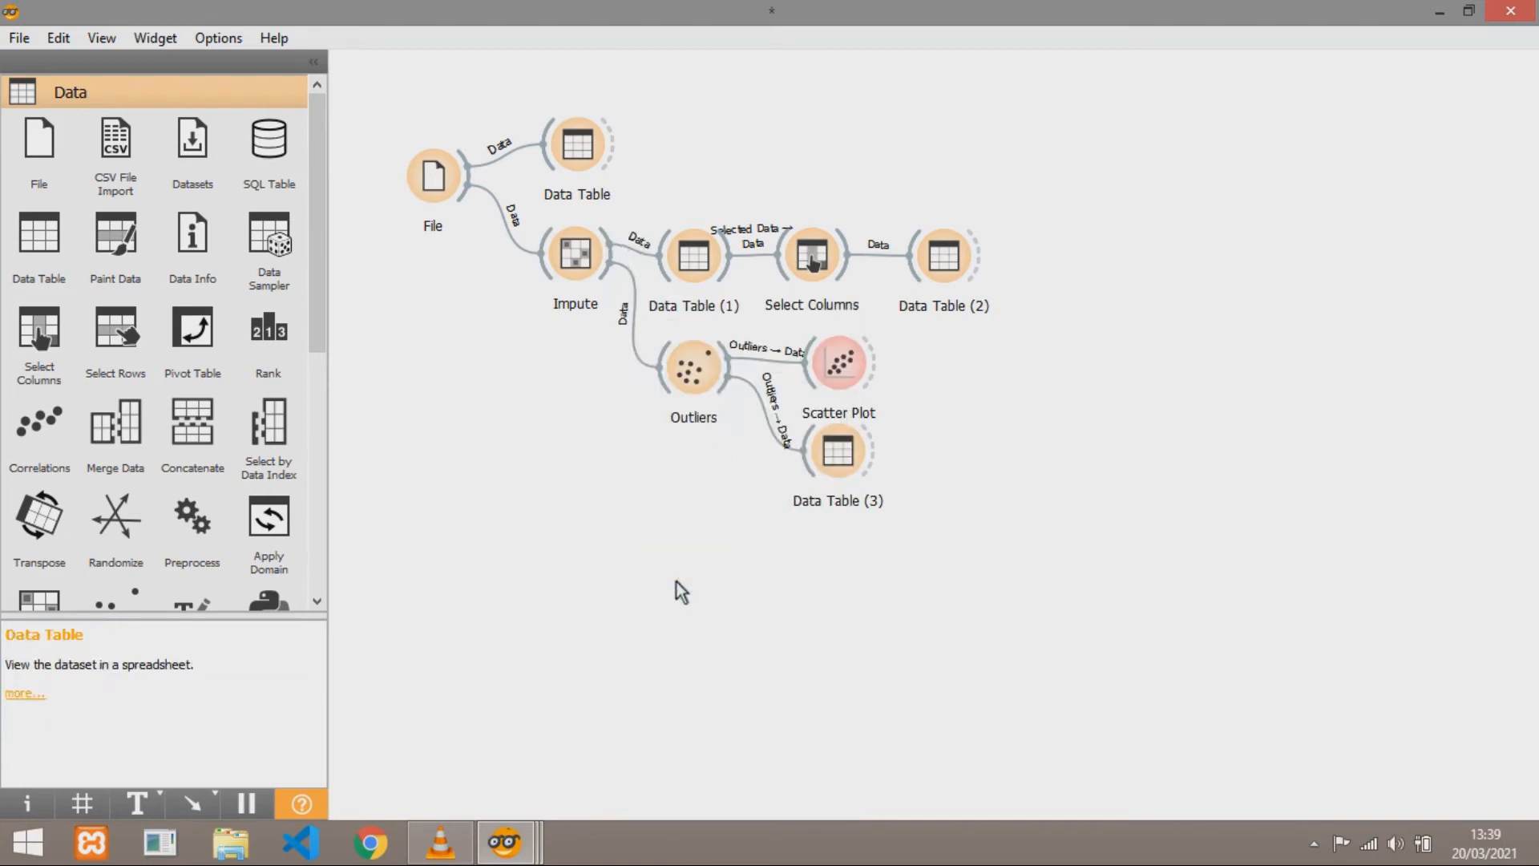
Add a Data Sampler widget below Outliers, connected to the Impute widget's output
left_click_drag(609, 279, 664, 533)
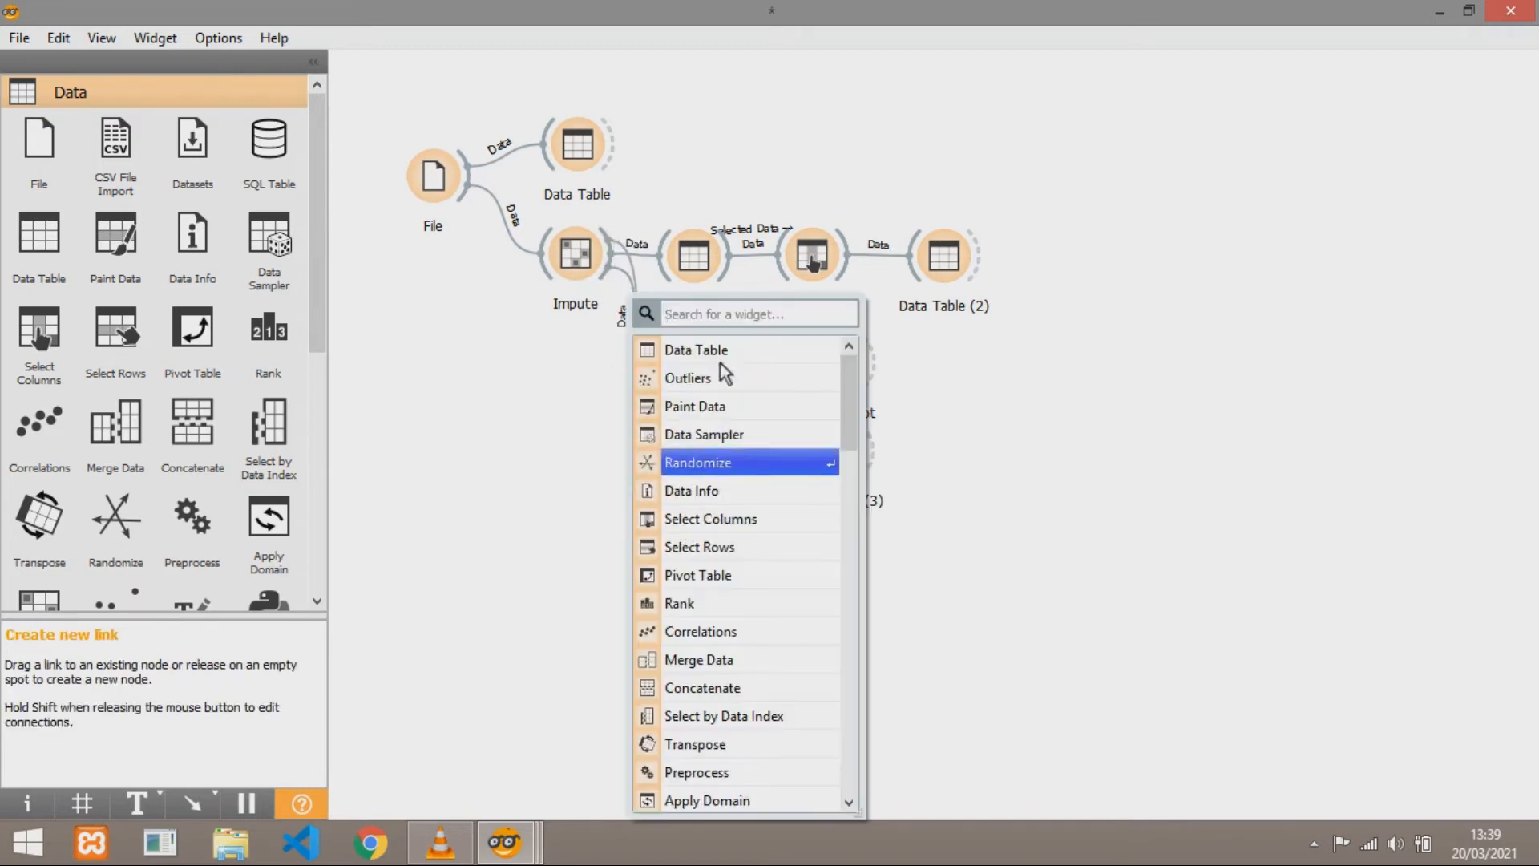
type("data")
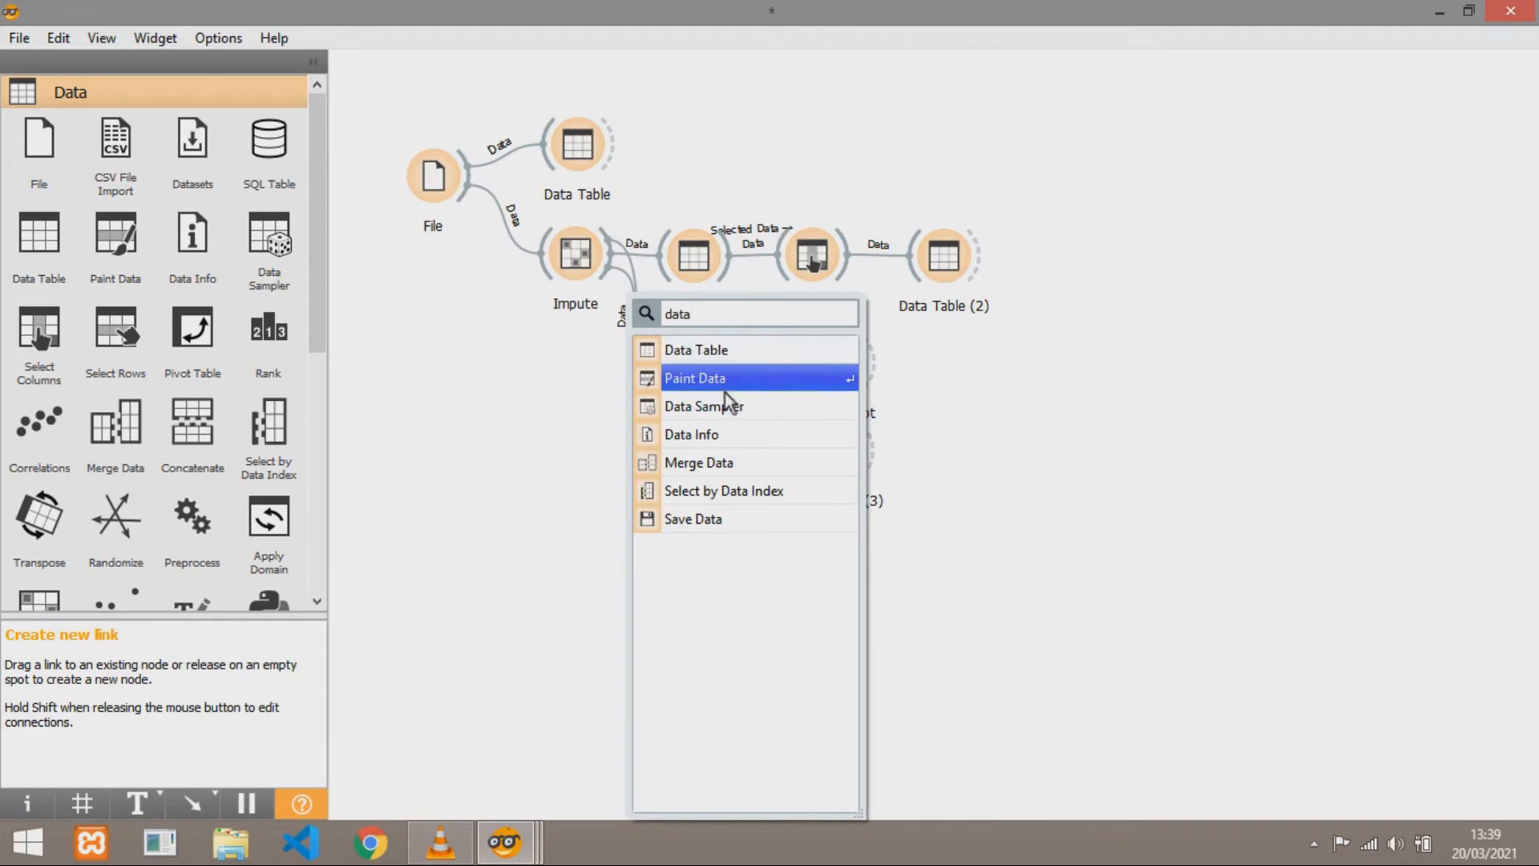
left_click(724, 406)
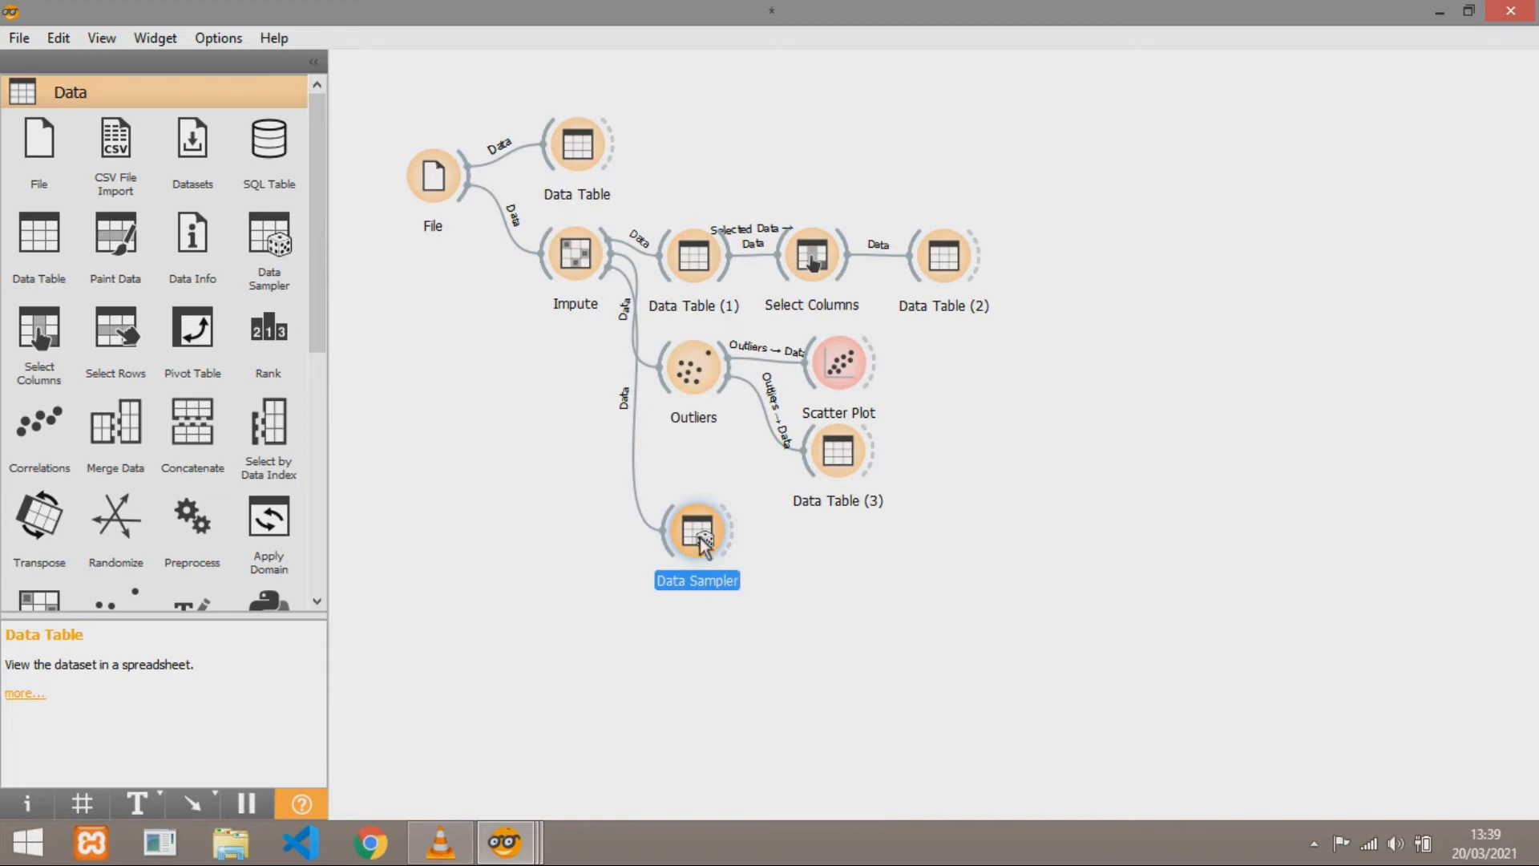
Connect two new Data Table widgets to the Data Sampler's output and space them apart on the canvas
left_click_drag(734, 535, 816, 535)
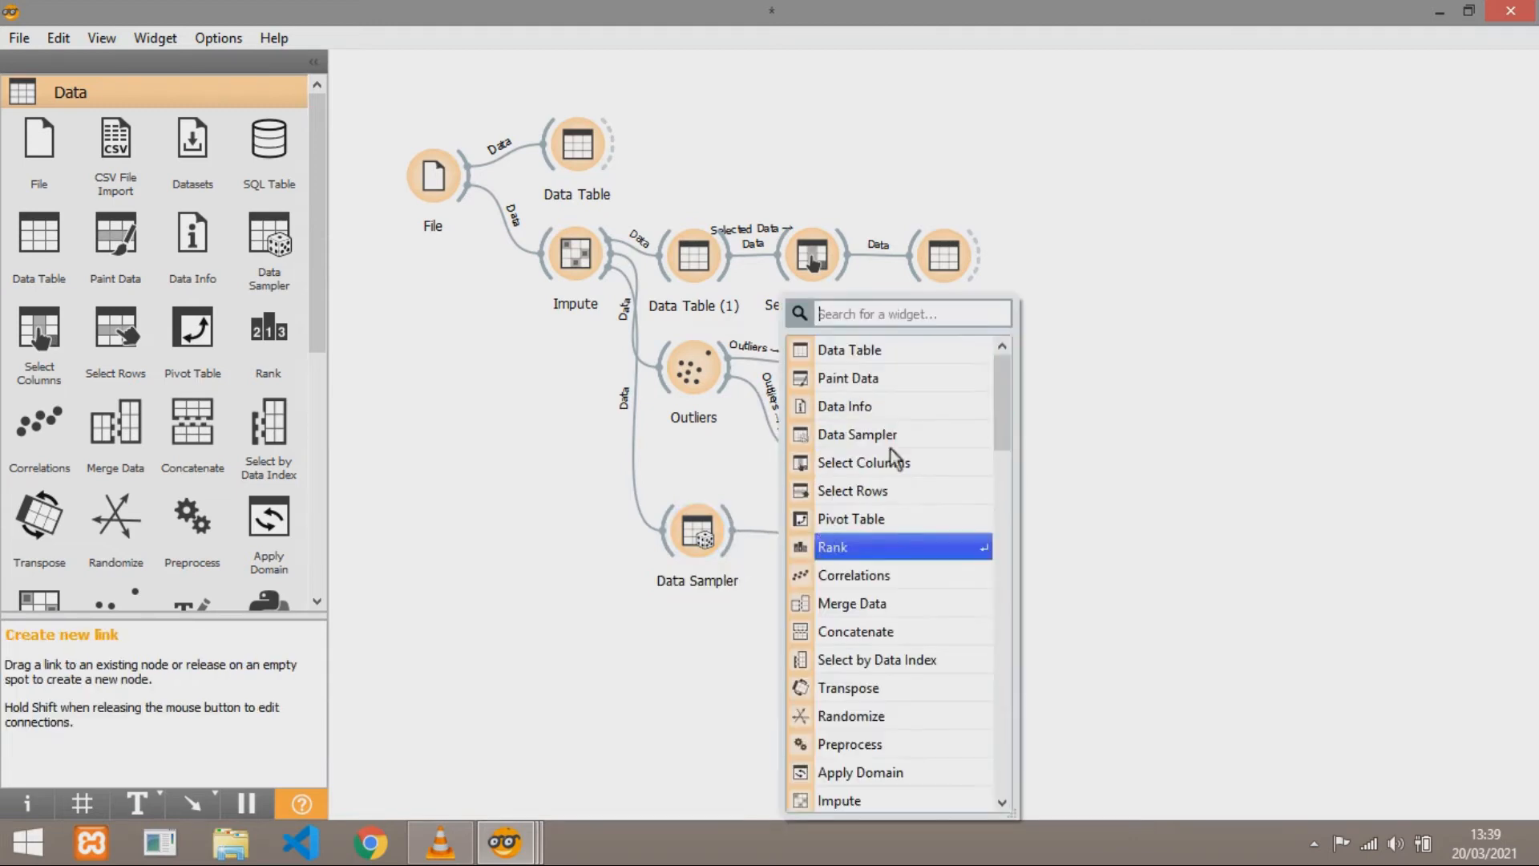
left_click(912, 354)
left_click_drag(734, 540, 821, 651)
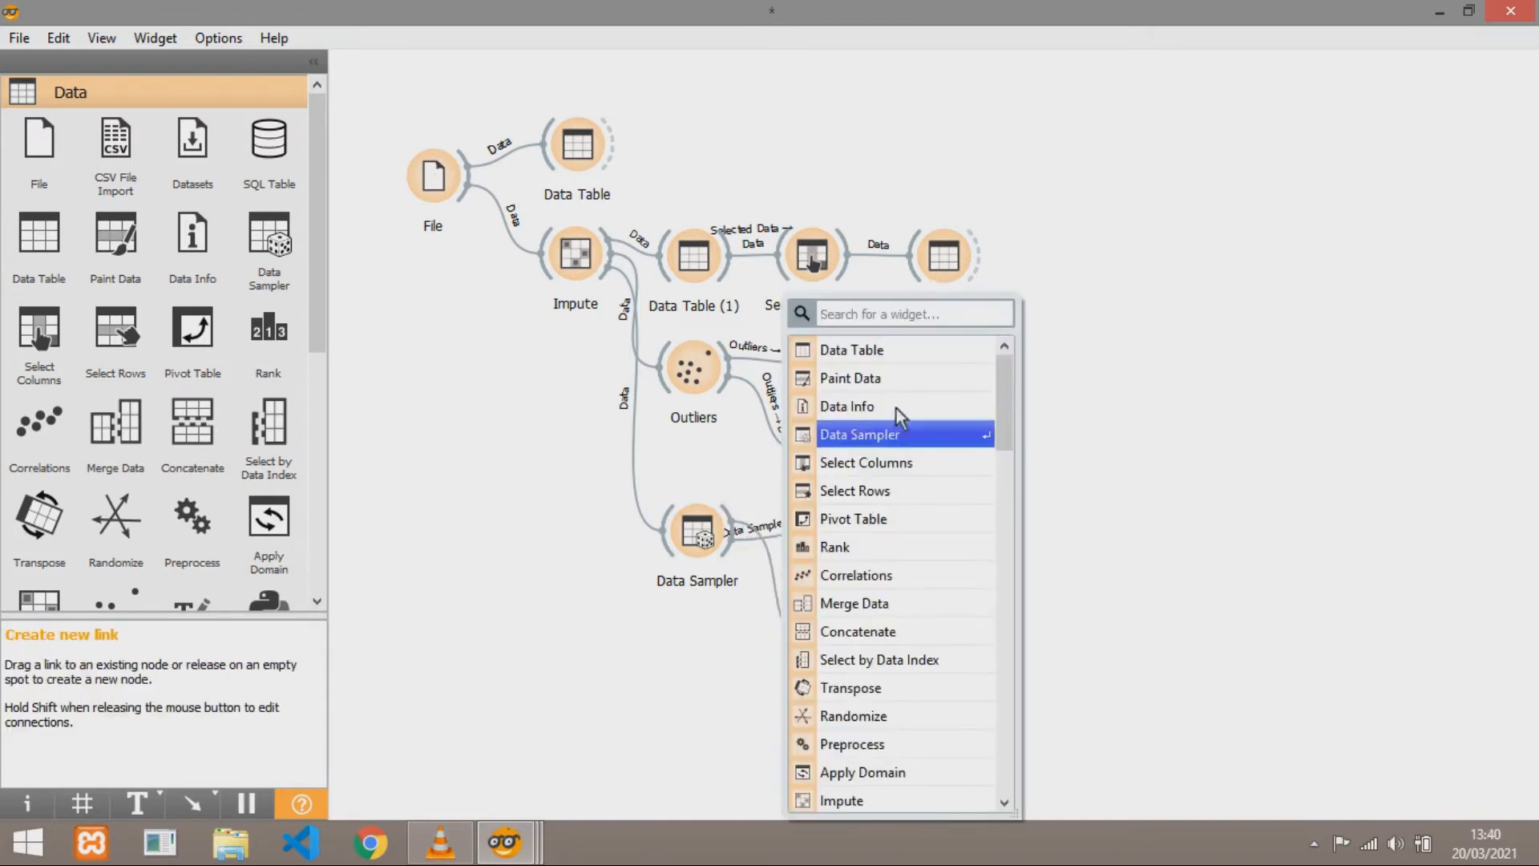
left_click(885, 349)
left_click_drag(848, 538, 942, 553)
left_click_drag(841, 663, 845, 636)
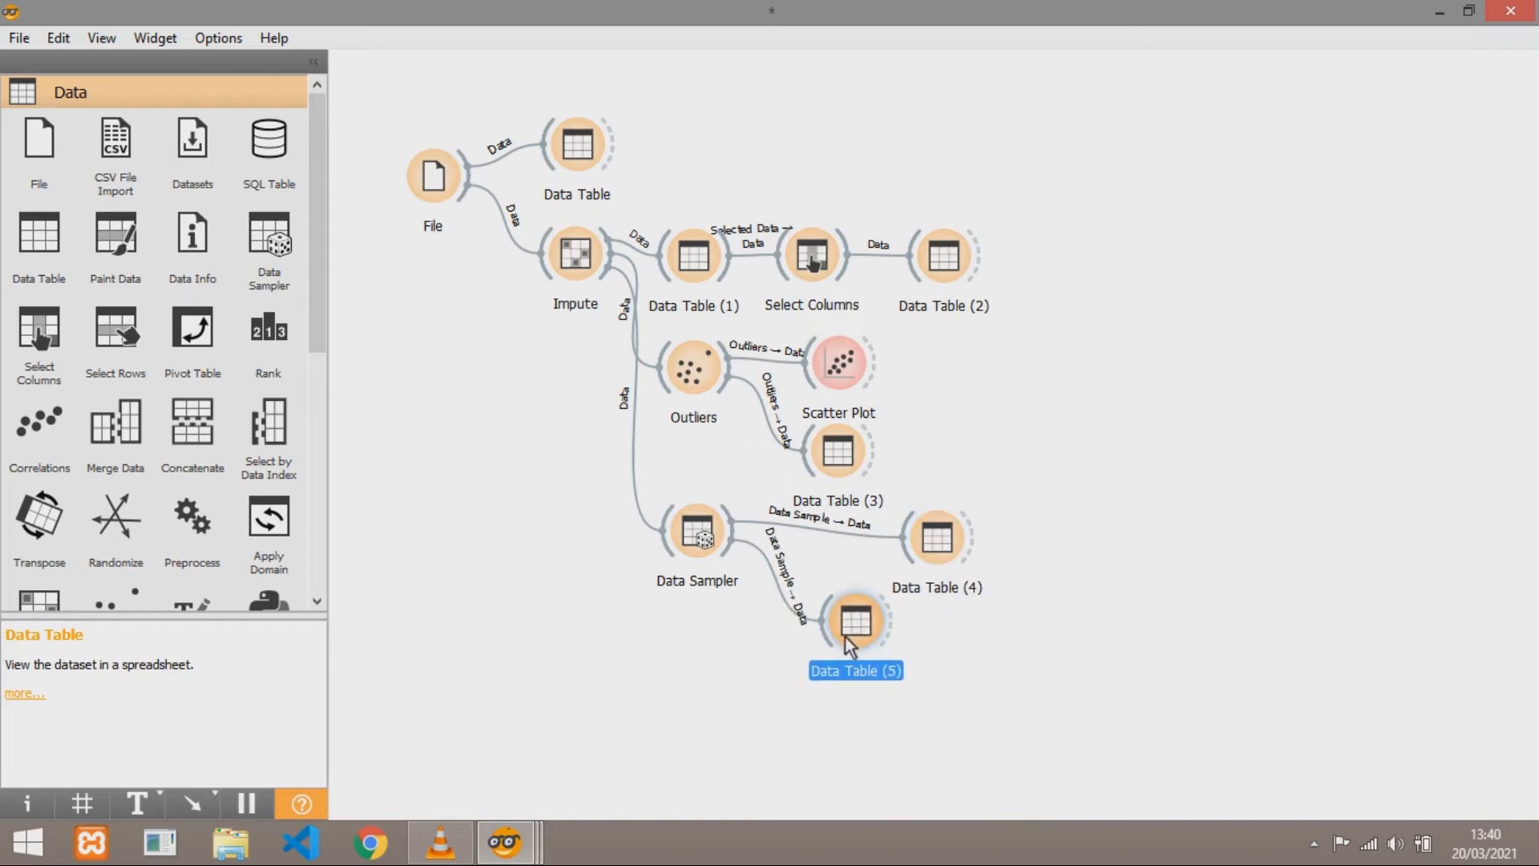
Keep Data Table (4) linked to Data Sample, and relink Data Table (5) so Remaining Data feeds its Data input
double_click(835, 533)
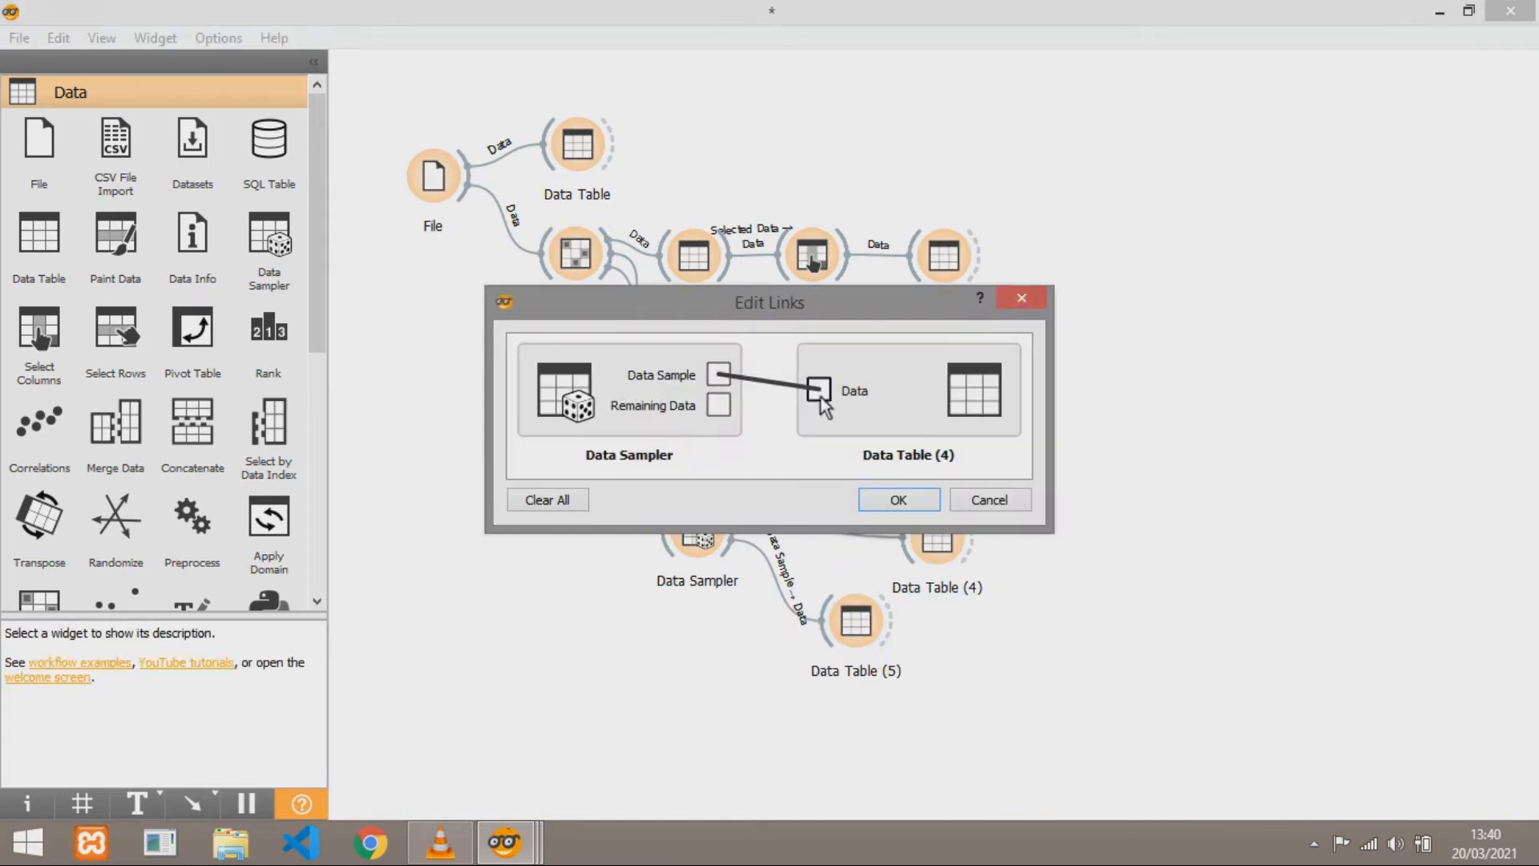
left_click(898, 500)
left_click(801, 617)
double_click(802, 619)
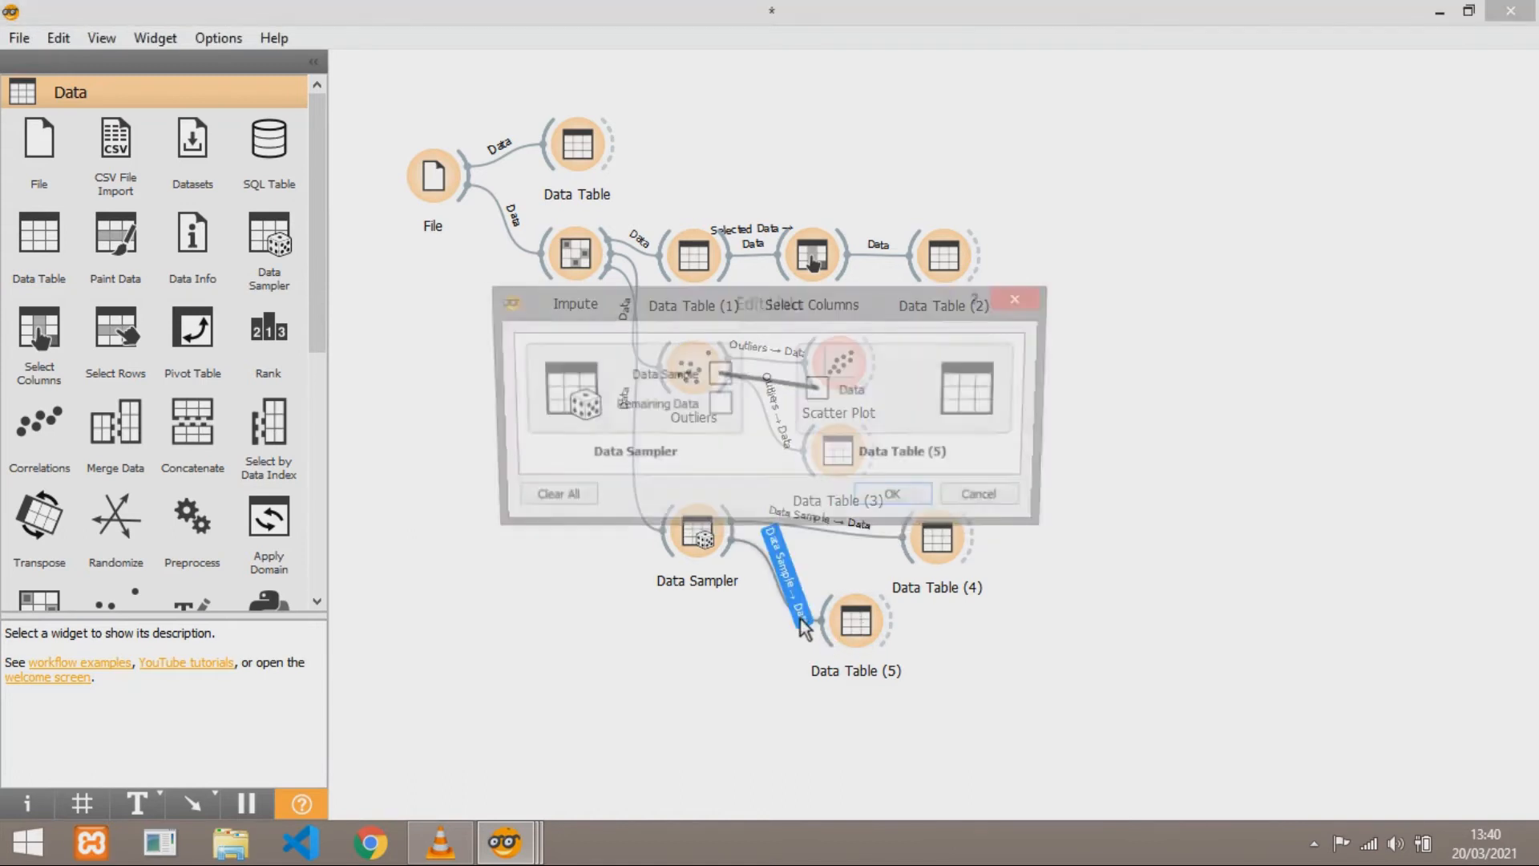
left_click(574, 498)
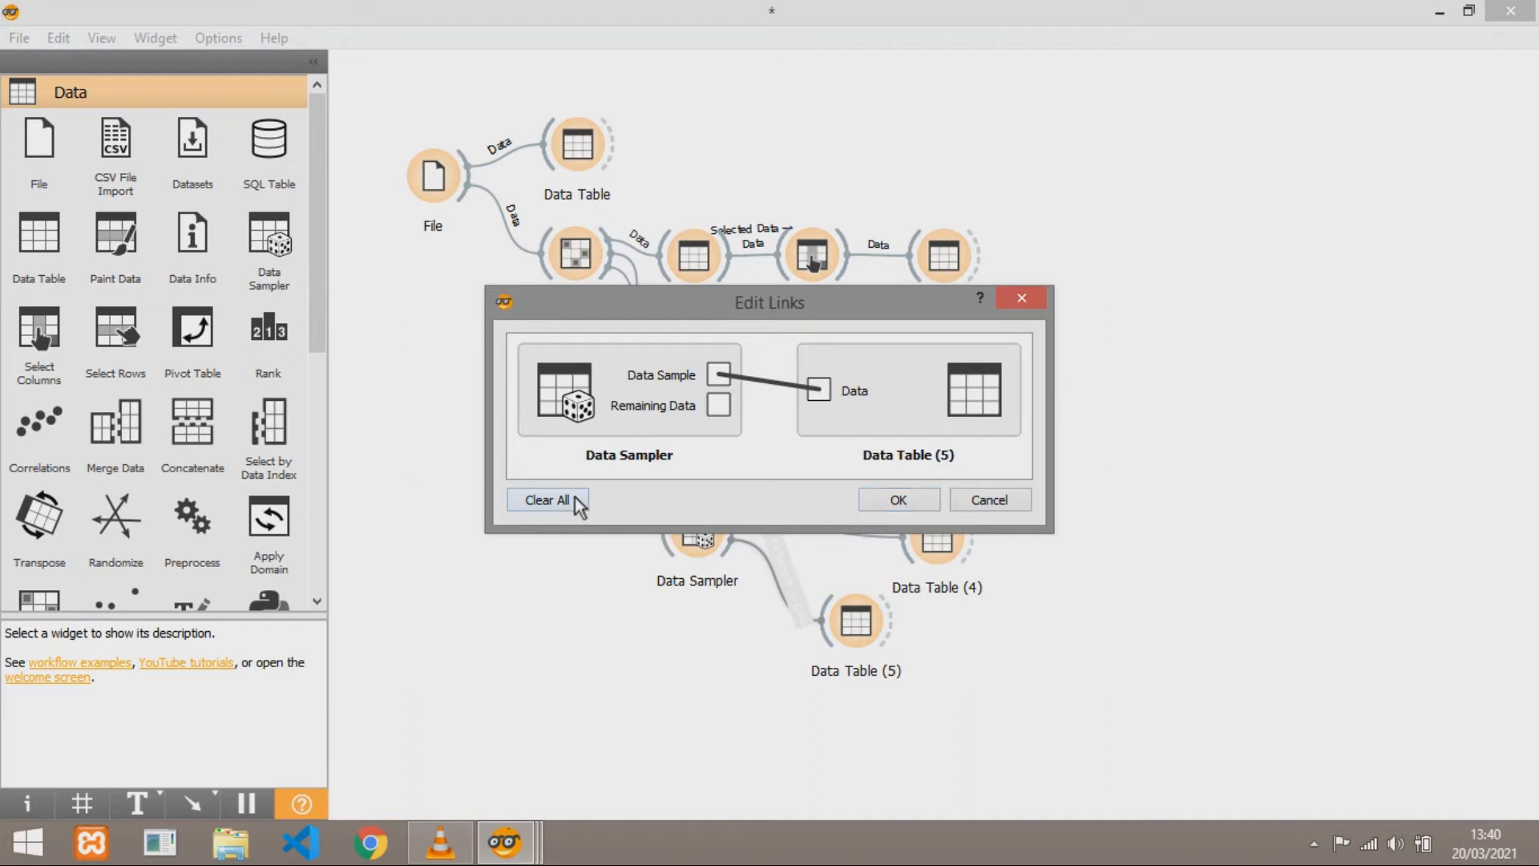
left_click_drag(719, 412, 819, 390)
left_click(909, 497)
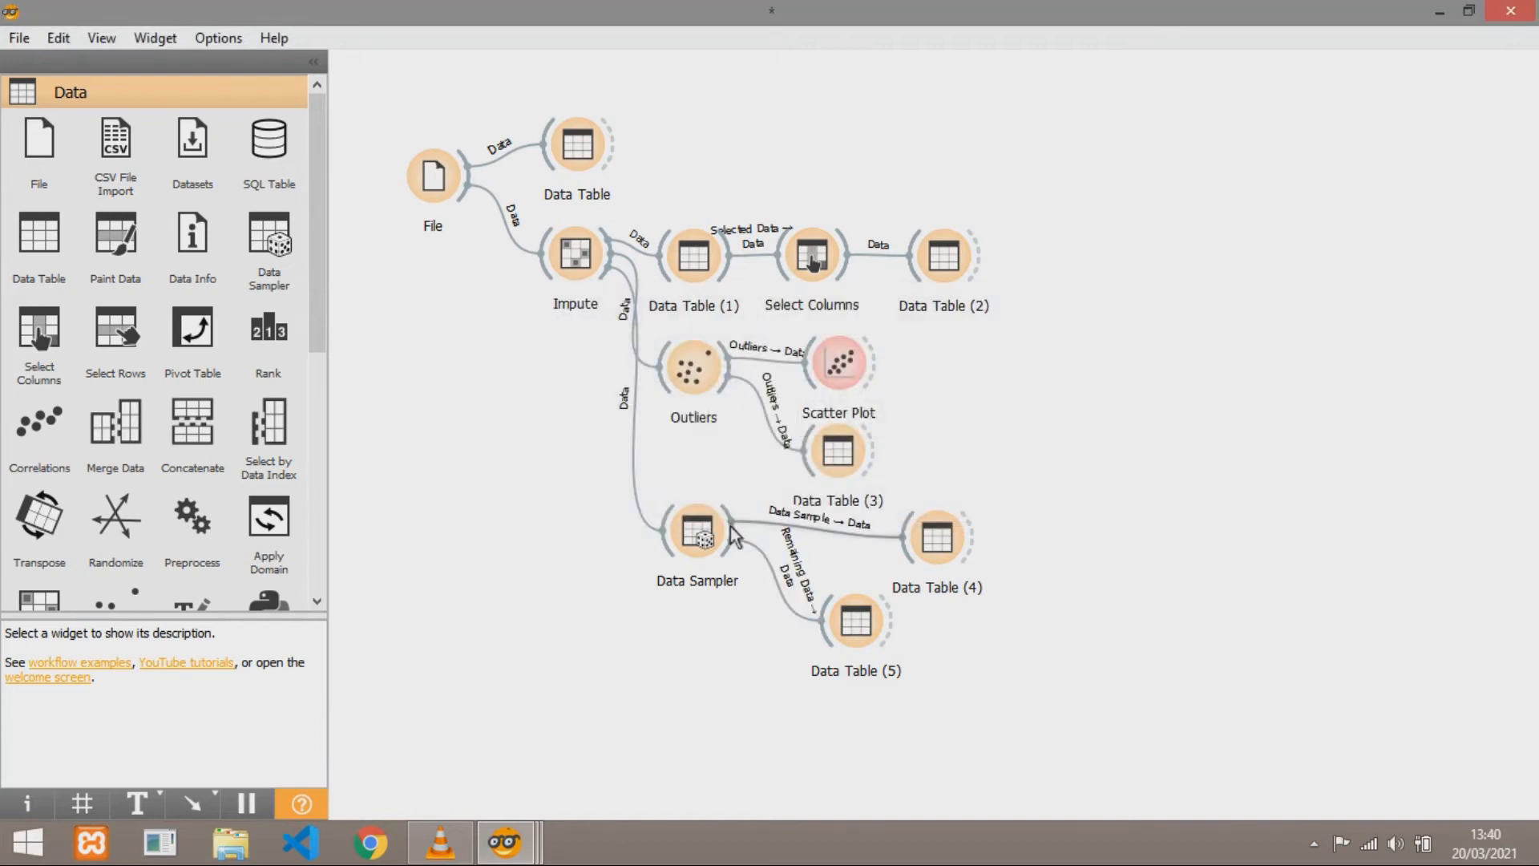
Set the Data Sampler to a fixed proportion of 10 % of the data and draw the sample
double_click(691, 541)
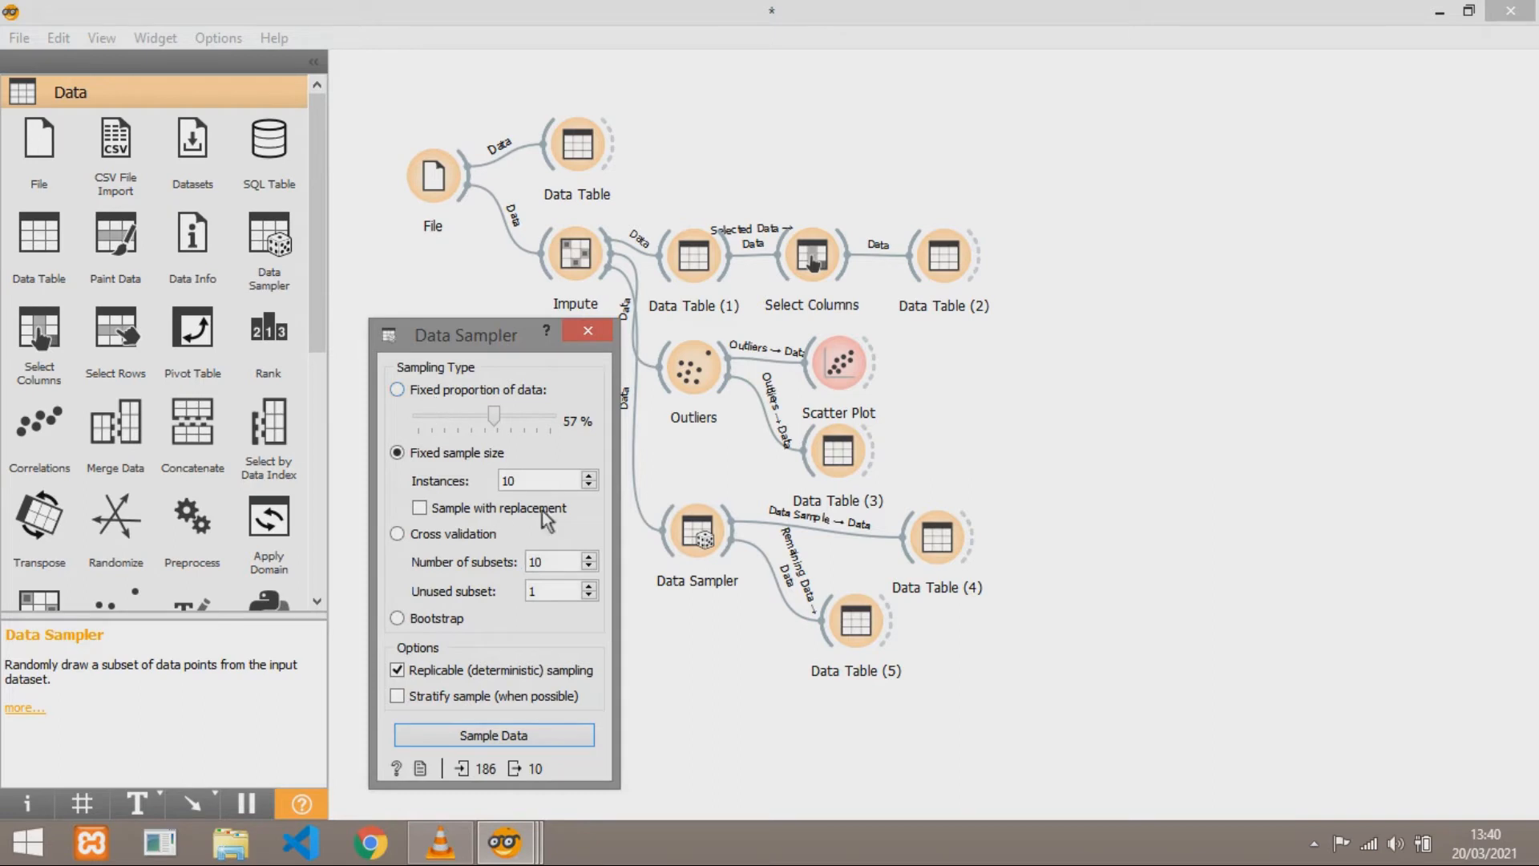
left_click(398, 392)
left_click_drag(493, 399, 432, 419)
left_click(551, 736)
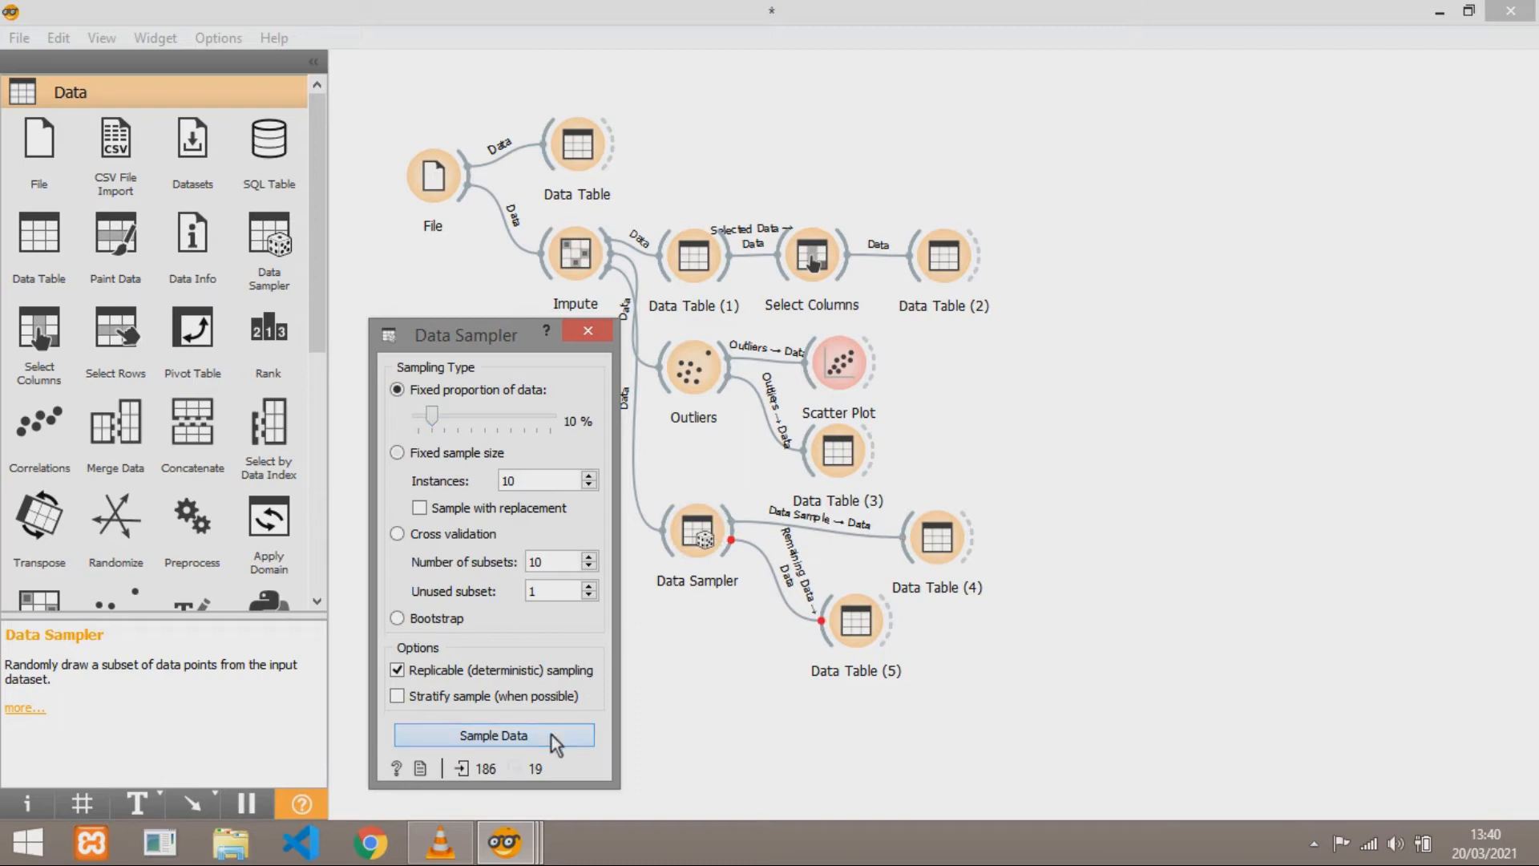
View the sampled rows in Data Table (4) and the remaining rows in Data Table (5), and return to the workflow canvas
double_click(939, 545)
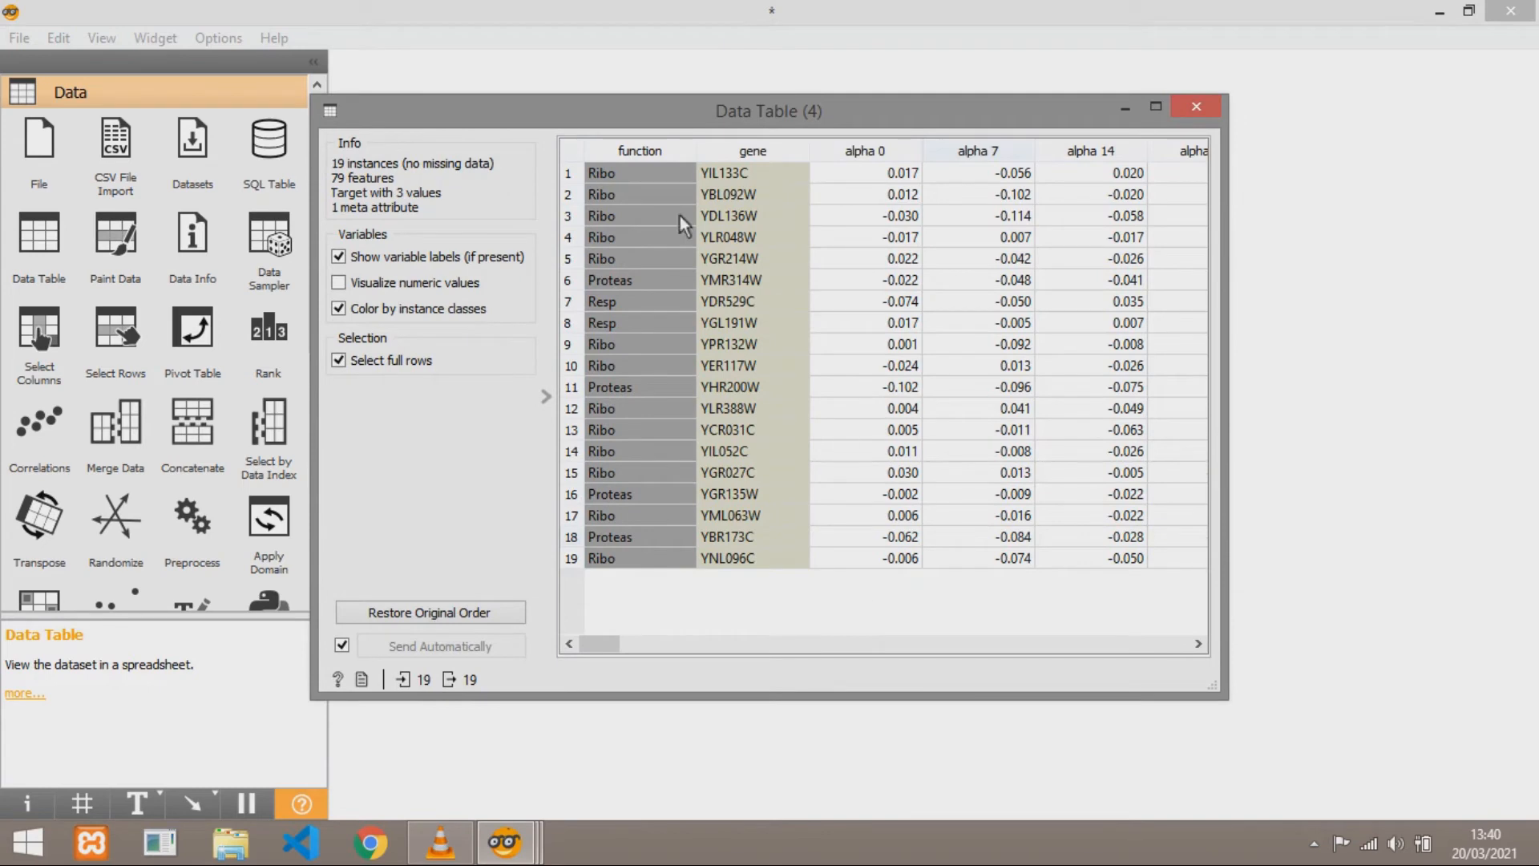
left_click_drag(622, 122, 854, 65)
left_click(708, 709)
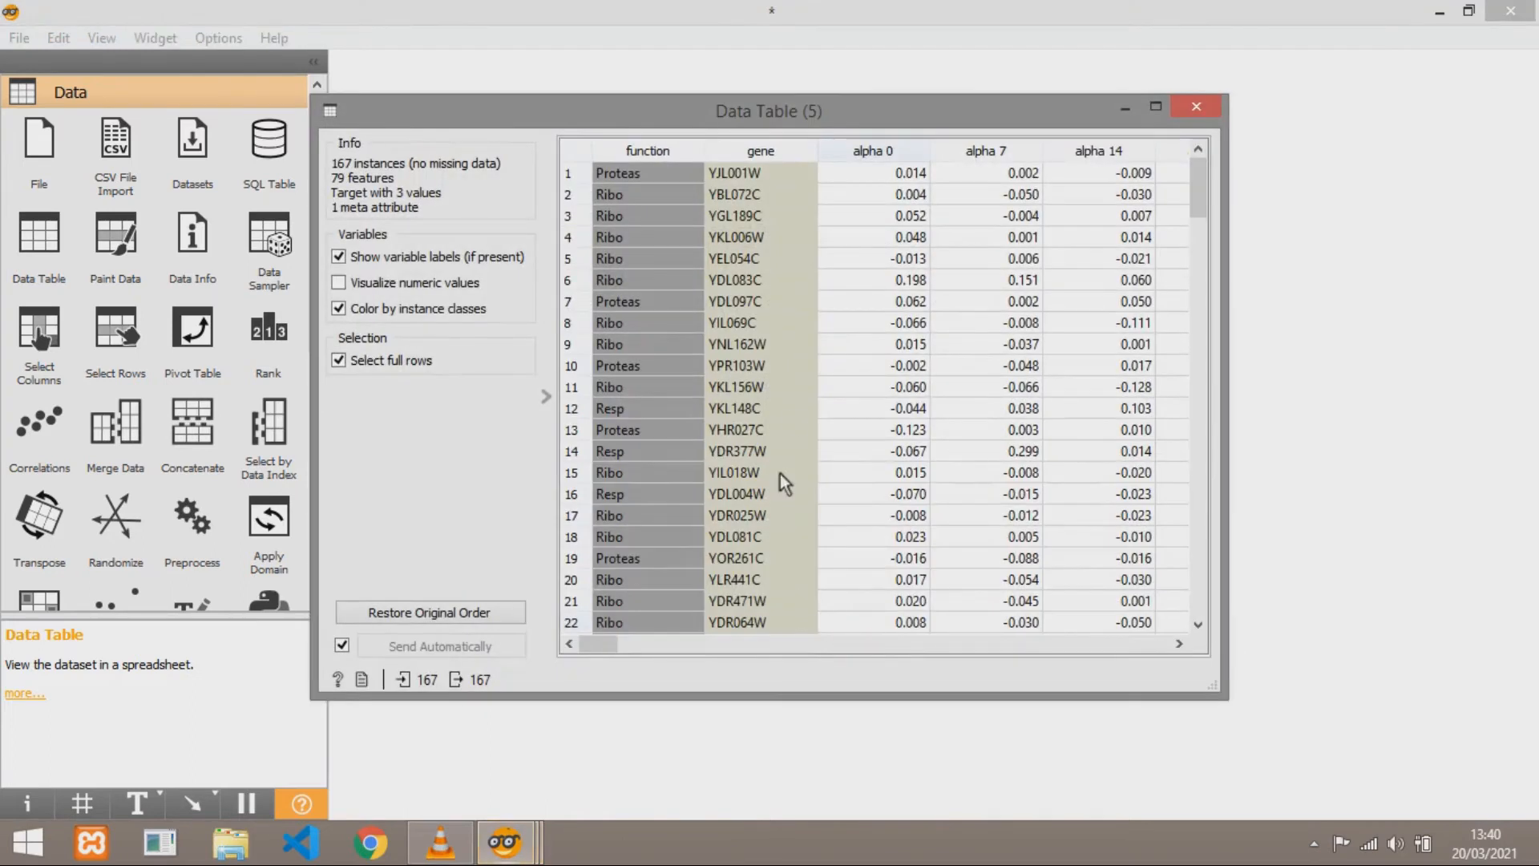
mouse_move(1206, 182)
left_mouse_down()
mouse_move(1188, 591)
mouse_move(1190, 176)
left_mouse_up()
mouse_move(505, 842)
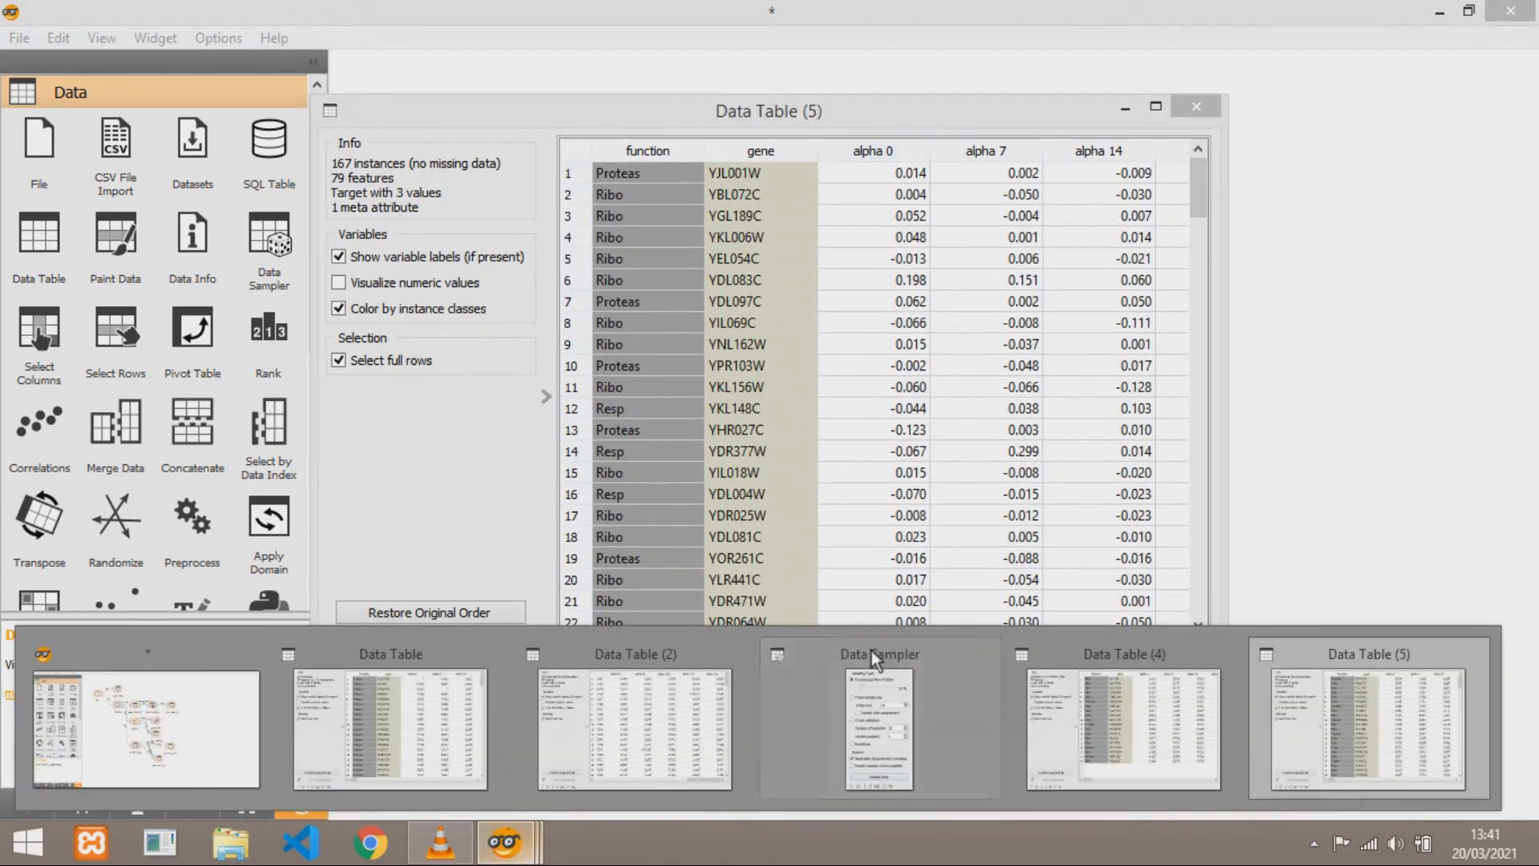
left_click(1150, 747)
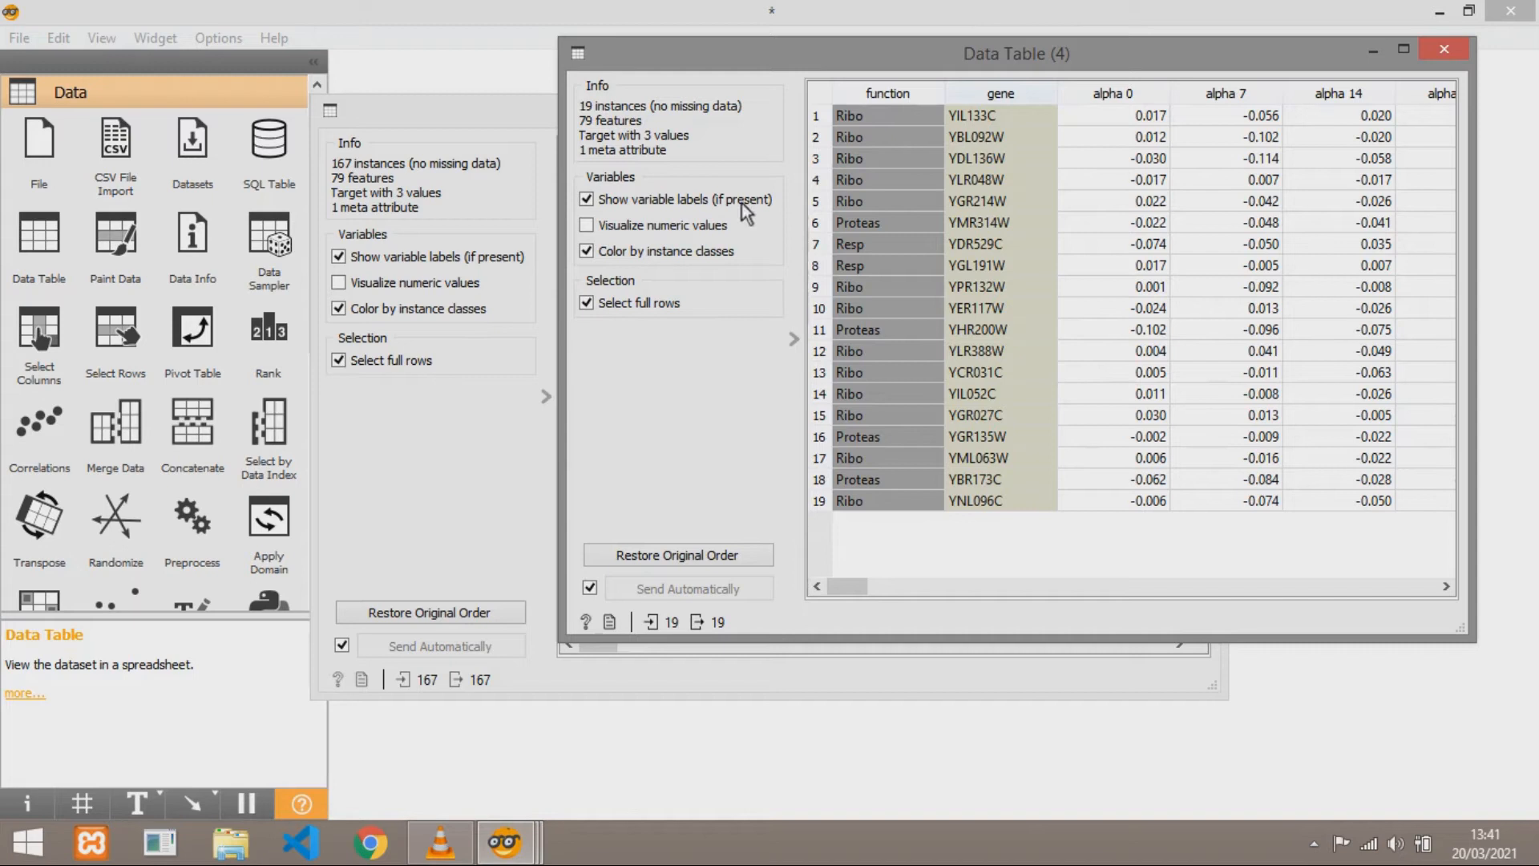
left_click(823, 710)
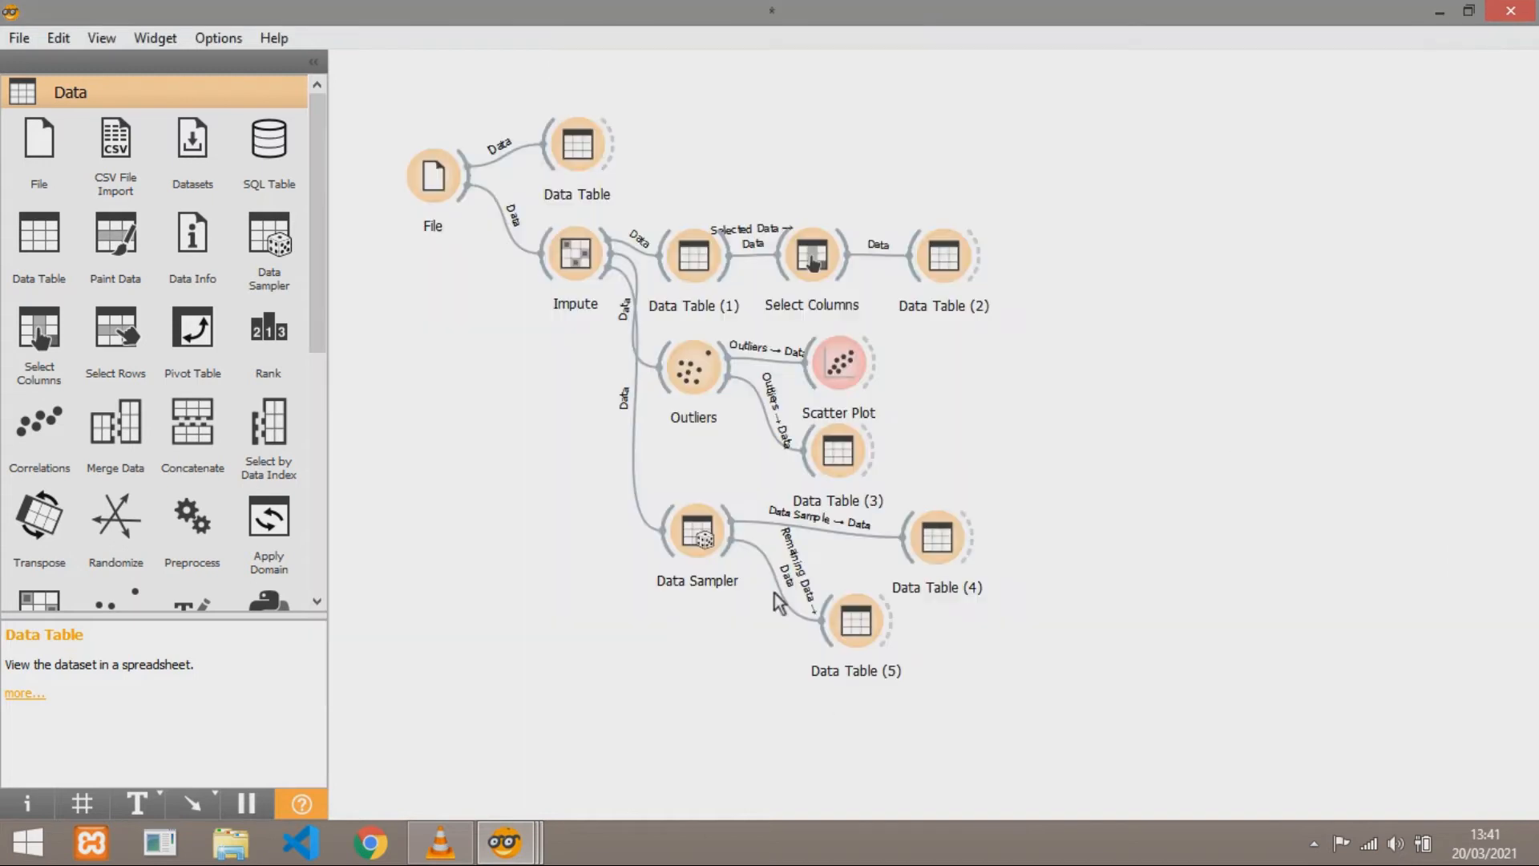
Open the Data Sampler settings and close the leftover Data Table and Data Table (2) windows
double_click(703, 539)
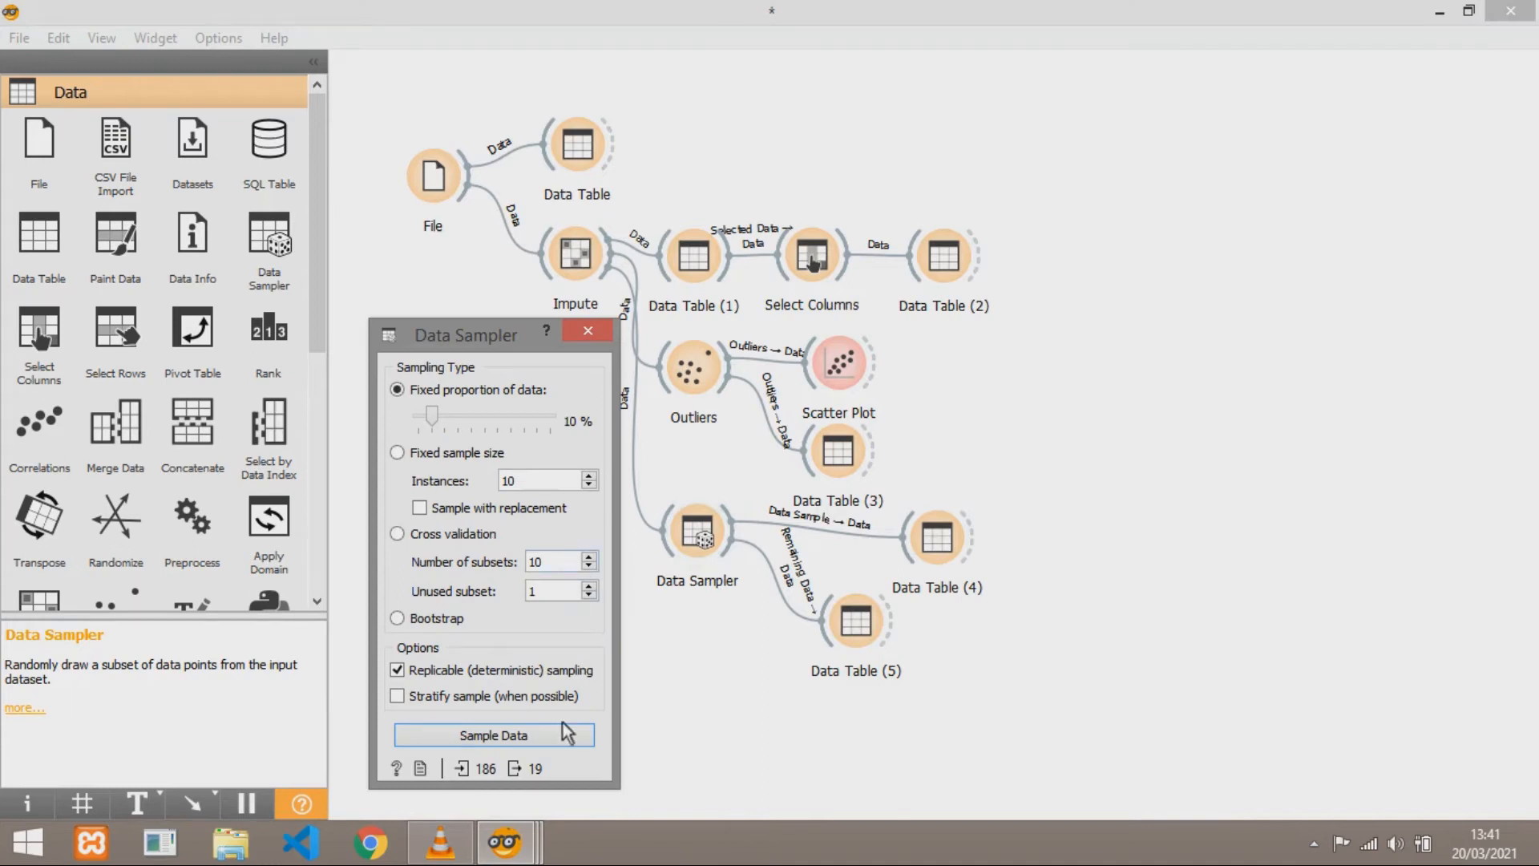
mouse_move(501, 846)
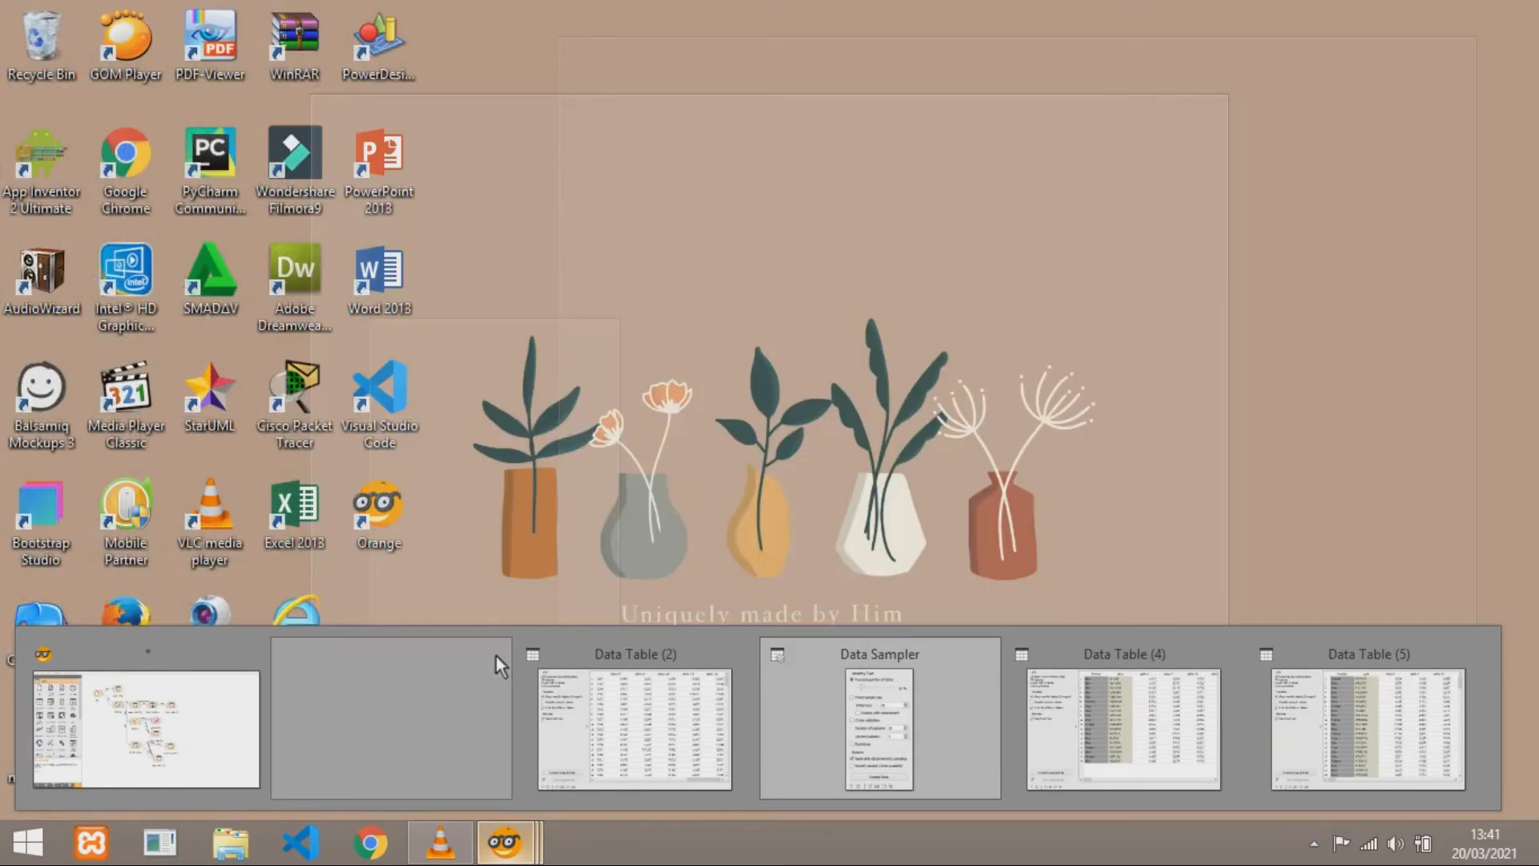
left_click(497, 656)
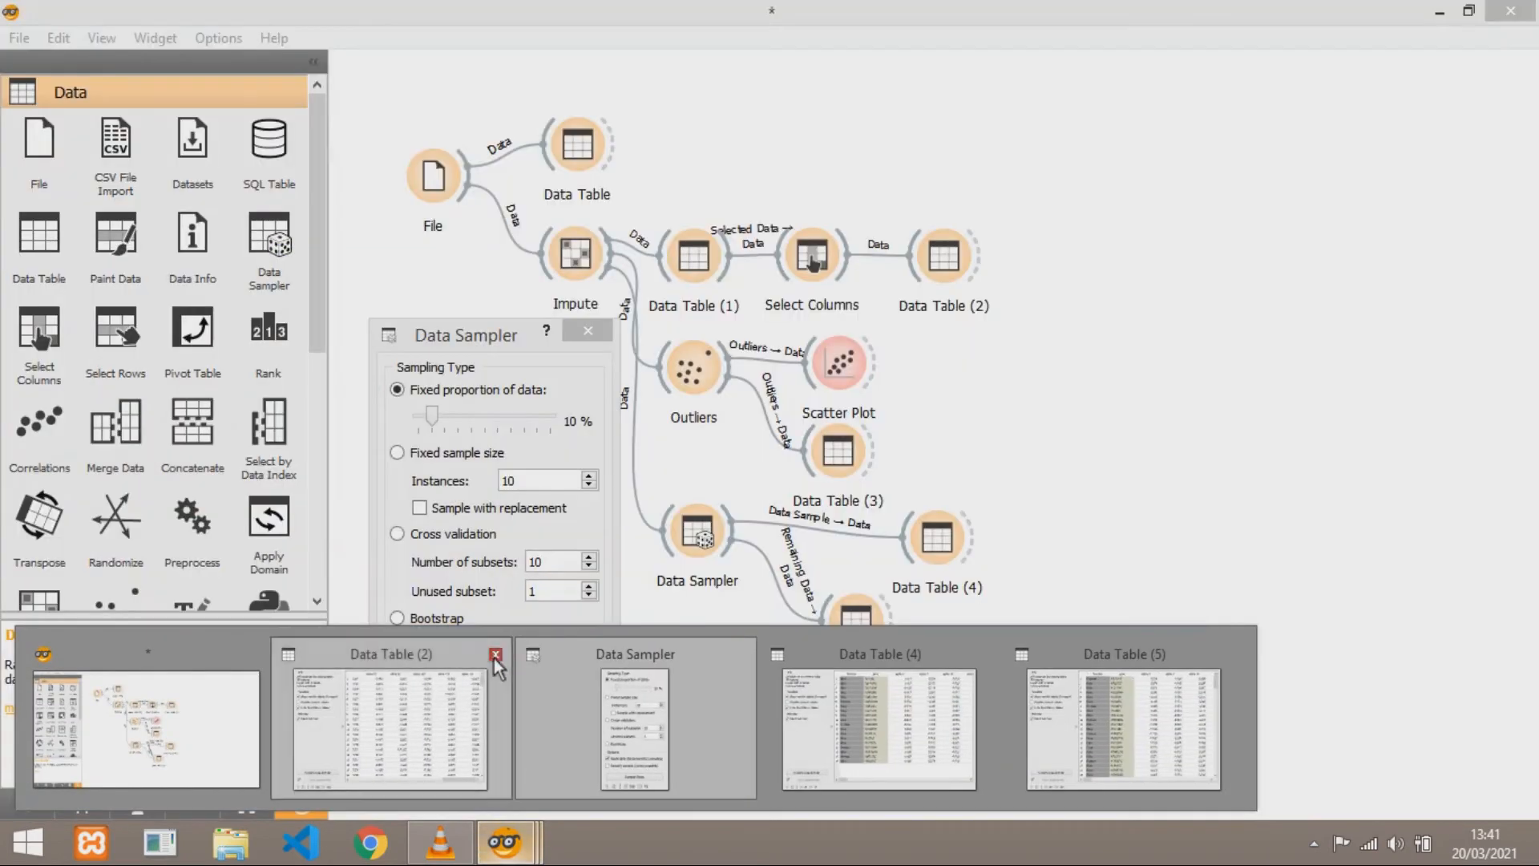
left_click(495, 655)
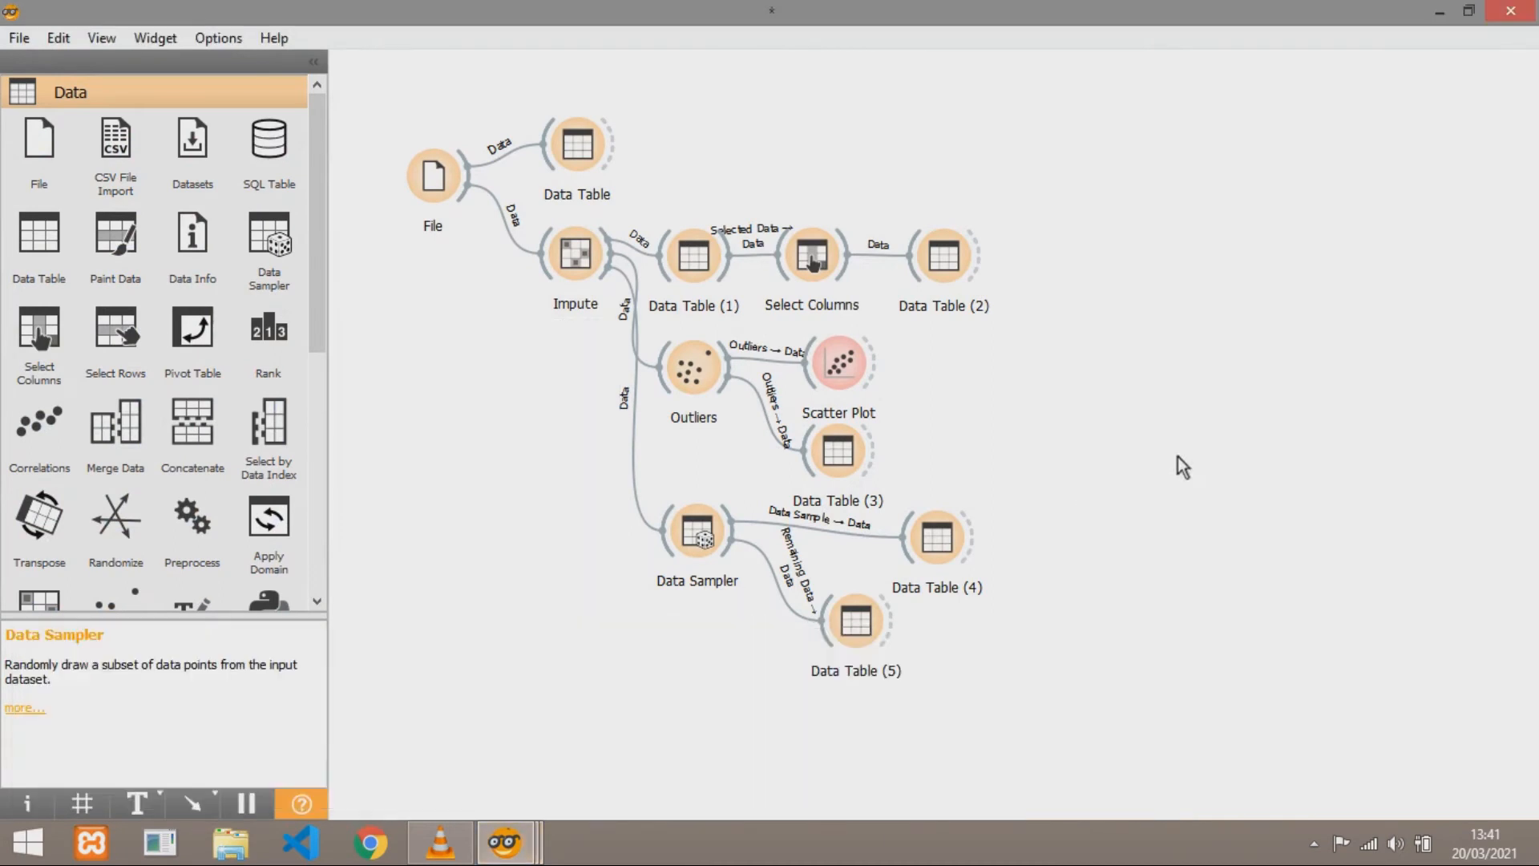
Set the Data Sampler to a fixed sample size of 7 instances and draw the sample
mouse_move(521, 856)
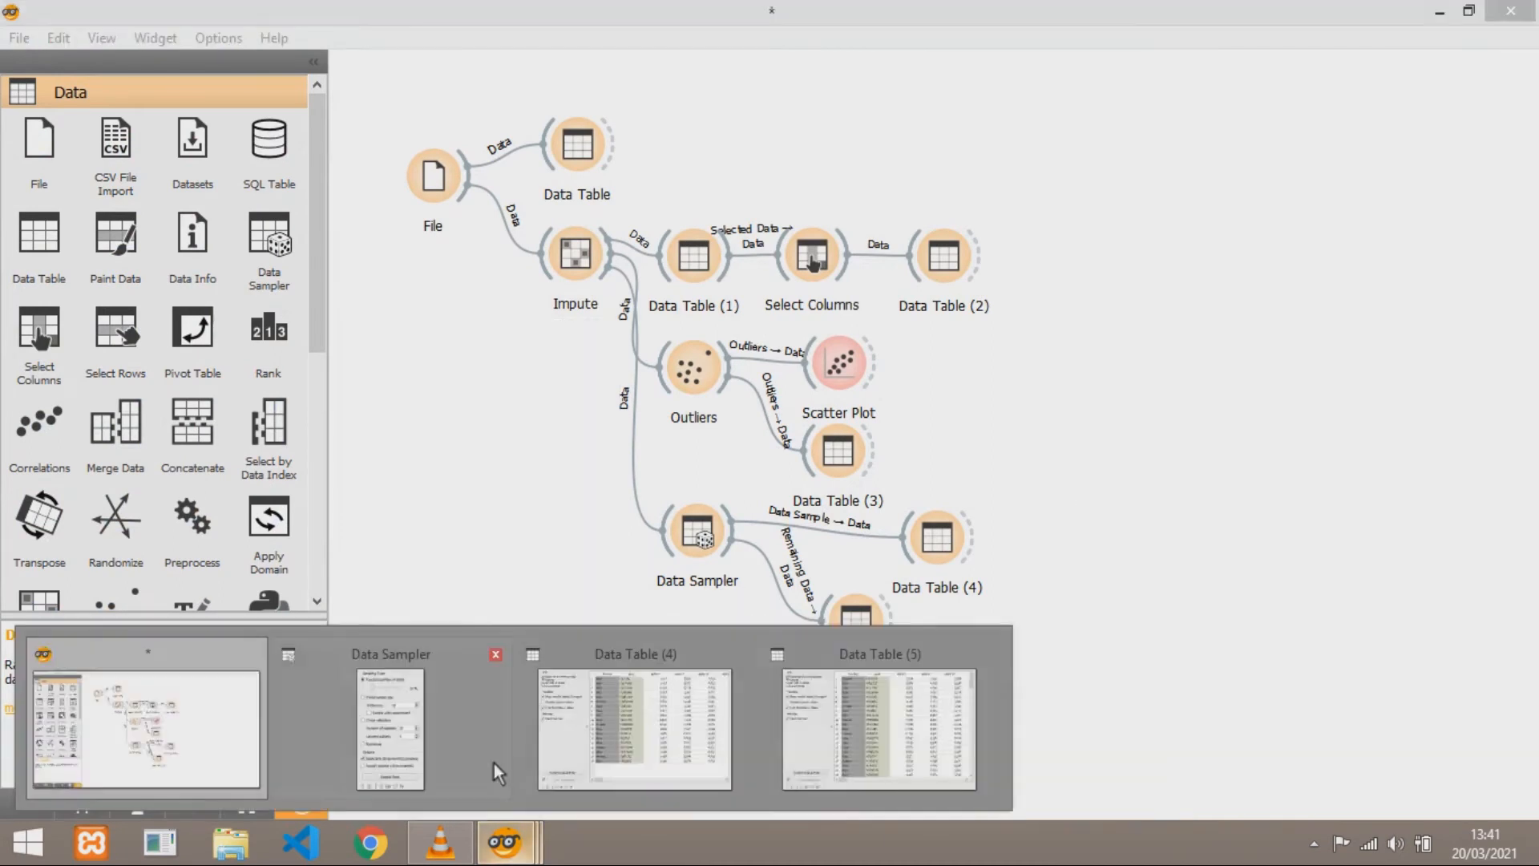
left_click(440, 762)
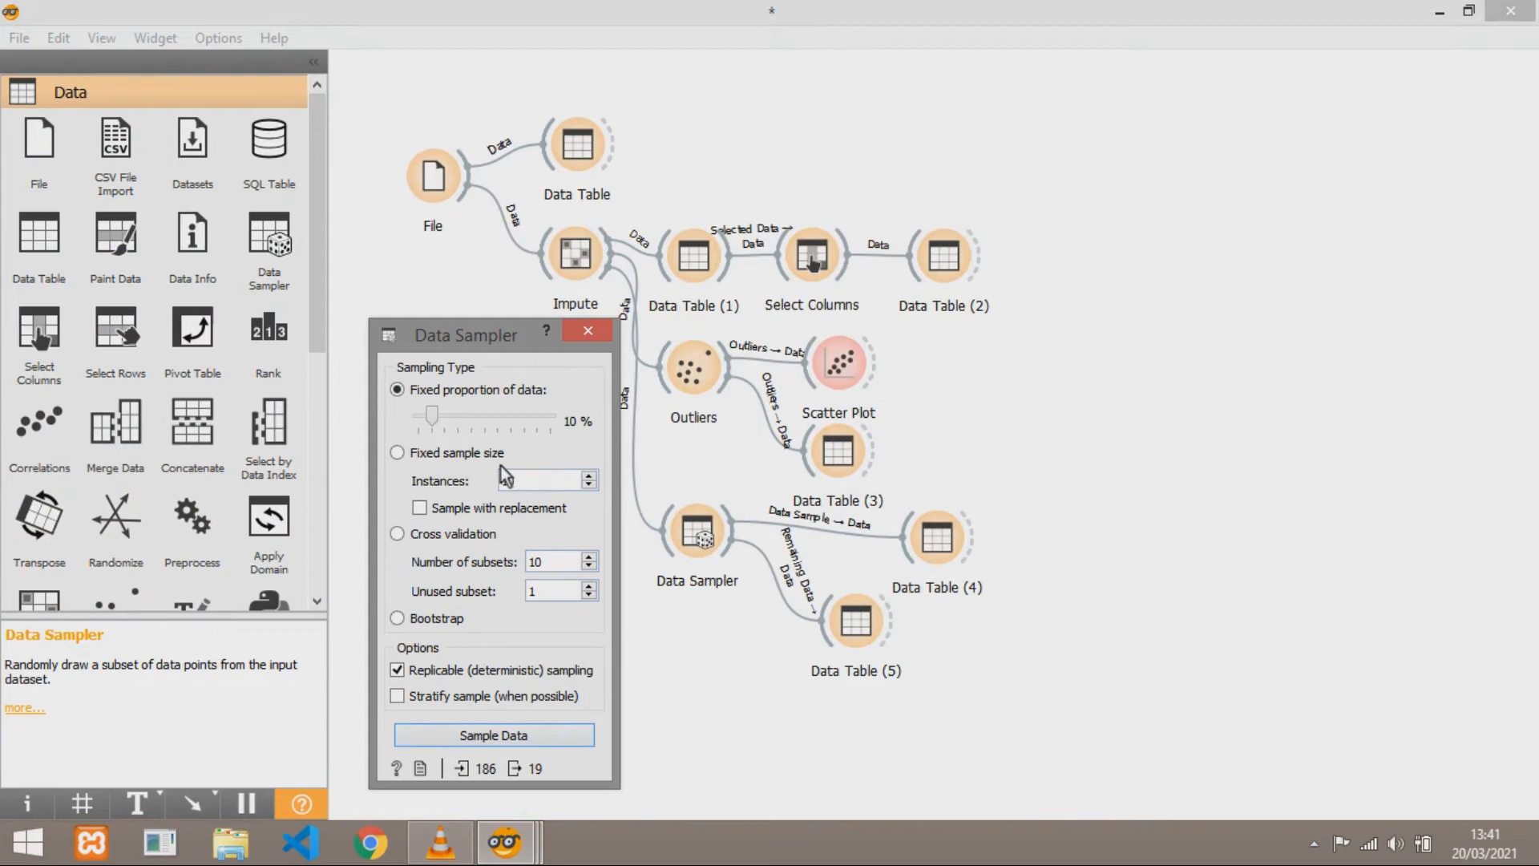
left_click(400, 454)
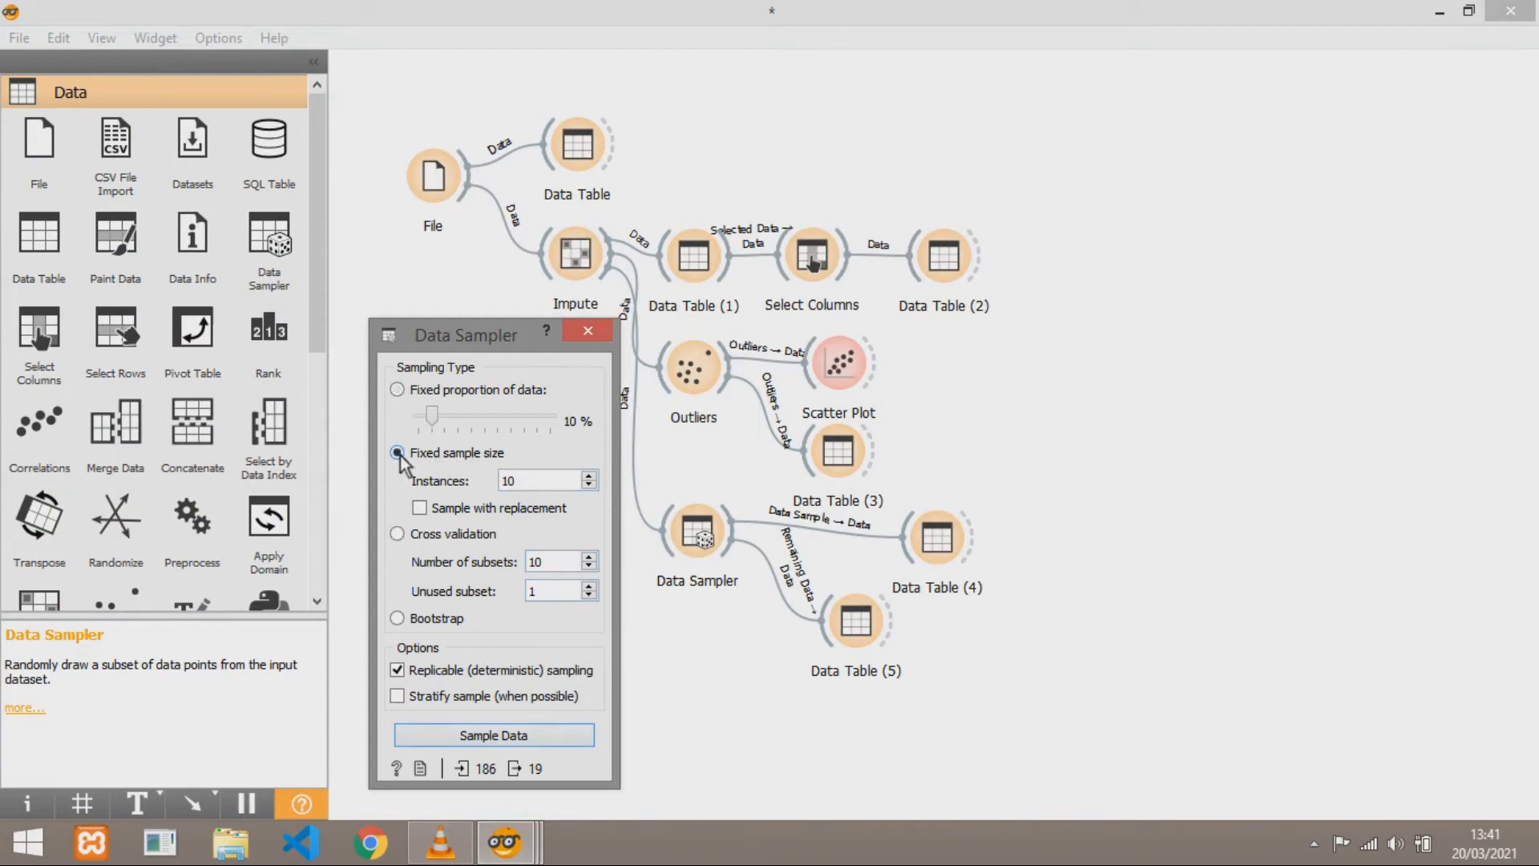
left_click(508, 482)
type("7")
left_click(521, 731)
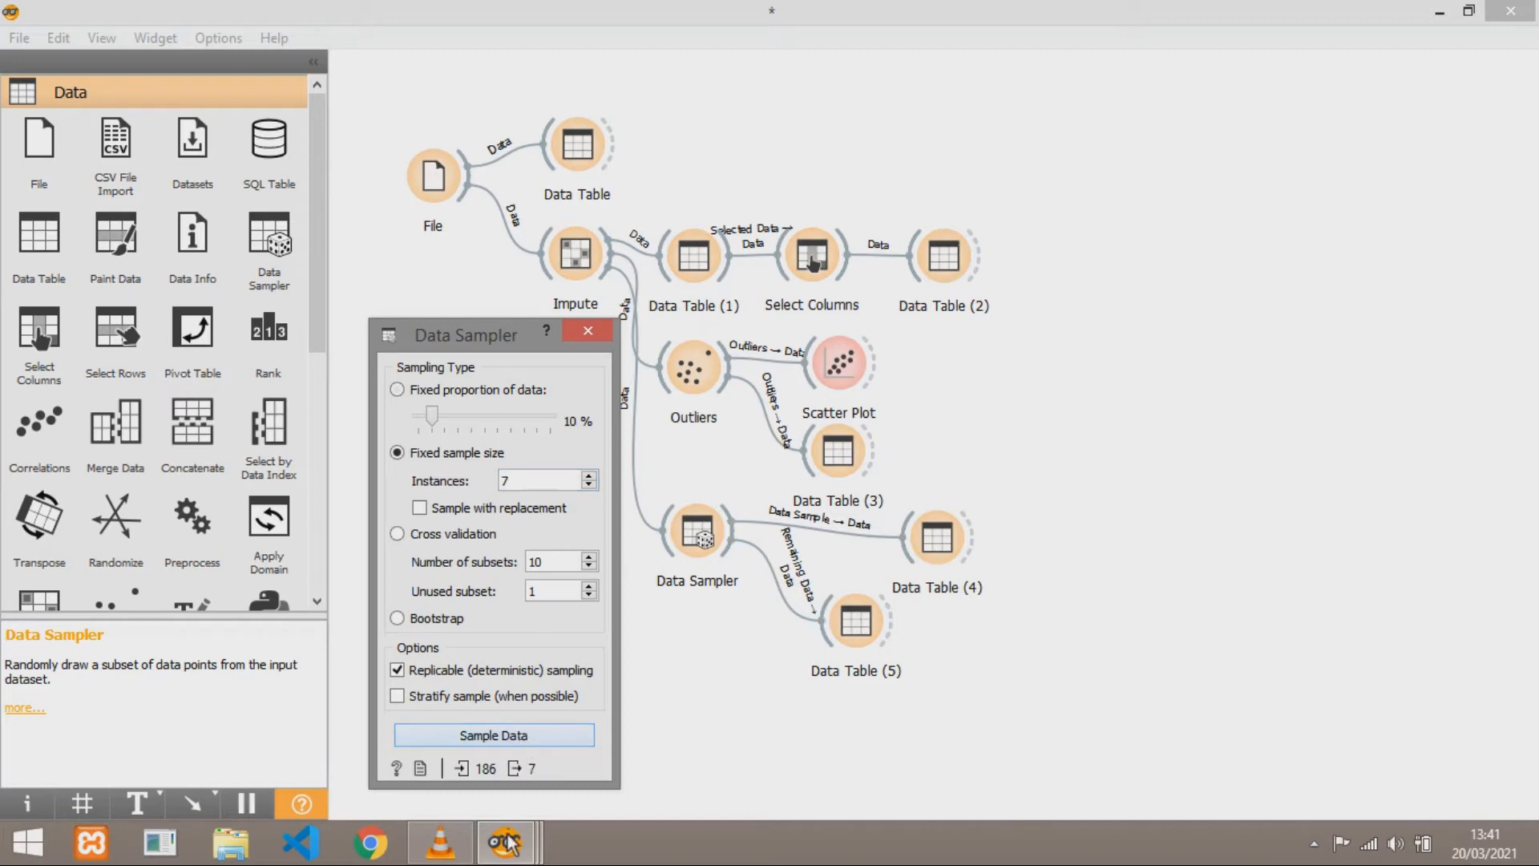
View the new sample in Data Table (4) and the remaining rows in Data Table (5), arranging both windows for comparison
left_click(505, 842)
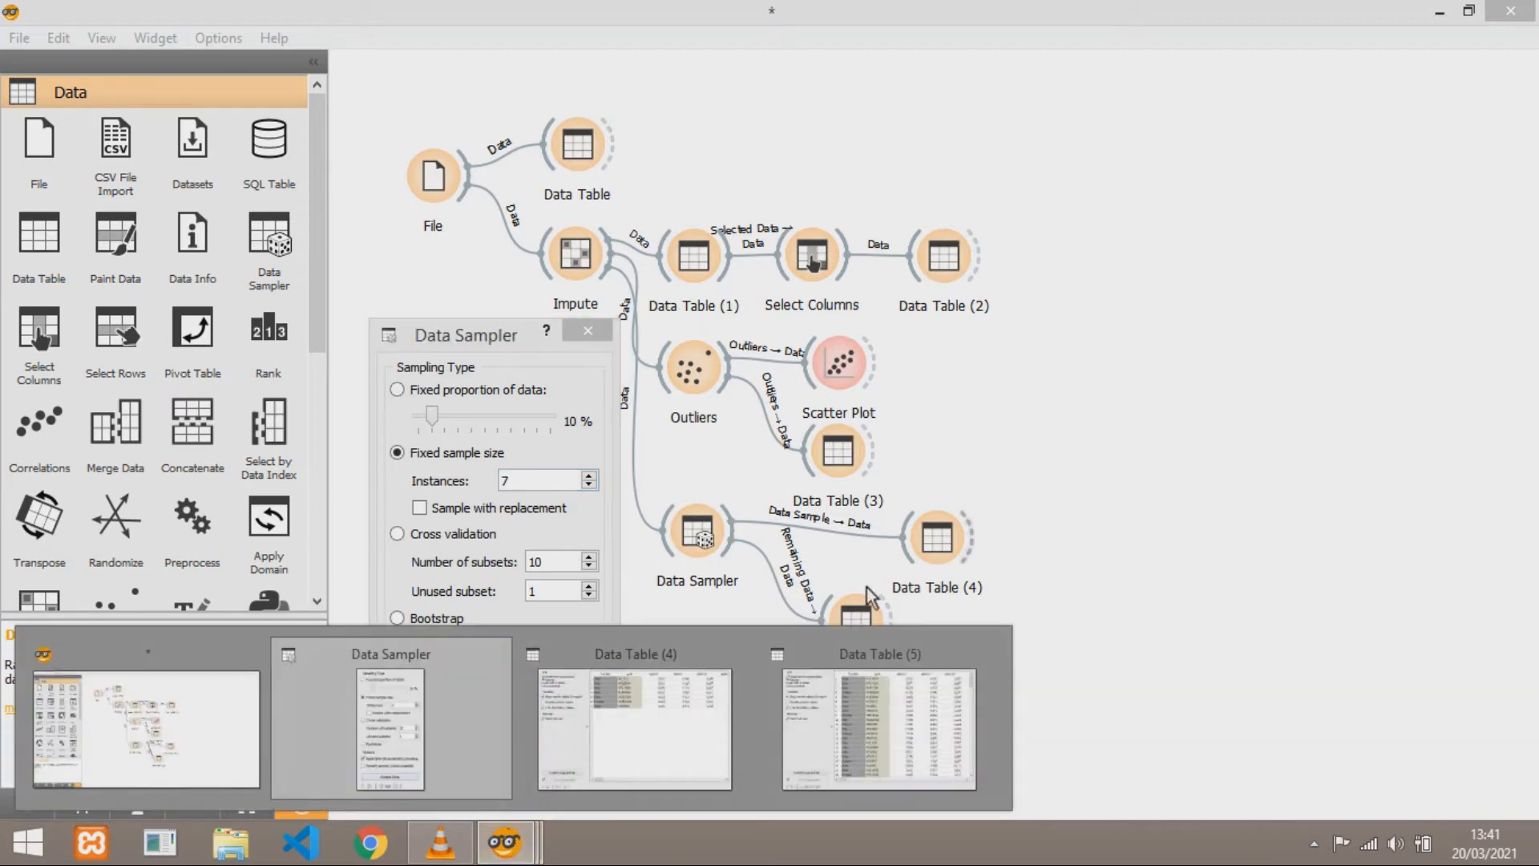
left_click(635, 730)
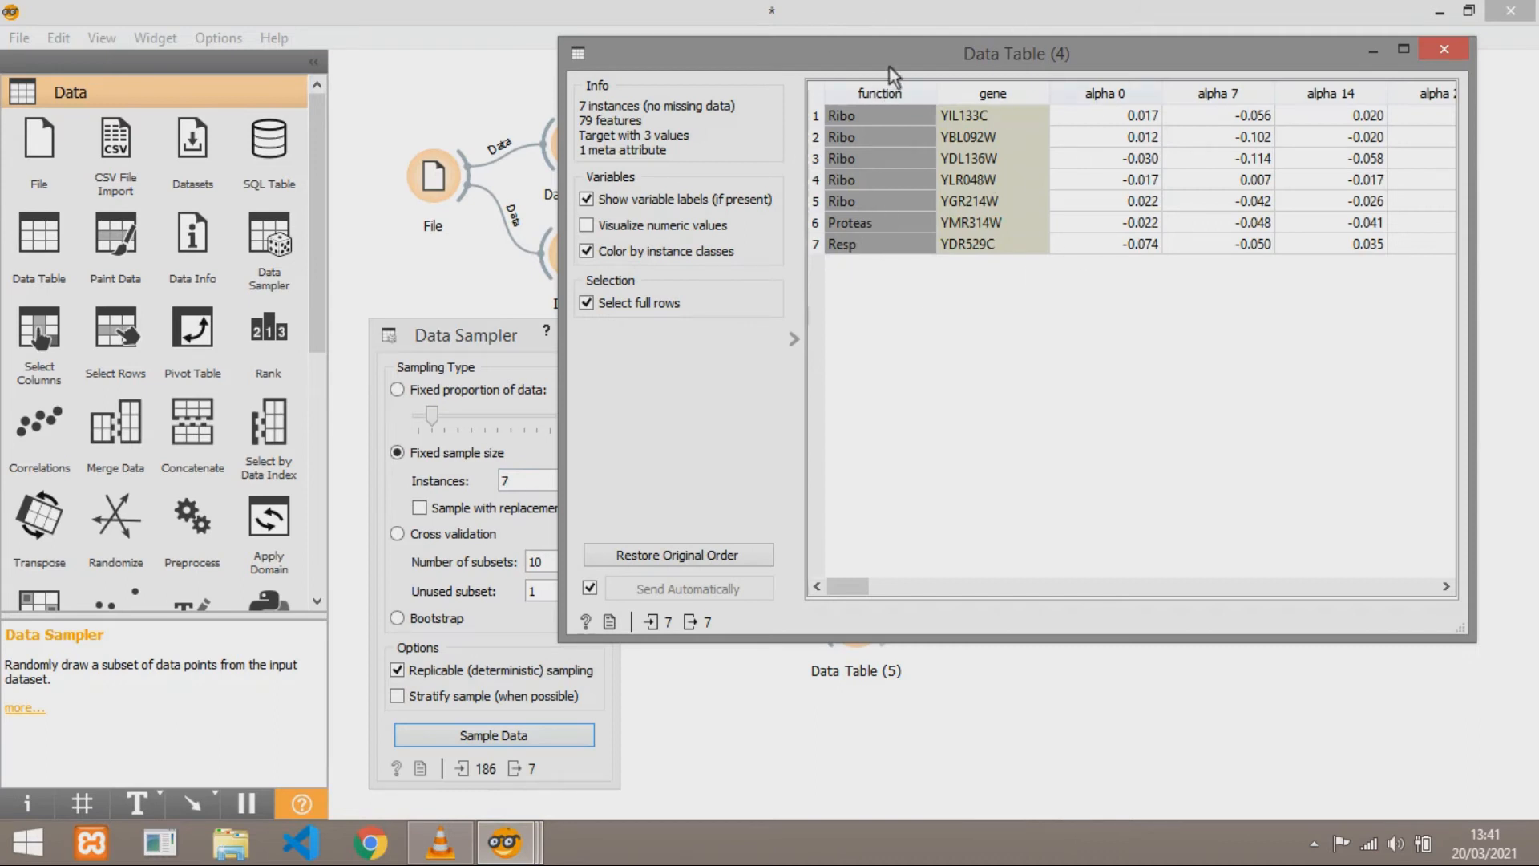
left_click_drag(872, 51, 839, 70)
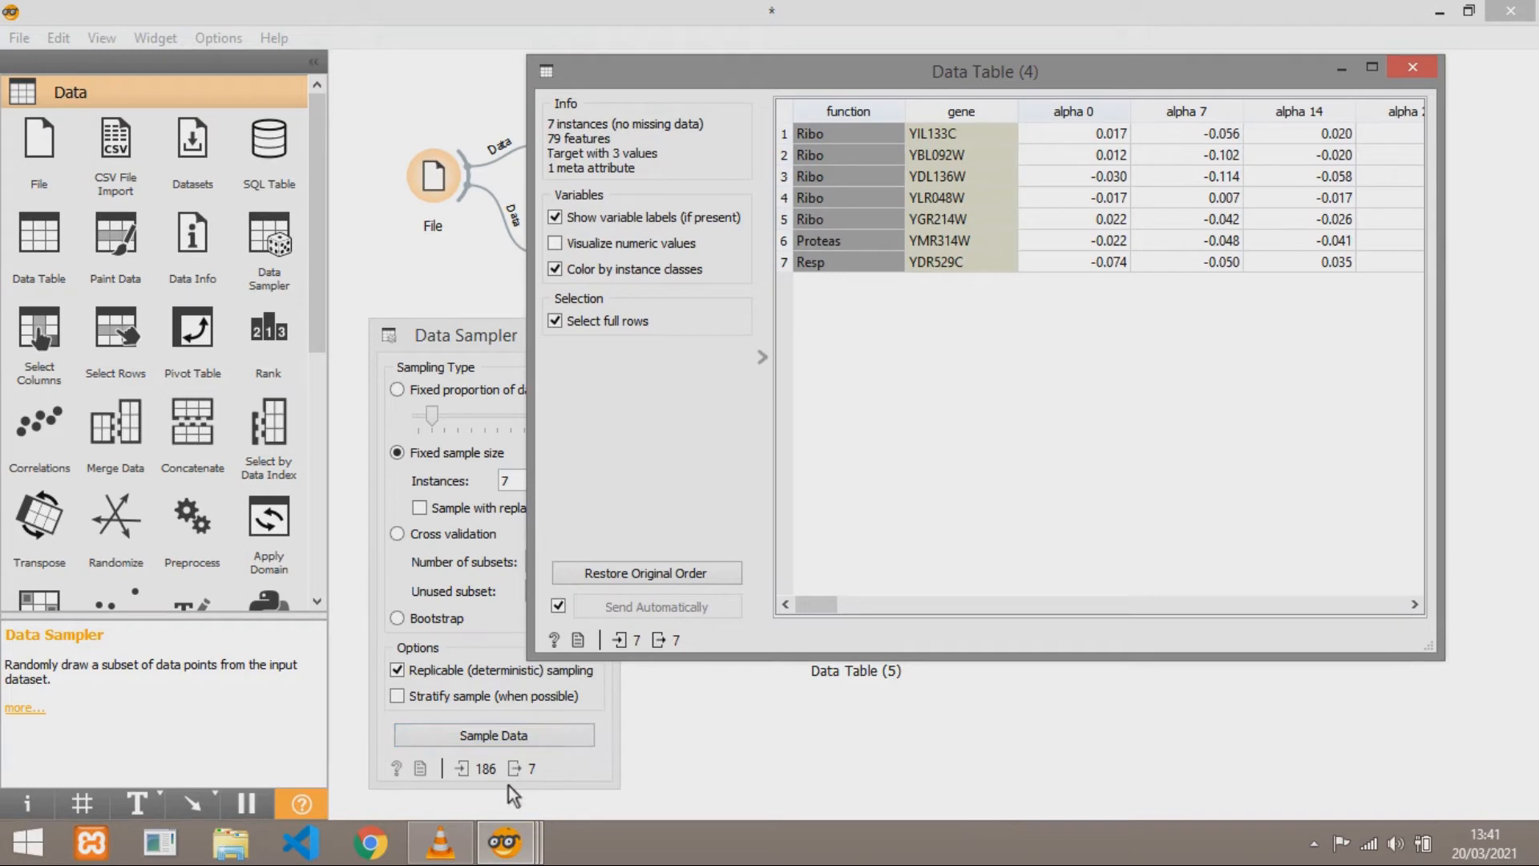
mouse_move(503, 846)
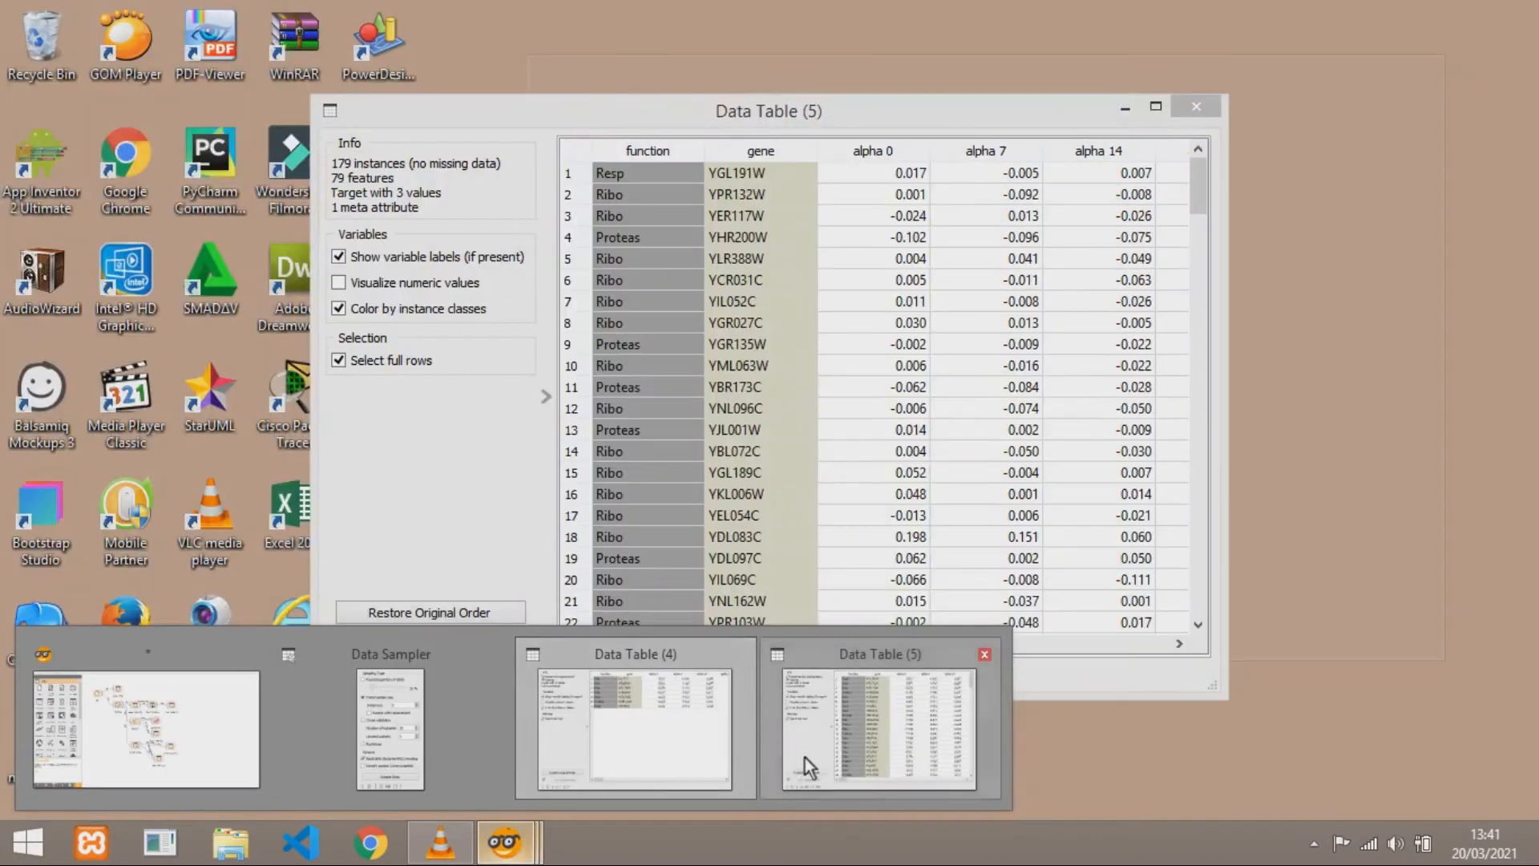
left_click(826, 765)
mouse_move(1194, 178)
left_mouse_down()
mouse_move(1207, 407)
mouse_move(1191, 573)
mouse_move(1170, 189)
left_mouse_up()
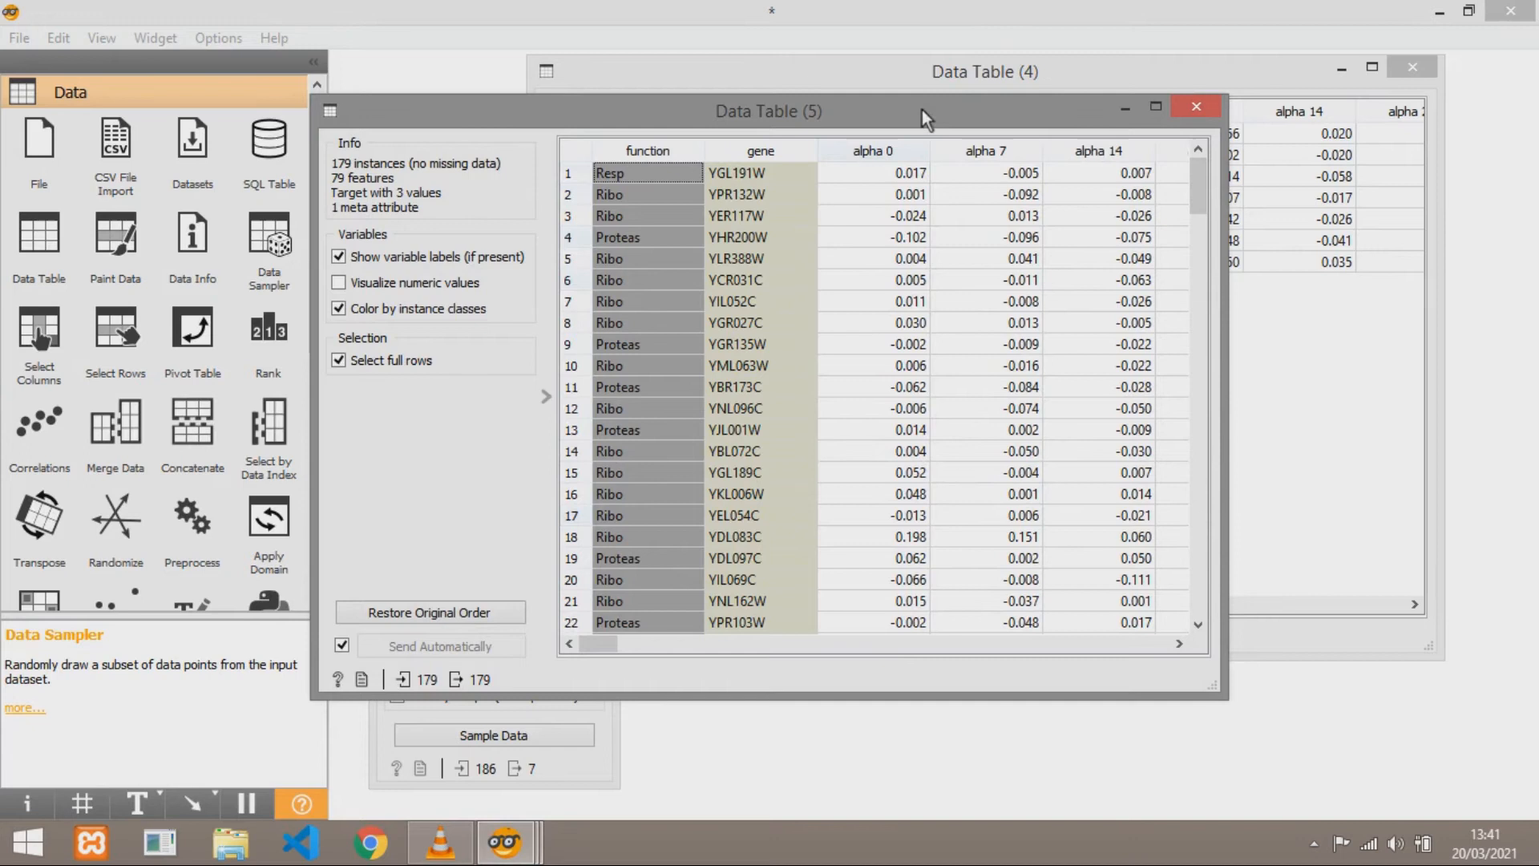
left_click_drag(905, 113, 1076, 321)
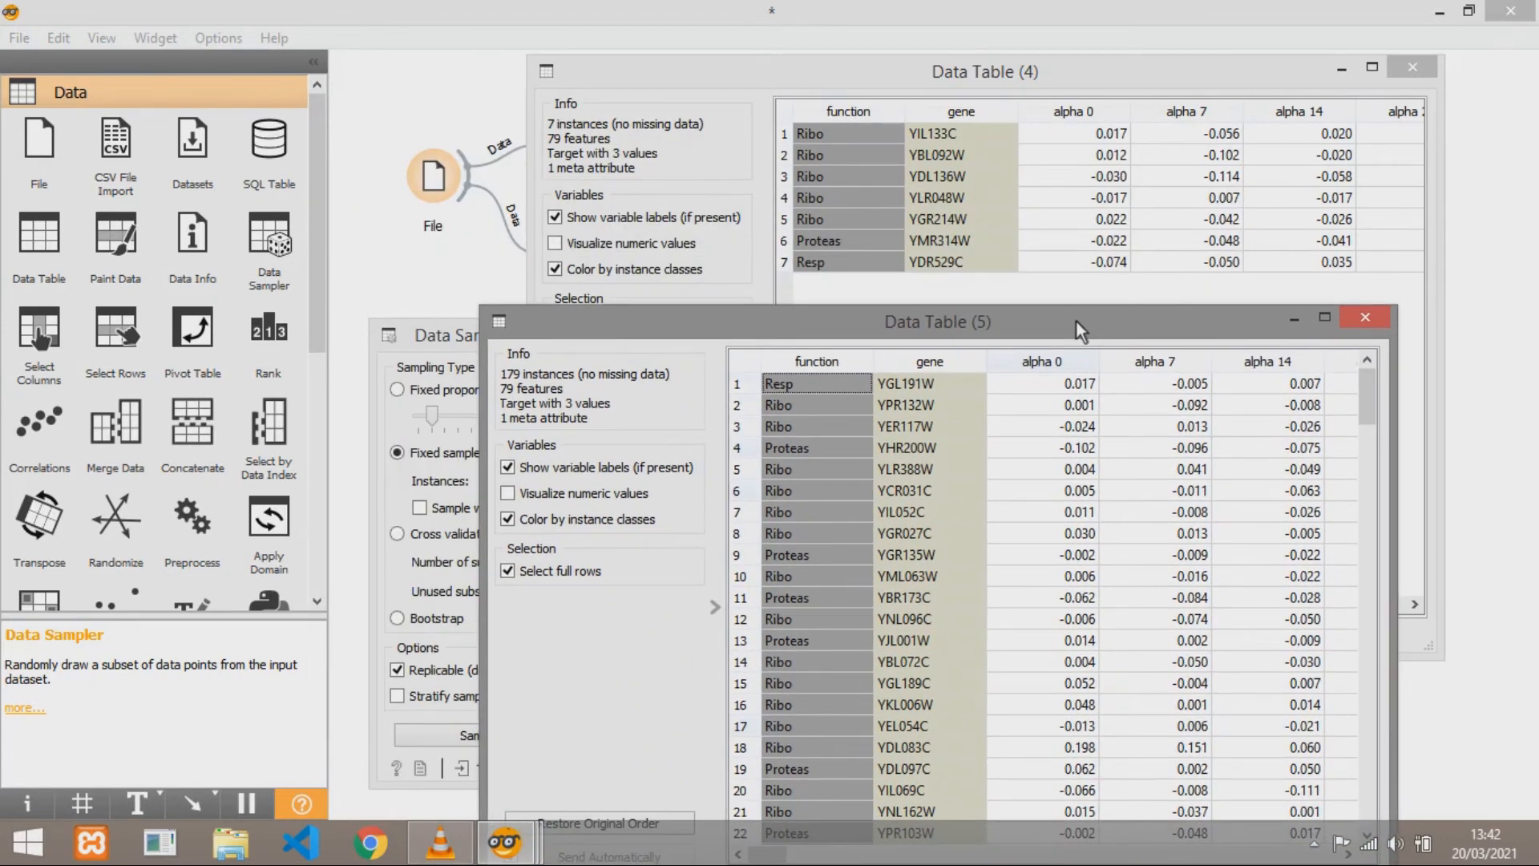
Close Data Table (5), Data Table (4) and the Data Sampler settings to return to the workflow canvas
left_click(1367, 315)
left_click(1410, 66)
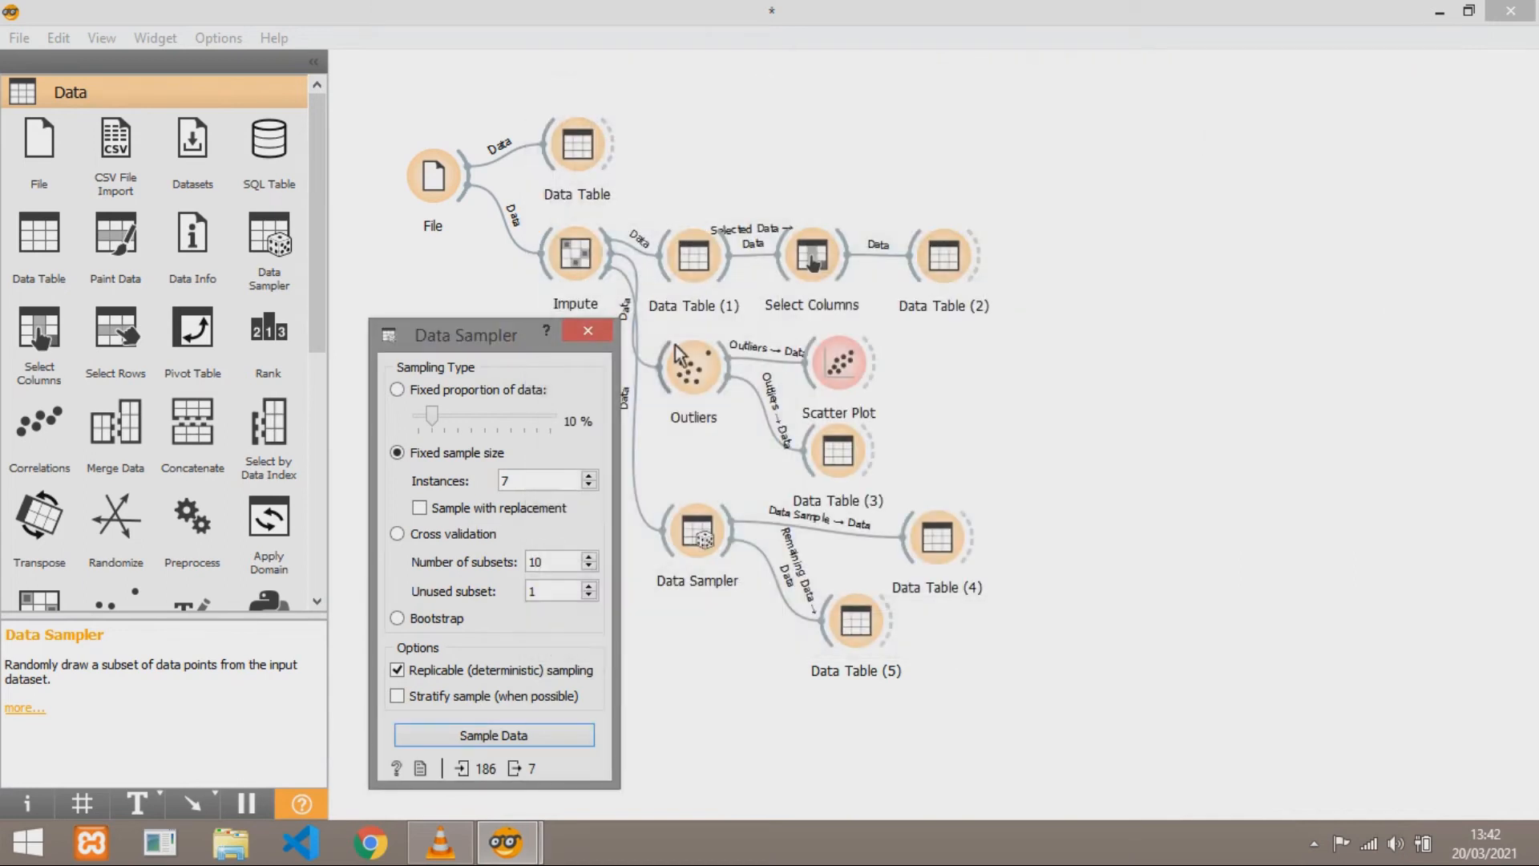
left_click(597, 337)
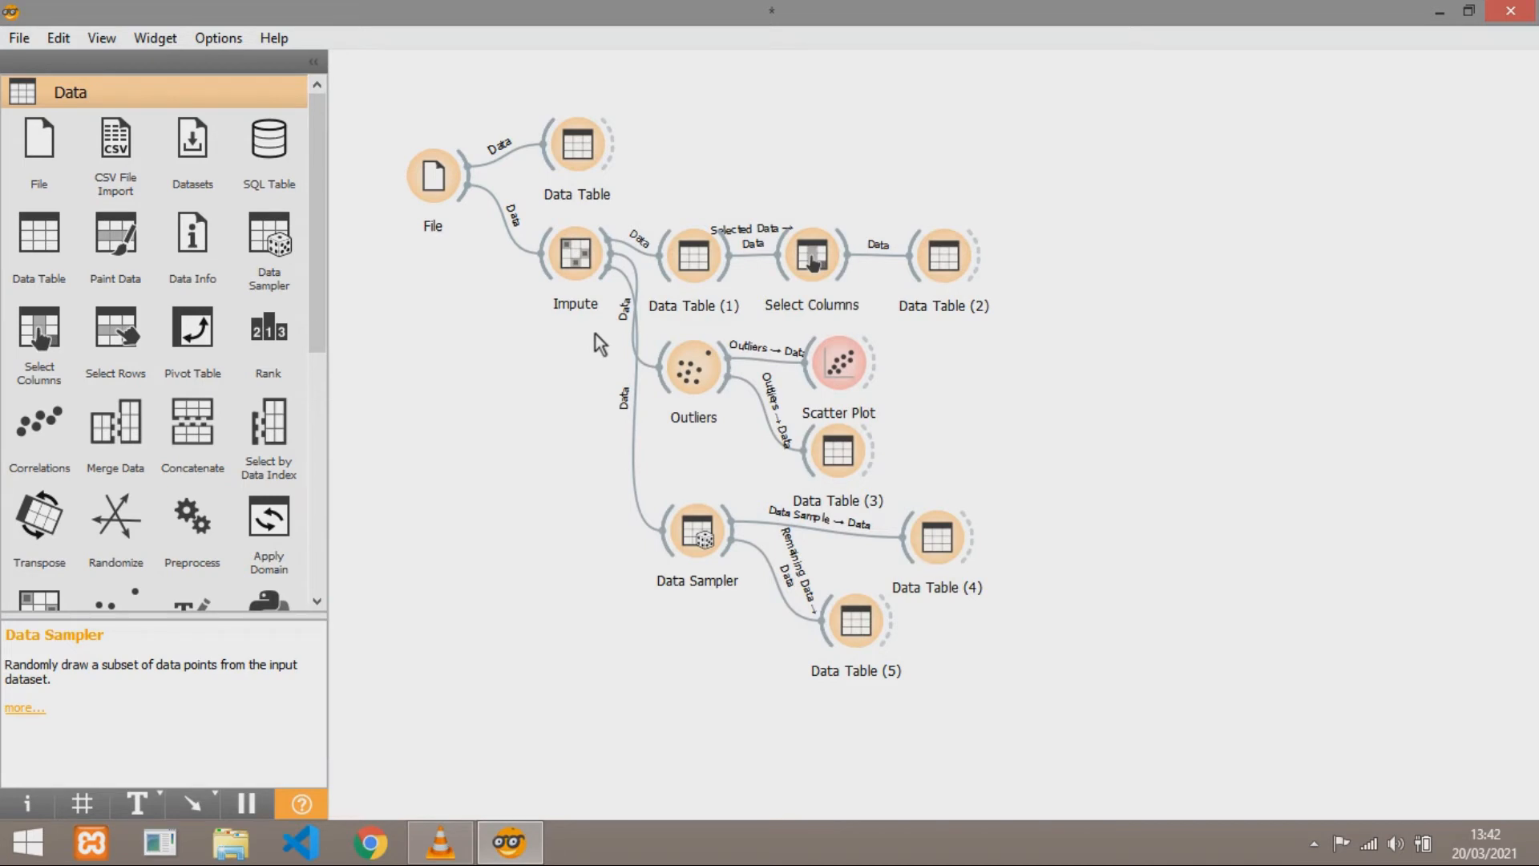
Switch the Data Sampler's sampling type to a fixed proportion of data and close its settings
left_click(703, 547)
double_click(705, 550)
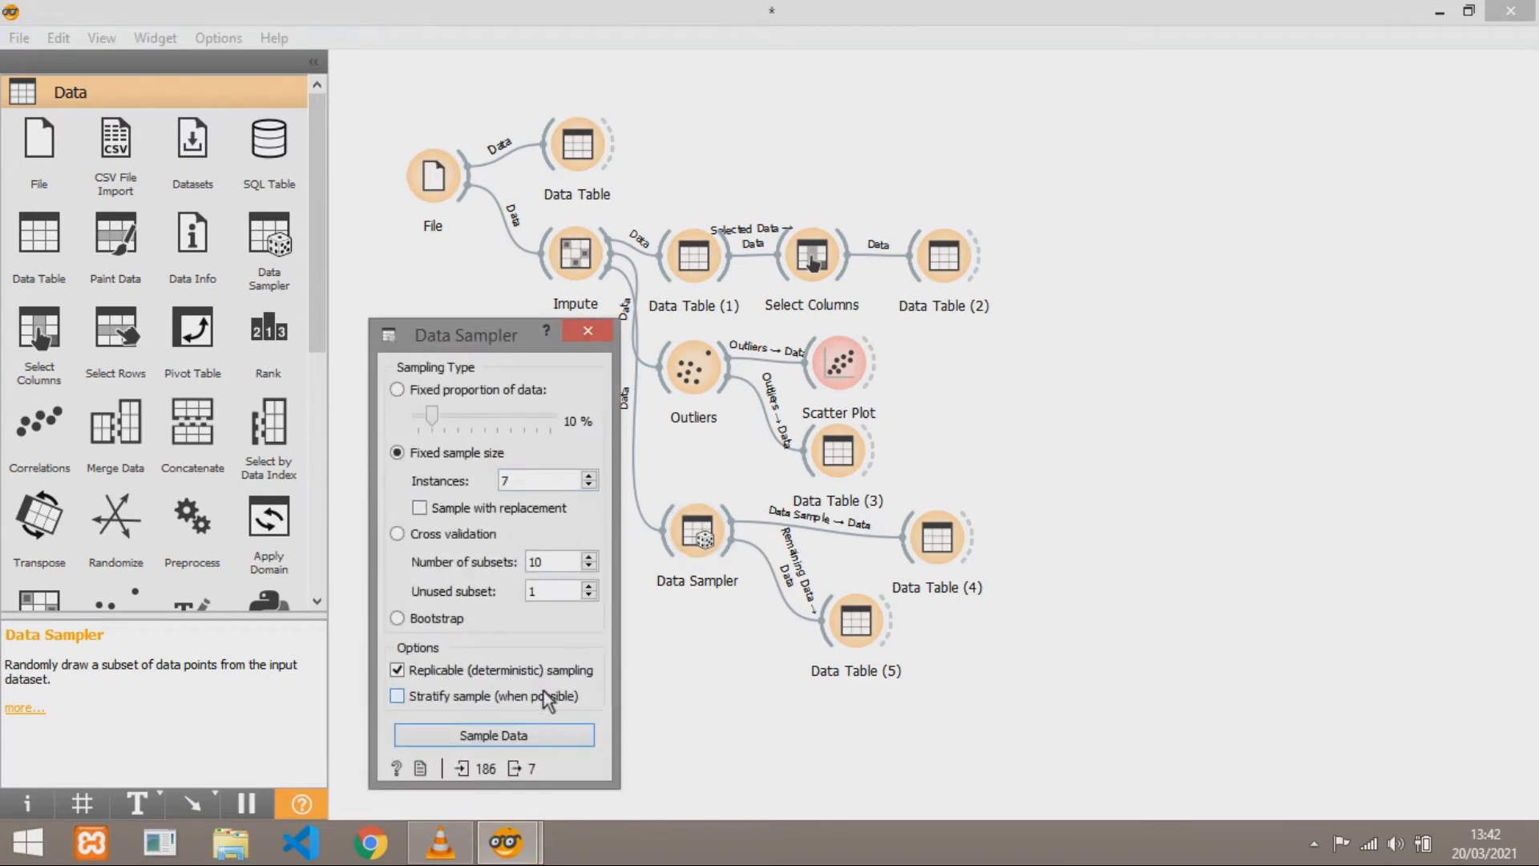
left_click(396, 389)
mouse_move(432, 416)
left_mouse_down()
mouse_move(503, 428)
mouse_move(436, 432)
left_mouse_up()
left_click(590, 330)
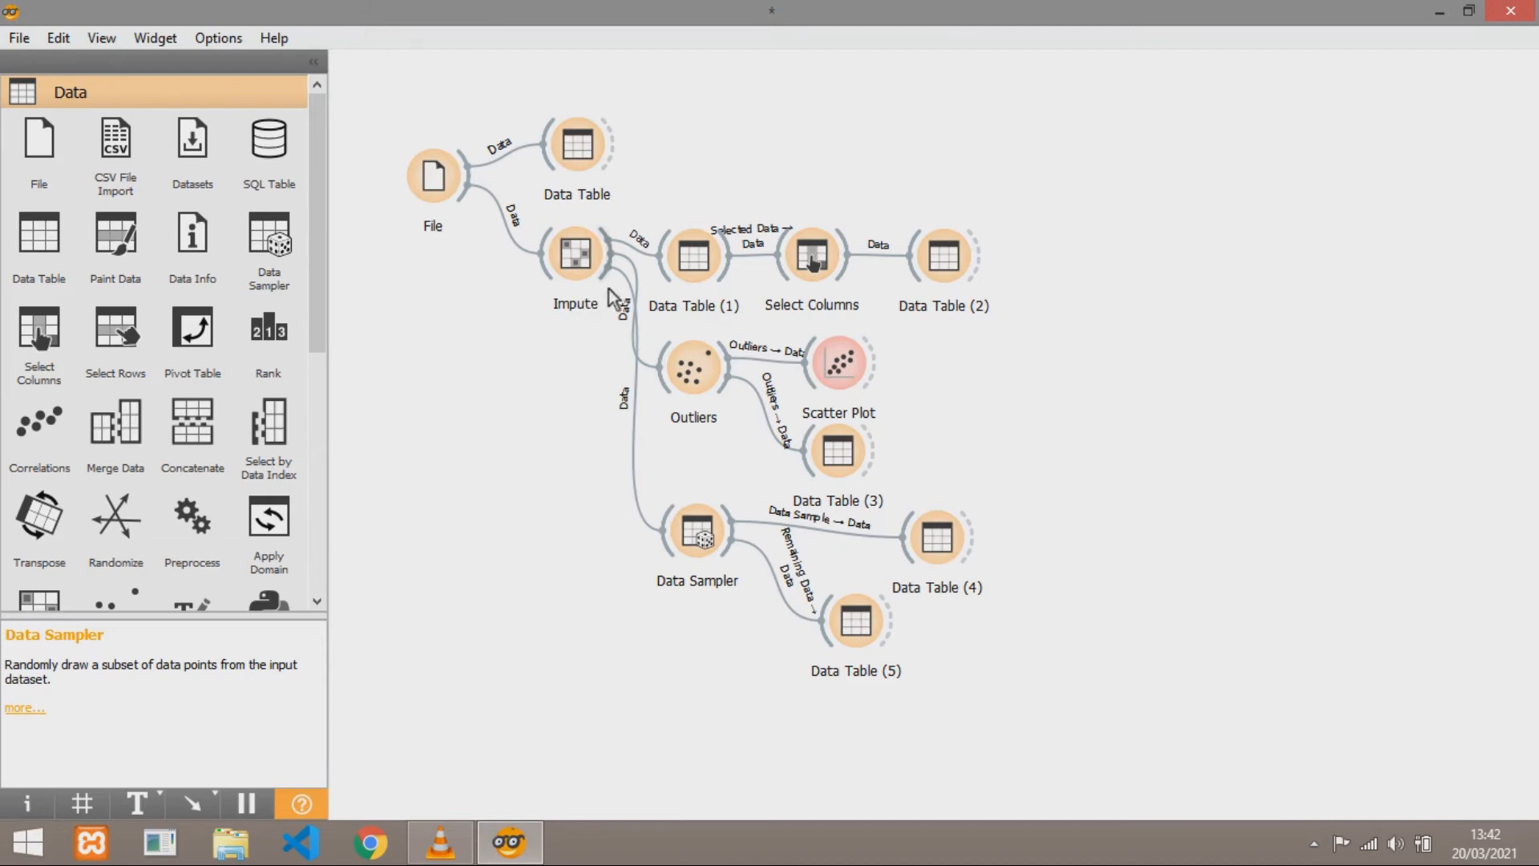
Add a Randomize widget fed by Impute below the Data Sampler and review its shuffling settings
left_click_drag(601, 282, 653, 724)
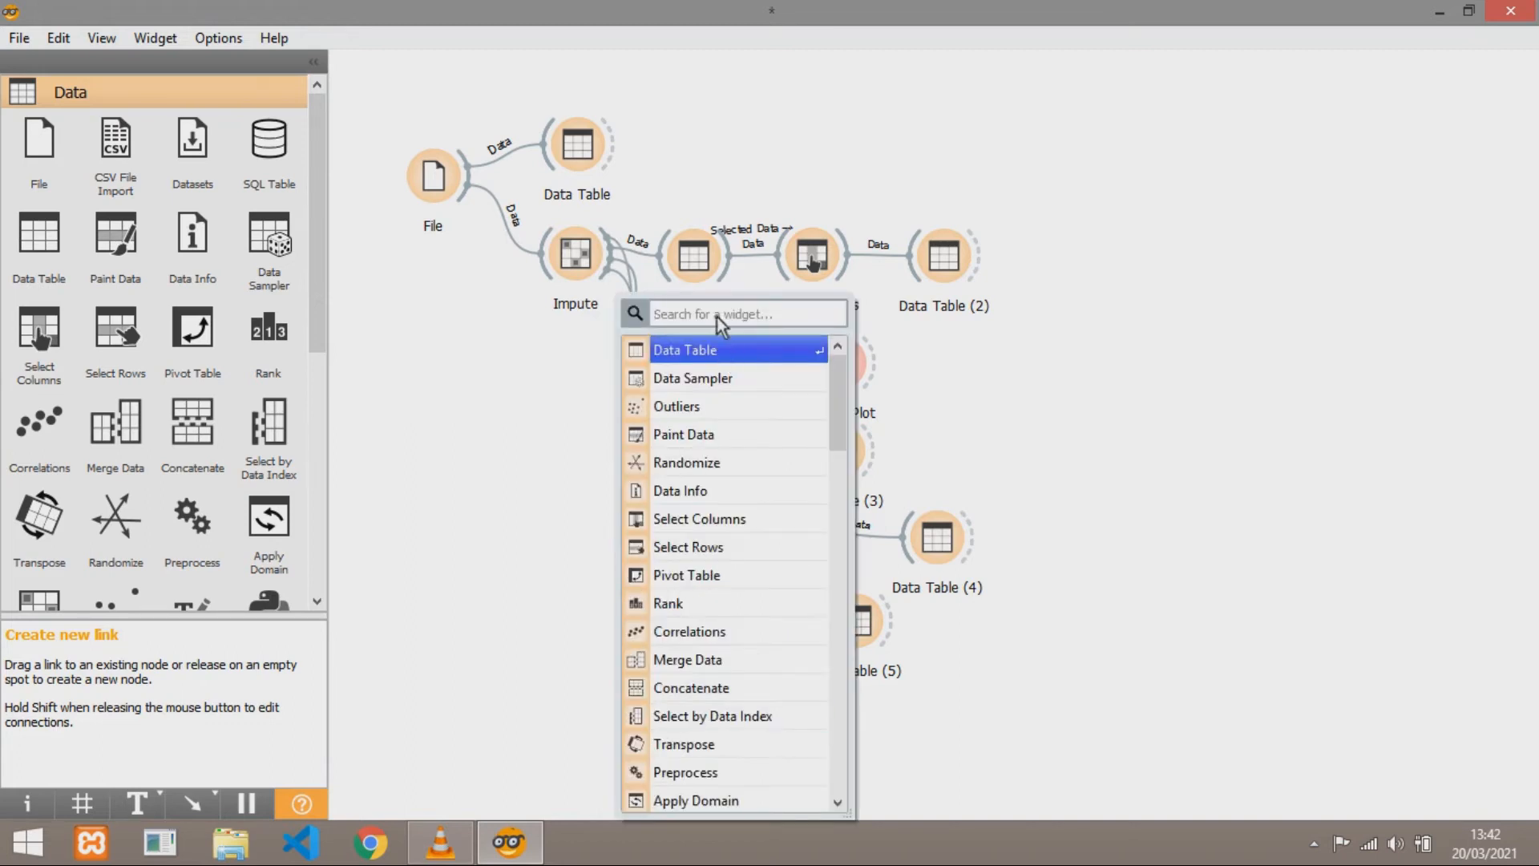
type("rand")
key("Return")
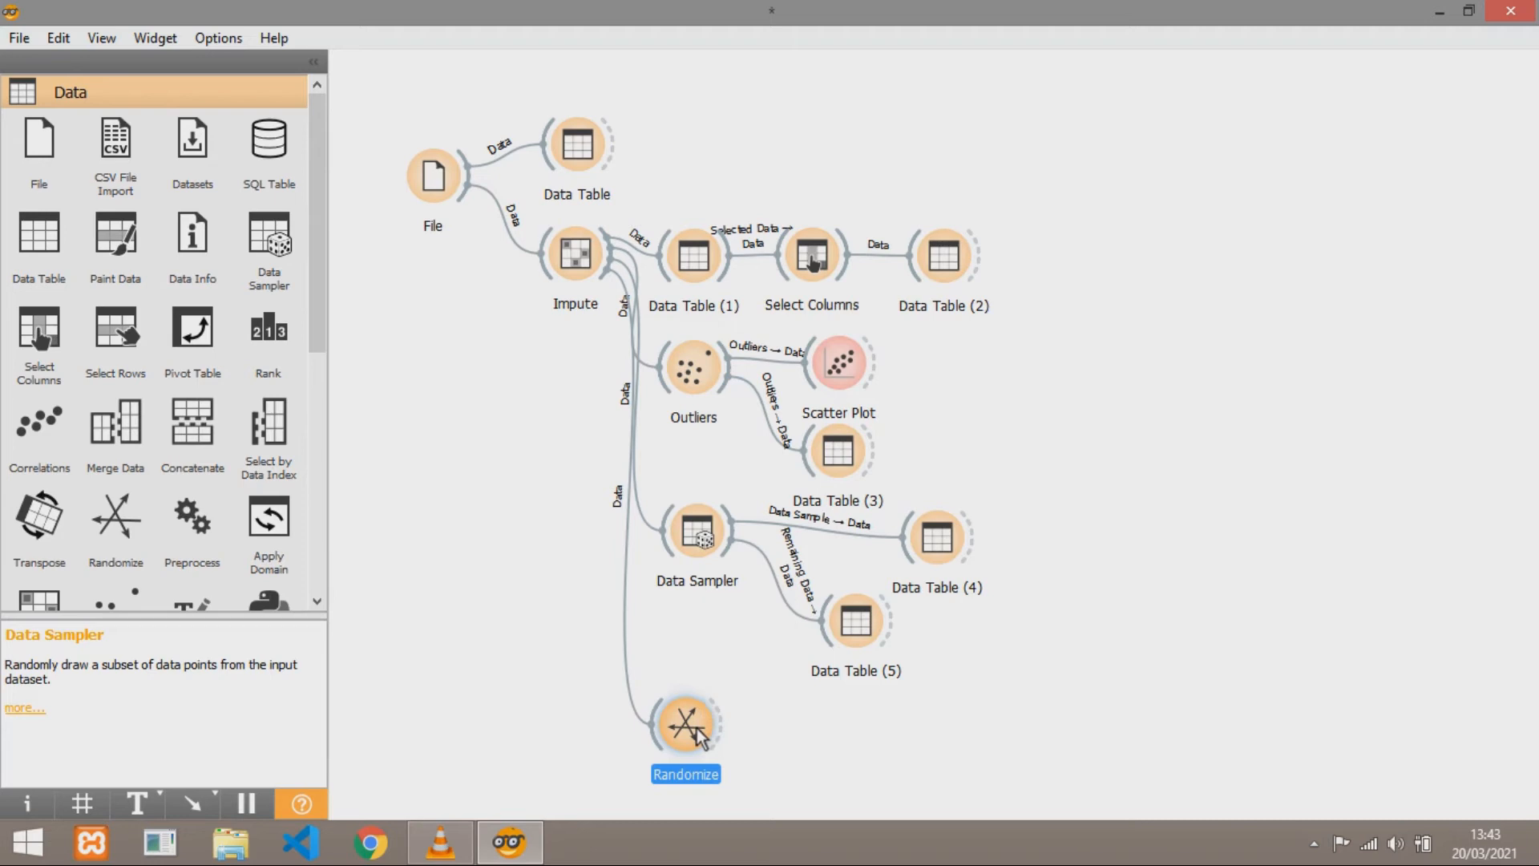
double_click(697, 732)
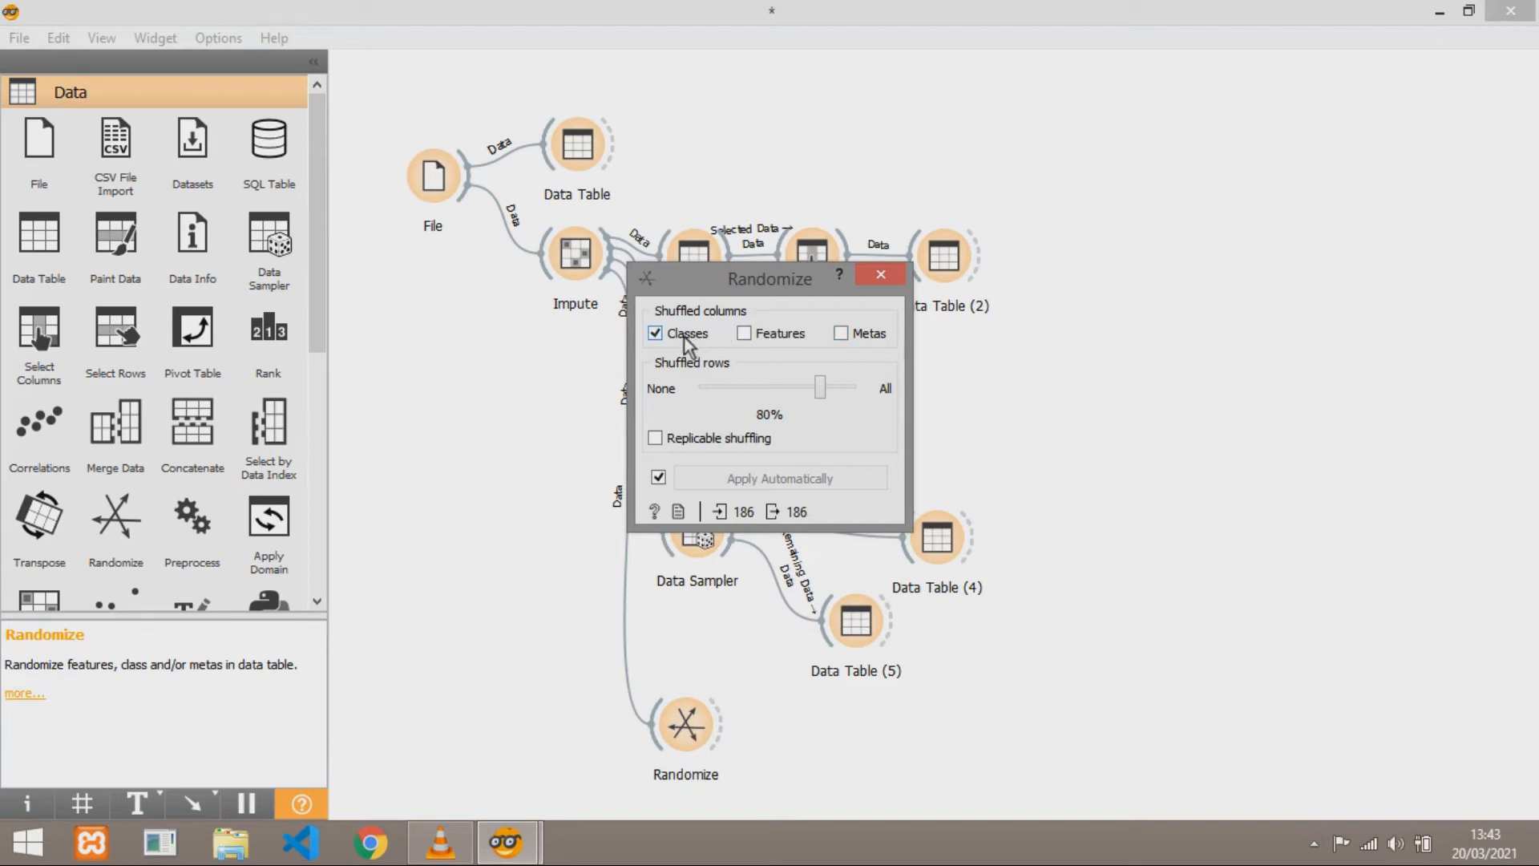
left_click(879, 277)
Connect a new Data Table to Randomize, view its shuffled rows, and return to the workflow canvas
left_click_drag(719, 735, 810, 730)
left_click(913, 347)
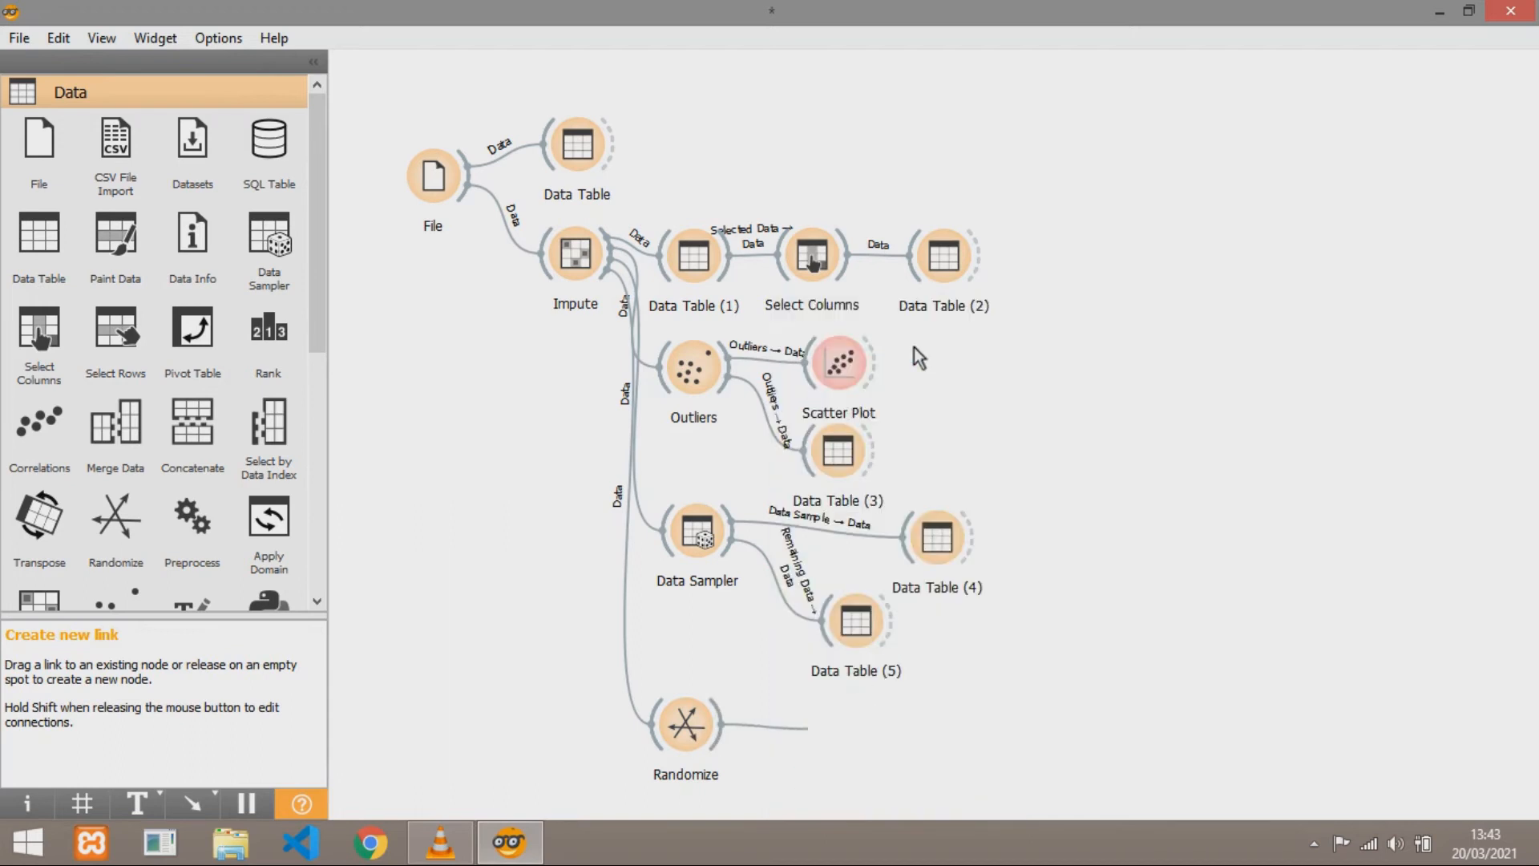
double_click(835, 744)
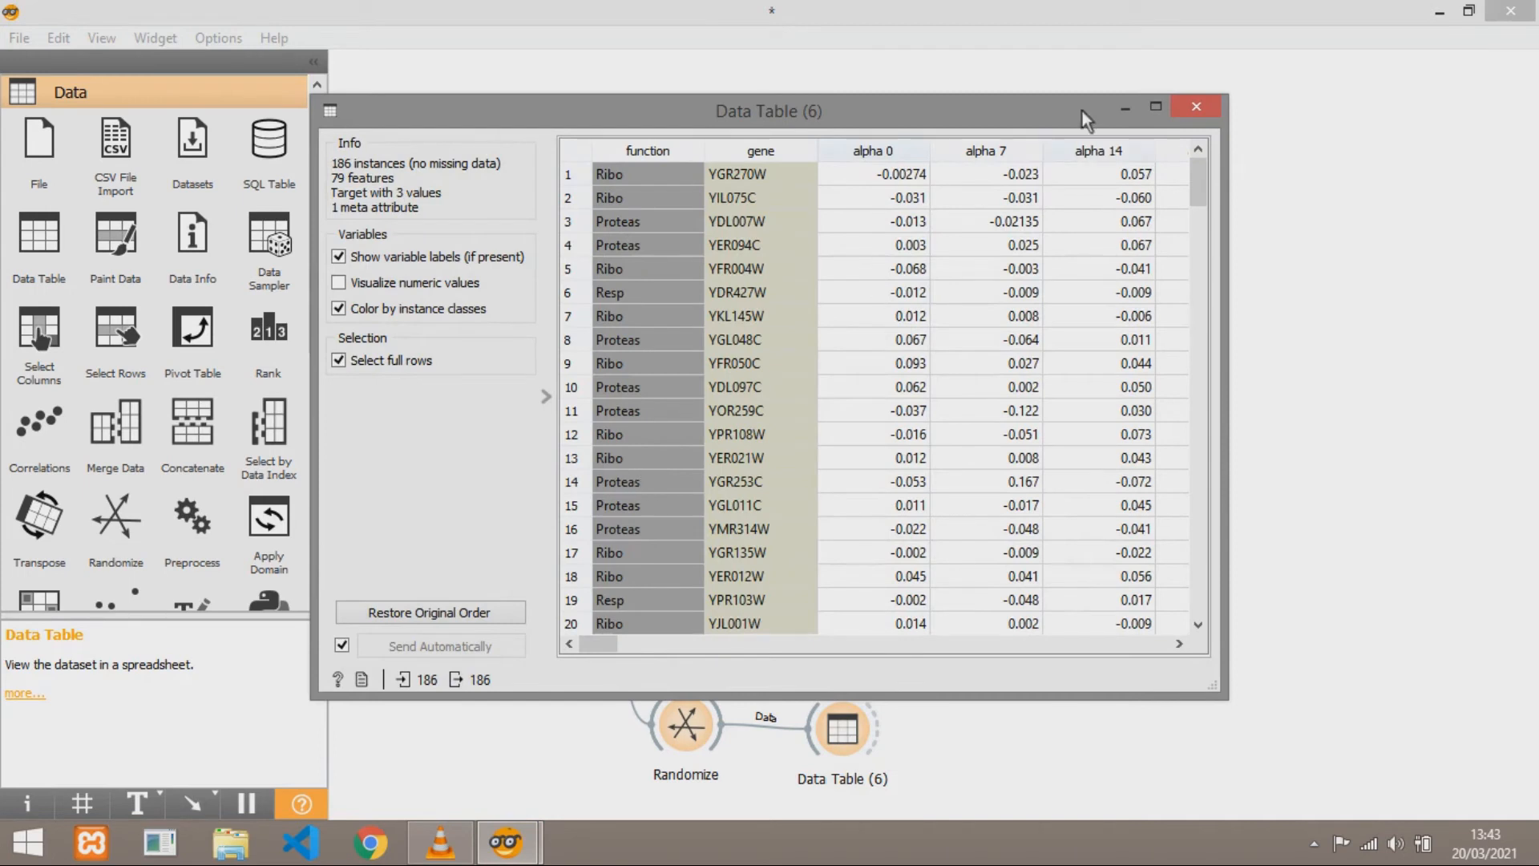
left_click(1016, 55)
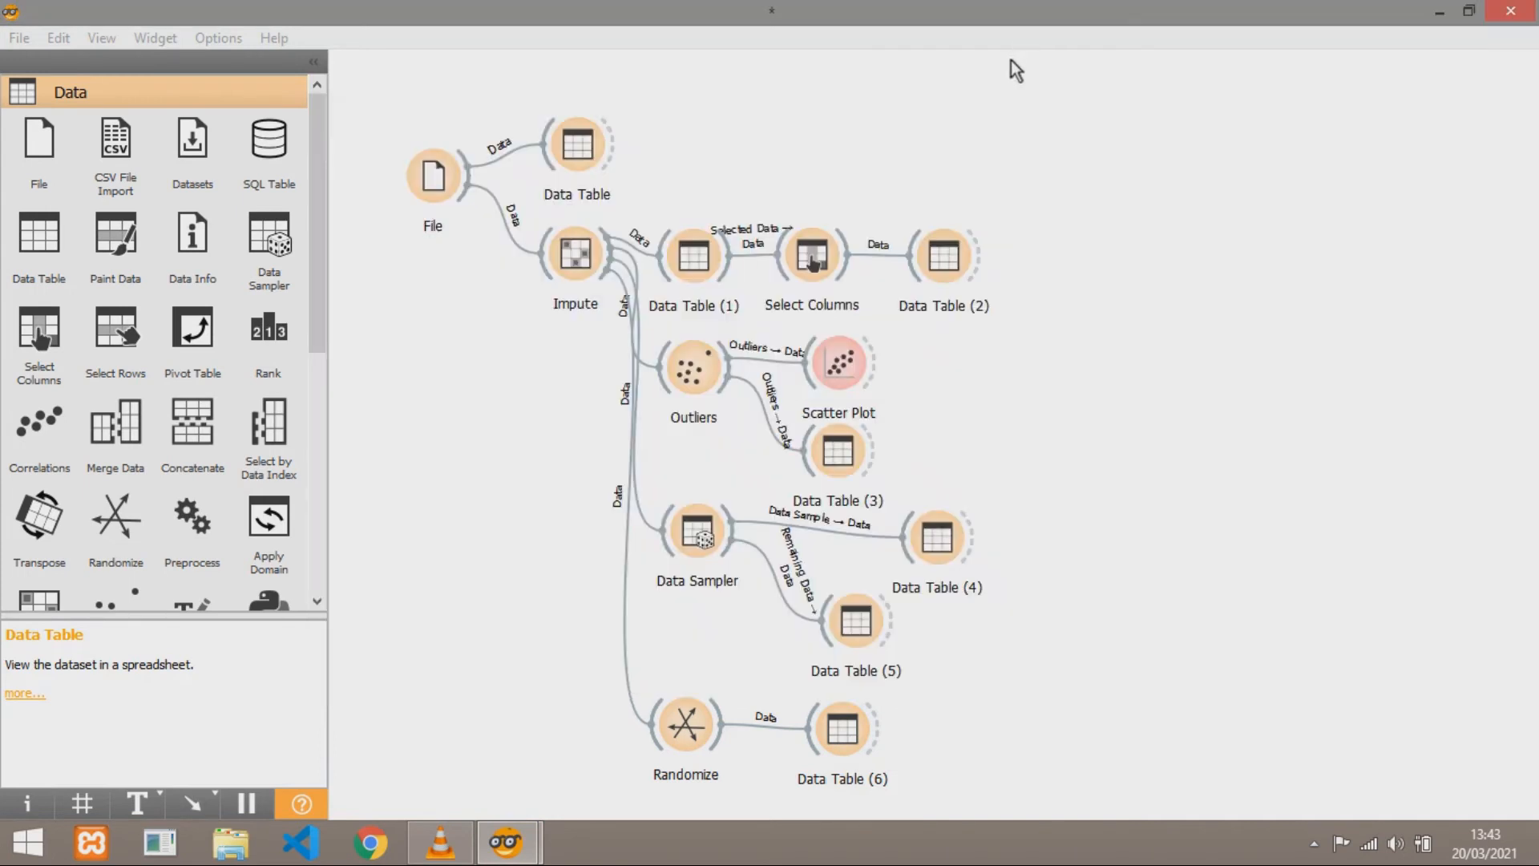
Compare the function column of the imputed rows in Data Table (1) with the randomized rows in Data Table (6)
double_click(694, 258)
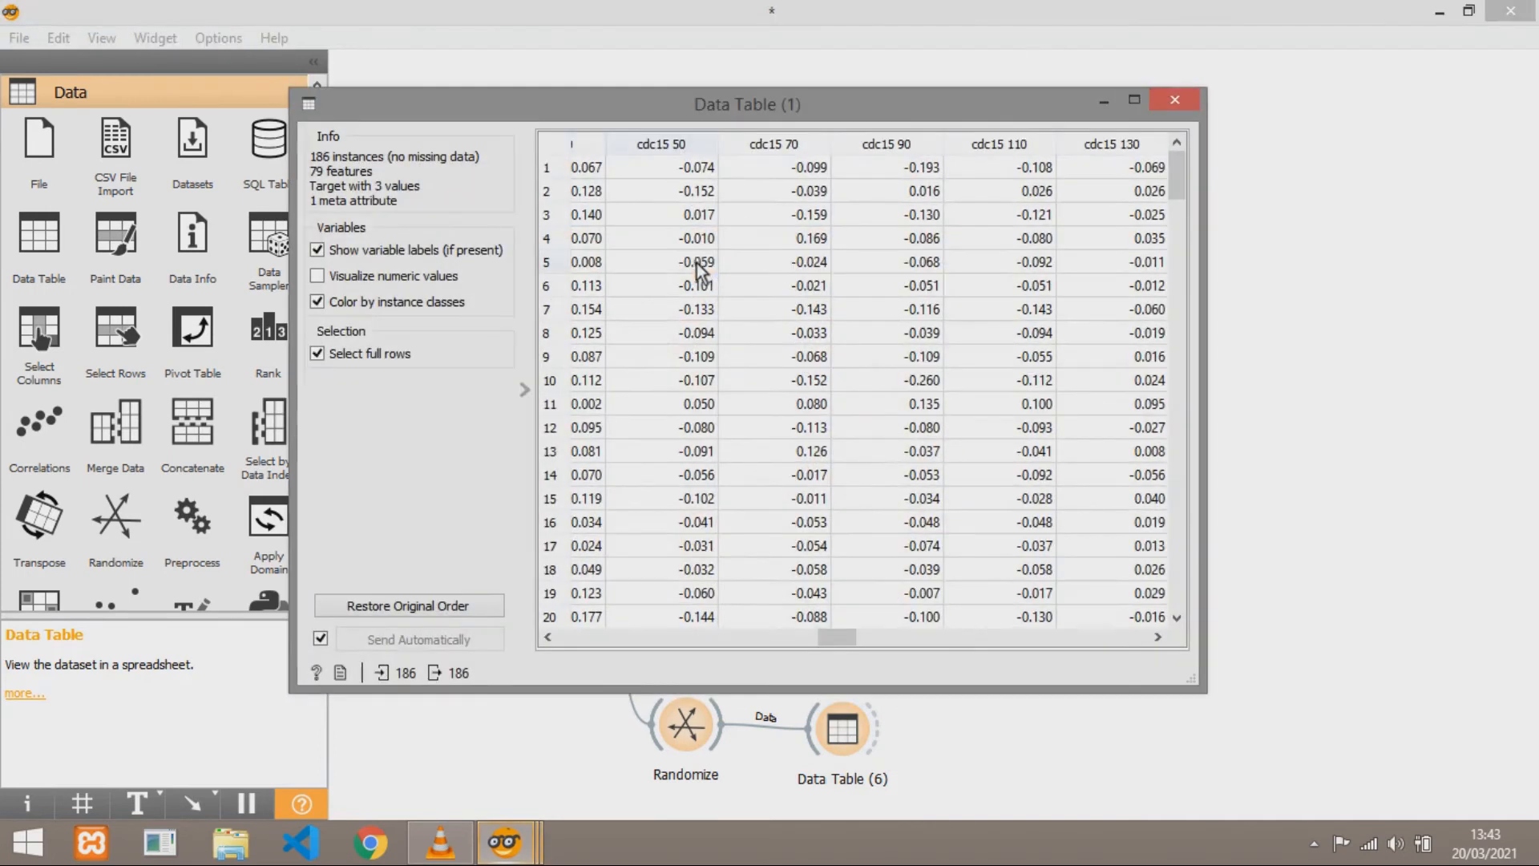
left_click_drag(835, 637, 562, 620)
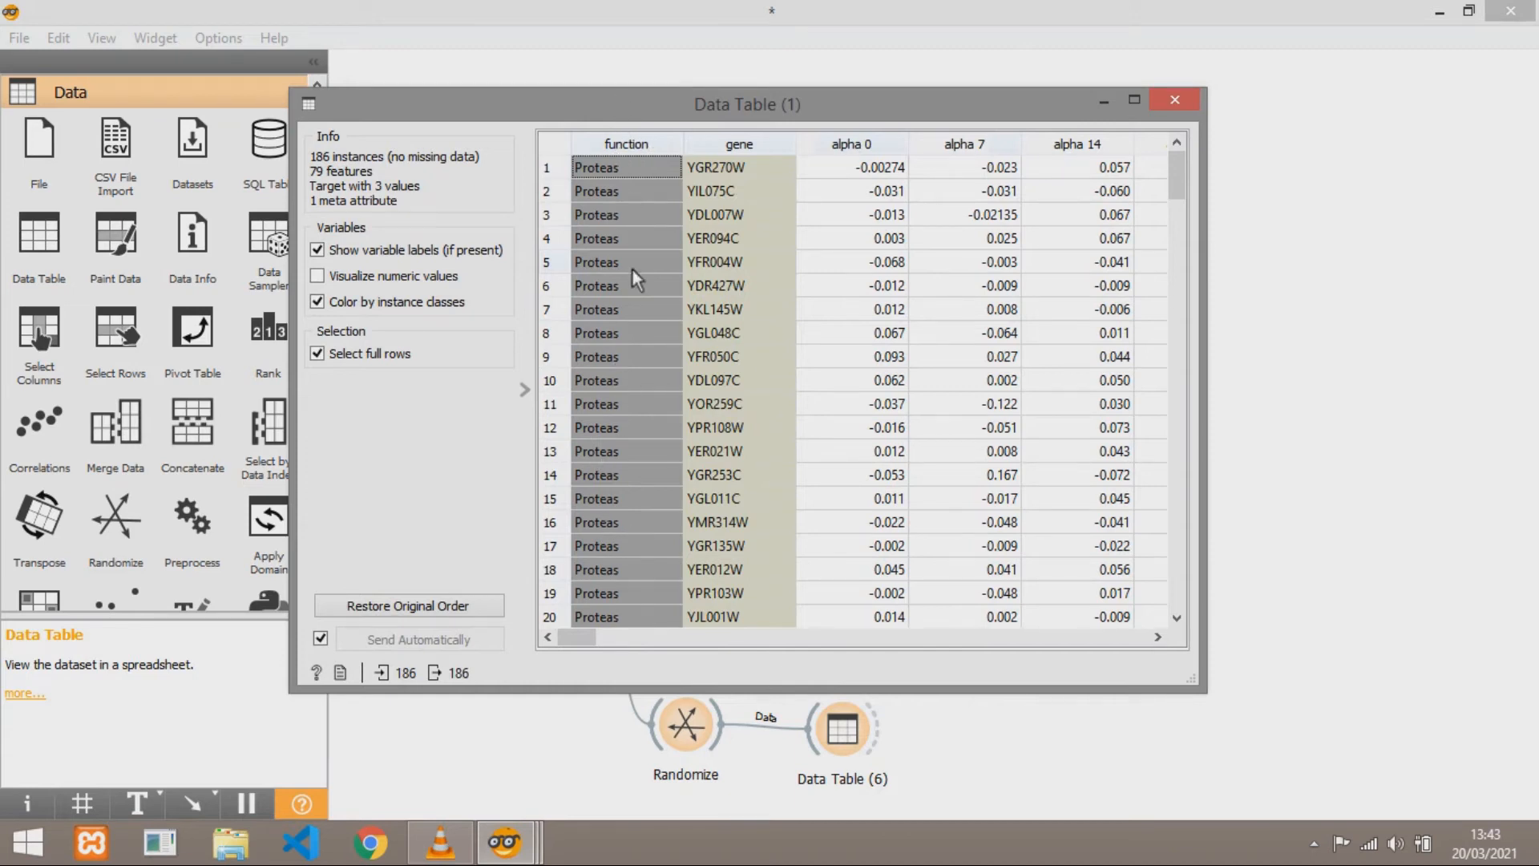
double_click(835, 738)
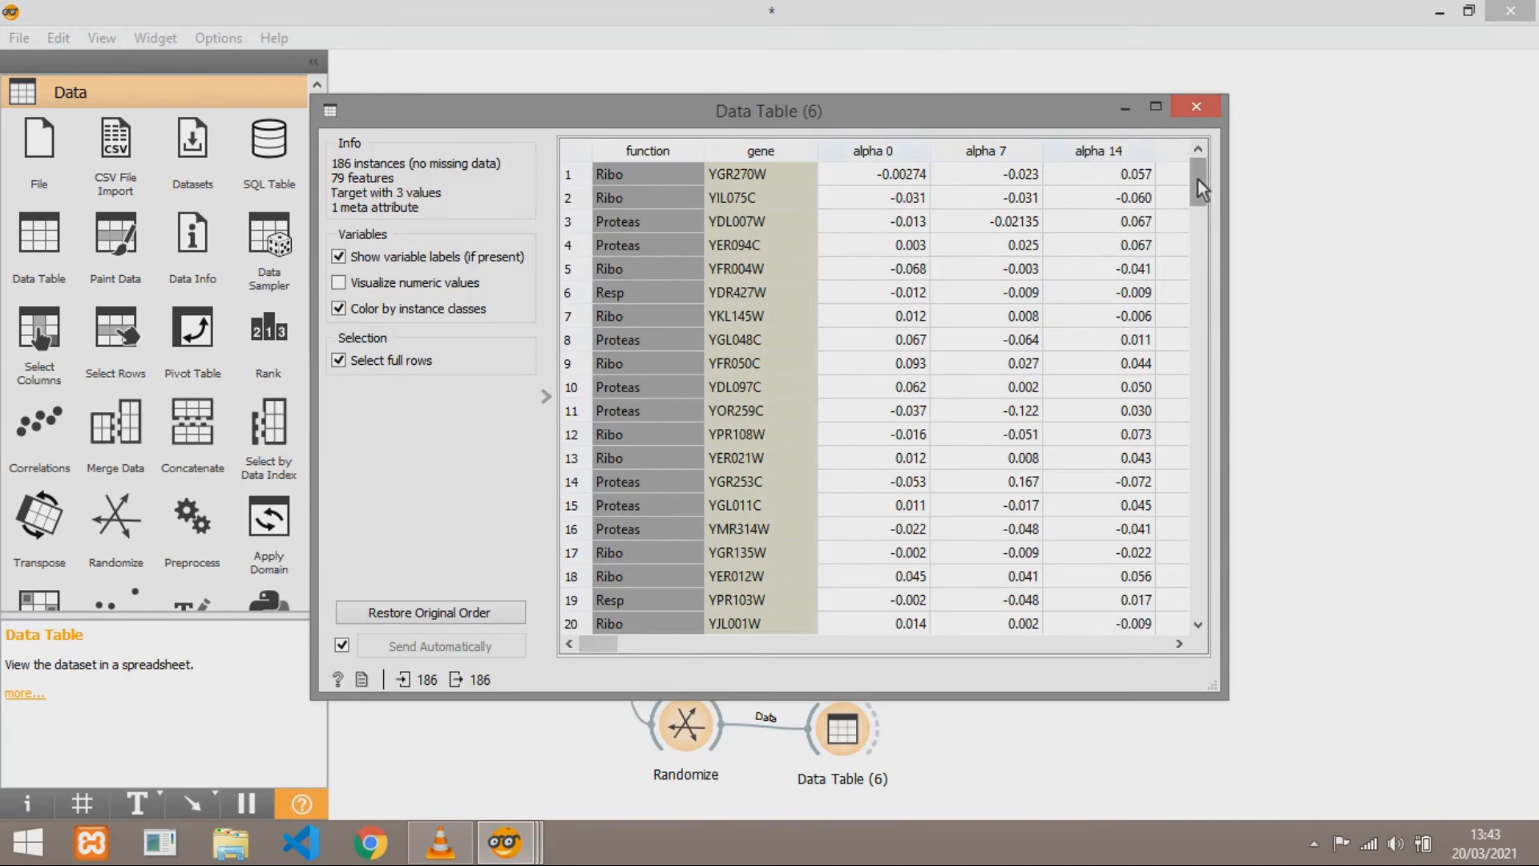
left_click_drag(1202, 180, 1199, 278)
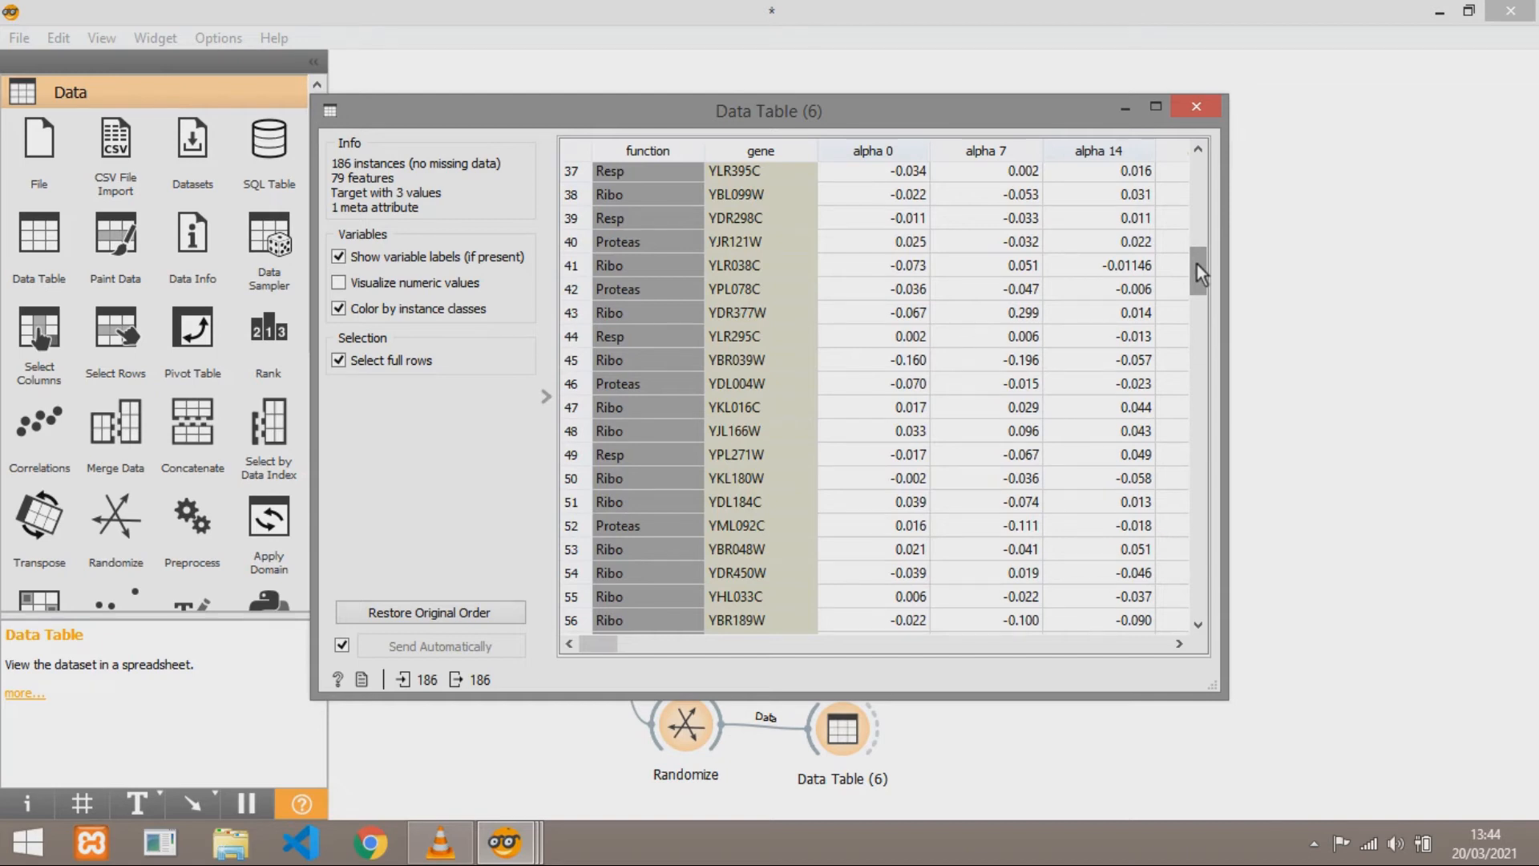
left_click(1194, 106)
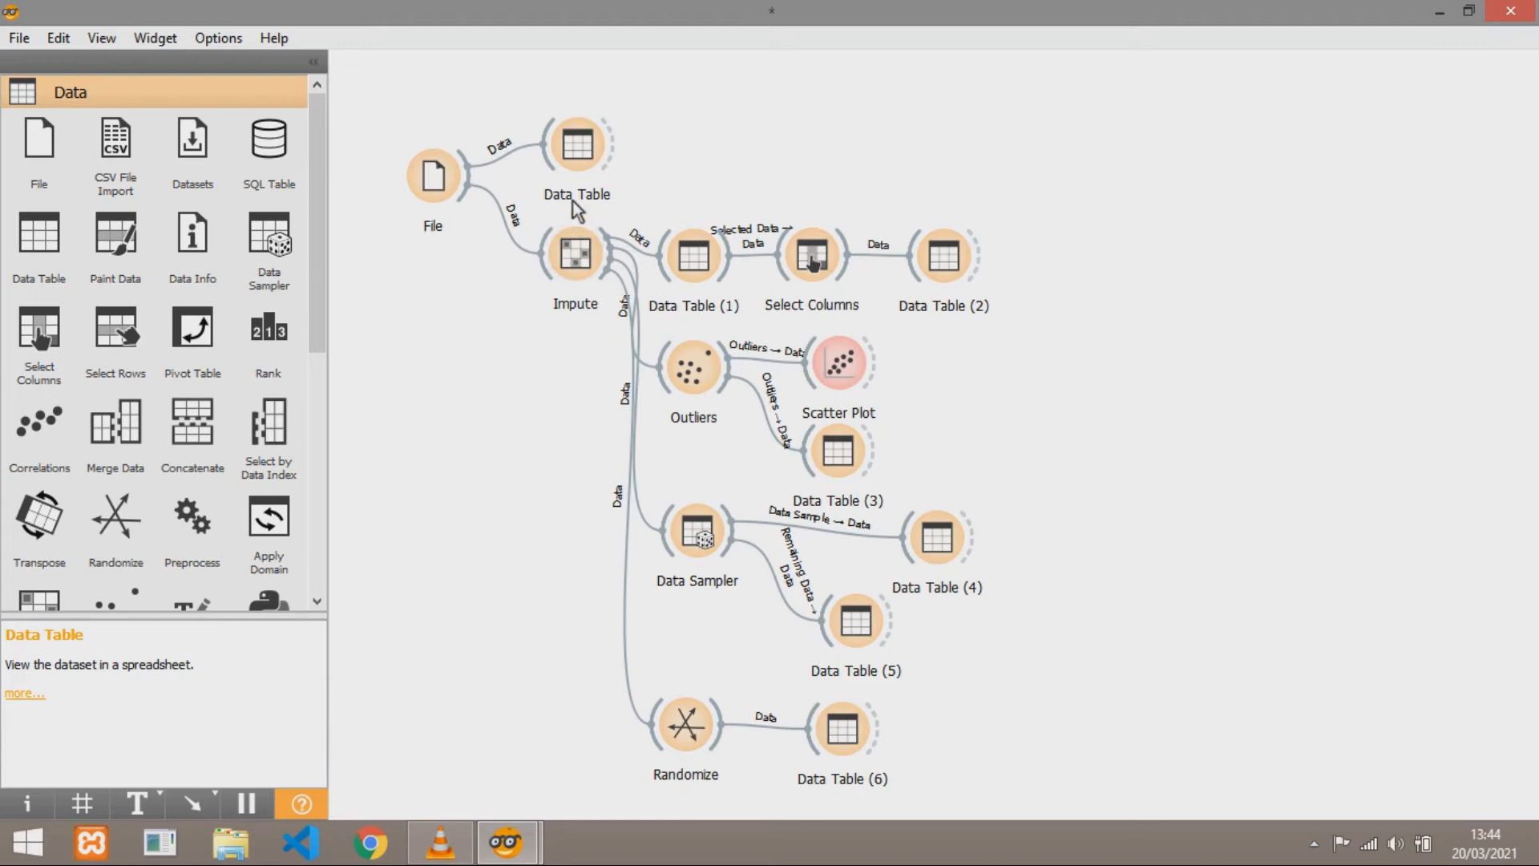
Delete every widget except File, place File slightly lower on the canvas, and check its brown-selected.tab source
left_click_drag(486, 116, 1093, 825)
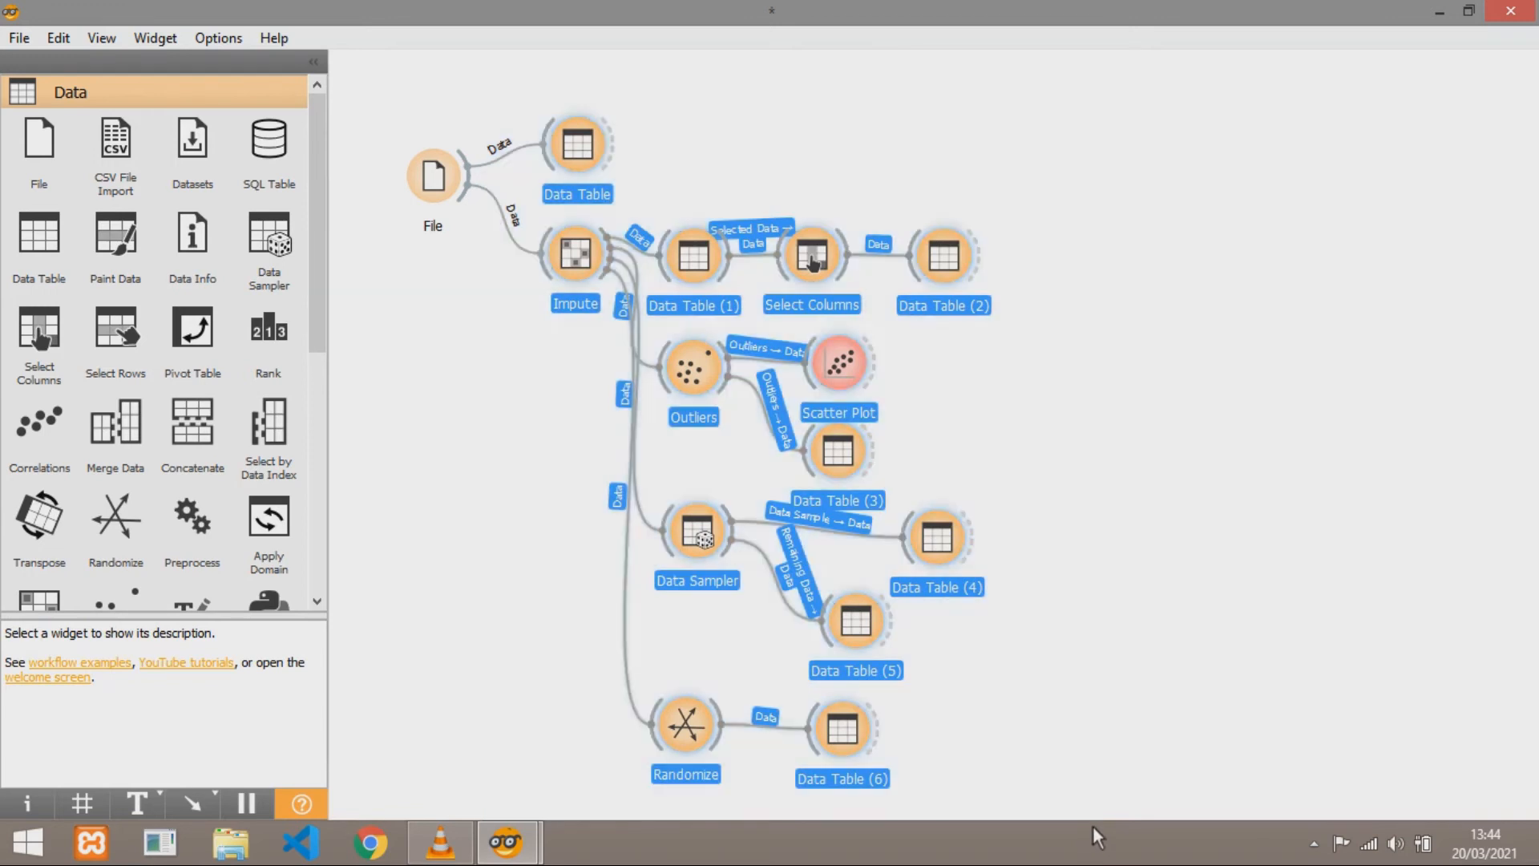
key("Delete")
left_click_drag(444, 190, 438, 258)
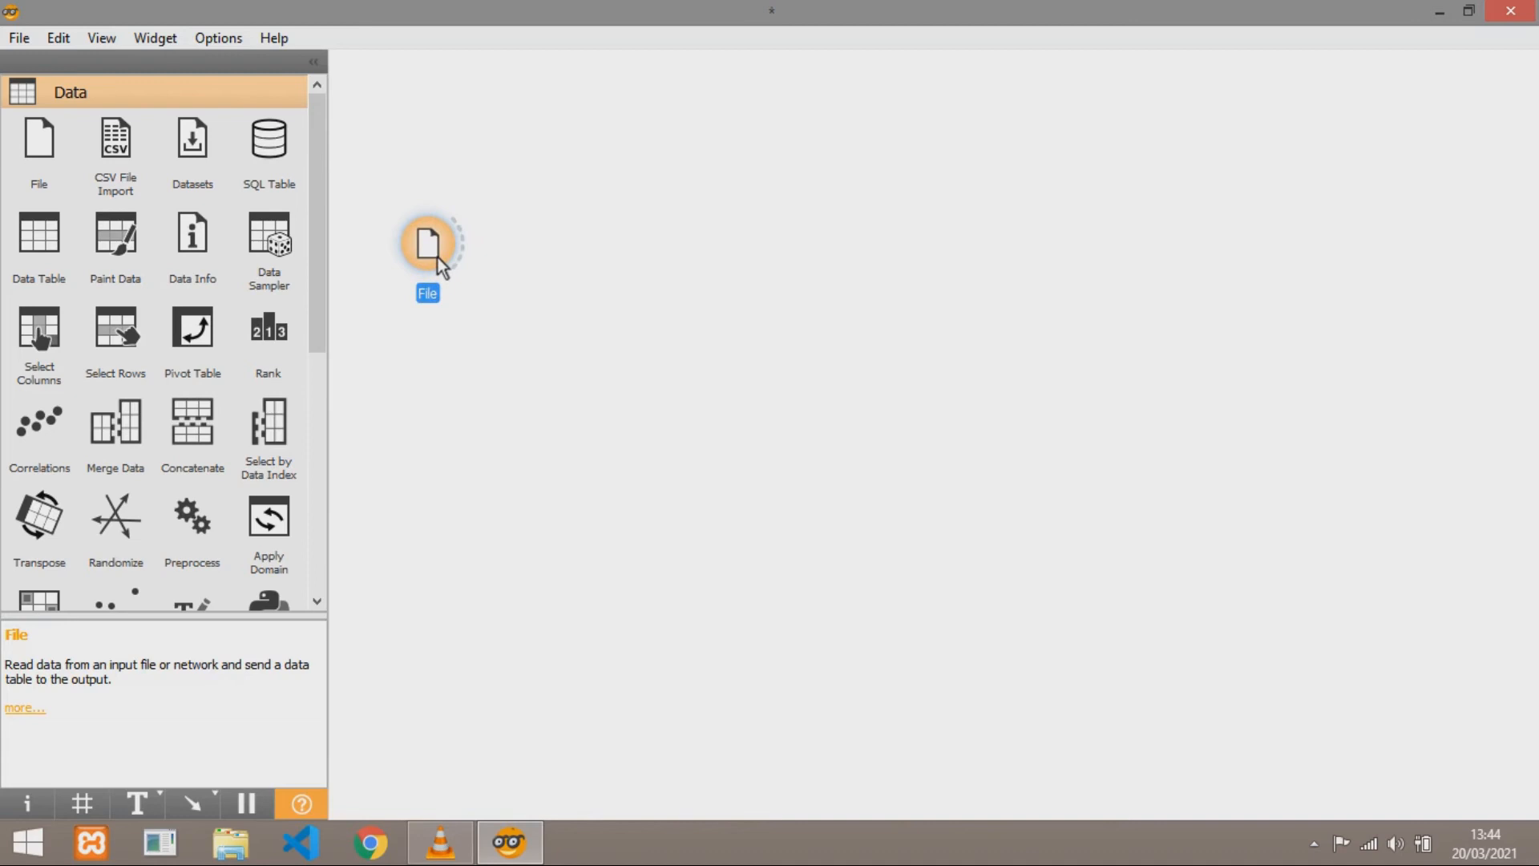
double_click(436, 256)
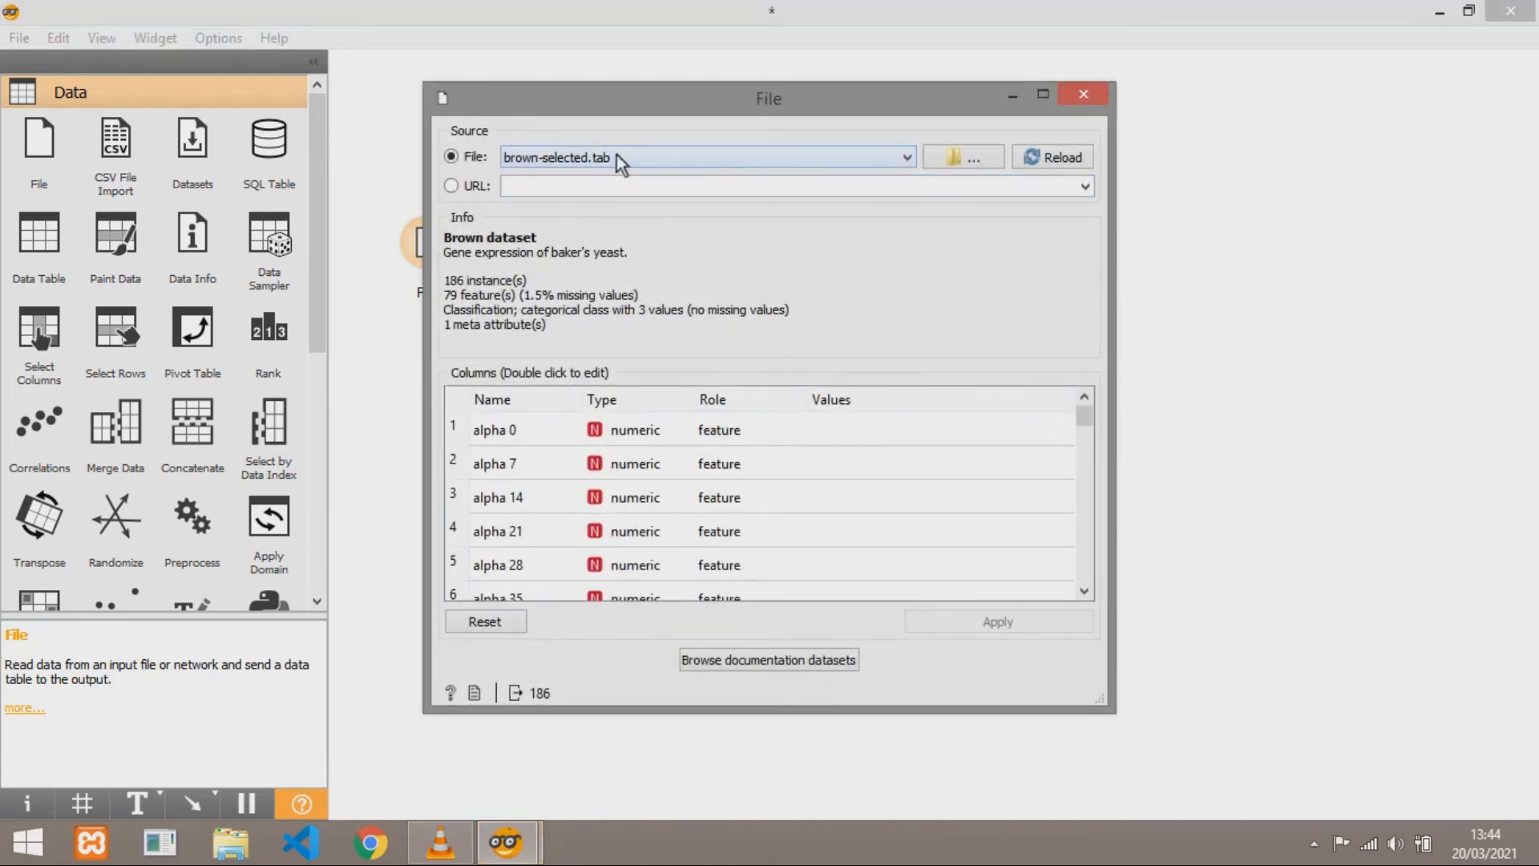
left_click(1087, 100)
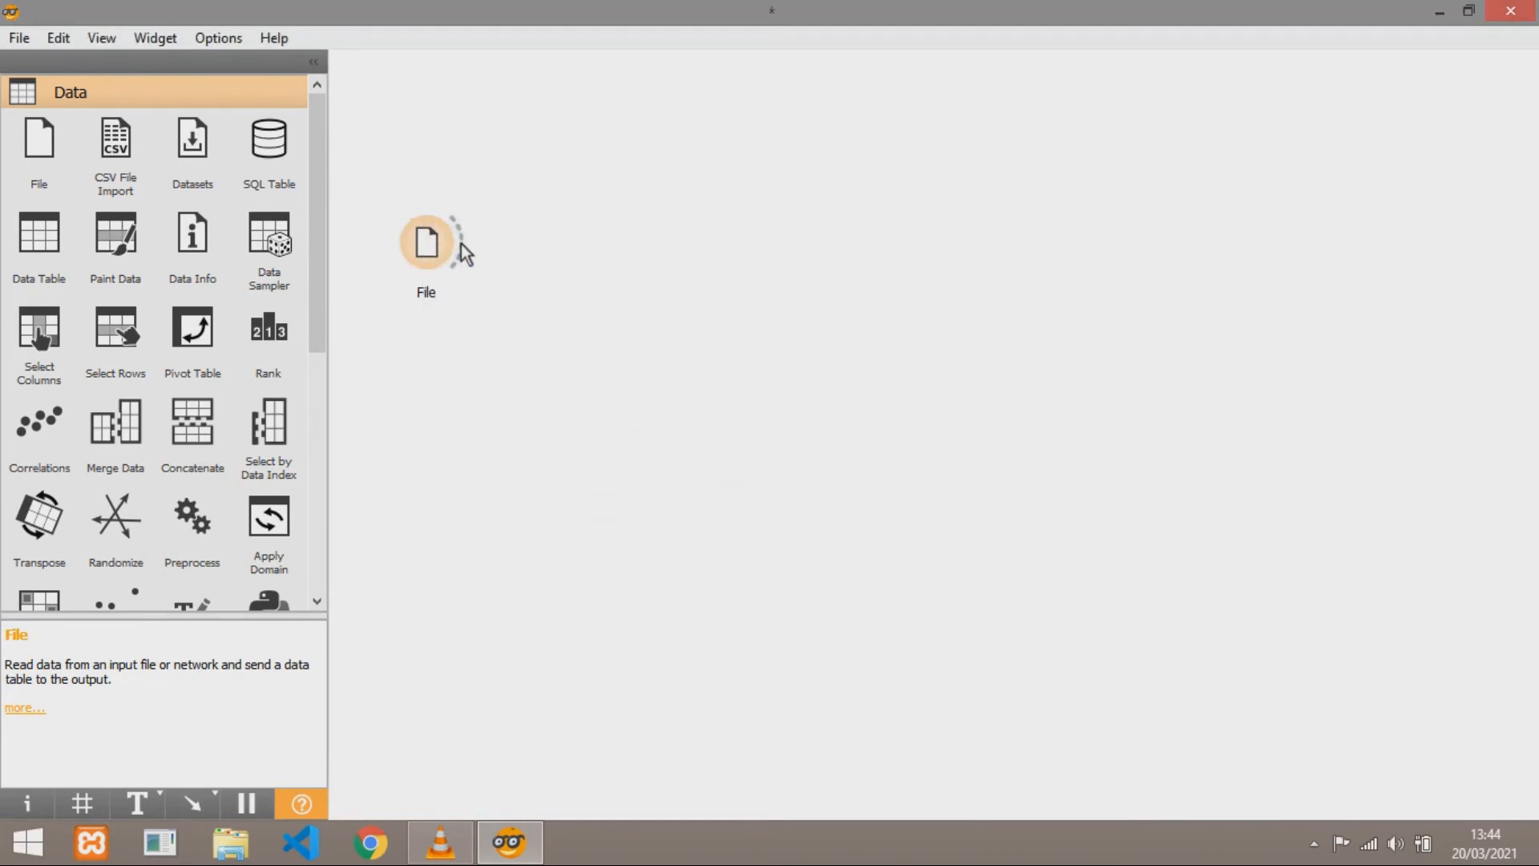
Connect a new Data Table to File, view the original data with its missing values, and close the table
left_click_drag(458, 245, 517, 210)
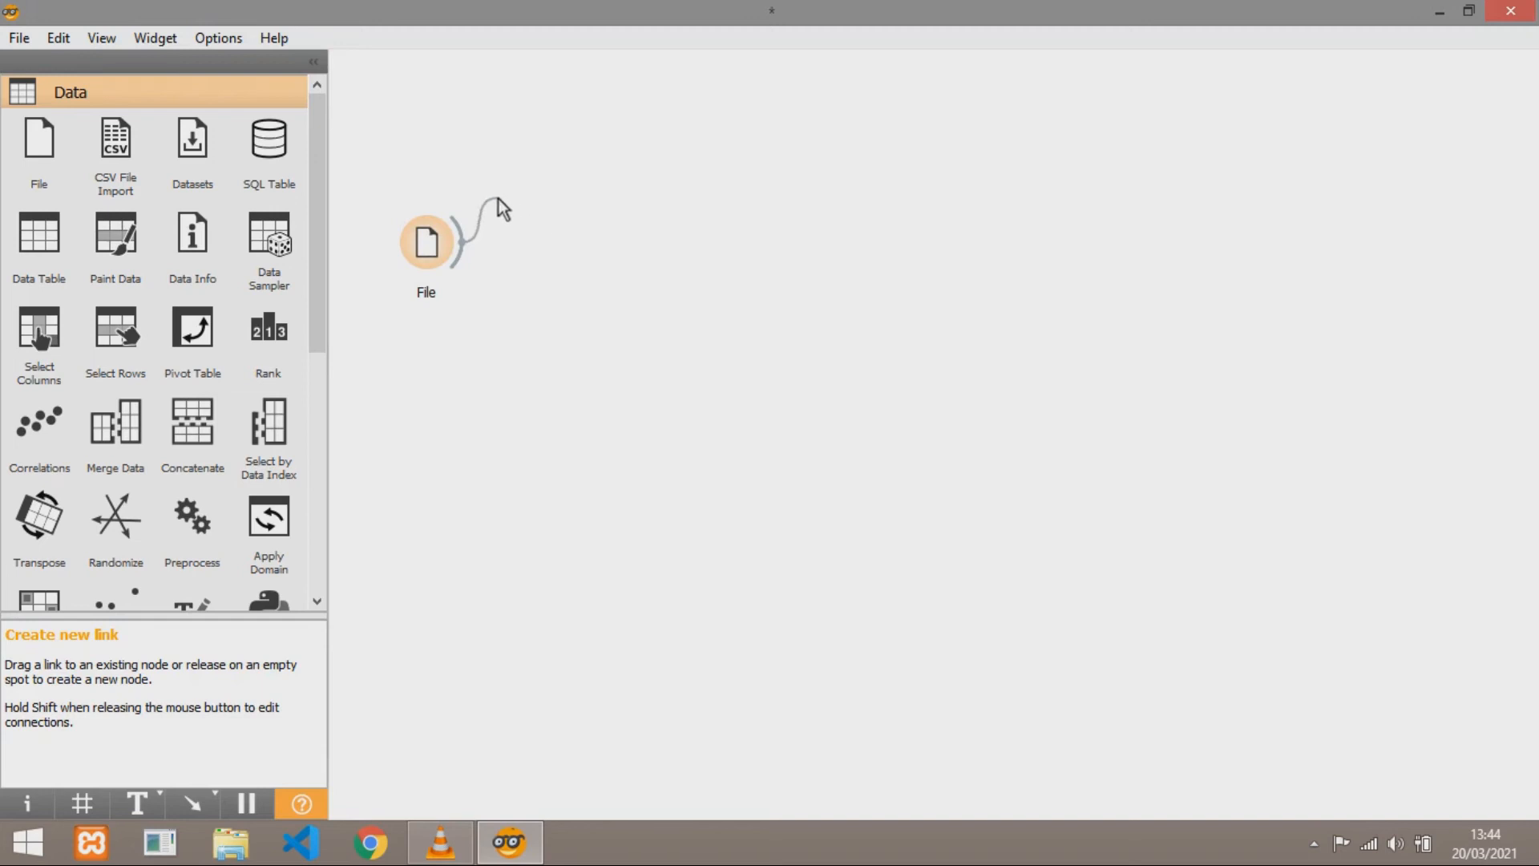
left_click_drag(494, 201, 494, 201)
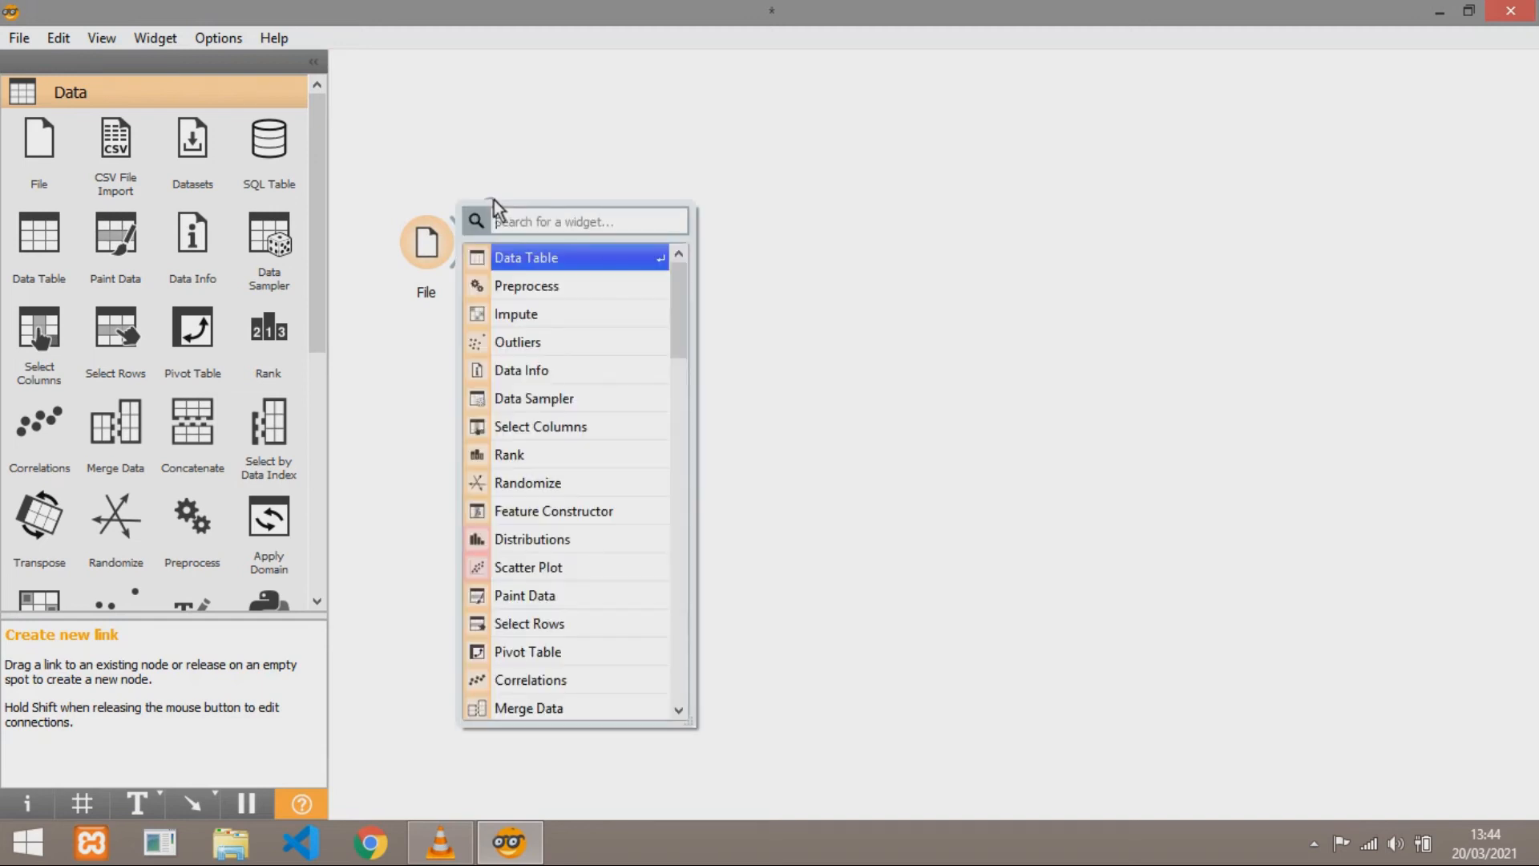
left_click(532, 258)
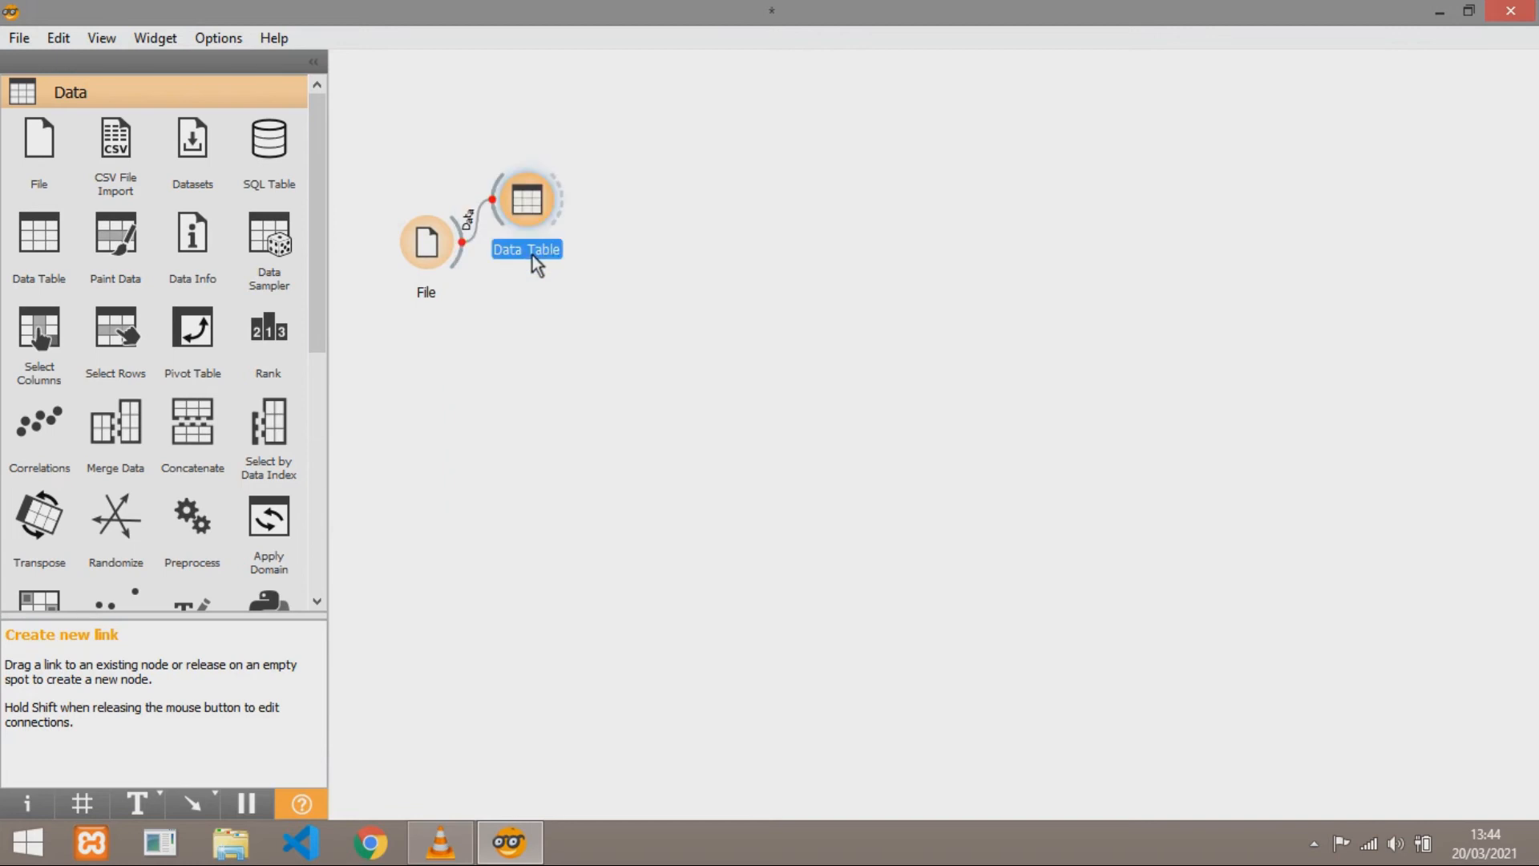
double_click(539, 191)
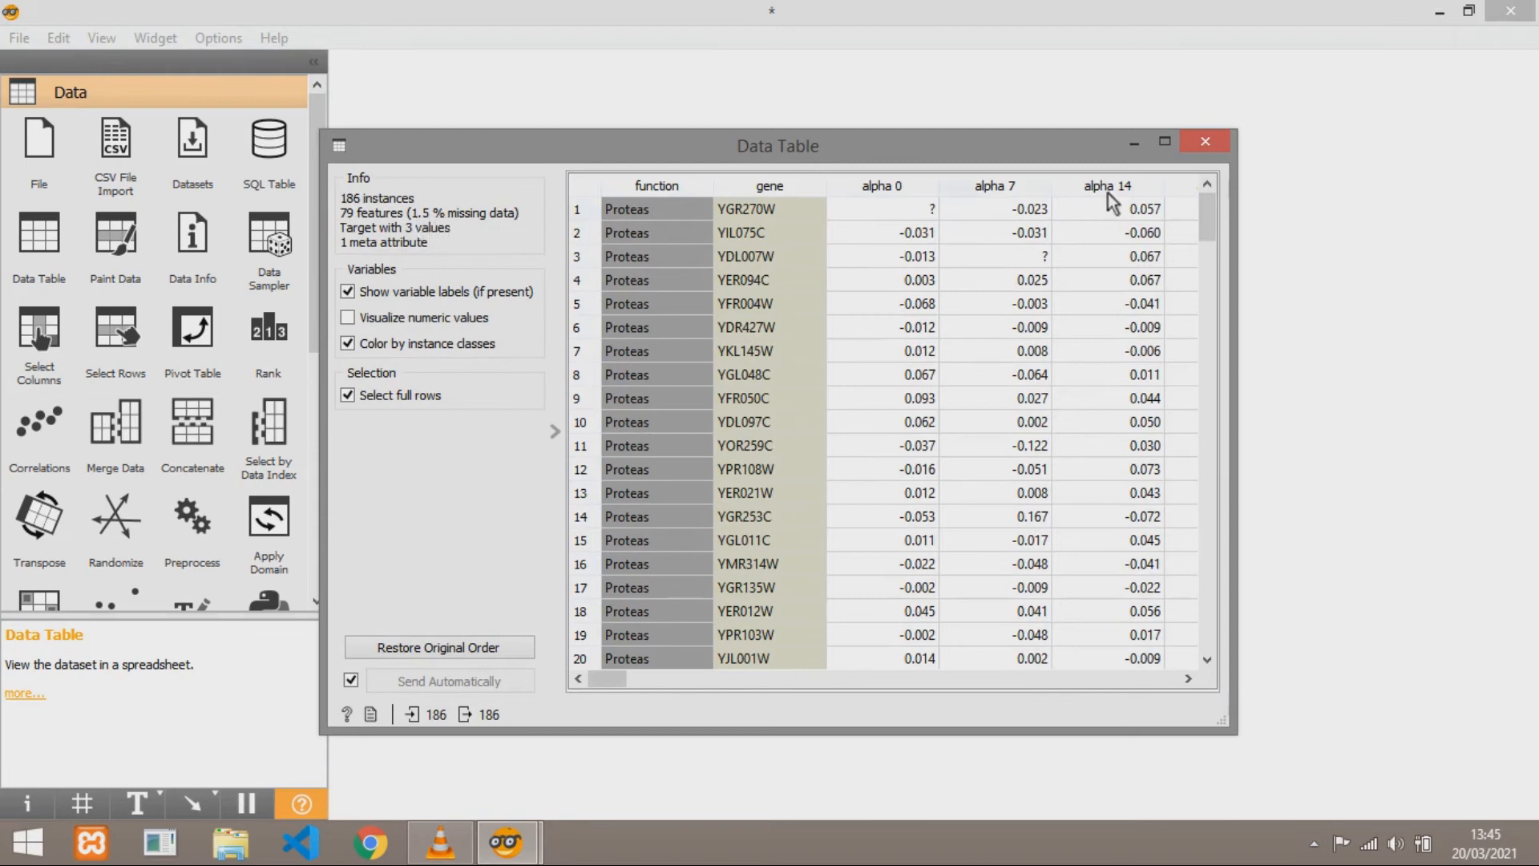
left_click(1219, 144)
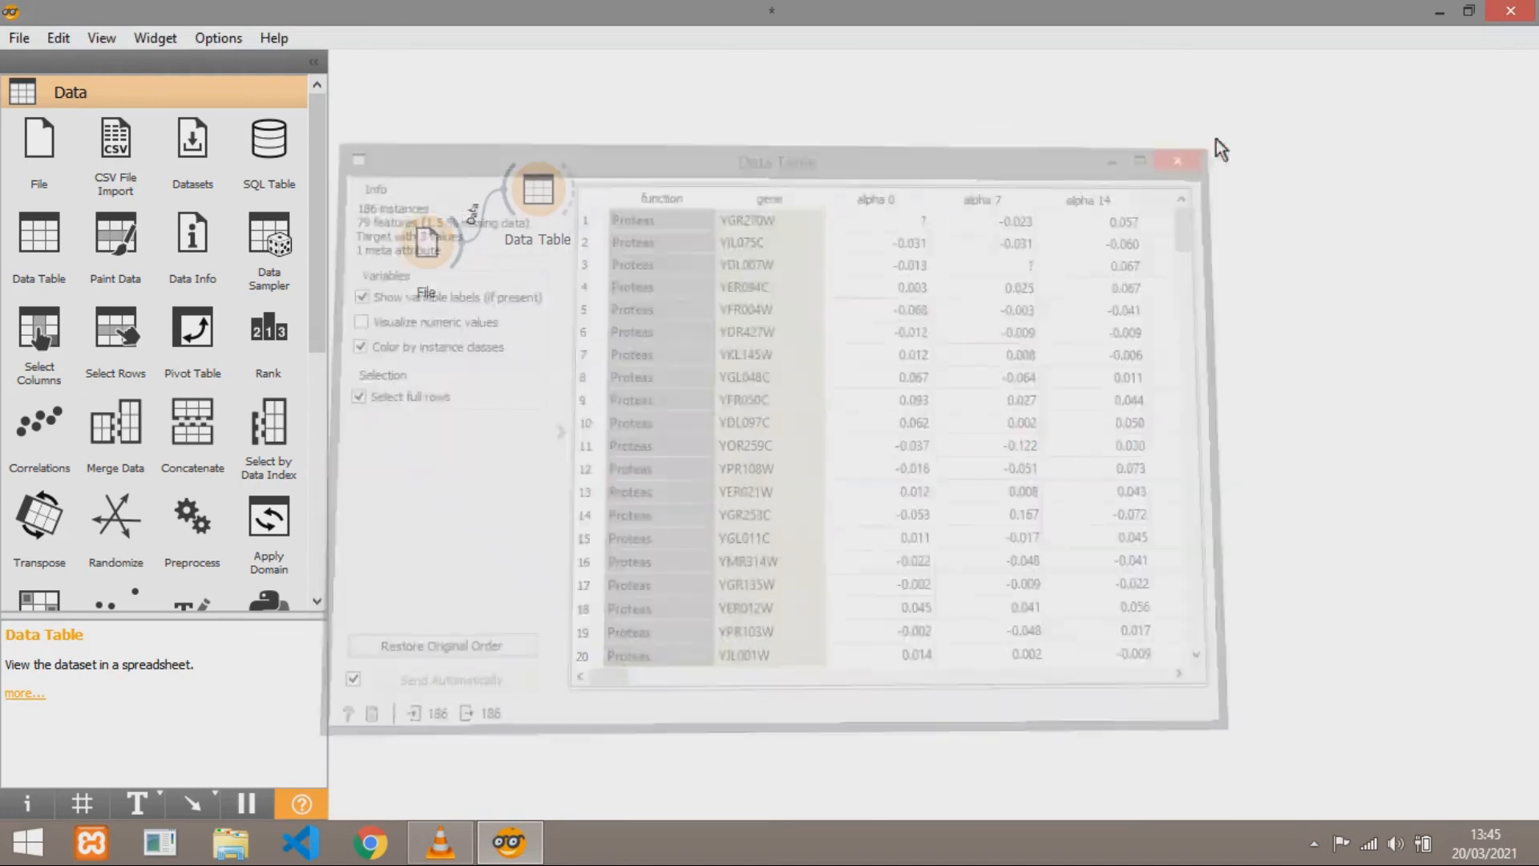
Add a Preprocess widget fed by File and position it below the Data Table
left_click_drag(465, 256, 538, 300)
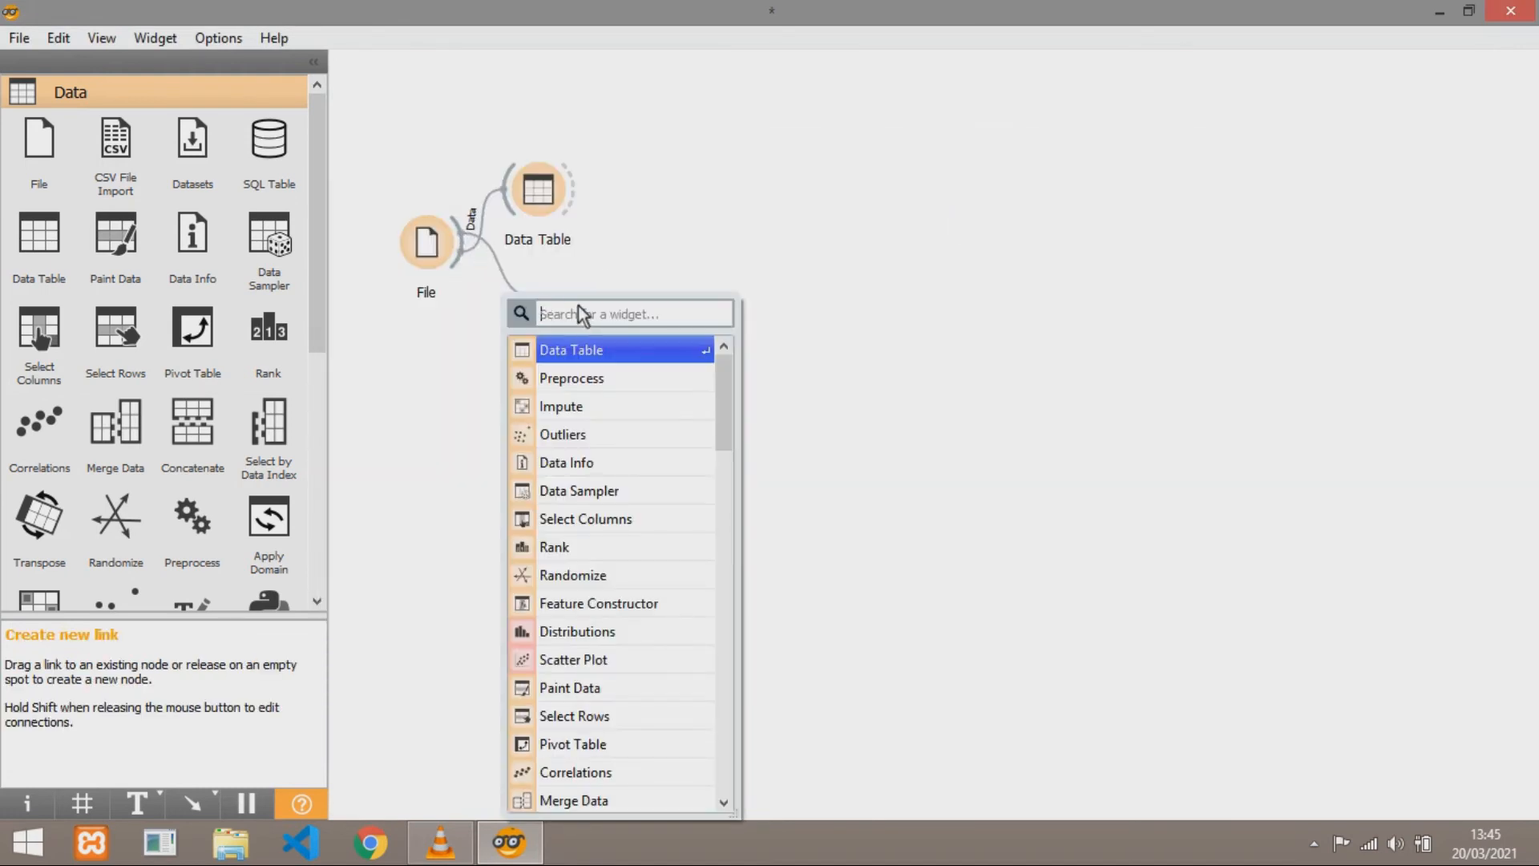
left_click(605, 379)
left_click_drag(585, 304, 574, 299)
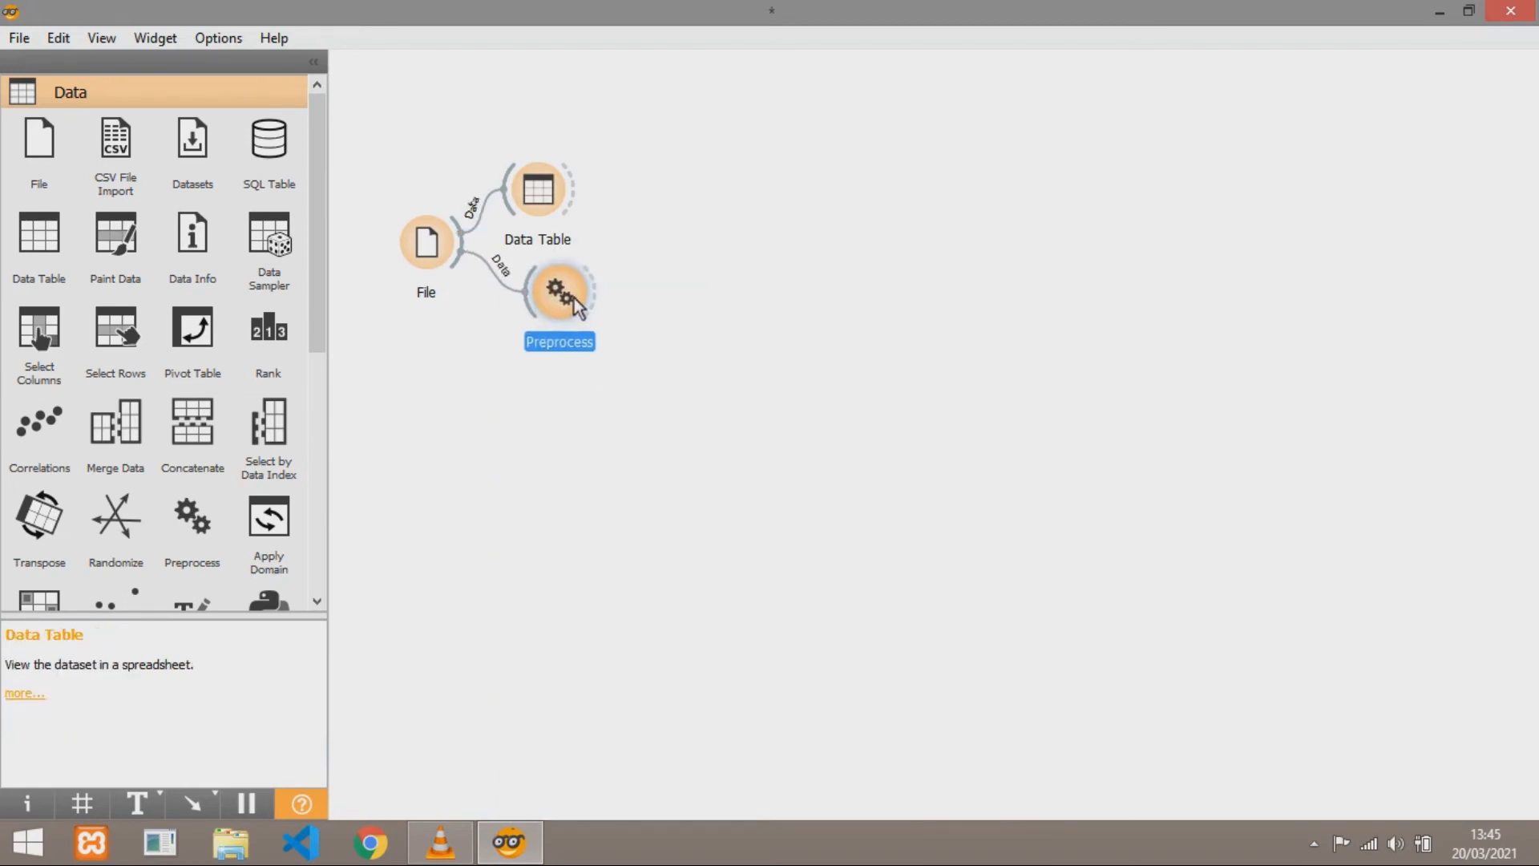
Replace the existing imputation in Preprocess with a fresh Impute Missing Values preprocessor using Average/Most frequent
double_click(572, 300)
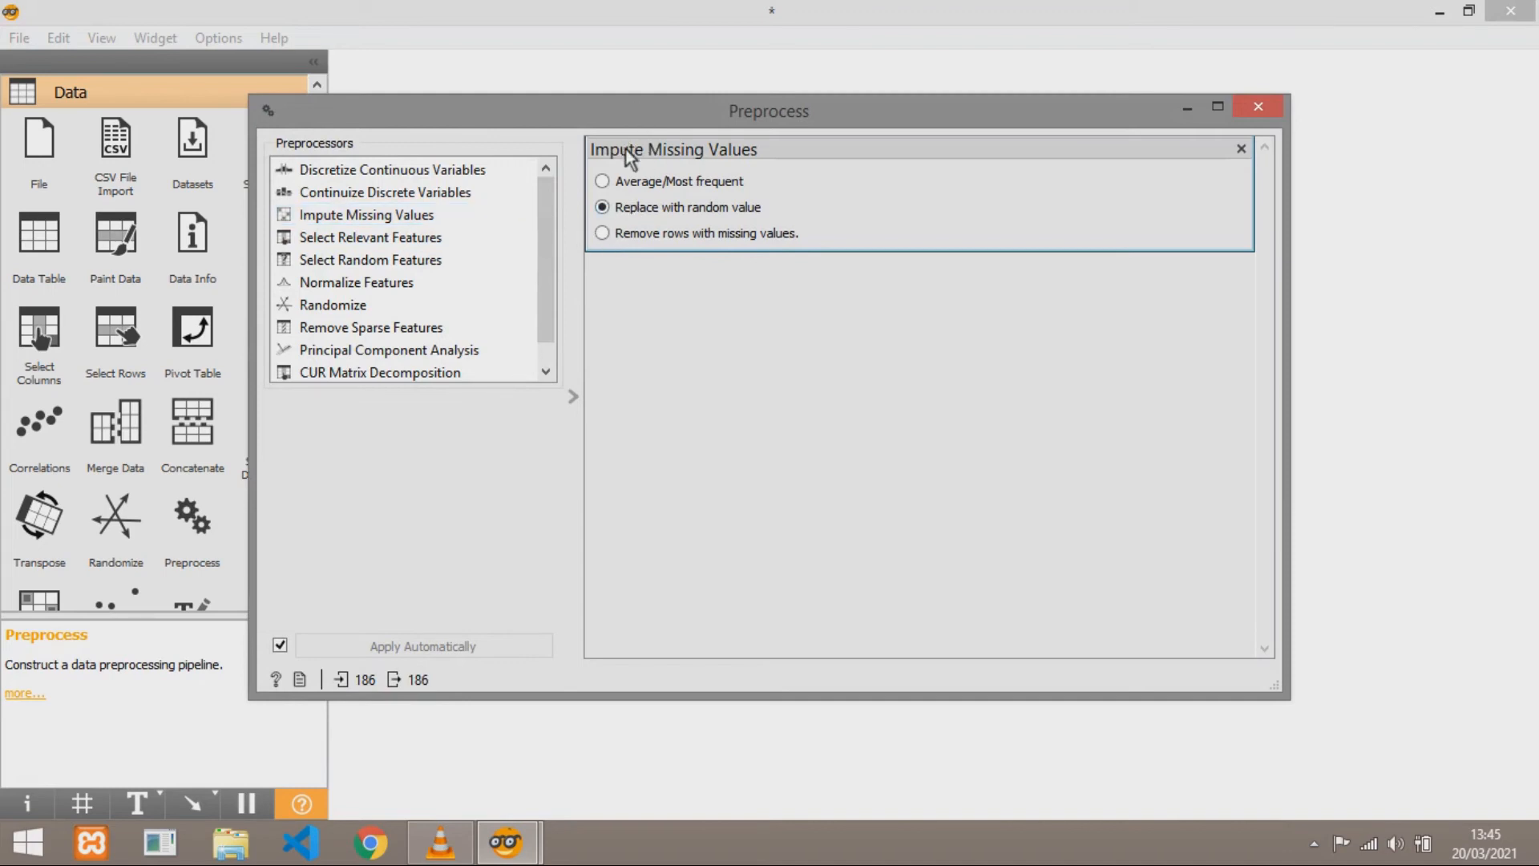
left_click(1241, 149)
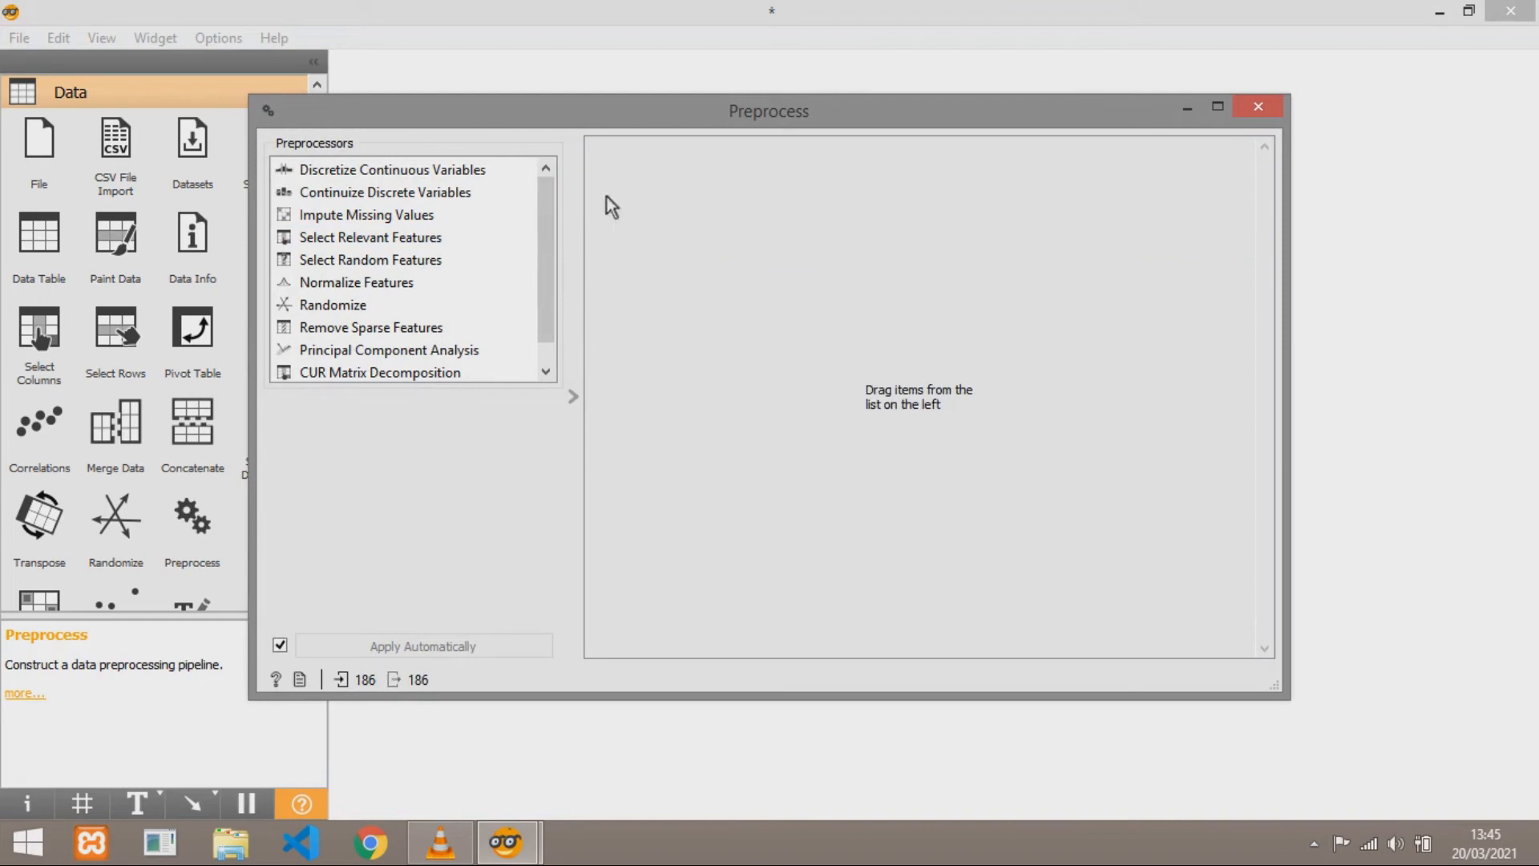
left_click(363, 217)
left_click_drag(672, 197, 670, 190)
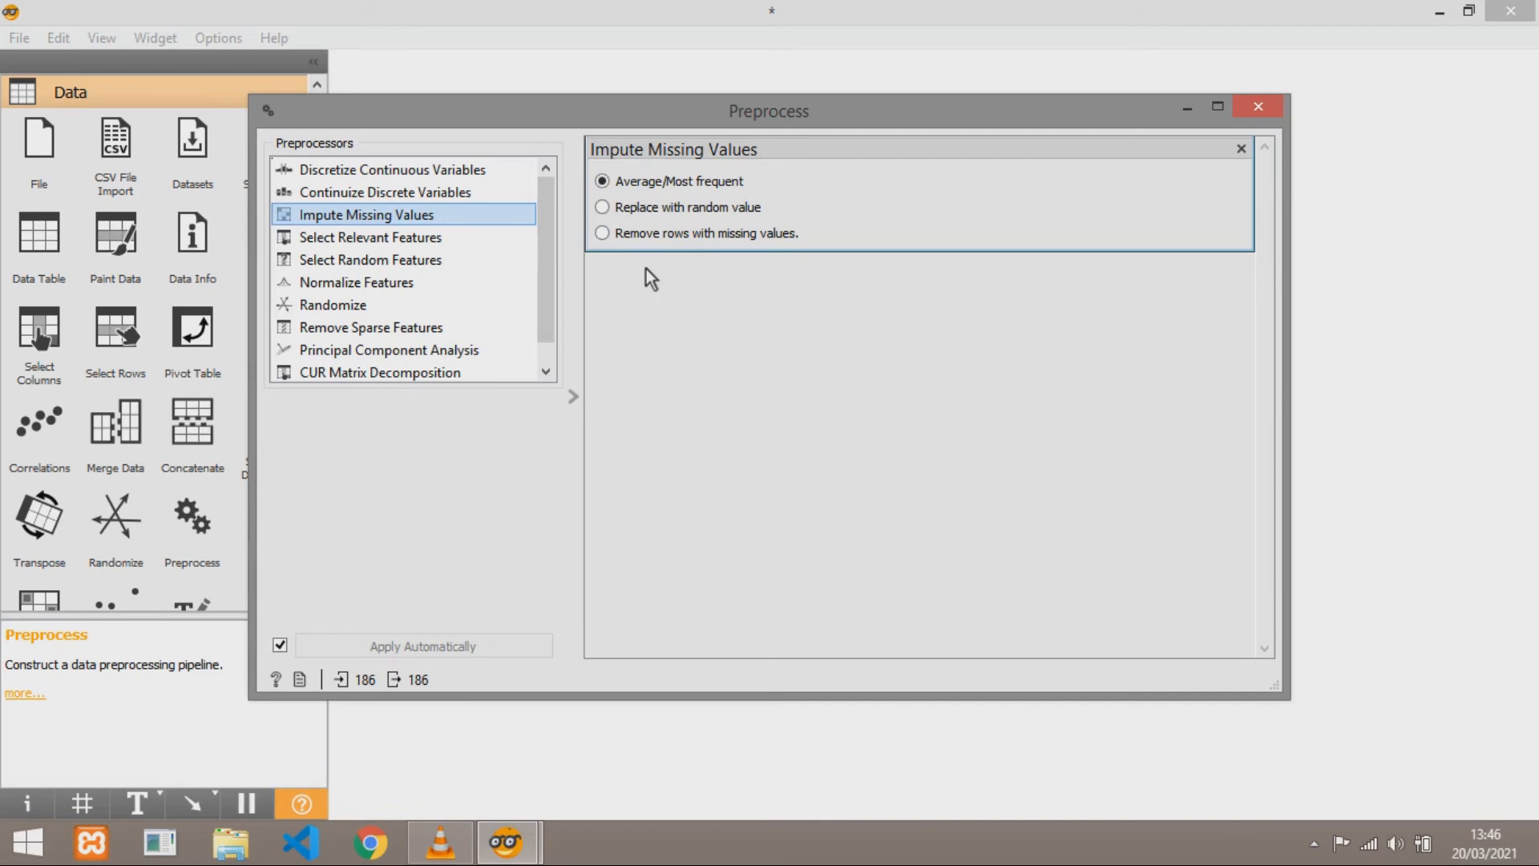
Add Select Relevant Features after the imputation in Preprocess, scored by Information Gain with a fixed number of 10 features
left_click(421, 237)
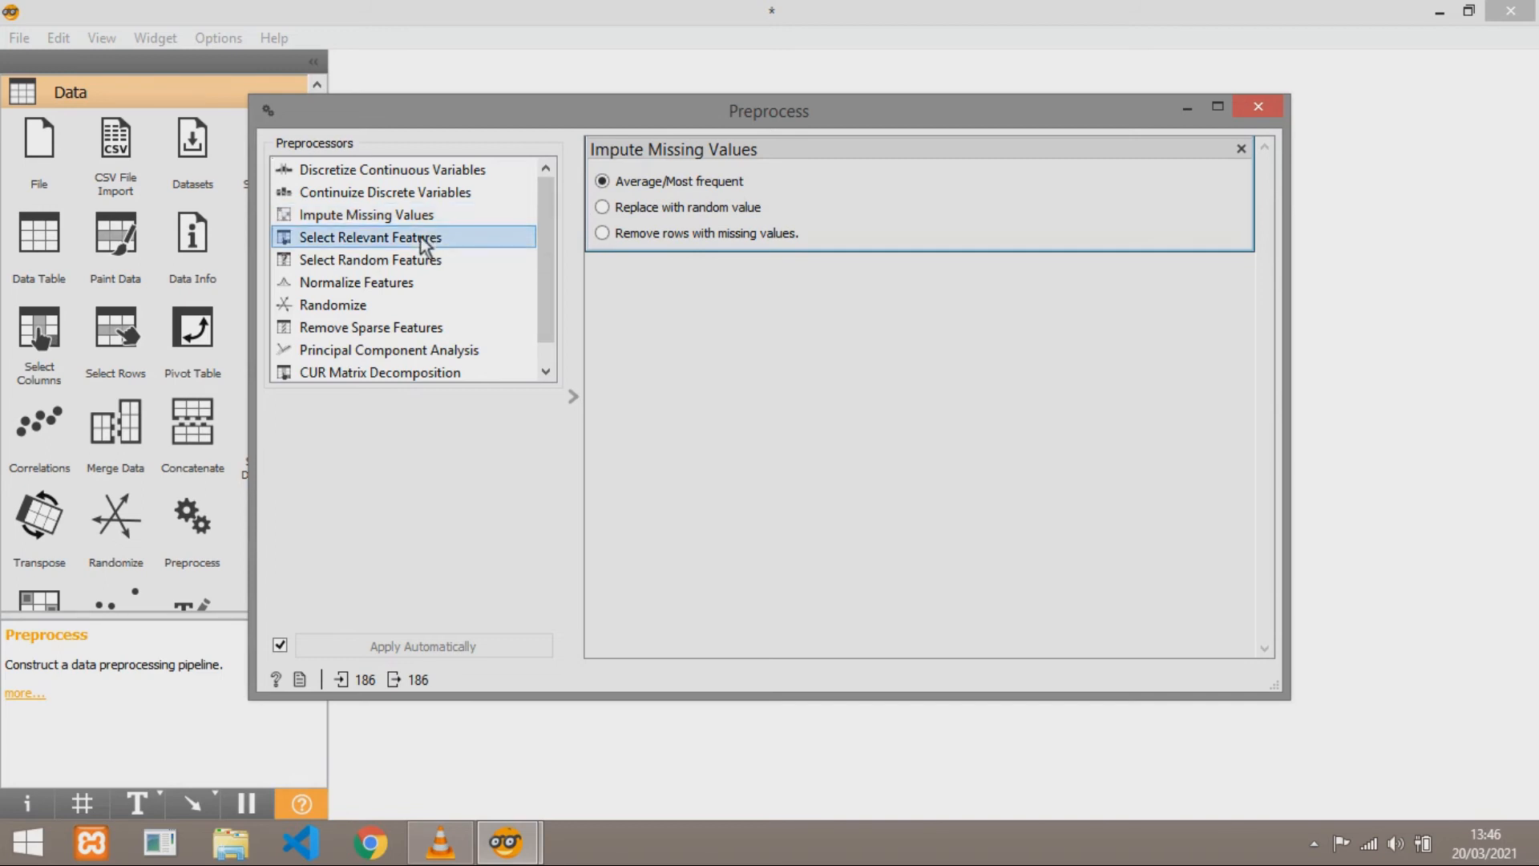
left_click_drag(759, 290, 759, 290)
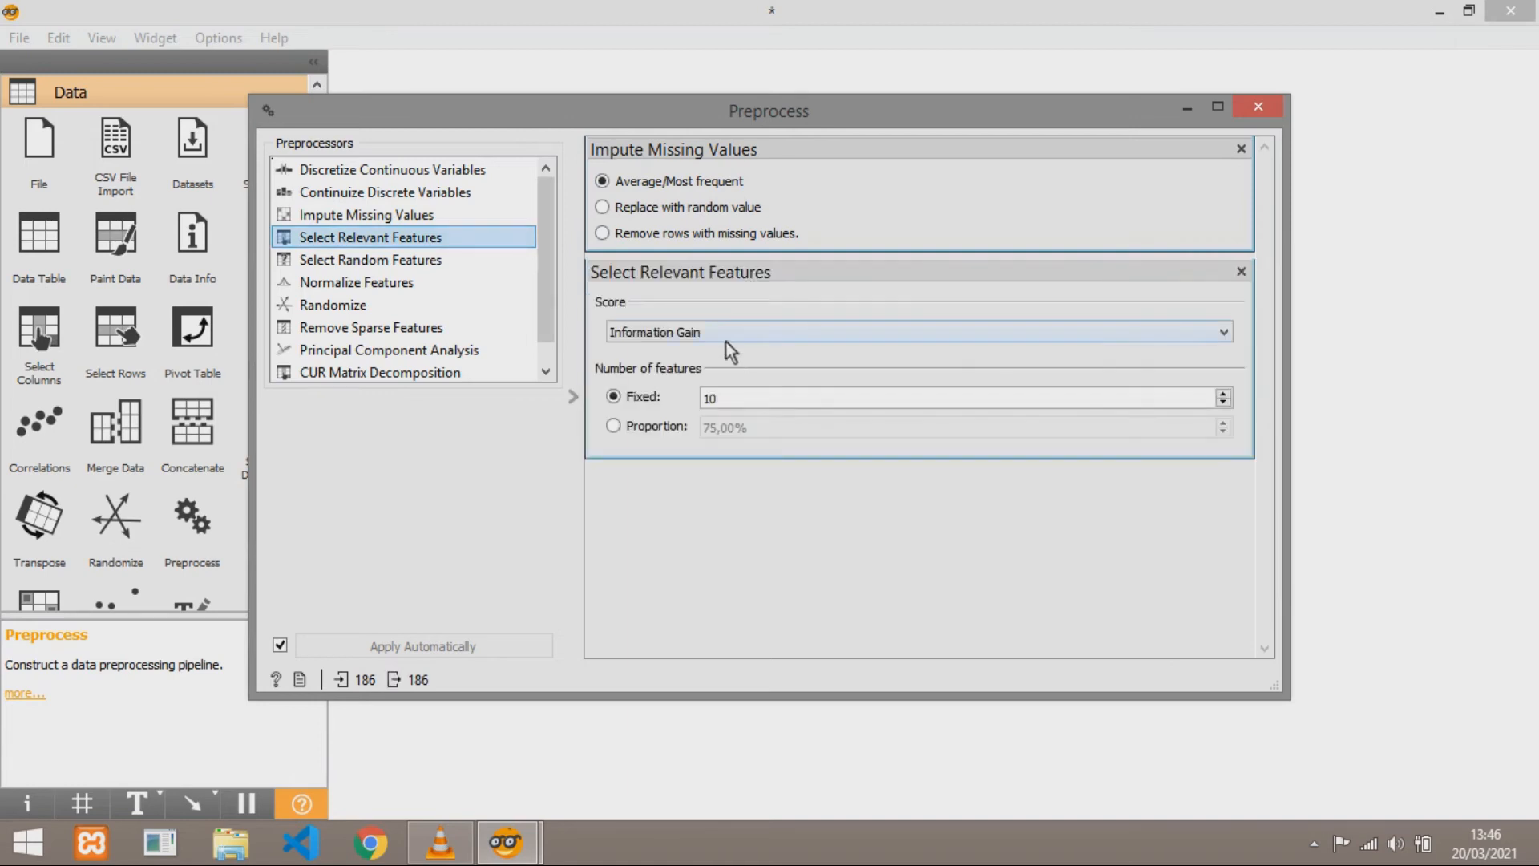
left_click_drag(643, 124, 796, 99)
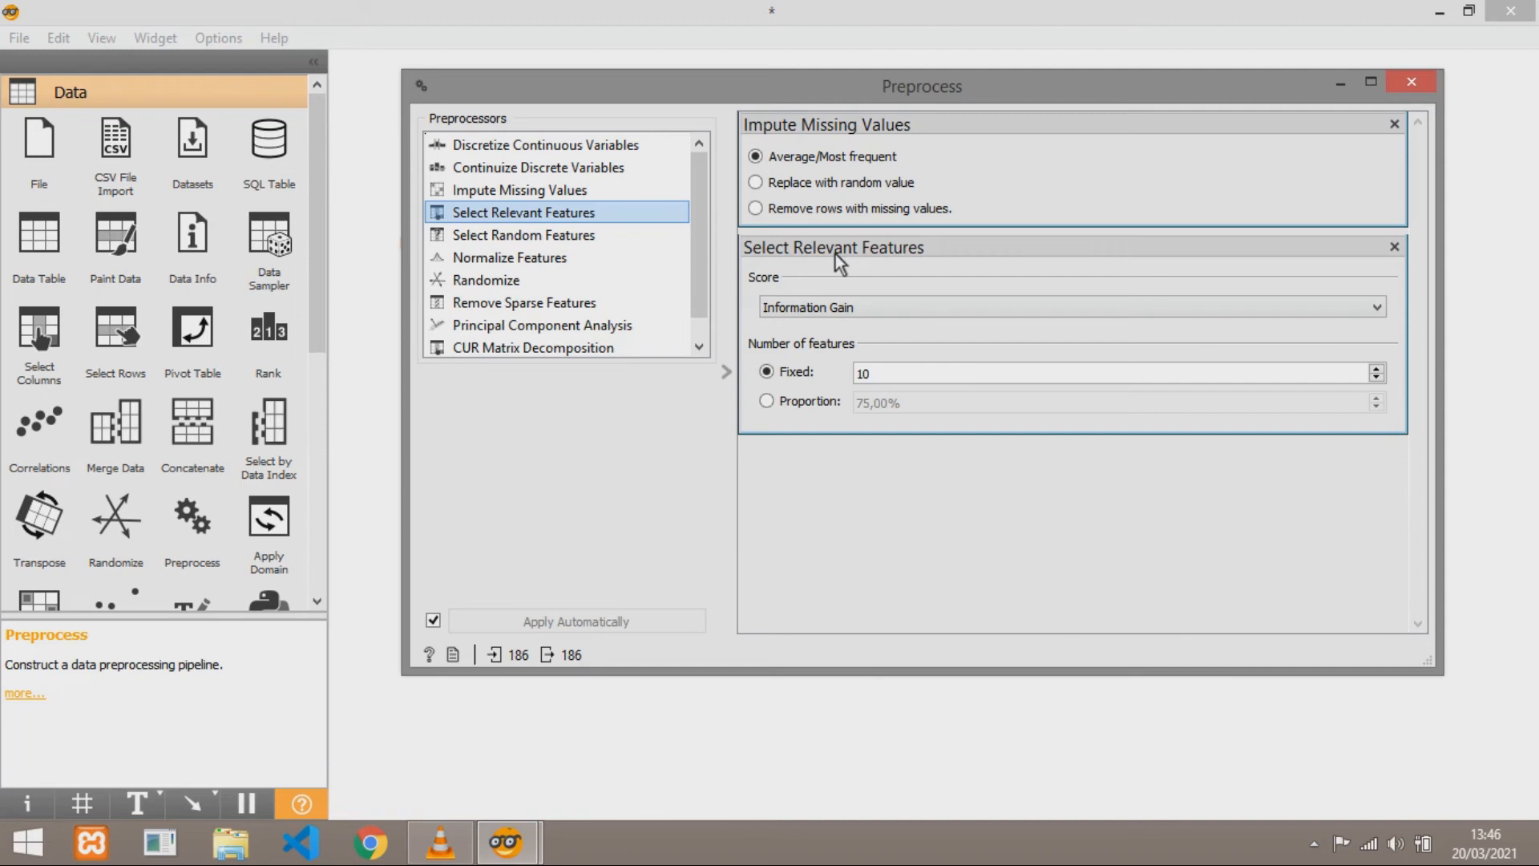
left_click(1339, 83)
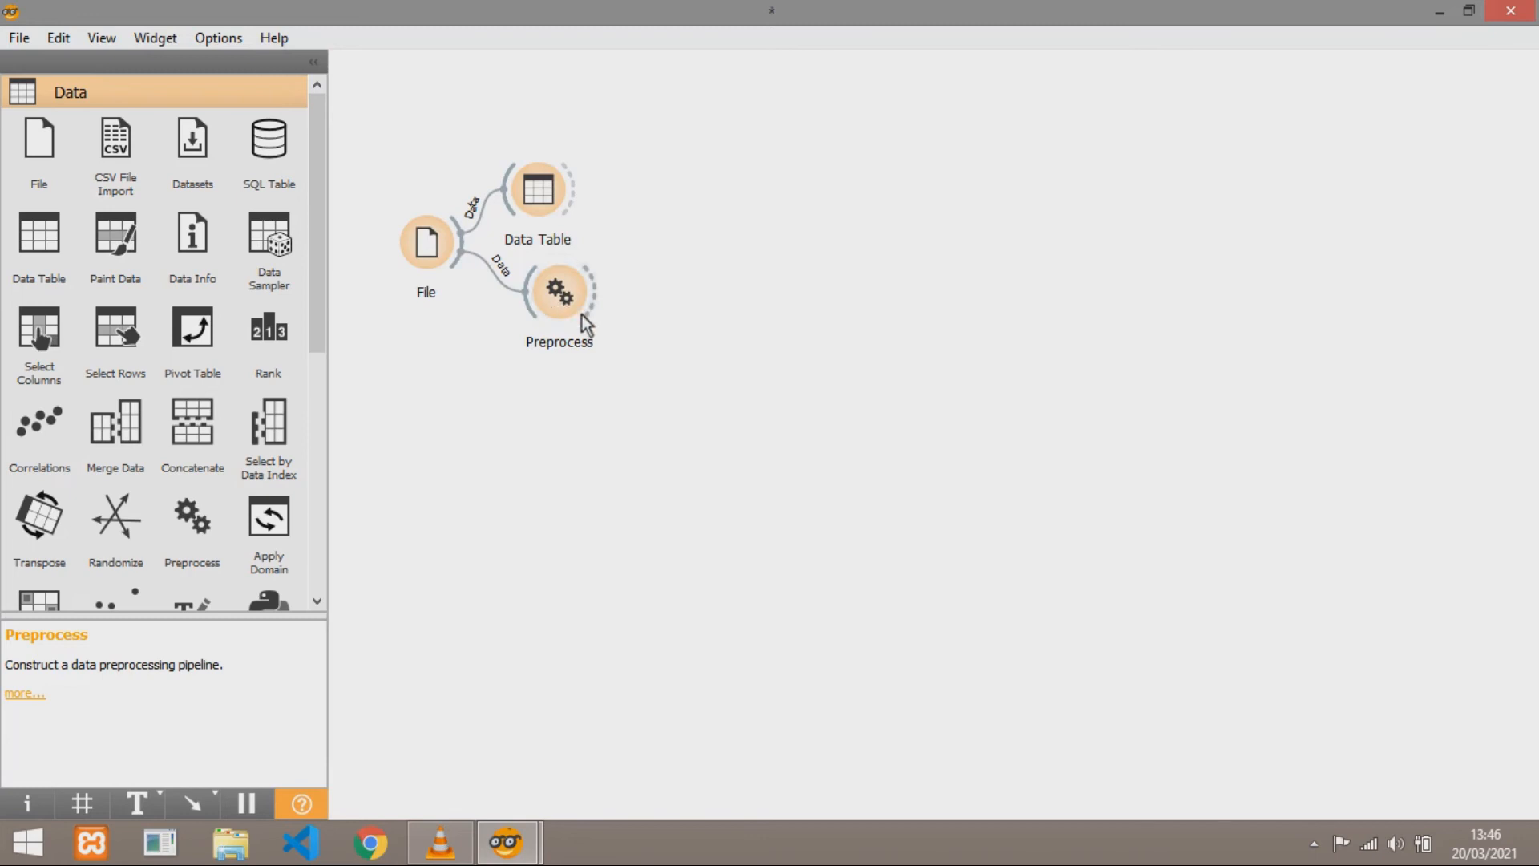
Connect a Rank widget to the Preprocess output and view the scores of the selected features
left_click_drag(571, 317, 641, 410)
left_click(709, 411)
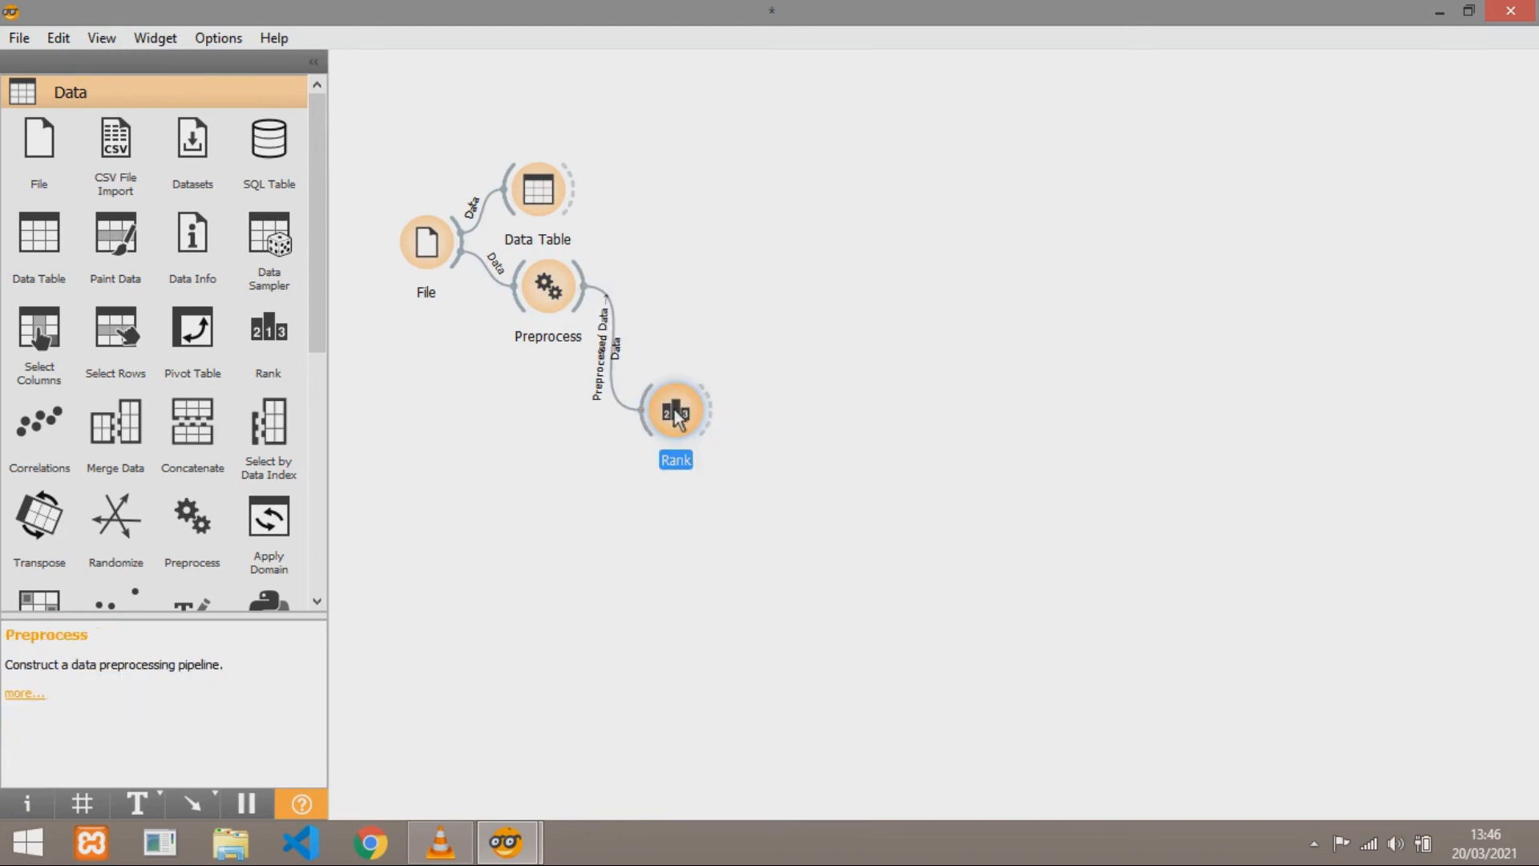
double_click(675, 410)
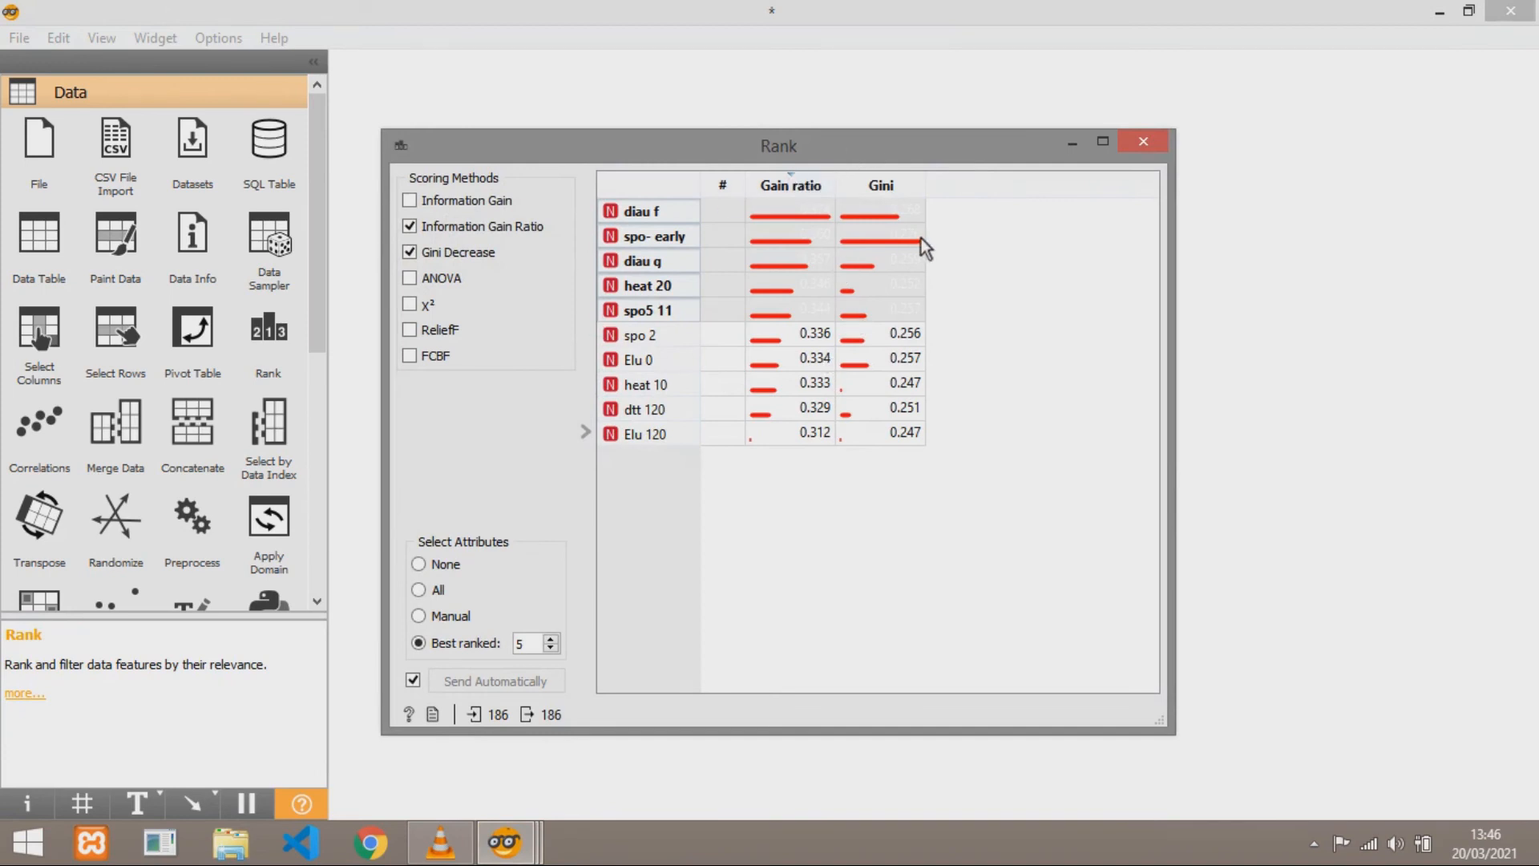
Close the Rank results and review the fixed number of features under Select Relevant Features in Preprocess
mouse_move(921, 238)
left_click(1074, 143)
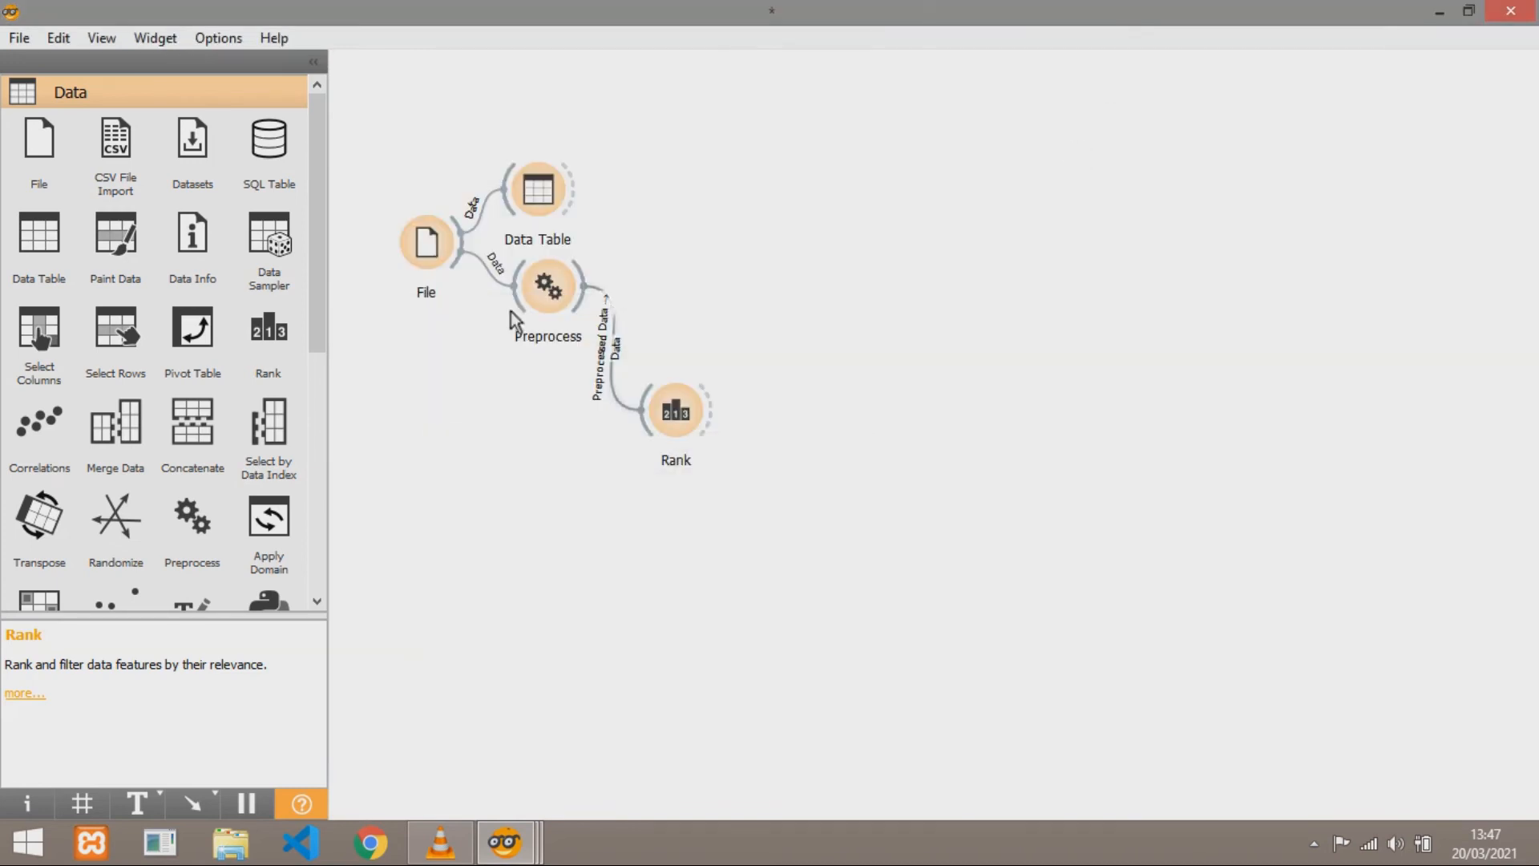
double_click(542, 305)
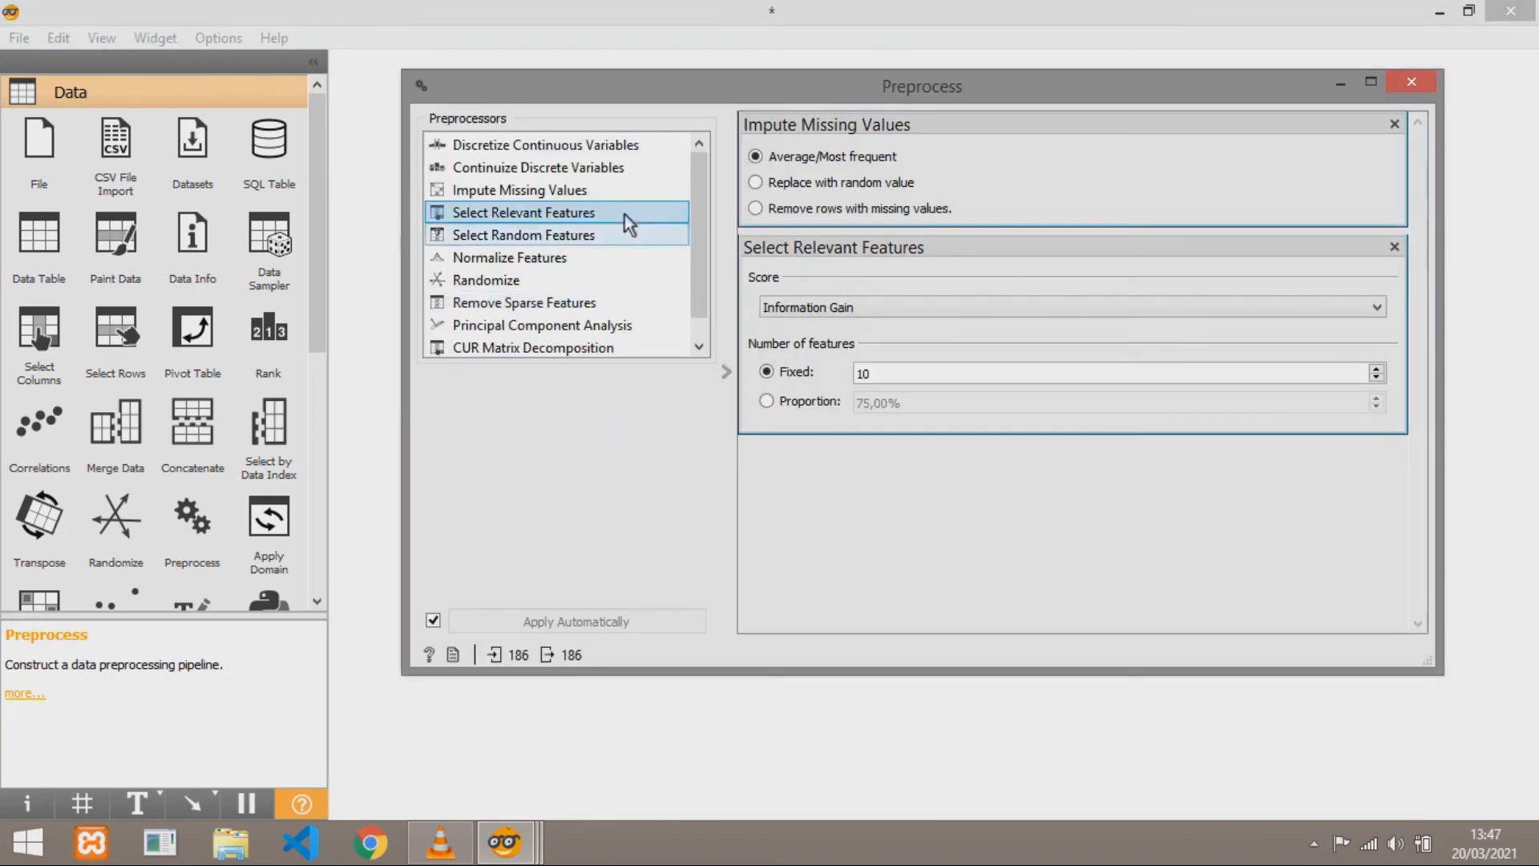
left_click(886, 374)
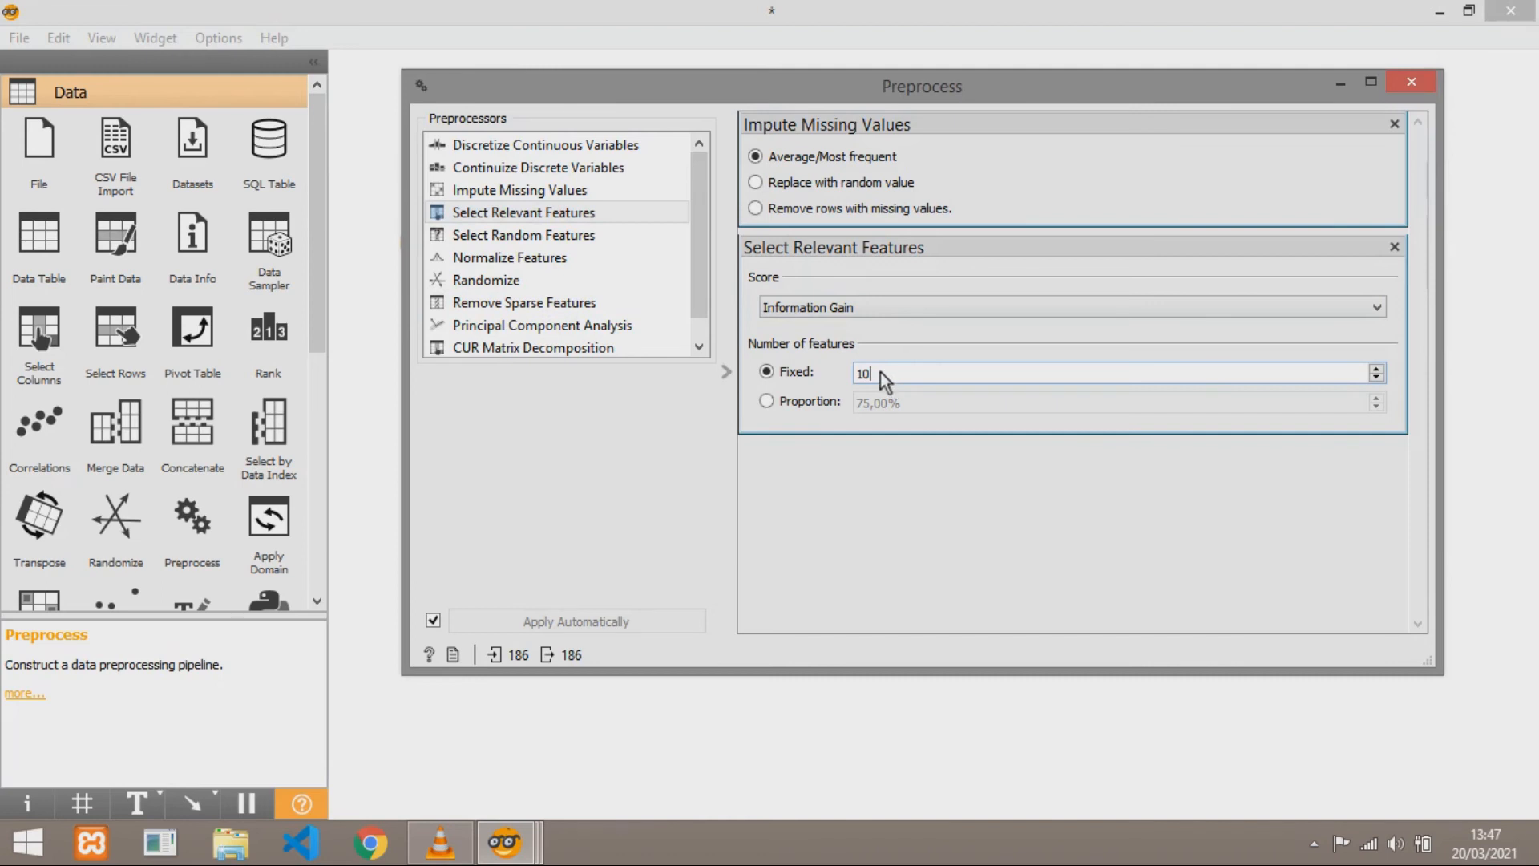
double_click(880, 372)
double_click(861, 373)
left_click(1452, 66)
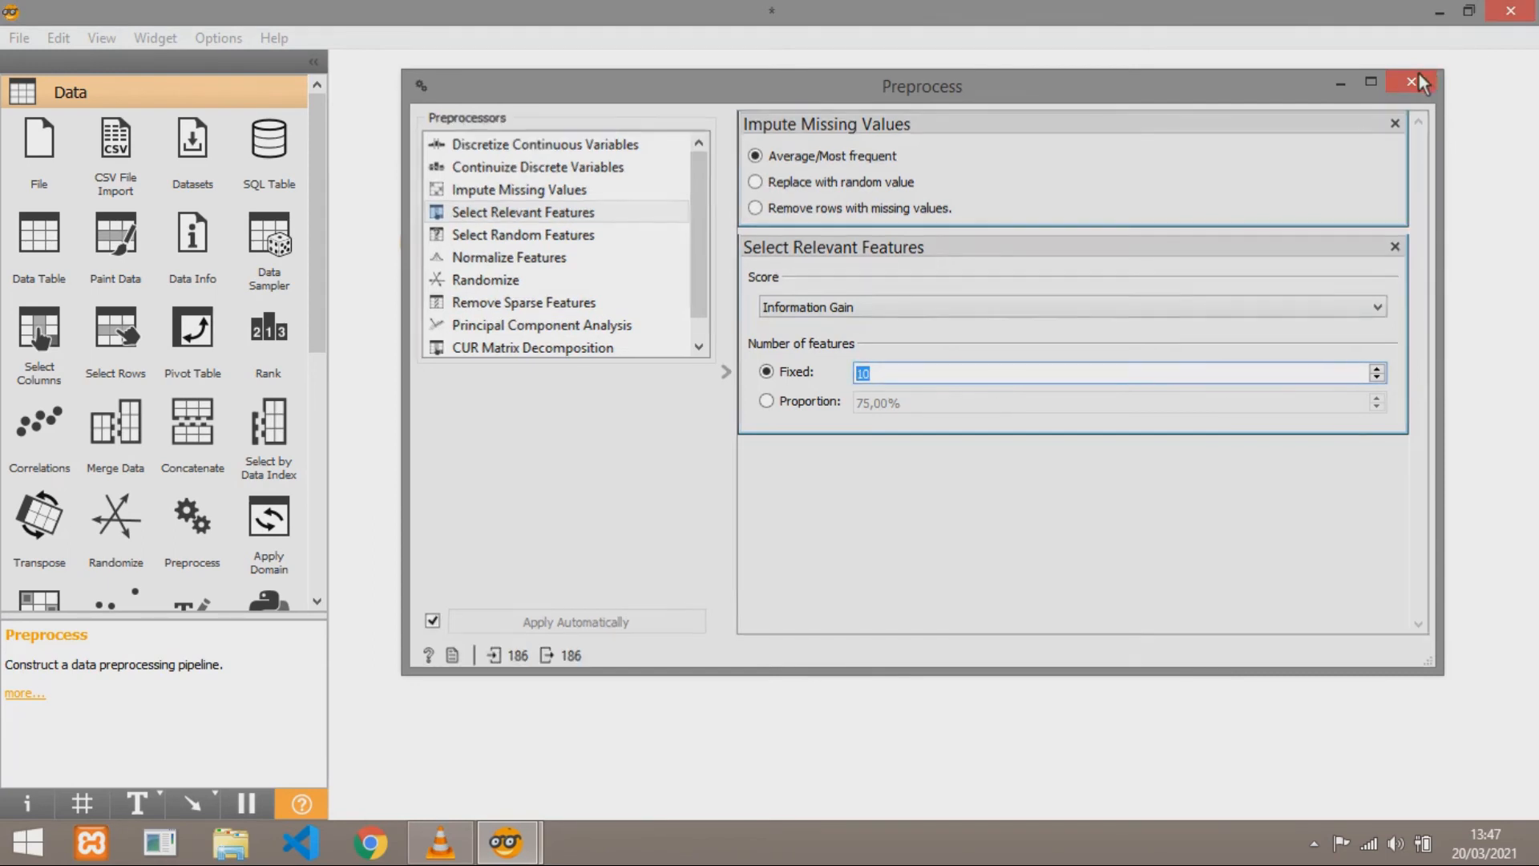
Connect a new Data Table to the Preprocess output and view the preprocessed data
left_click_drag(583, 284, 730, 268)
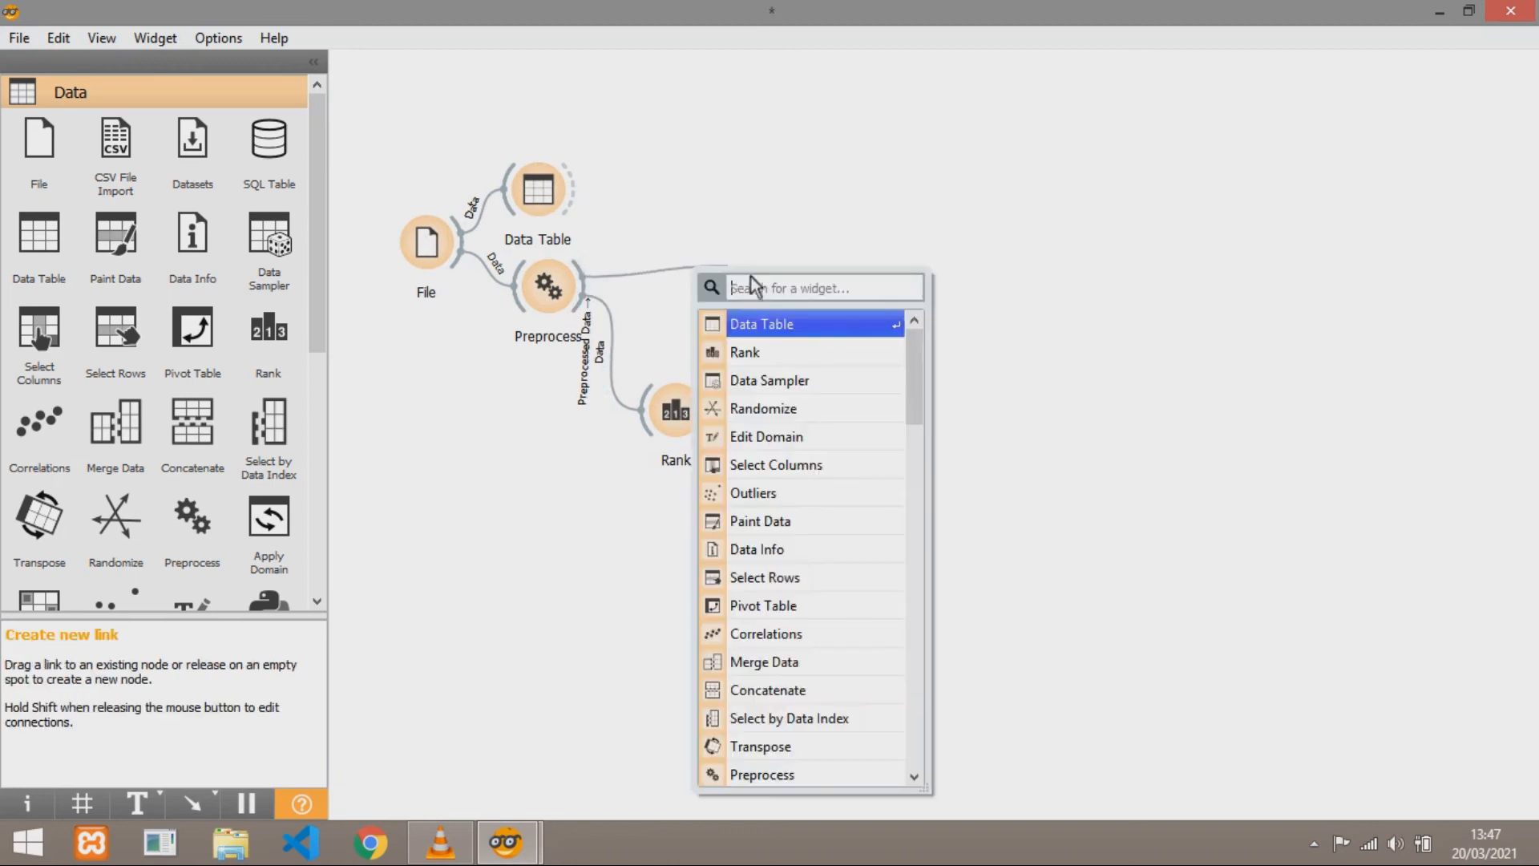
left_click(767, 327)
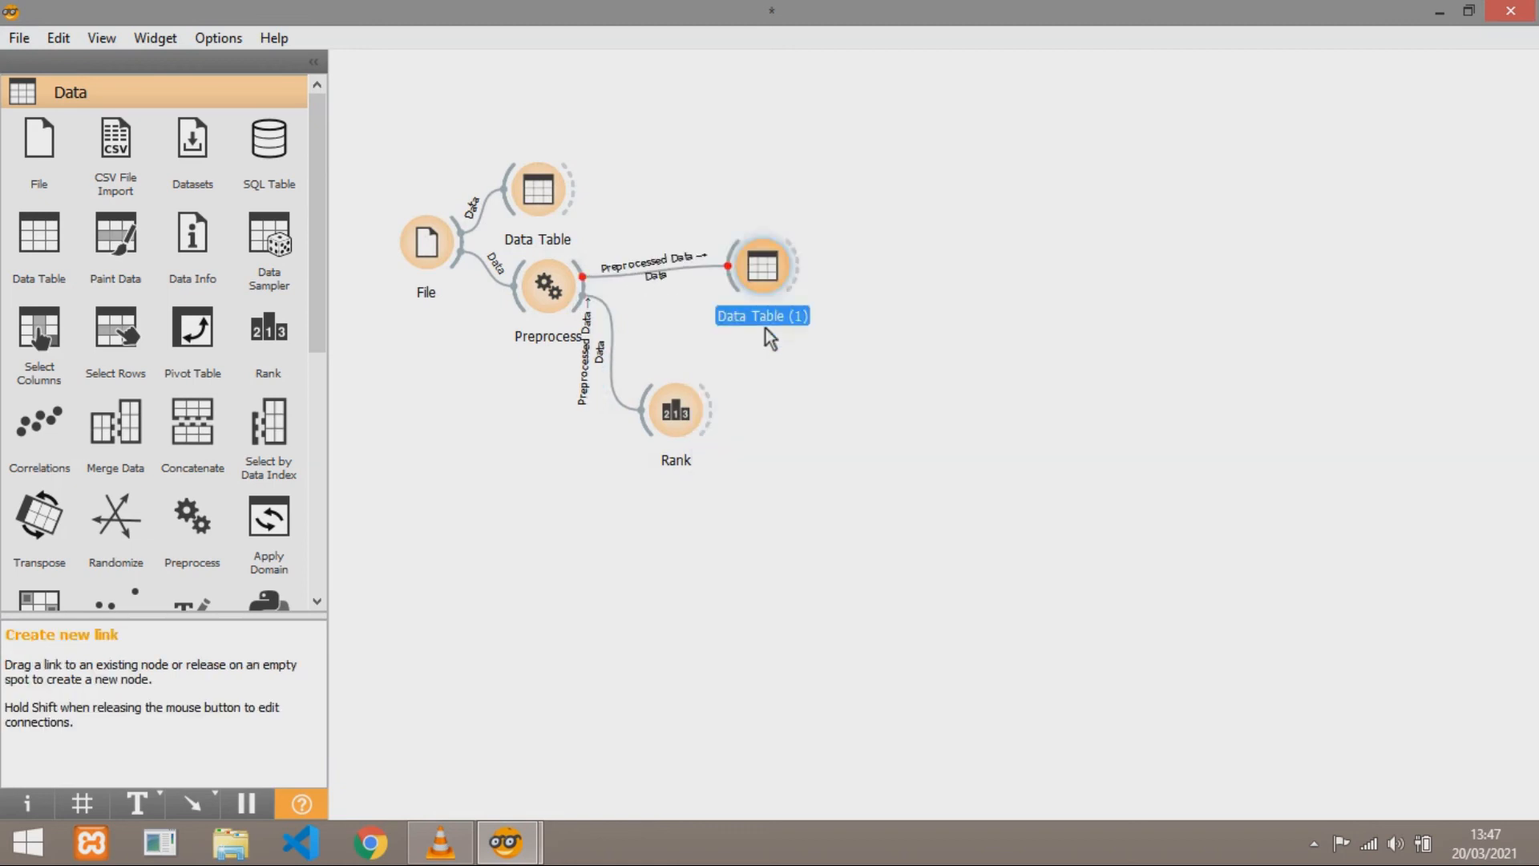
double_click(763, 282)
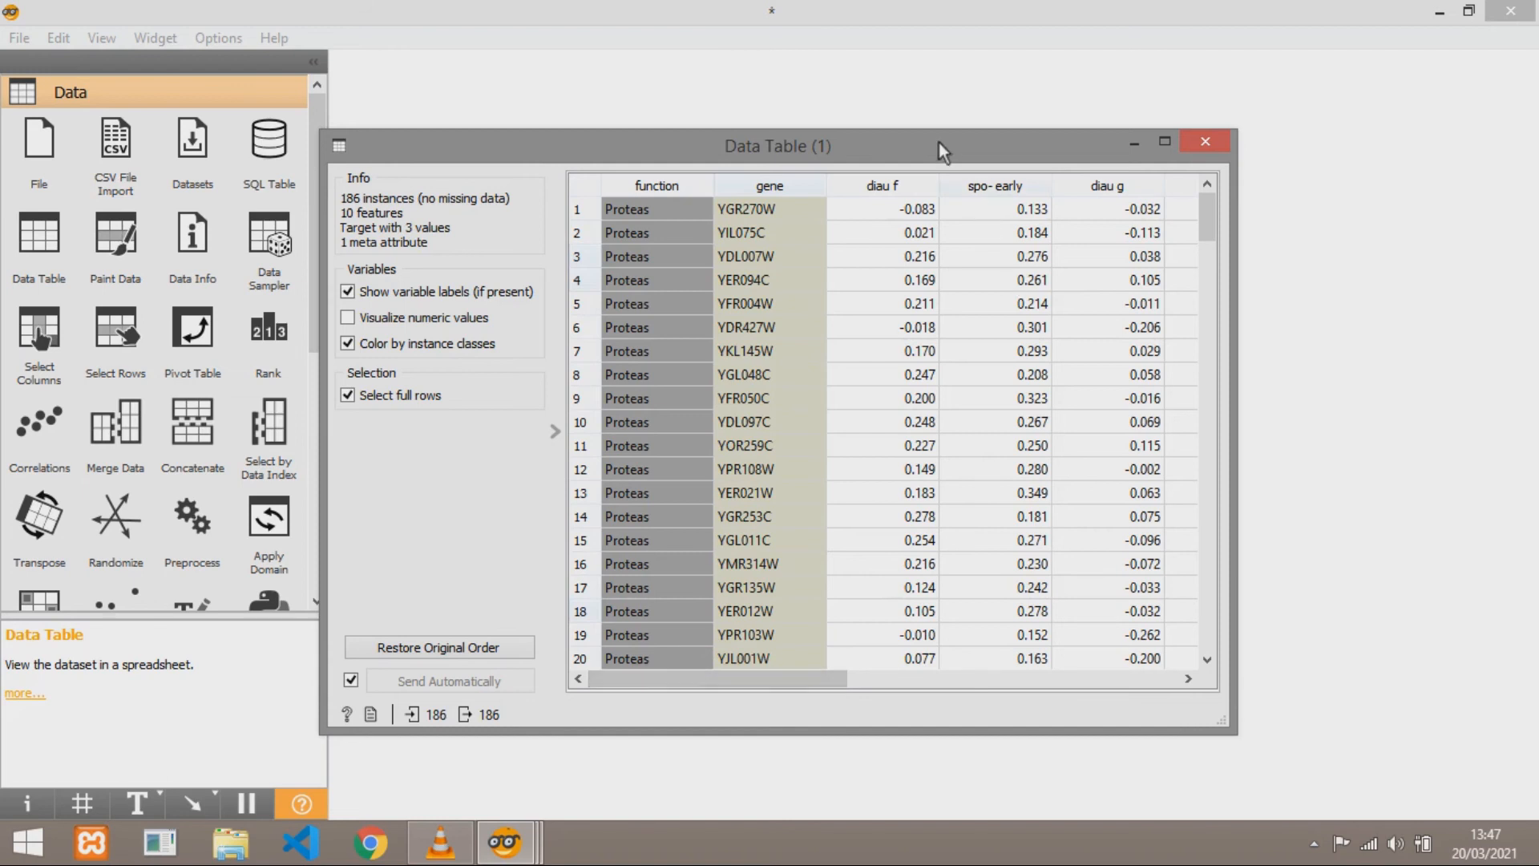
left_click(912, 79)
Compare the feature selection settings in Preprocess with the feature columns in the Data Table it feeds
double_click(548, 287)
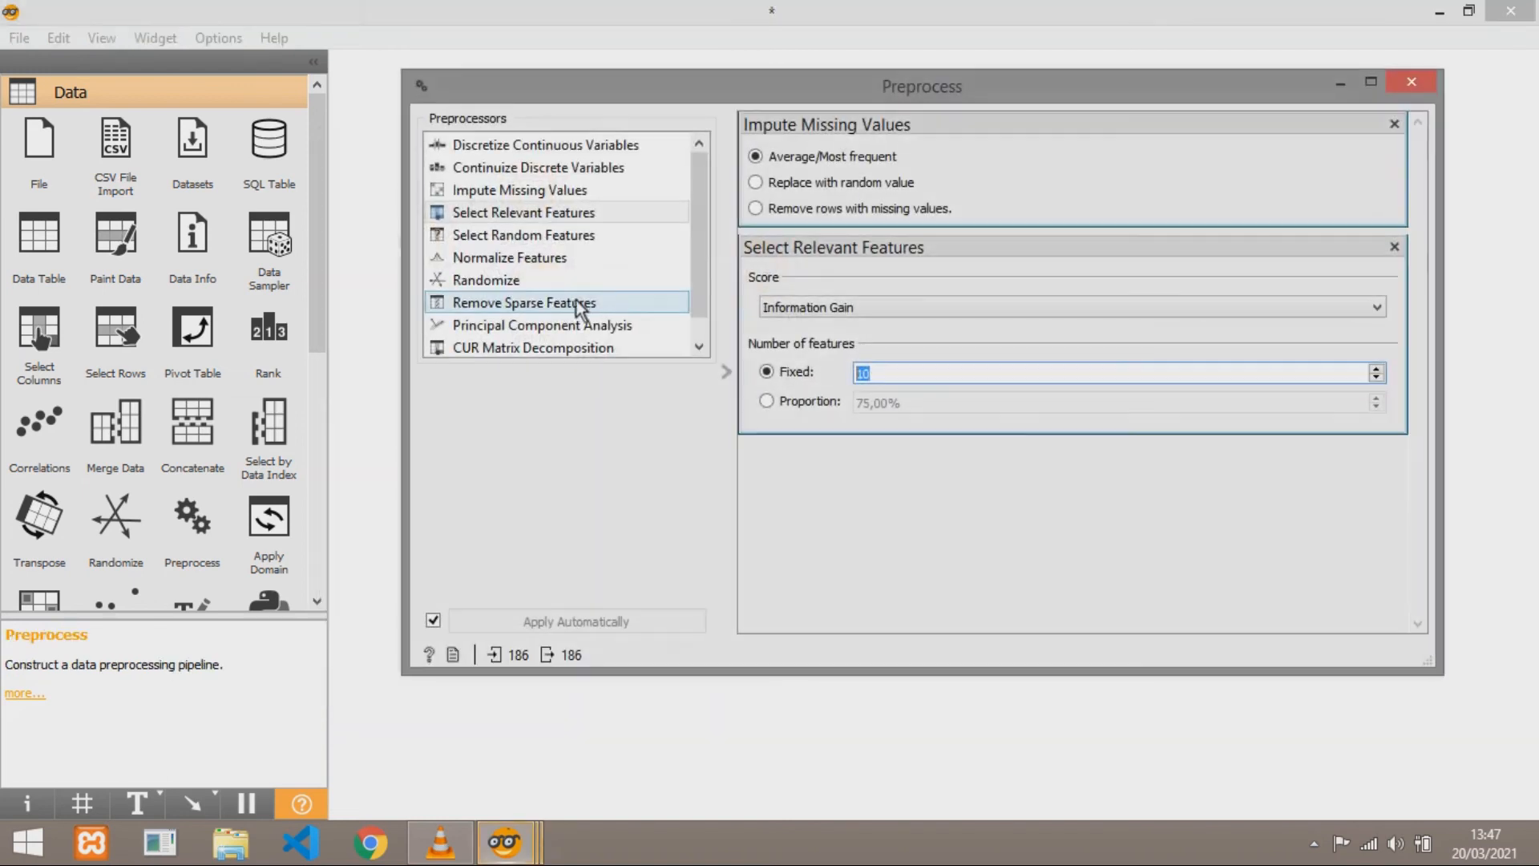
left_click(1114, 37)
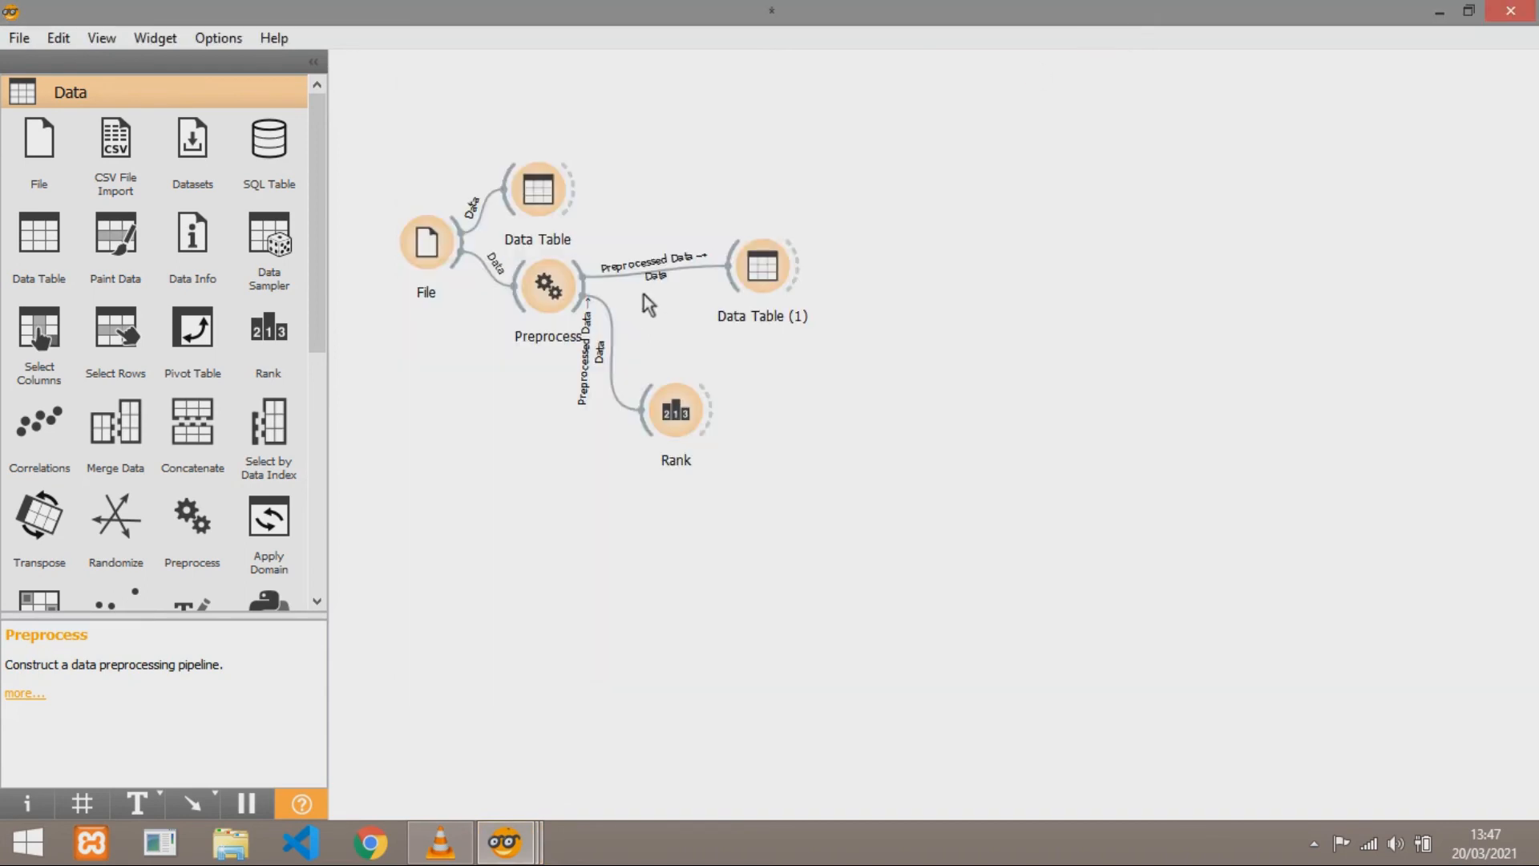
double_click(755, 277)
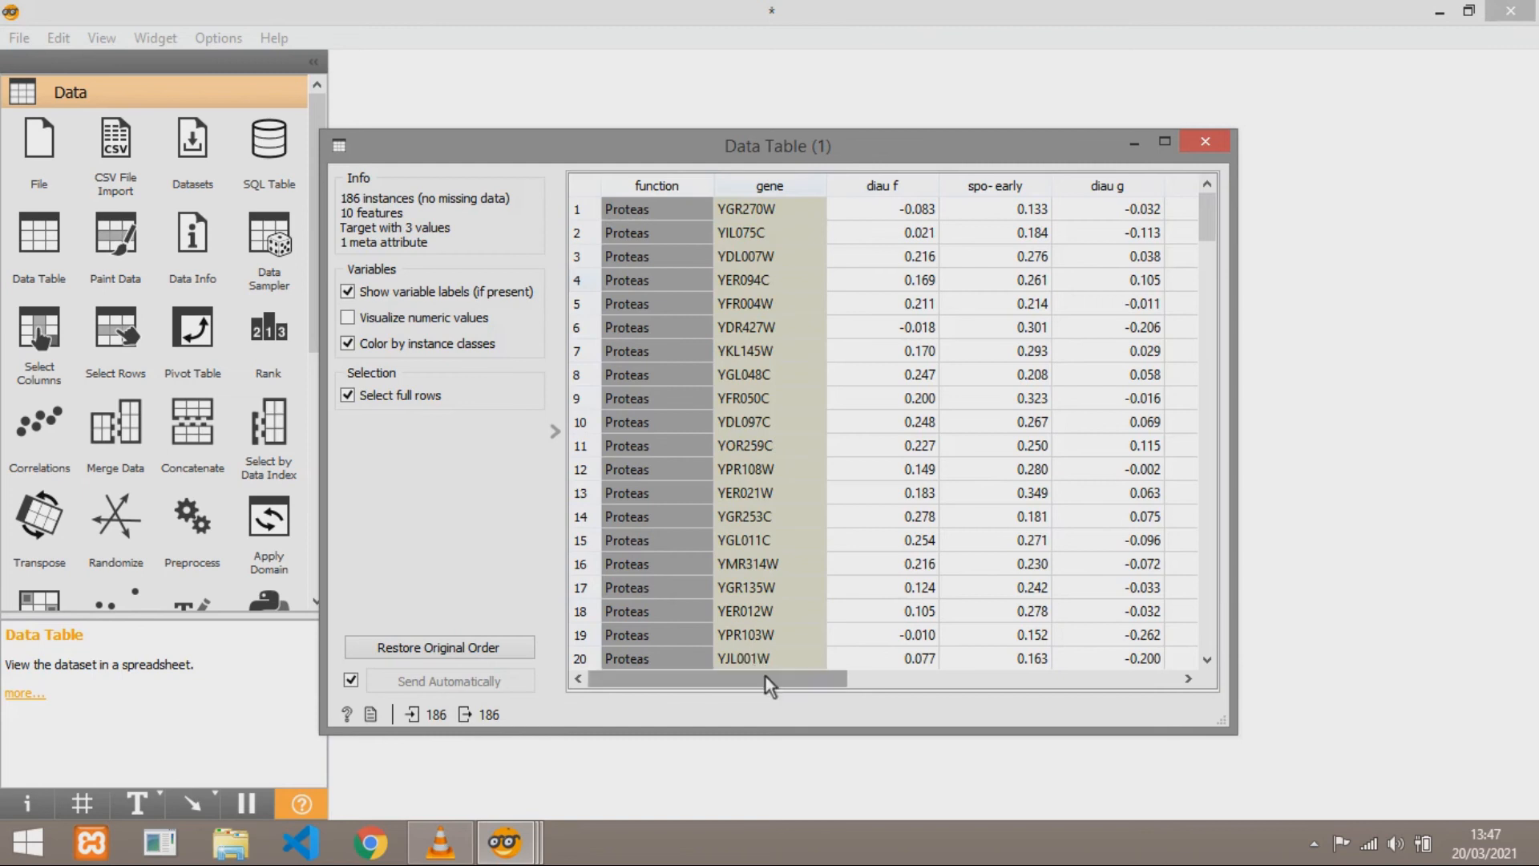
scroll(771, 676, "right", 1)
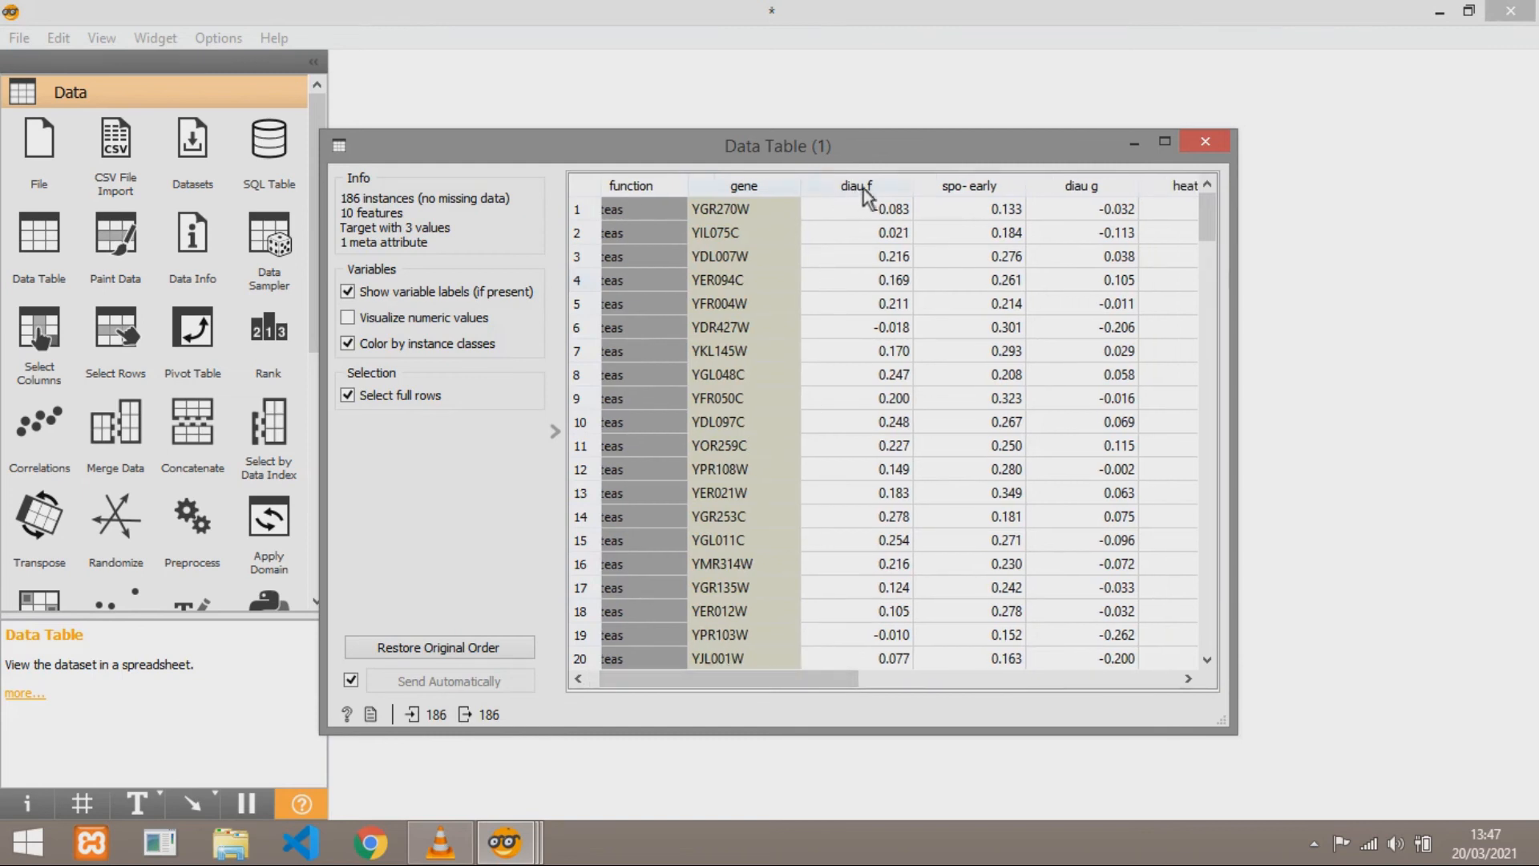
left_click_drag(844, 676, 989, 677)
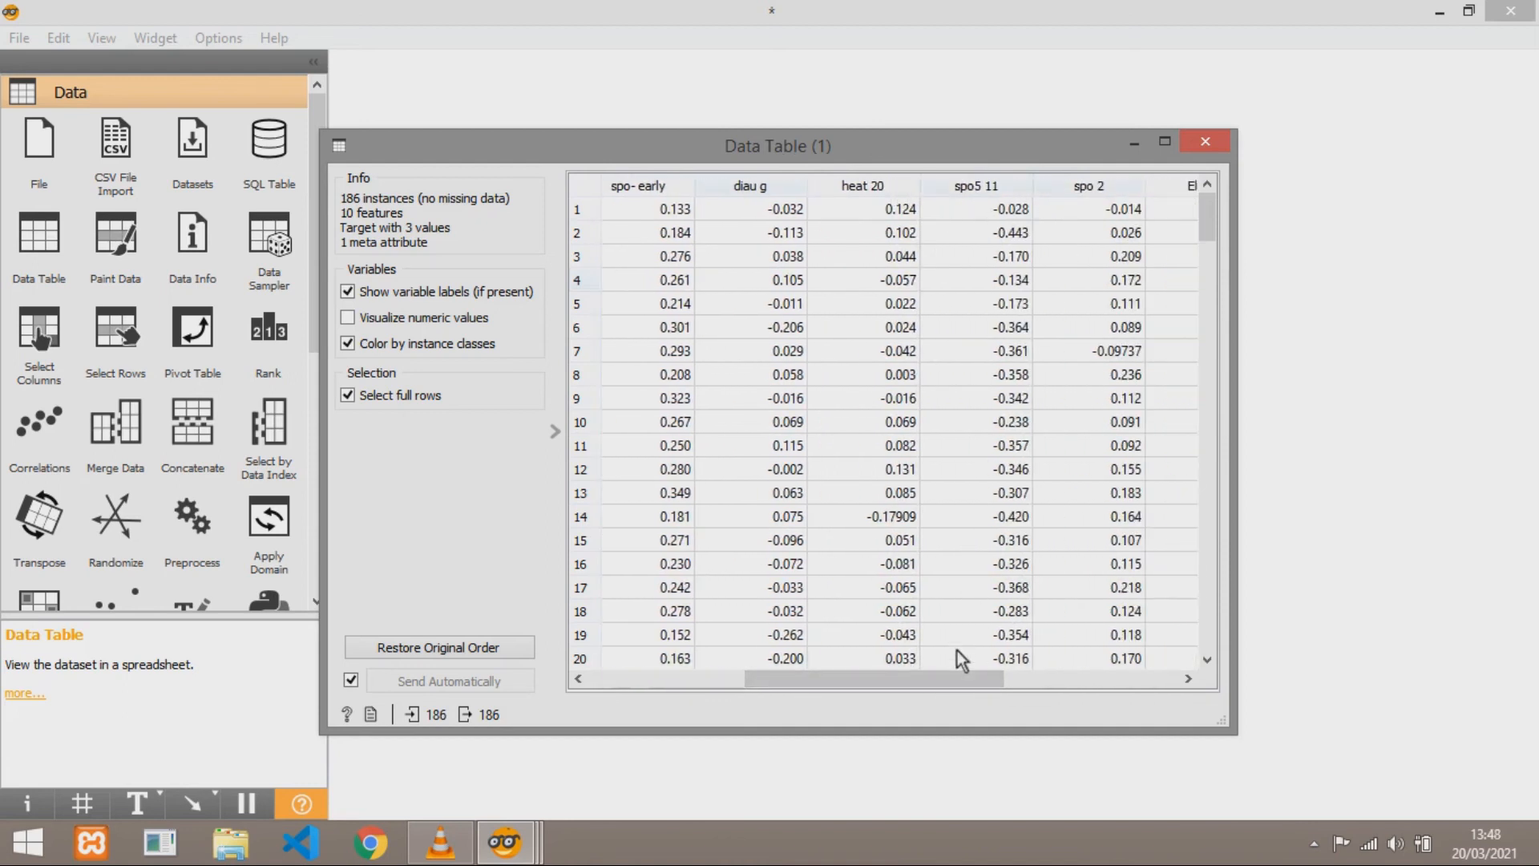
left_click_drag(959, 668, 1132, 659)
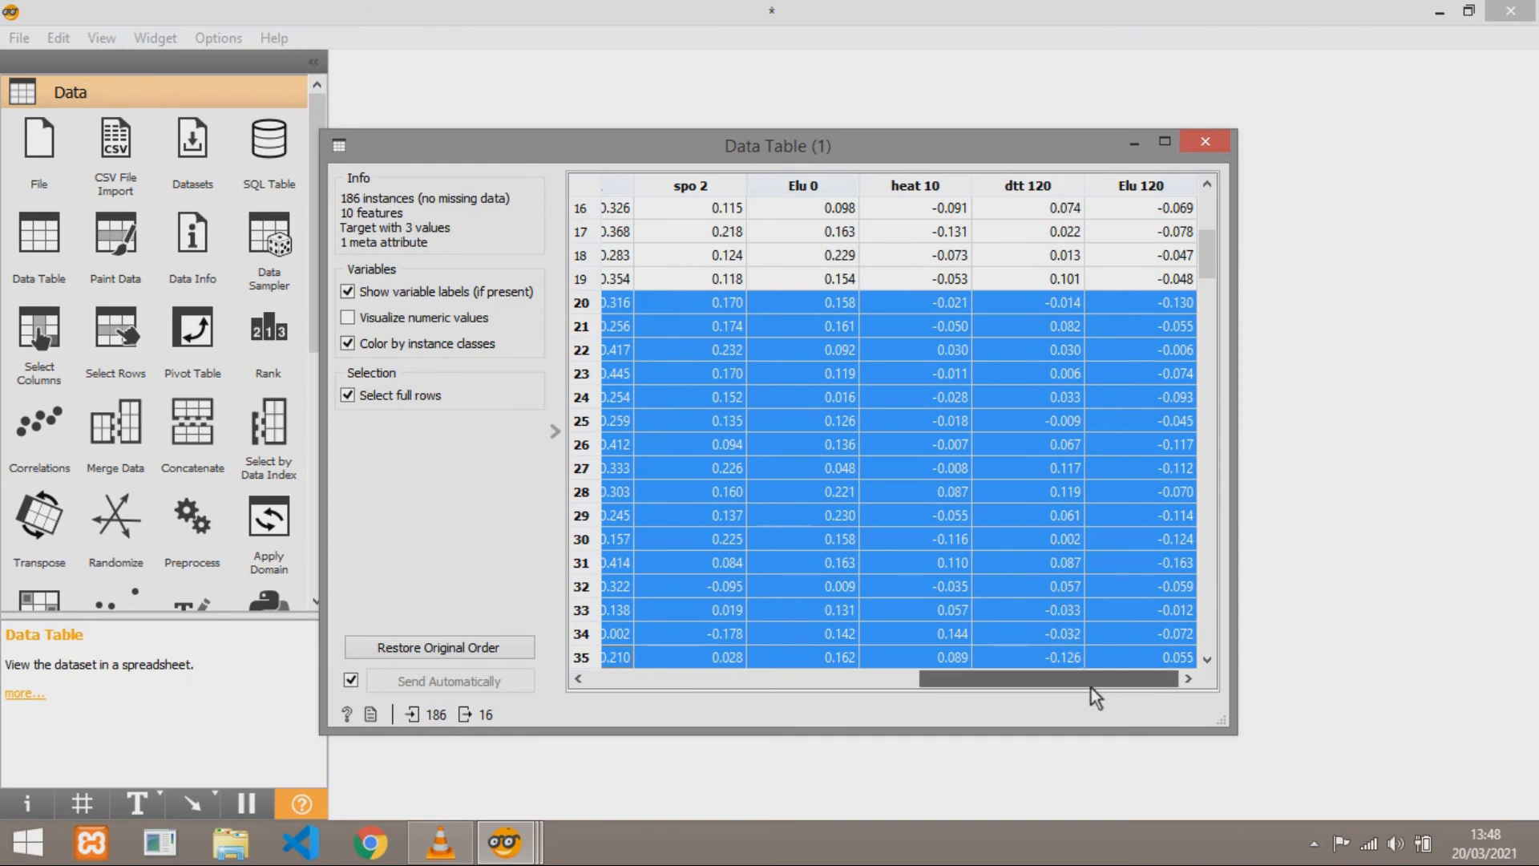
left_click(1319, 227)
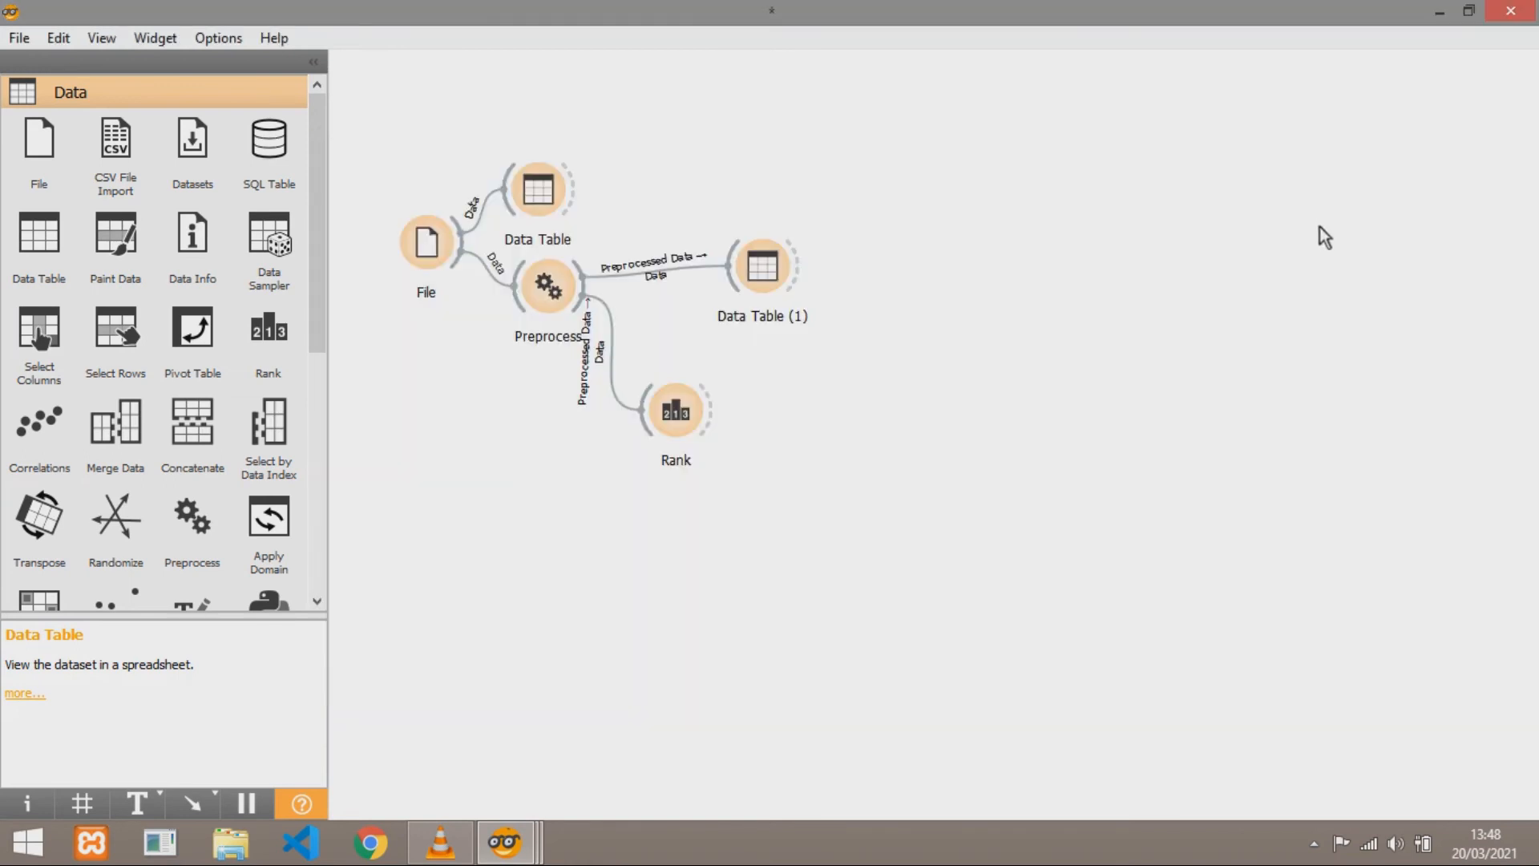
Set the fixed number of features to 5 in Preprocess and inspect the remaining columns in Data Table (1)
double_click(548, 286)
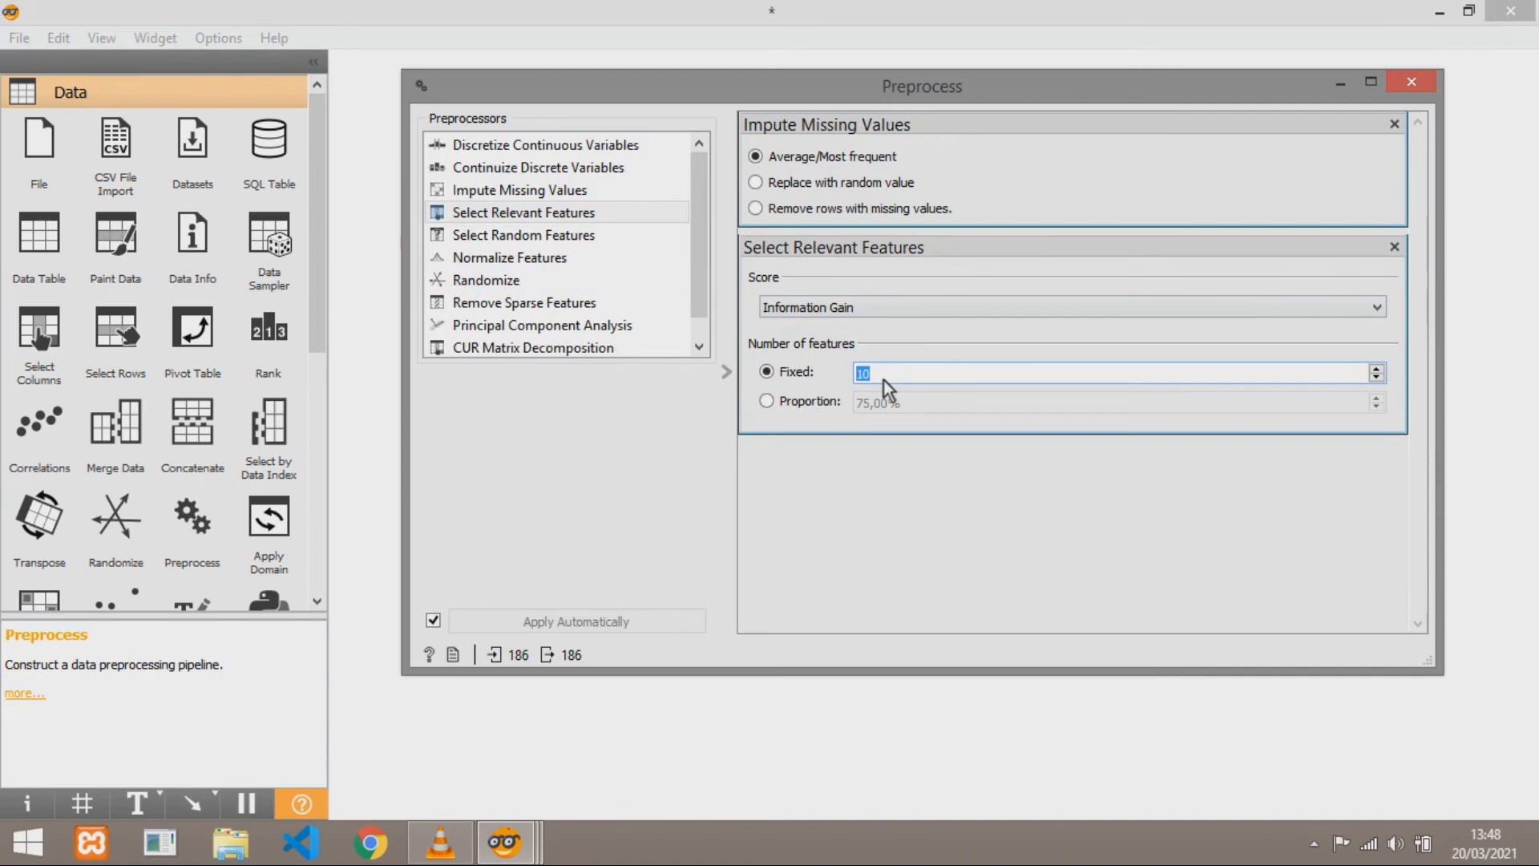
left_click(1411, 81)
double_click(761, 270)
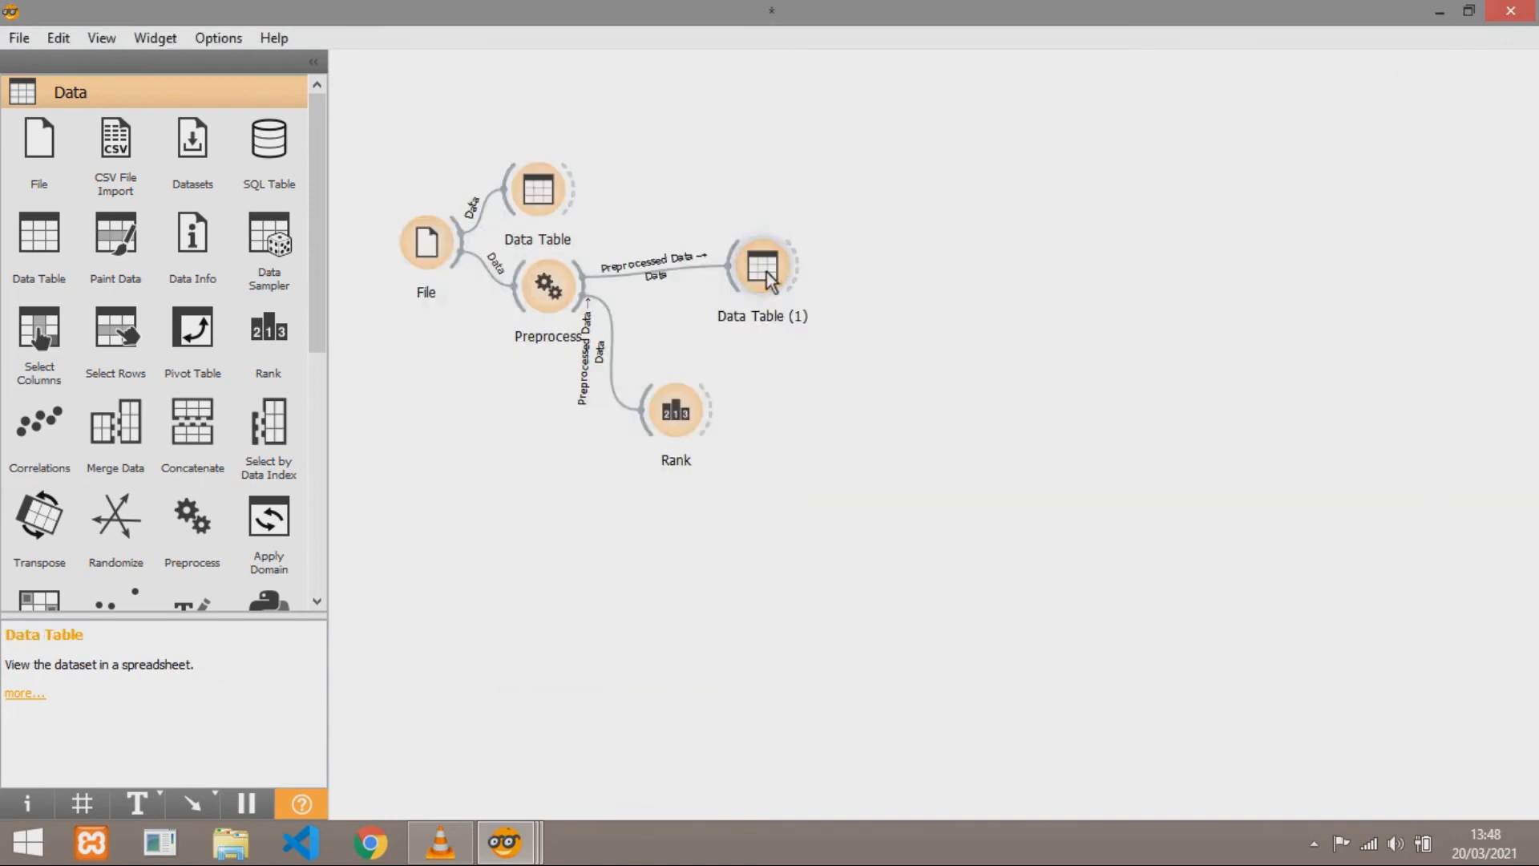
left_click_drag(890, 670, 1028, 652)
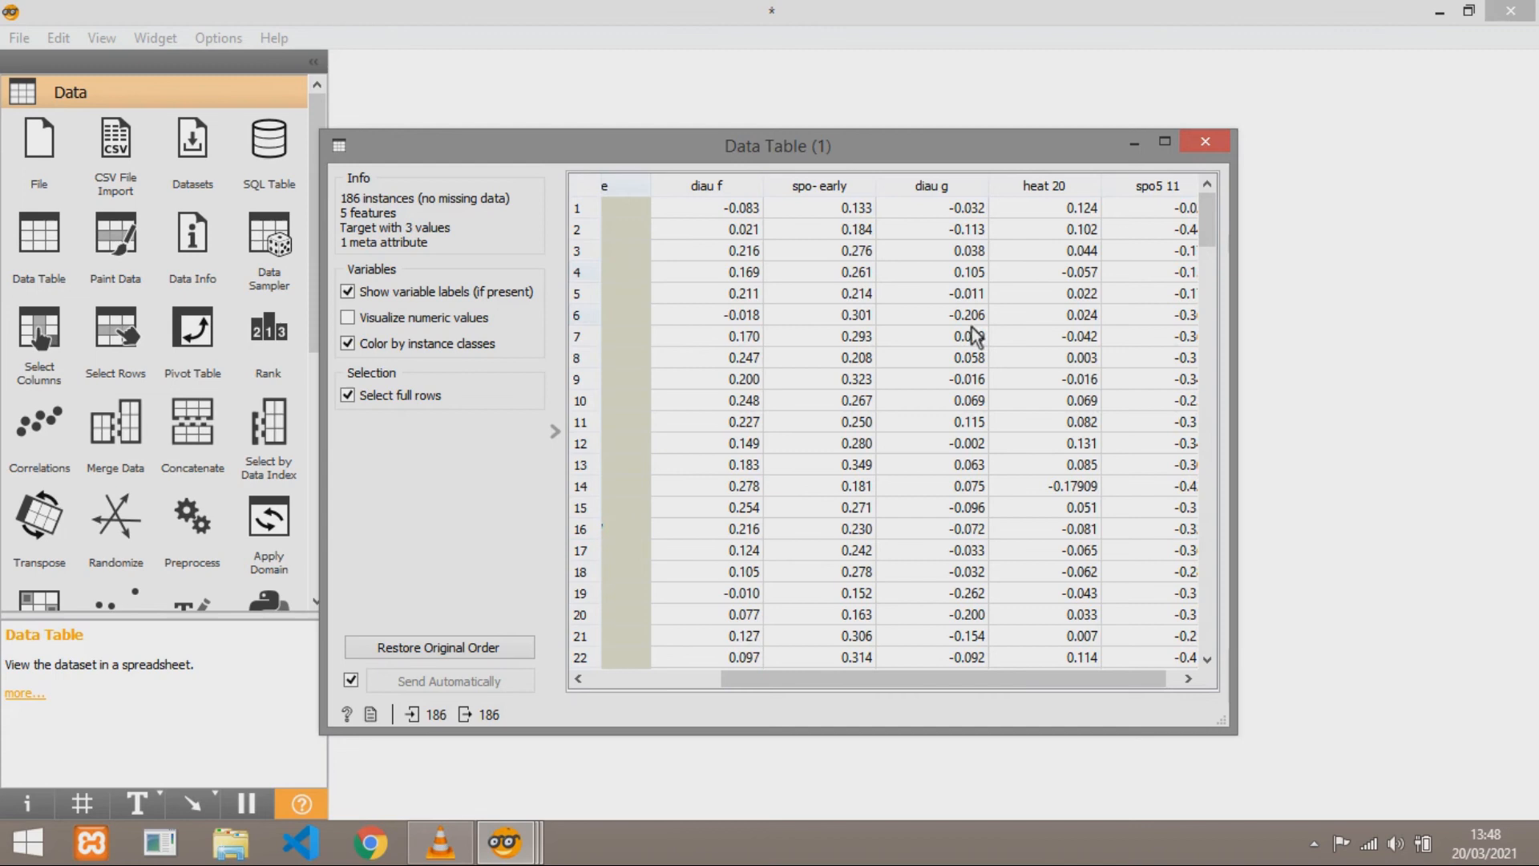
left_click(1053, 670)
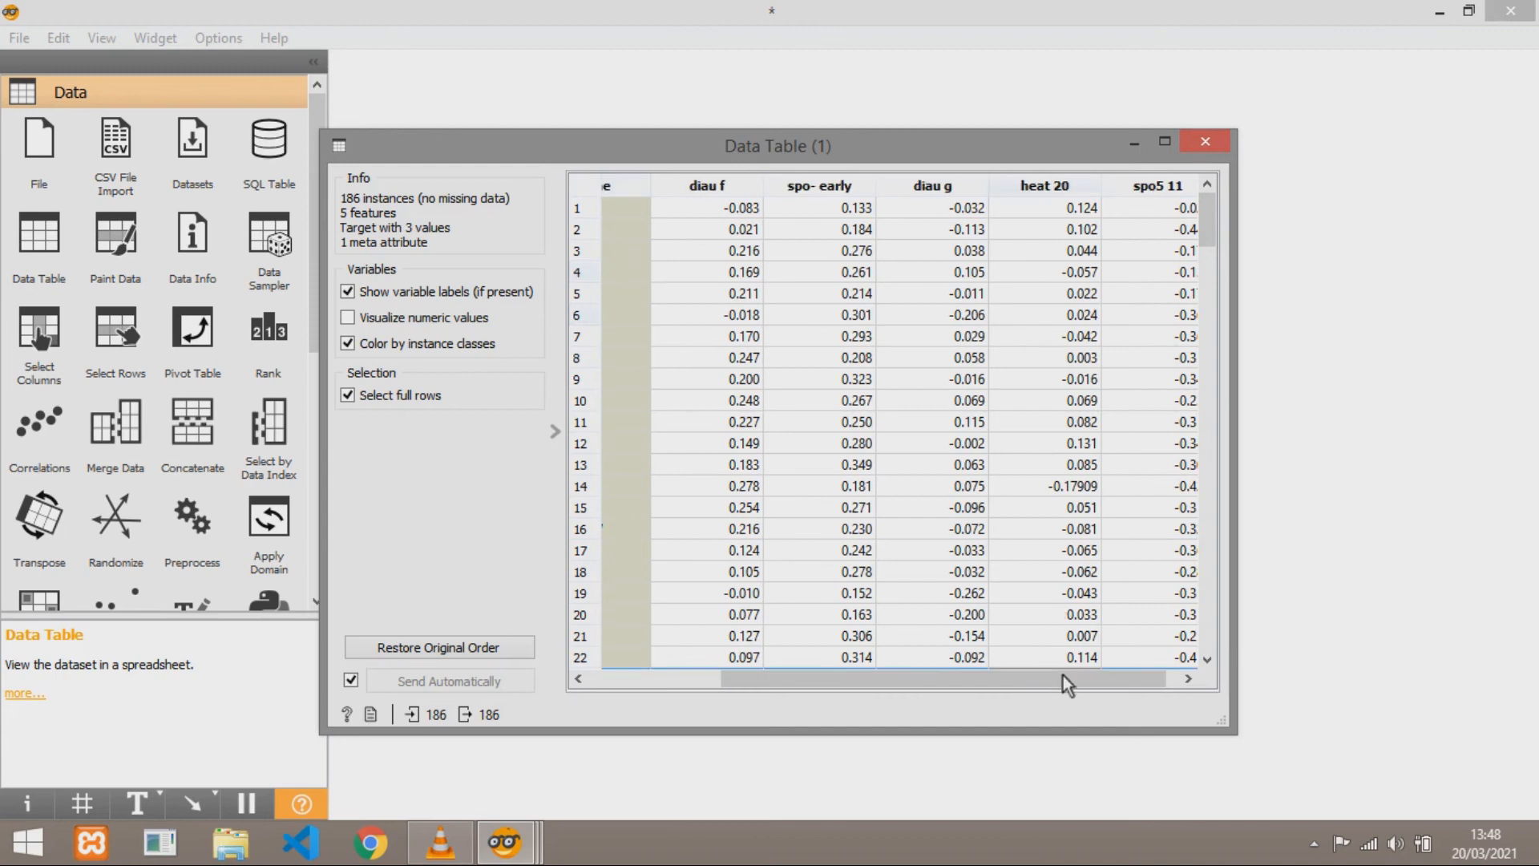
left_click(1269, 492)
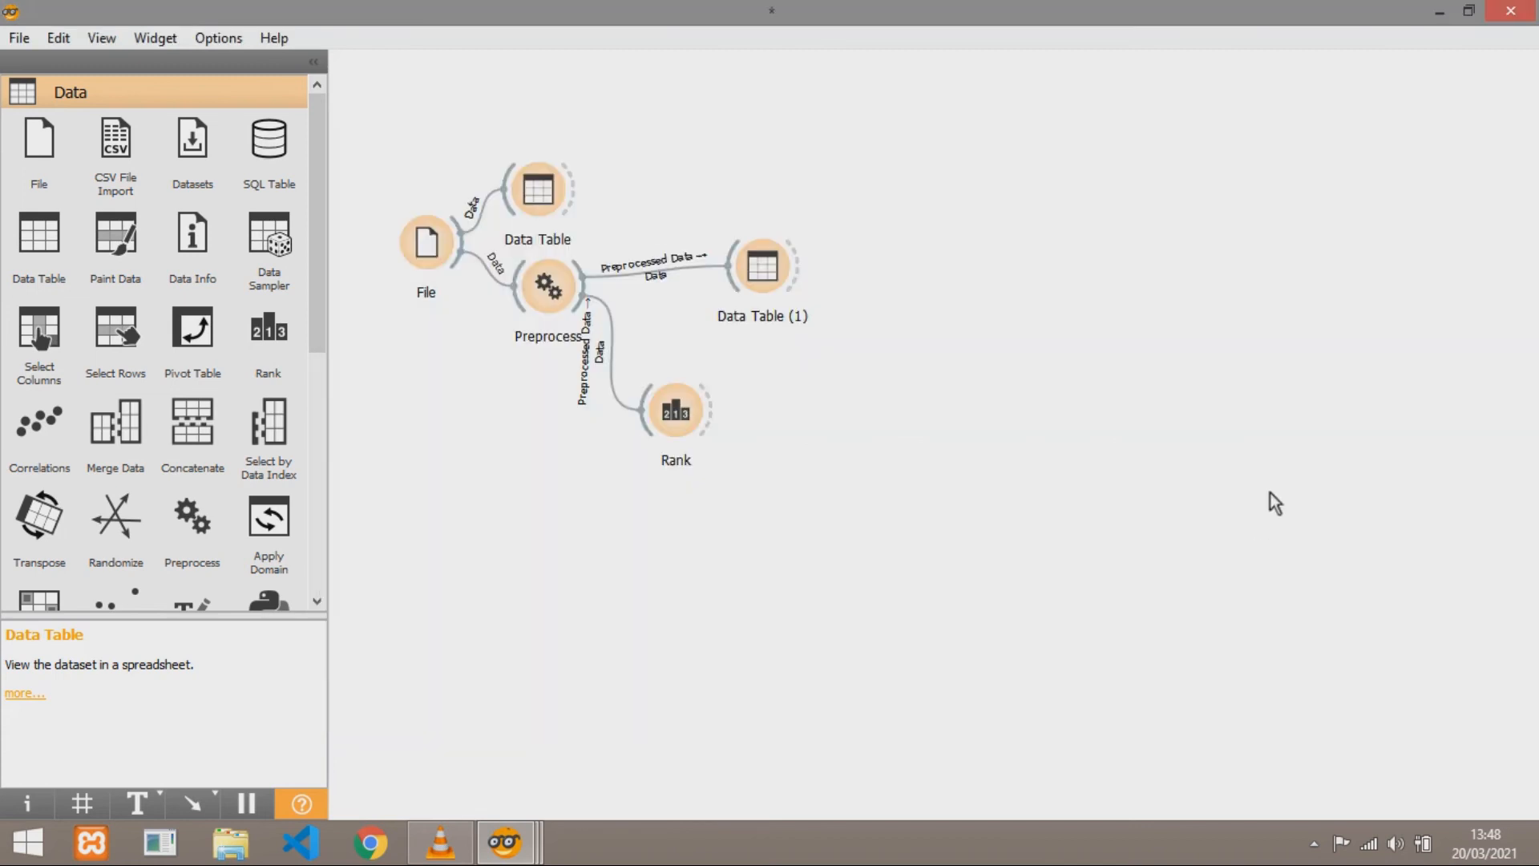
Check the feature selection settings in Preprocess and the scores of the selected features in Rank
double_click(537, 290)
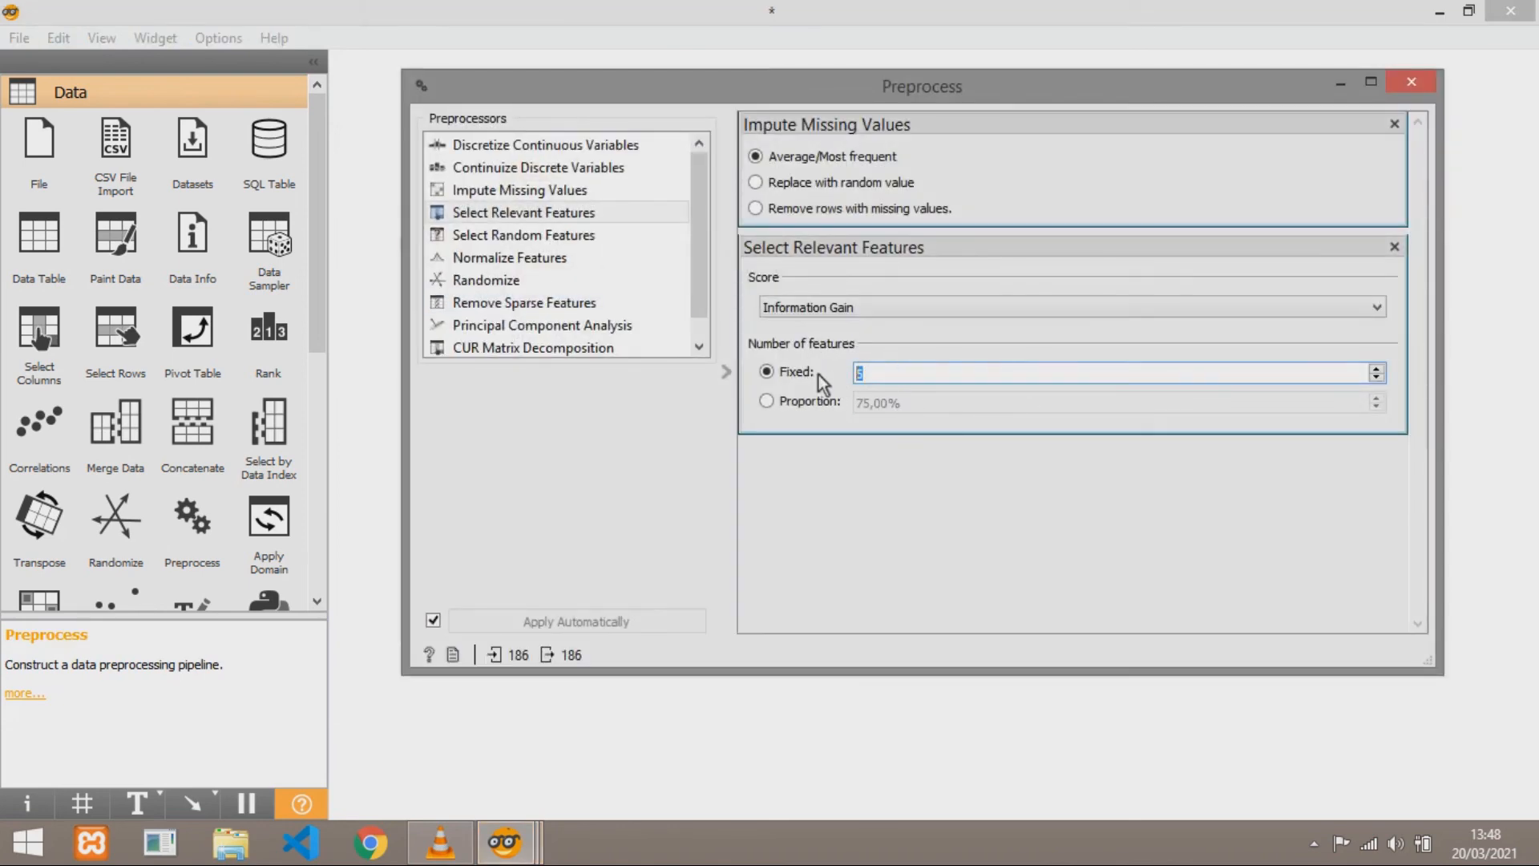
left_click(1411, 83)
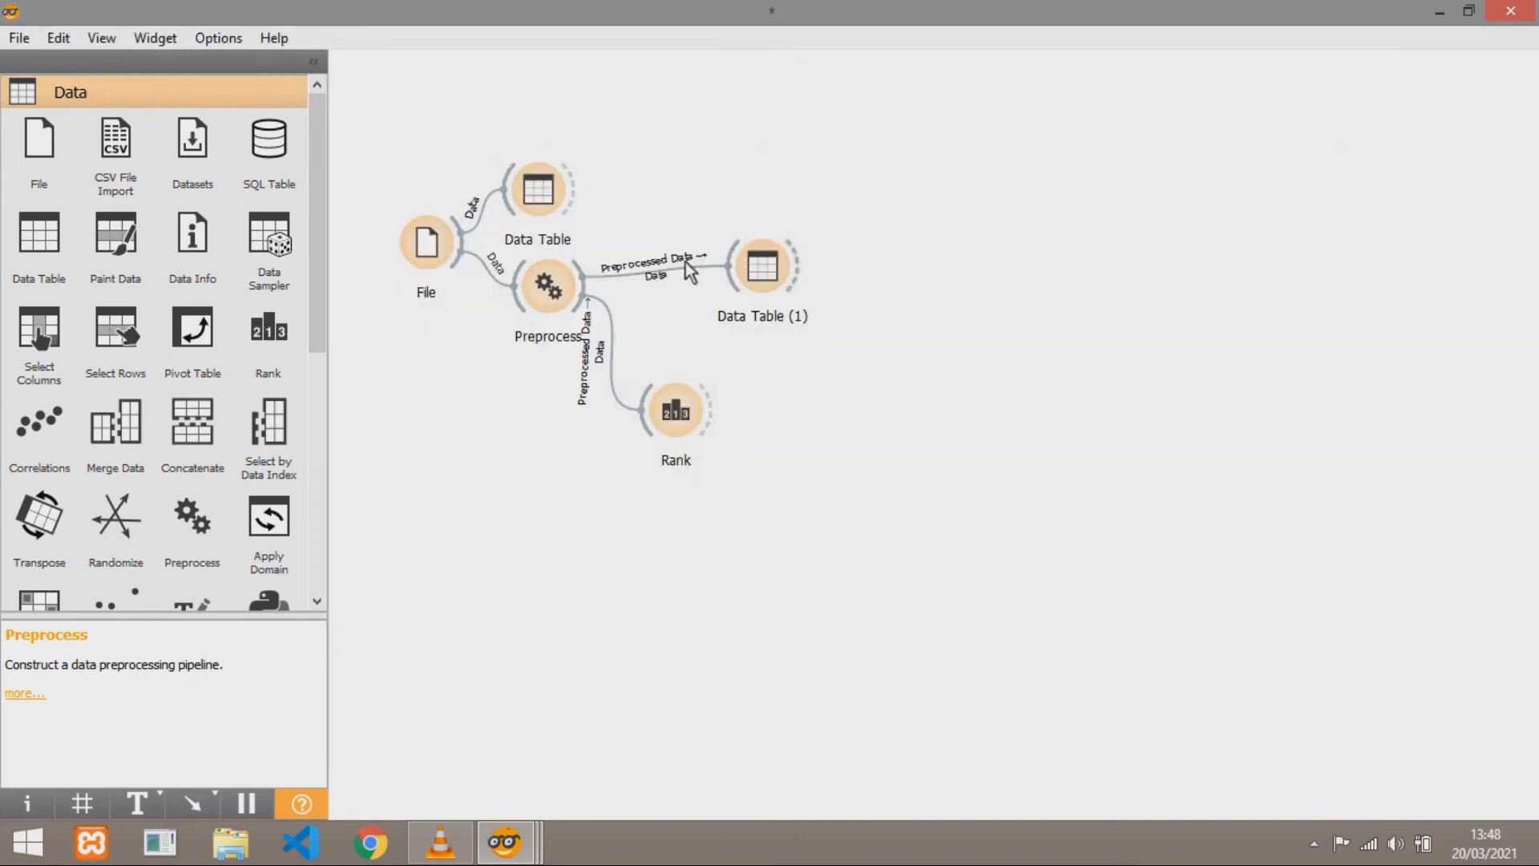
double_click(677, 421)
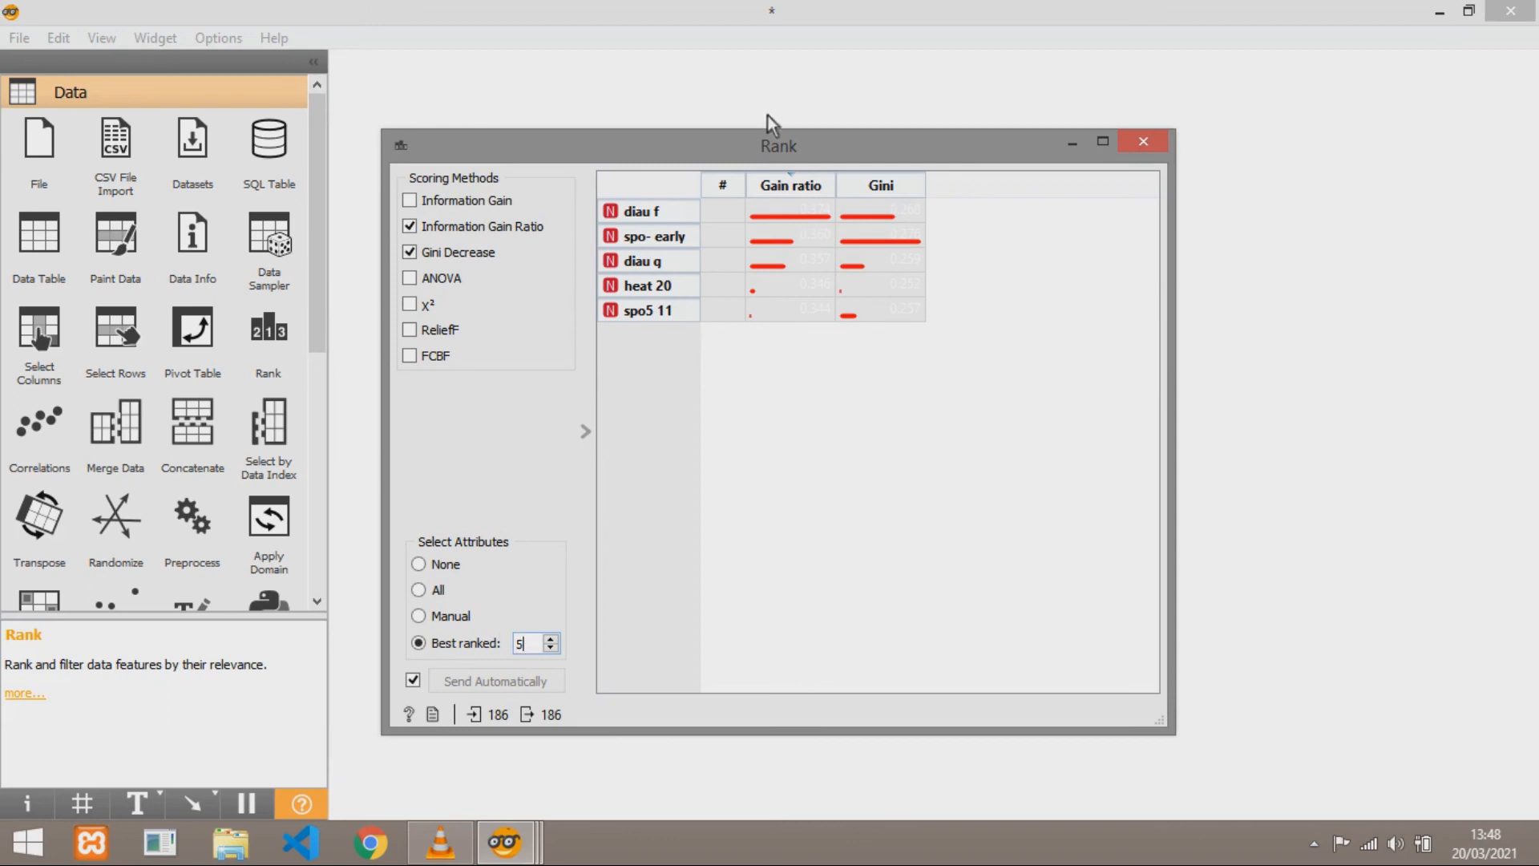
left_click(1141, 135)
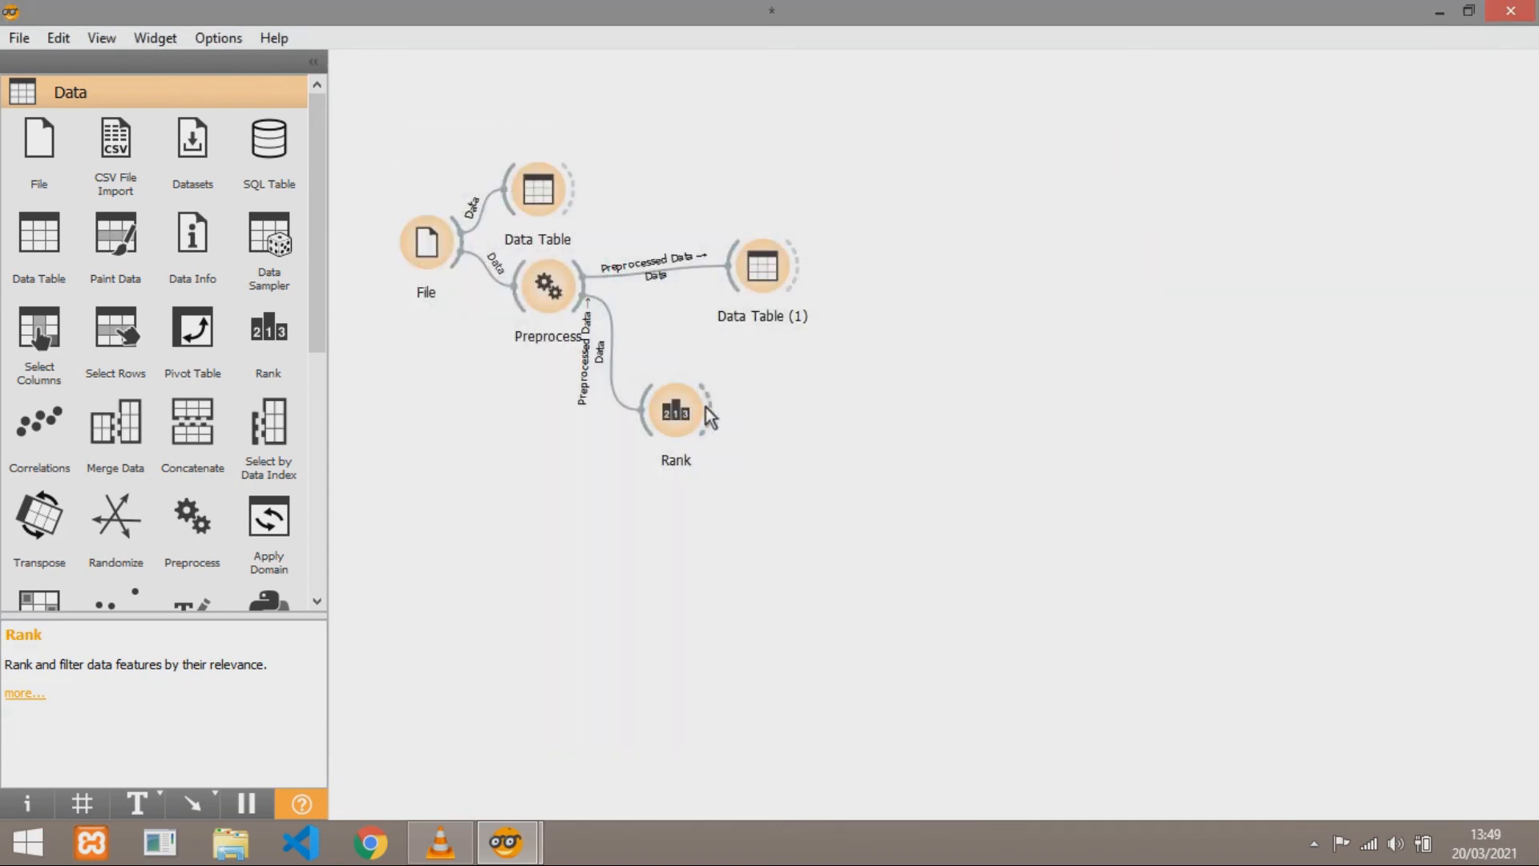
Connect a new Data Table to the Rank output and view the reduced data
left_click_drag(772, 412, 772, 412)
left_click(814, 347)
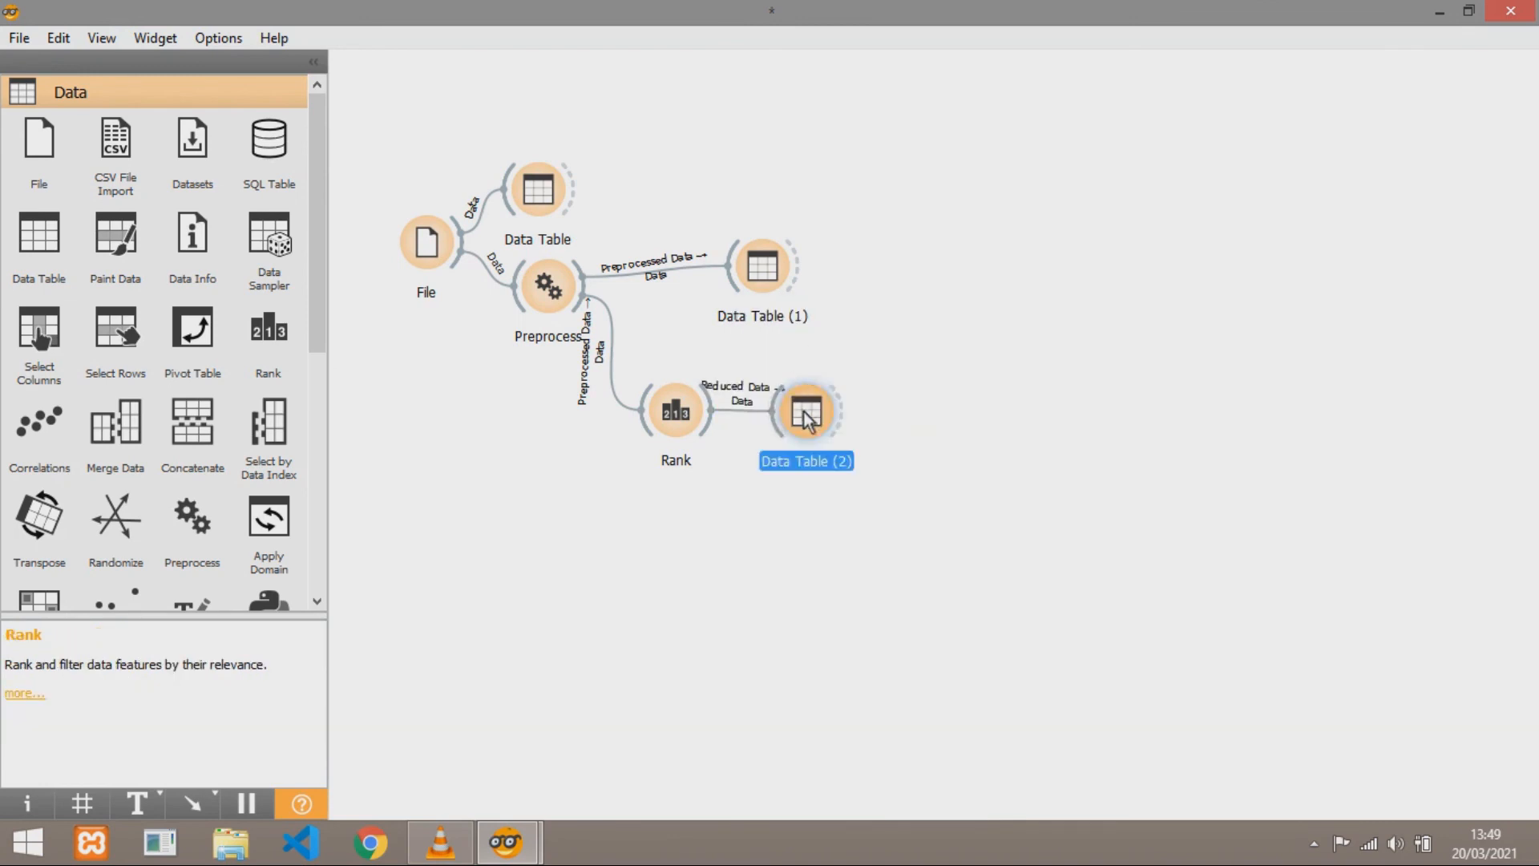
double_click(805, 411)
left_click_drag(685, 675, 579, 666)
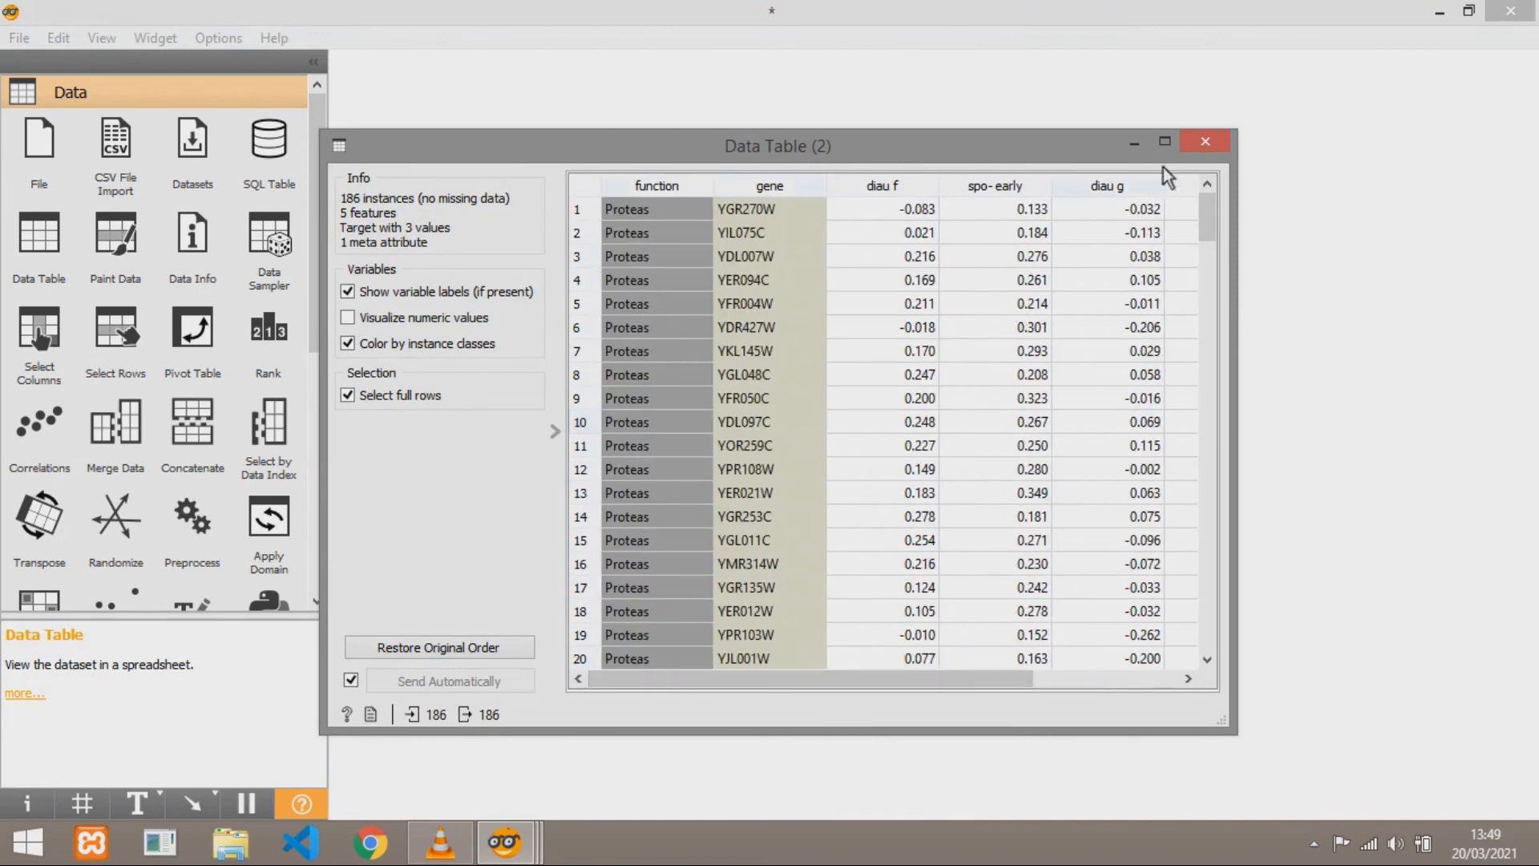
left_click(1203, 146)
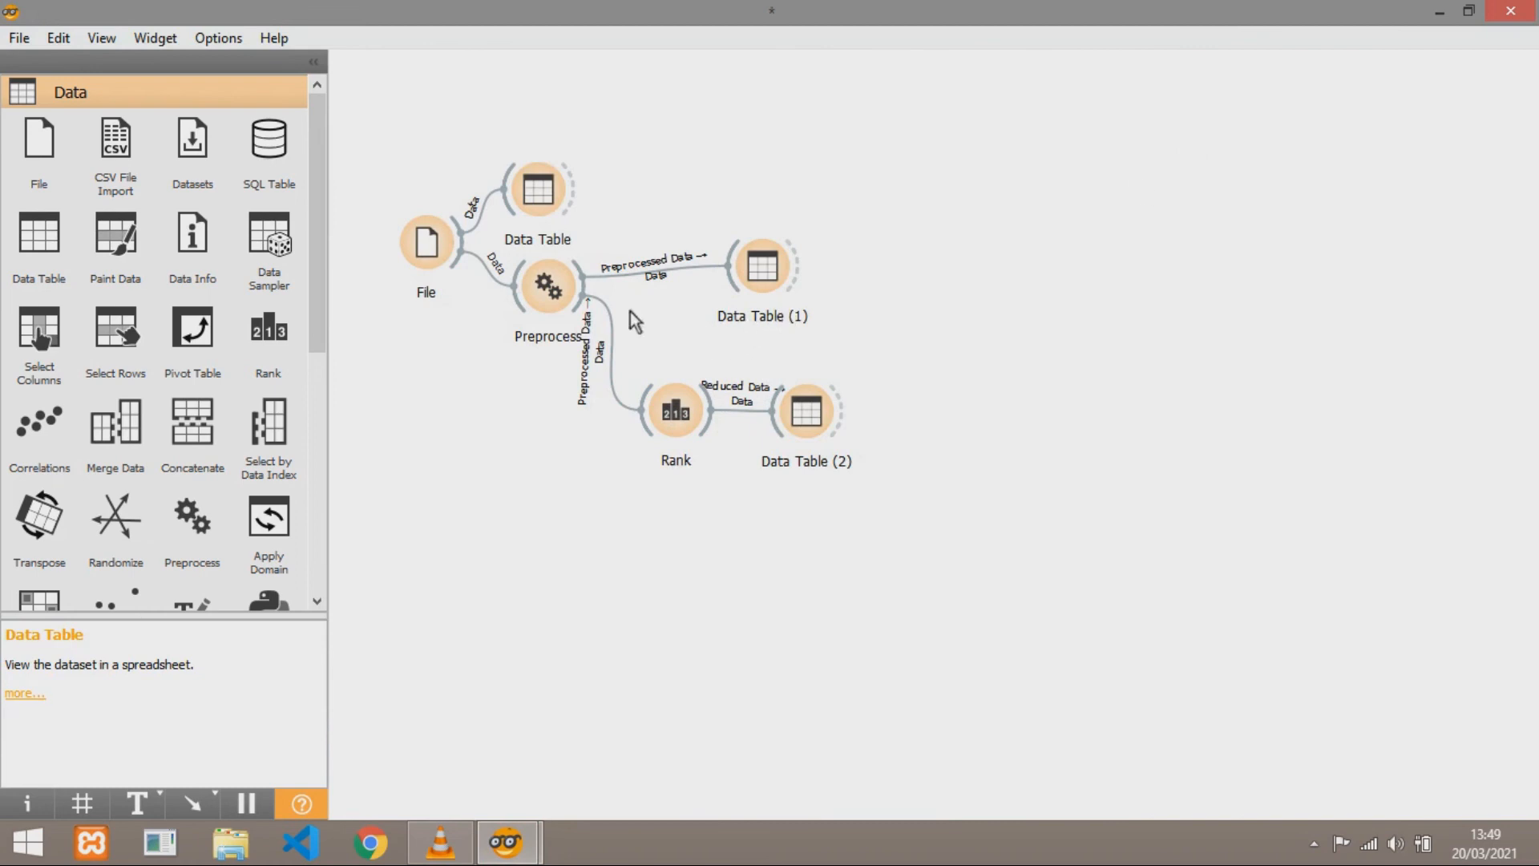
Add Normalize Features after Select Relevant Features in Preprocess, normalize to interval [-1, 1], and view the values in Data Table (1)
double_click(546, 308)
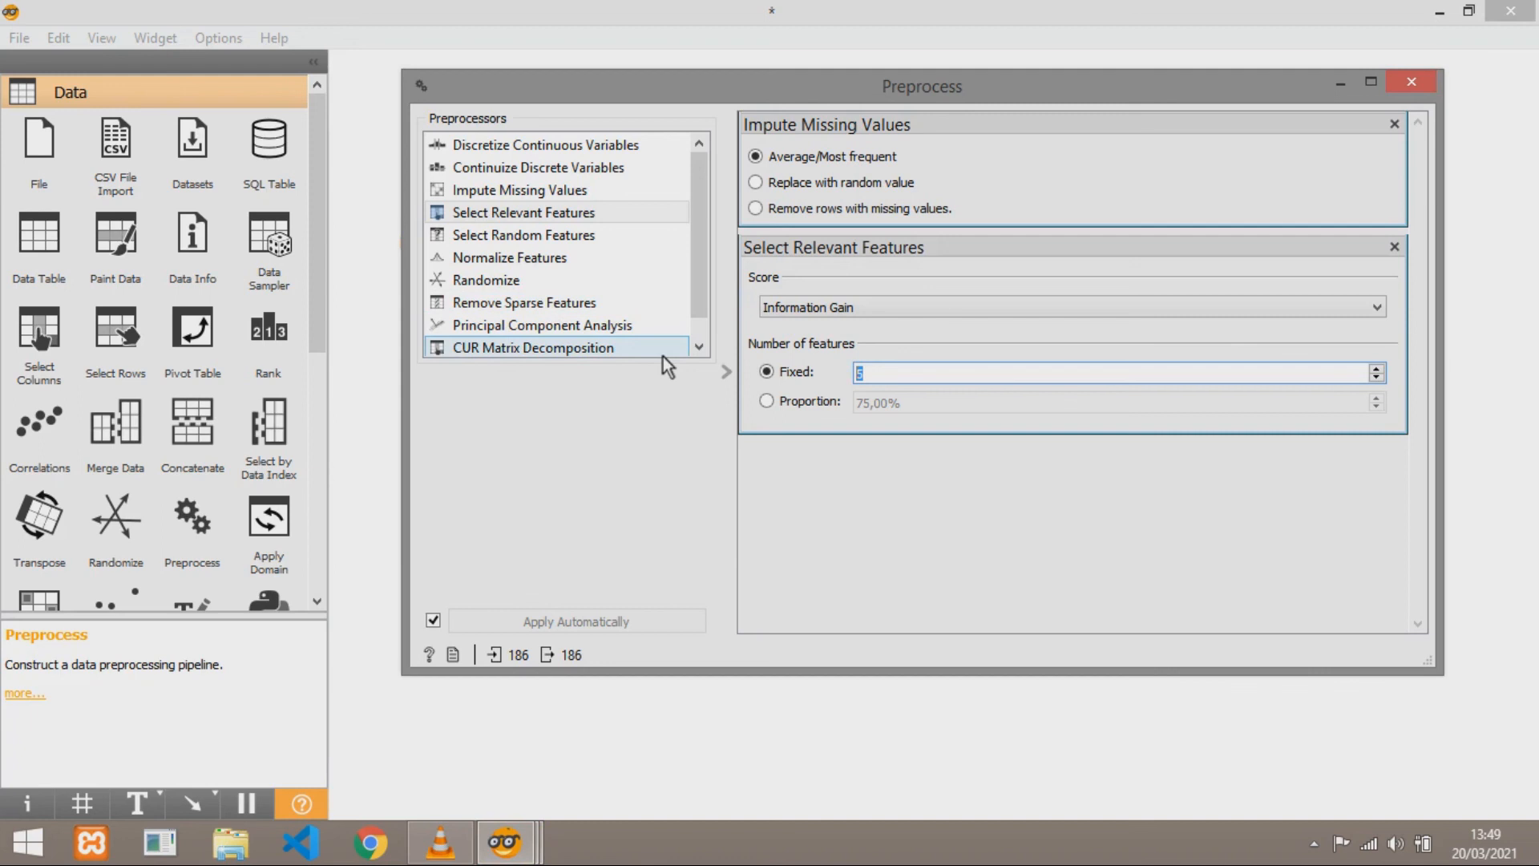
left_click_drag(517, 263, 834, 424)
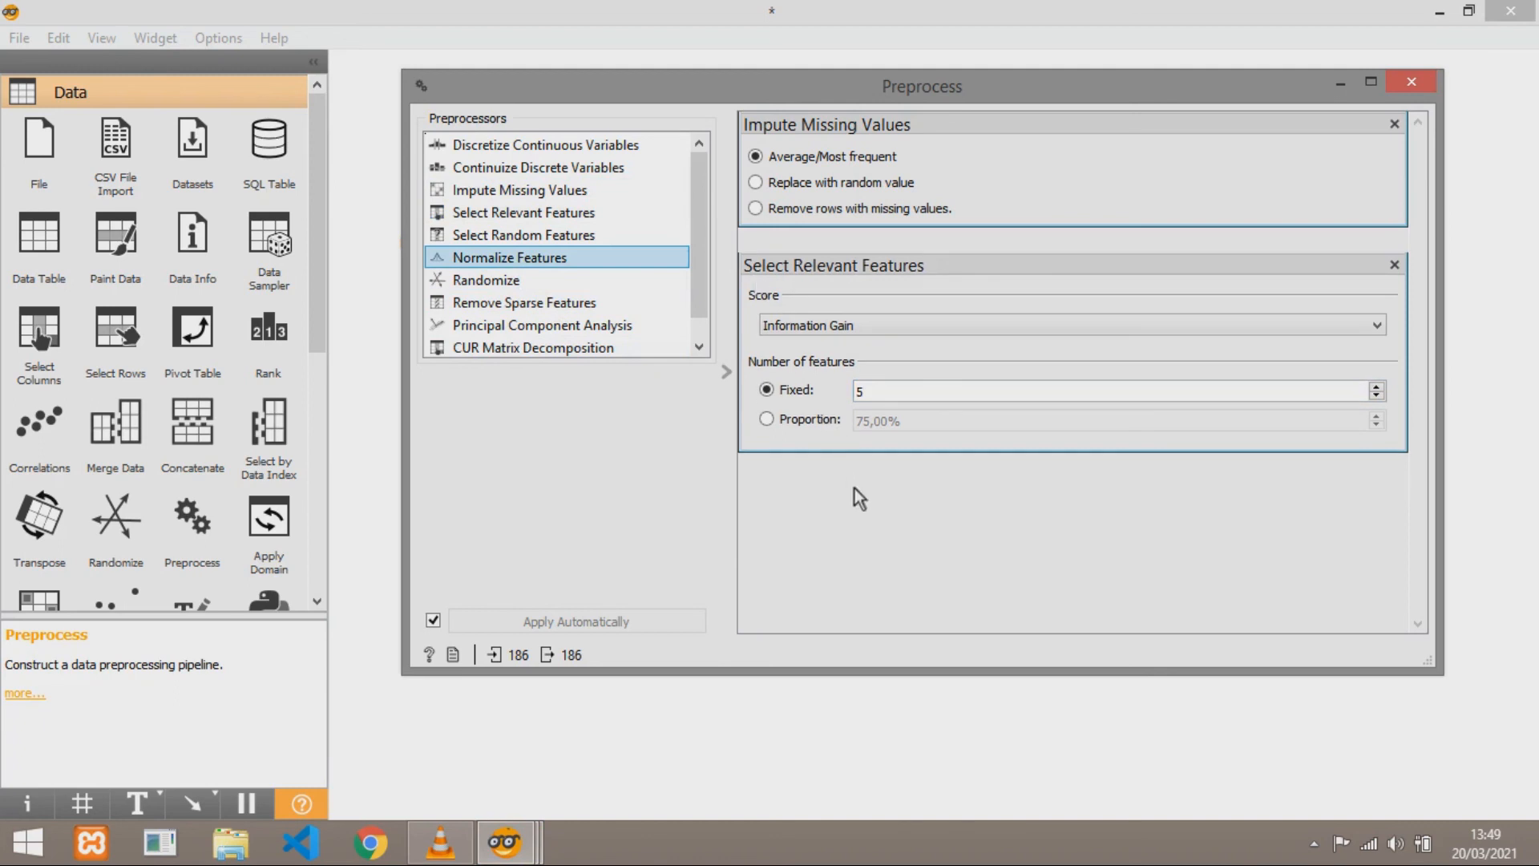
left_click_drag(855, 488, 854, 488)
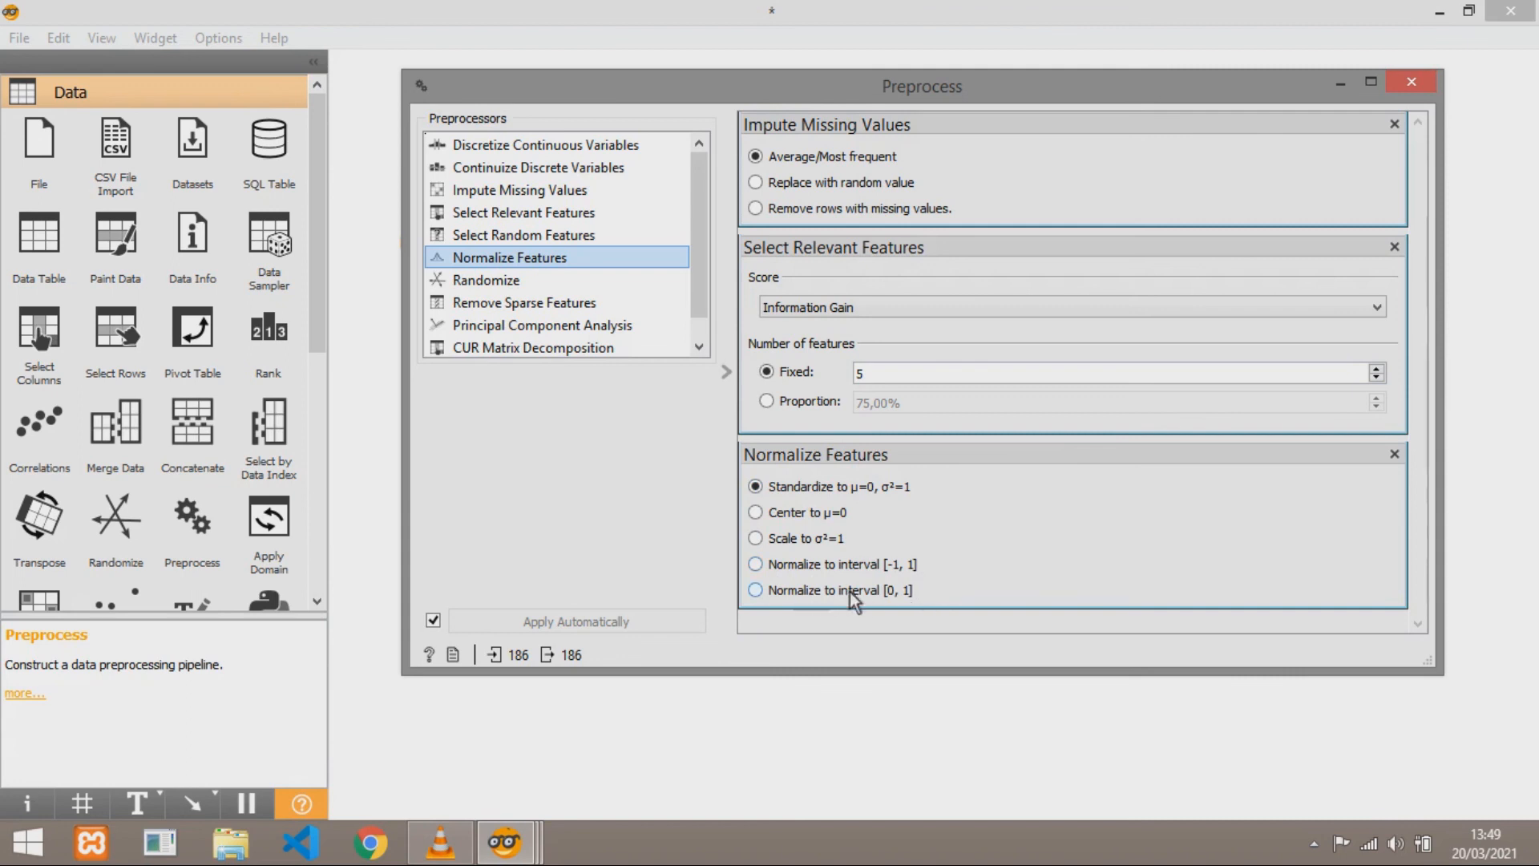
left_click(771, 566)
left_click_drag(1257, 84, 860, 318)
double_click(768, 271)
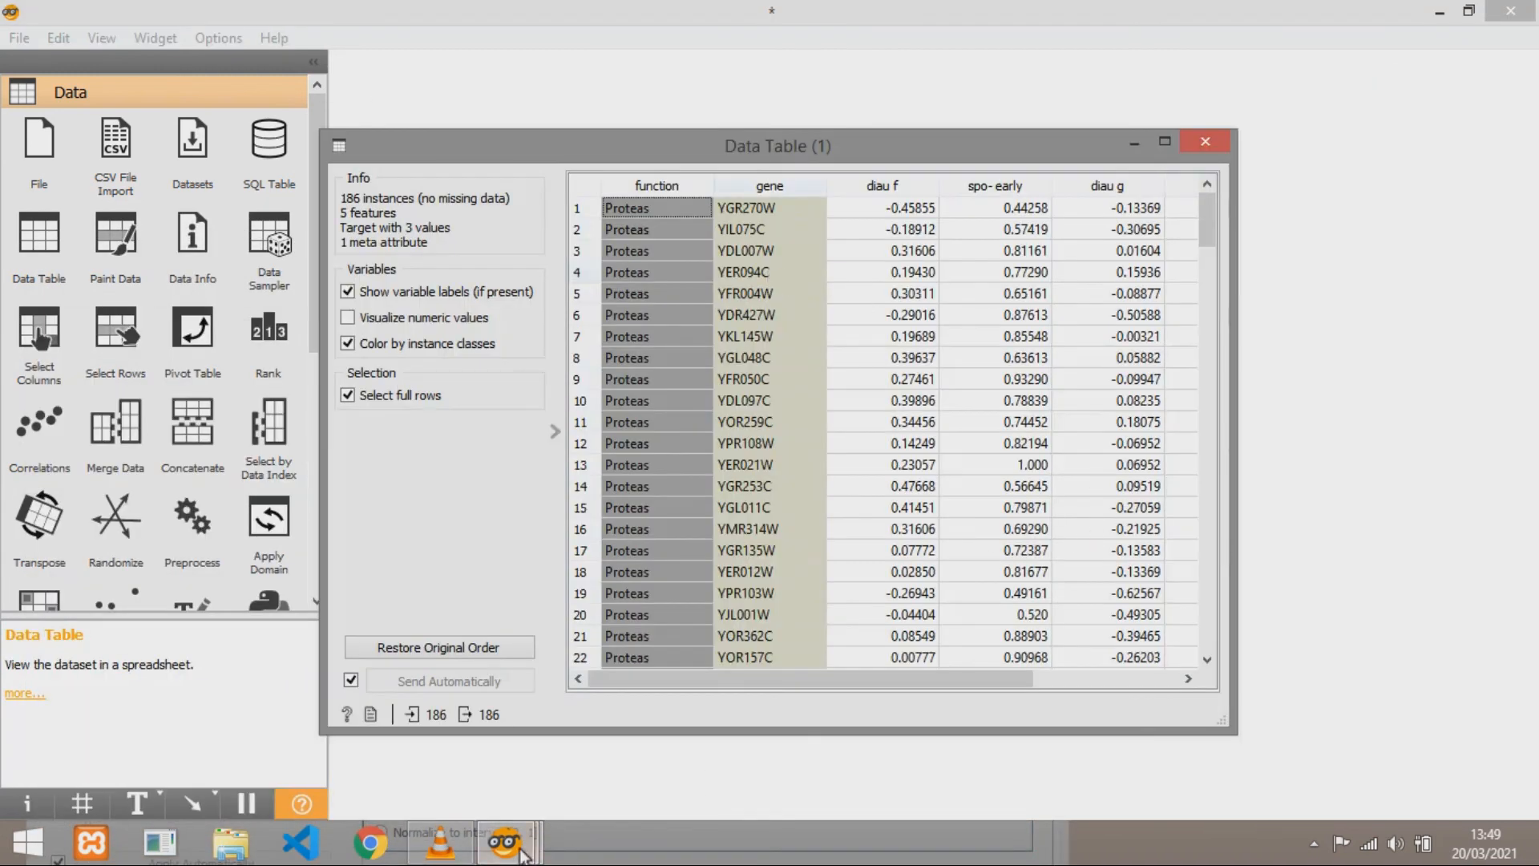
Switch Normalize Features in Preprocess to interval [0, 1] and arrange the Preprocess and Data Table (1) windows so both can be seen
mouse_move(517, 846)
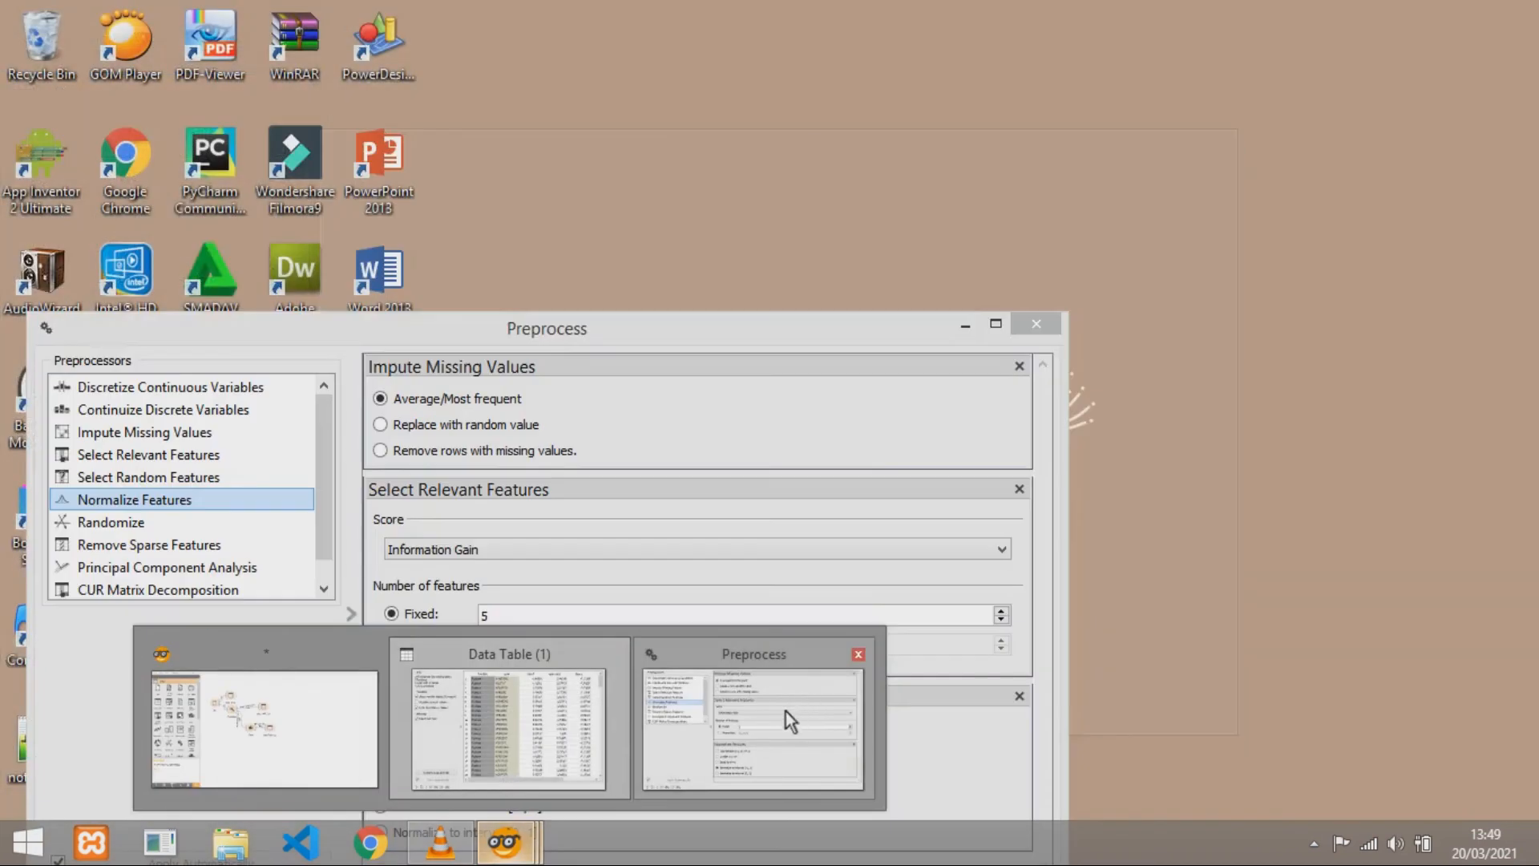
left_click(787, 713)
left_click_drag(816, 328, 839, 173)
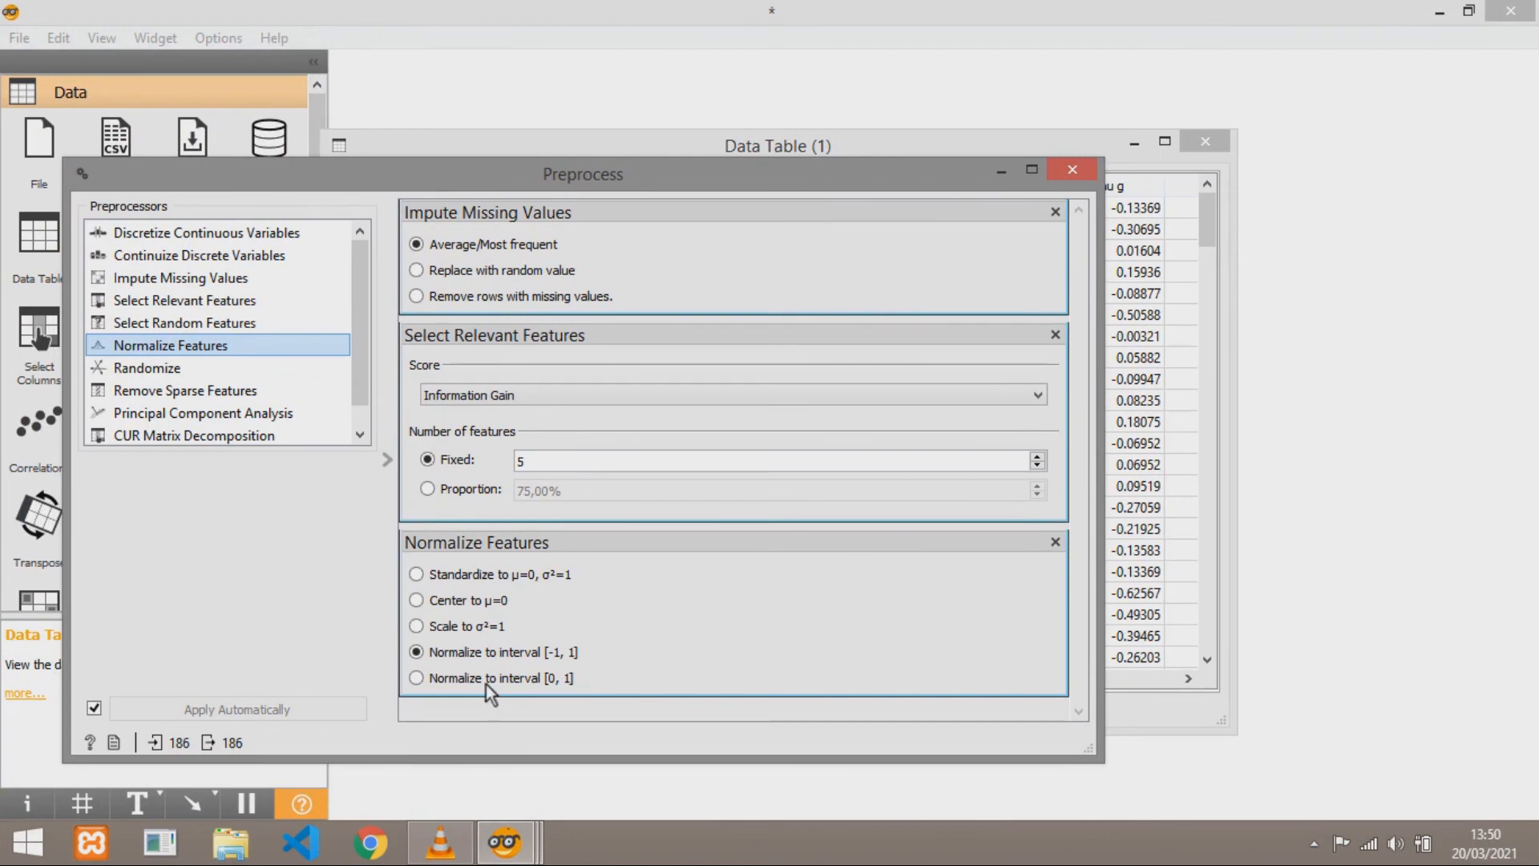
left_click(460, 678)
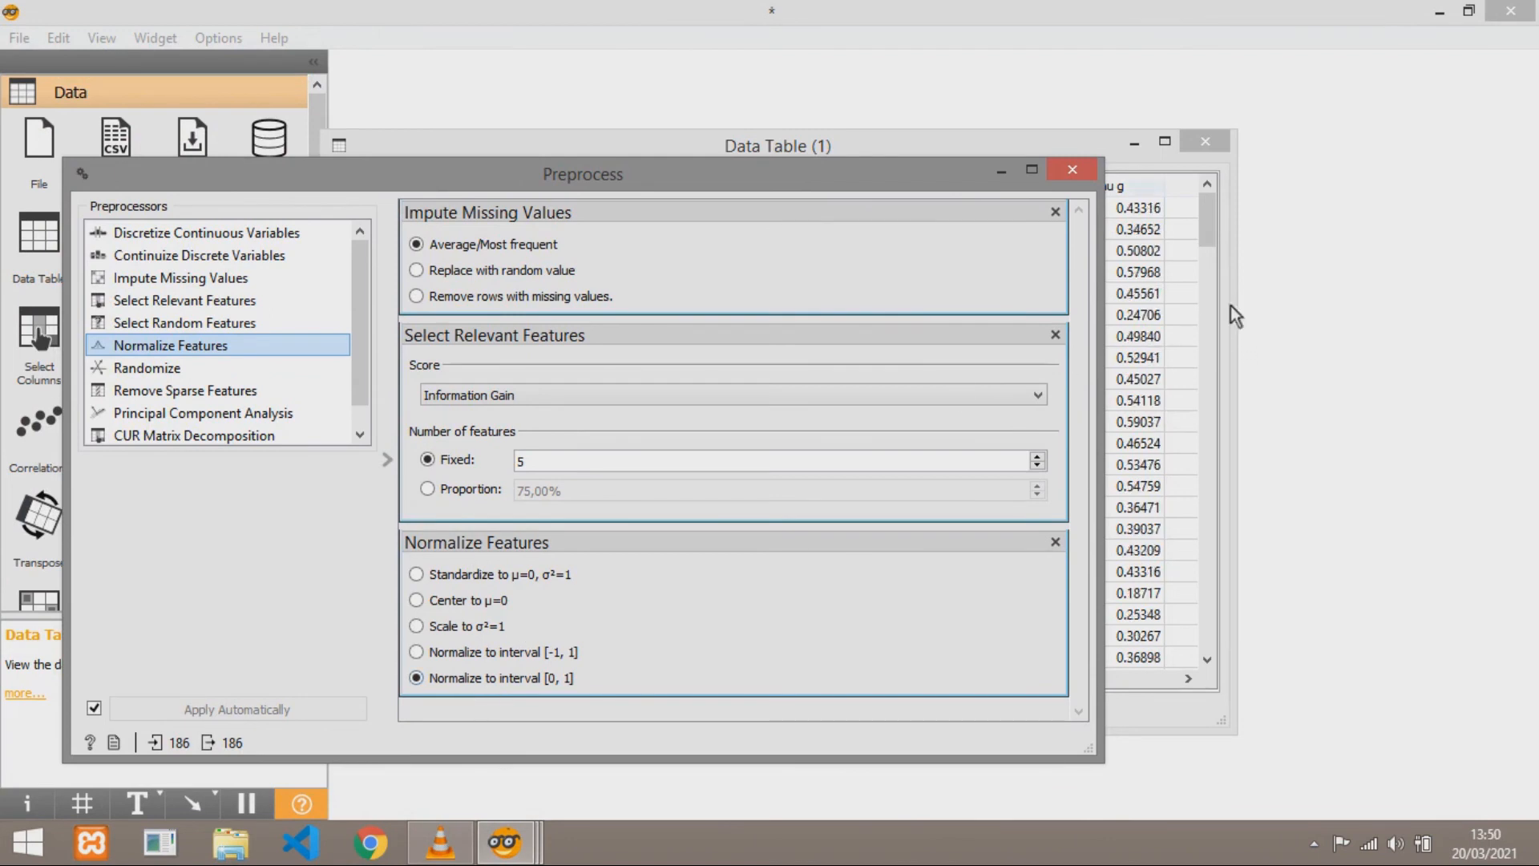
left_click_drag(972, 148, 1233, 36)
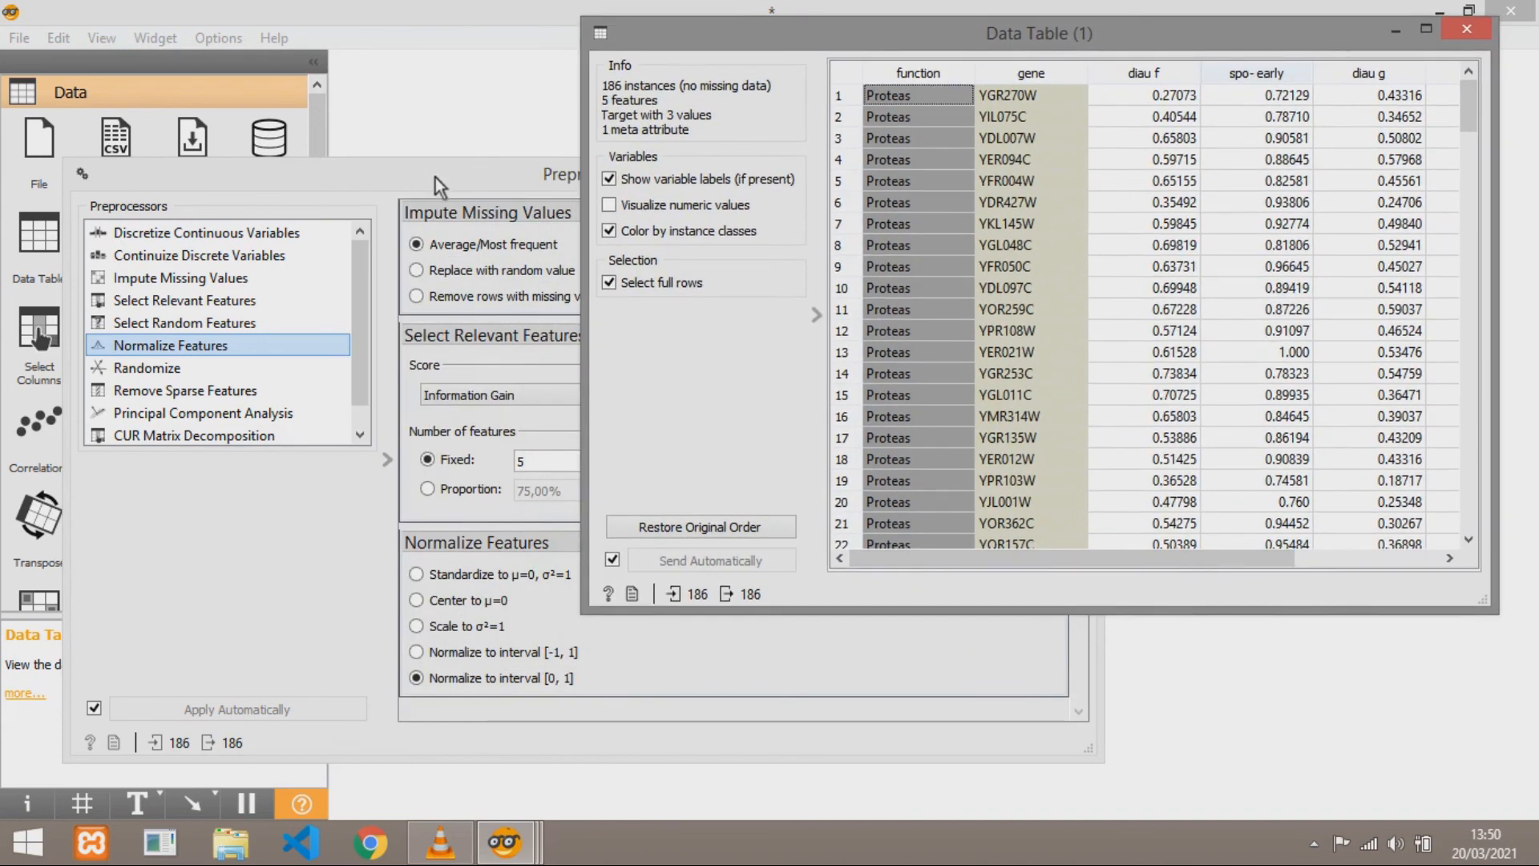
left_click_drag(435, 176, 400, 123)
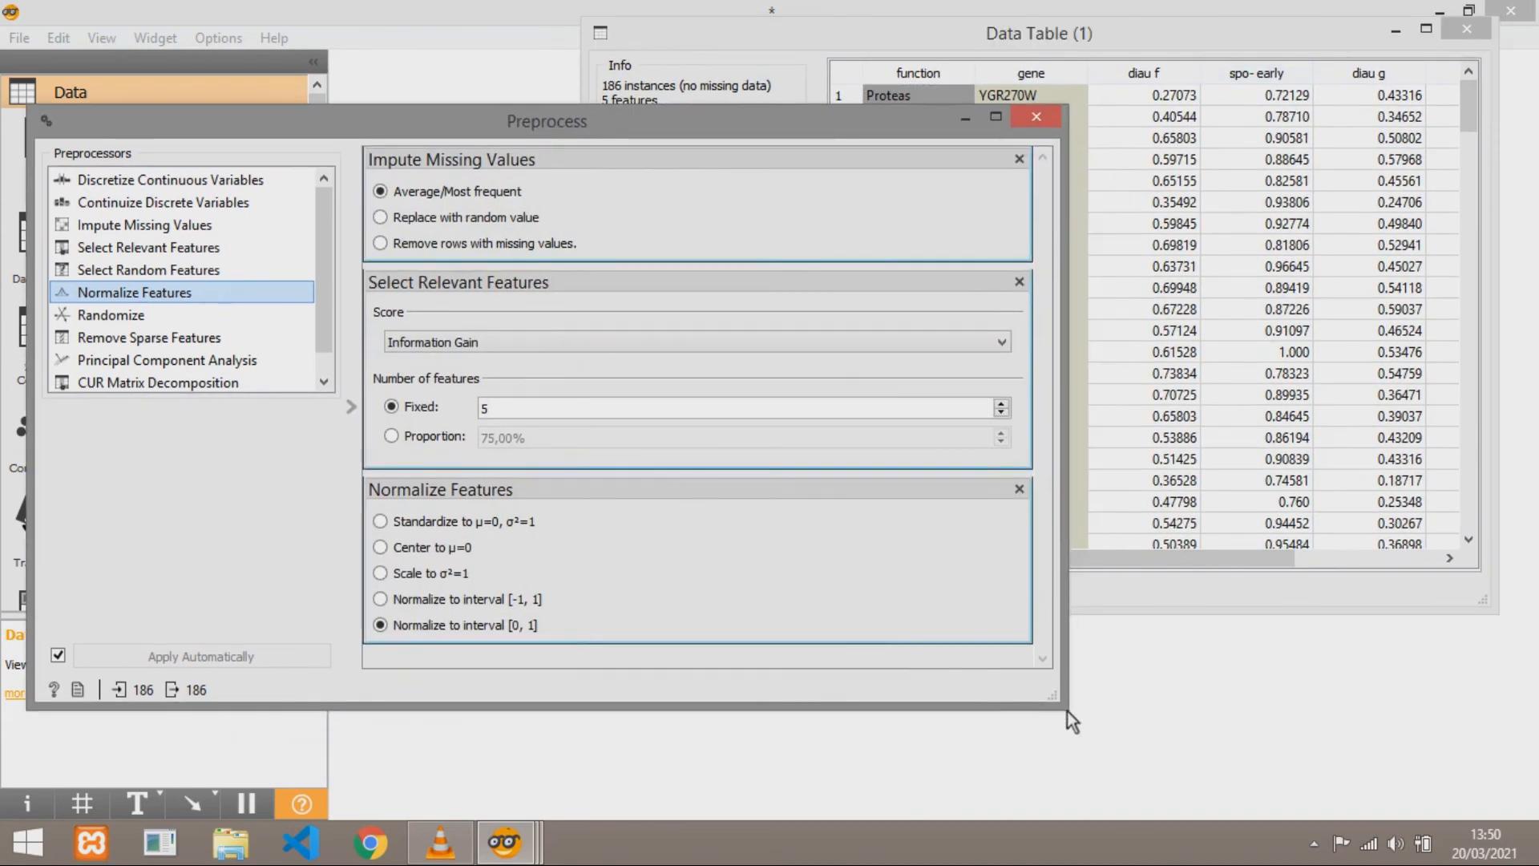
Try the Standardize, Center to μ=0 and Scale to σ²=1 options of Normalize Features against Data Table (1), and finish on interval [-1, 1]
left_click_drag(1060, 704, 719, 684)
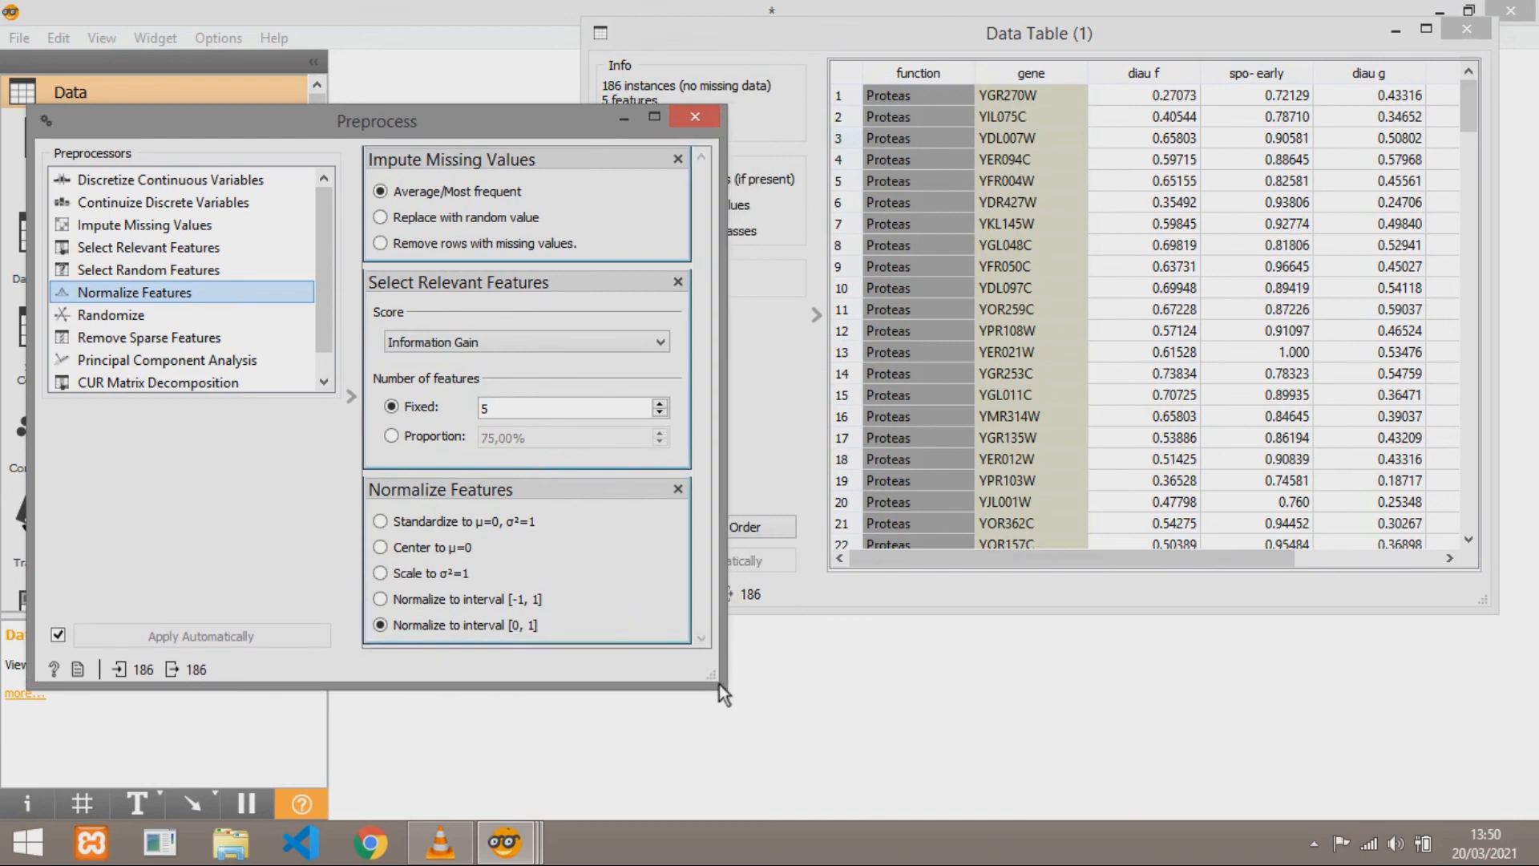
left_click(381, 522)
left_click(381, 547)
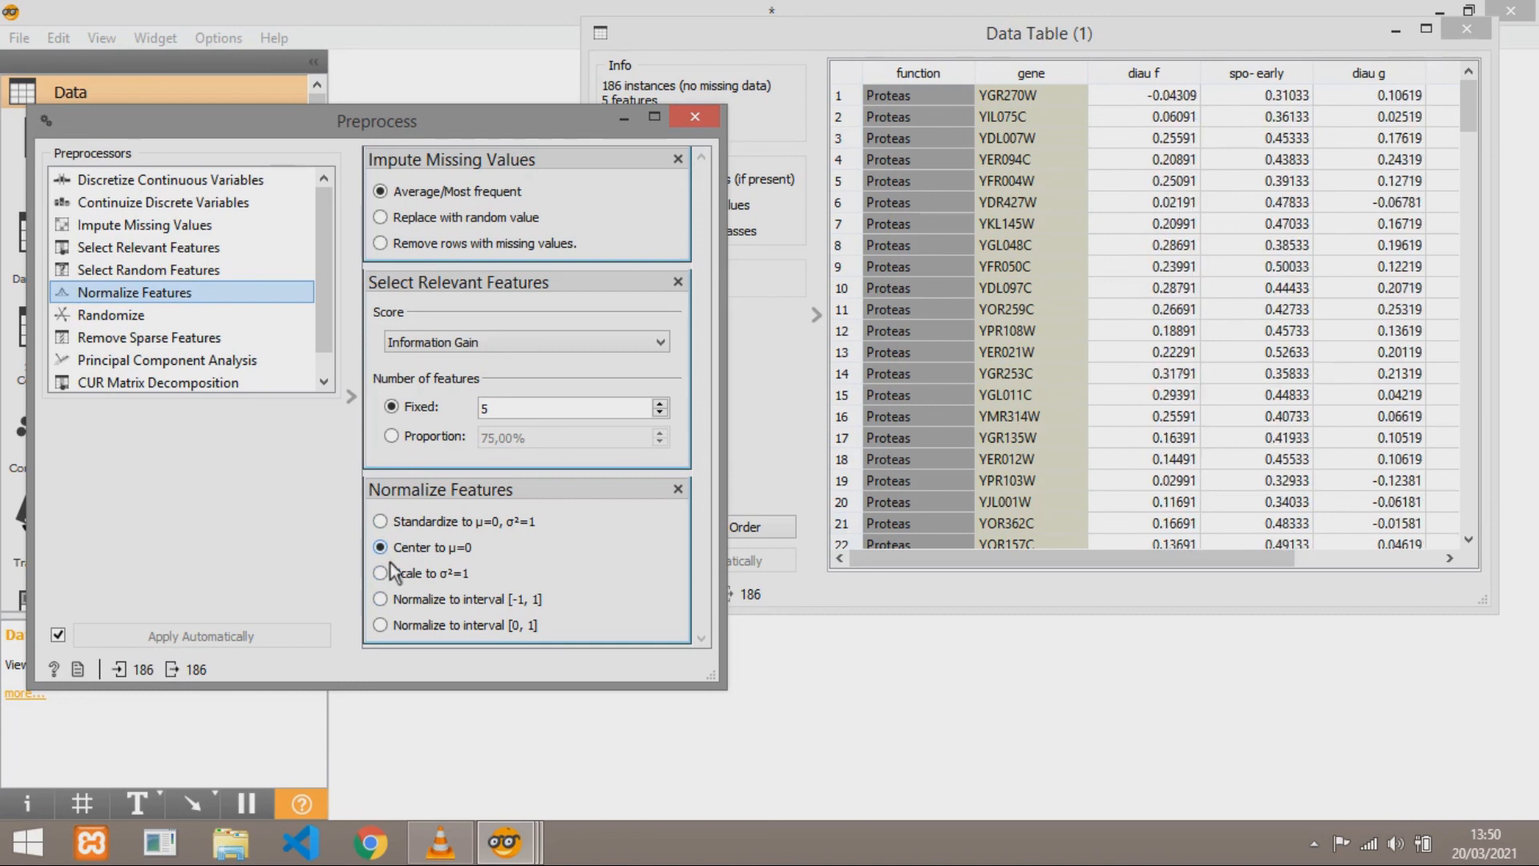
left_click(380, 573)
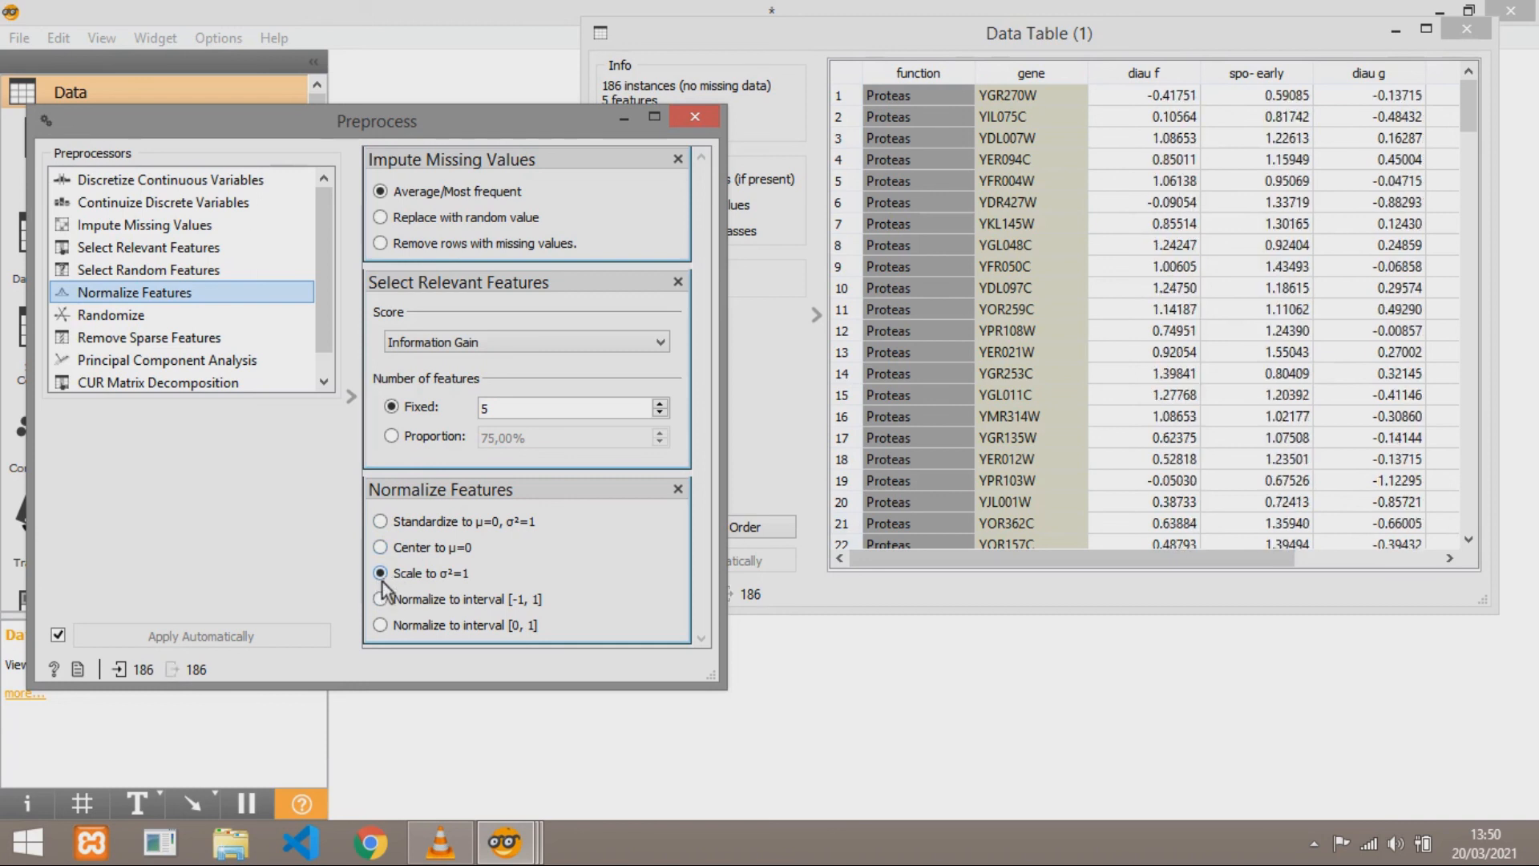
left_click(381, 599)
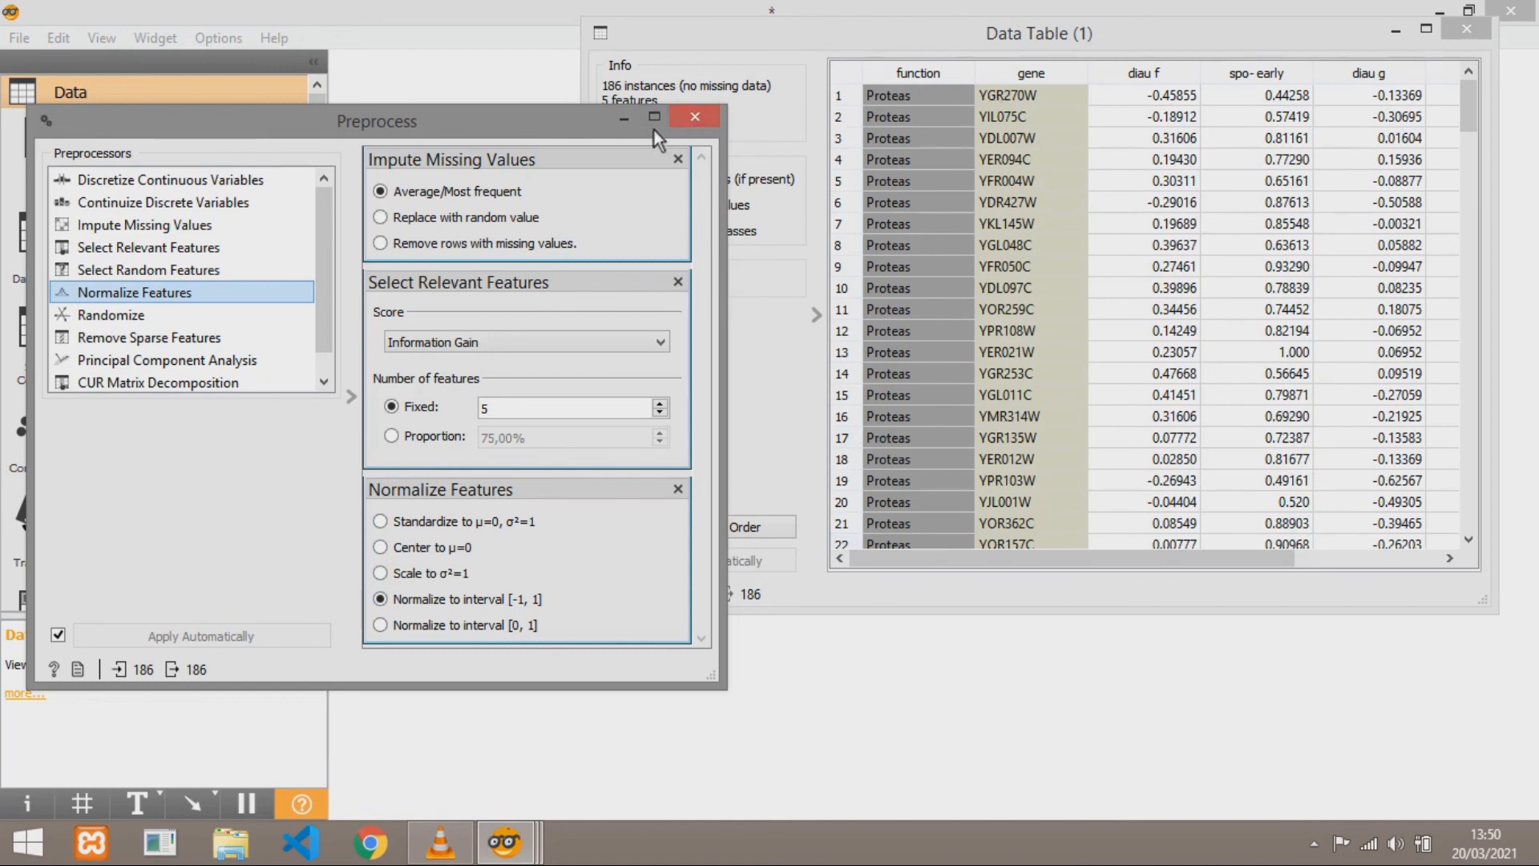
Add the Randomize preprocessor after Normalize Features in the Preprocess pipeline and bring its settings into view
left_click_drag(715, 681, 877, 706)
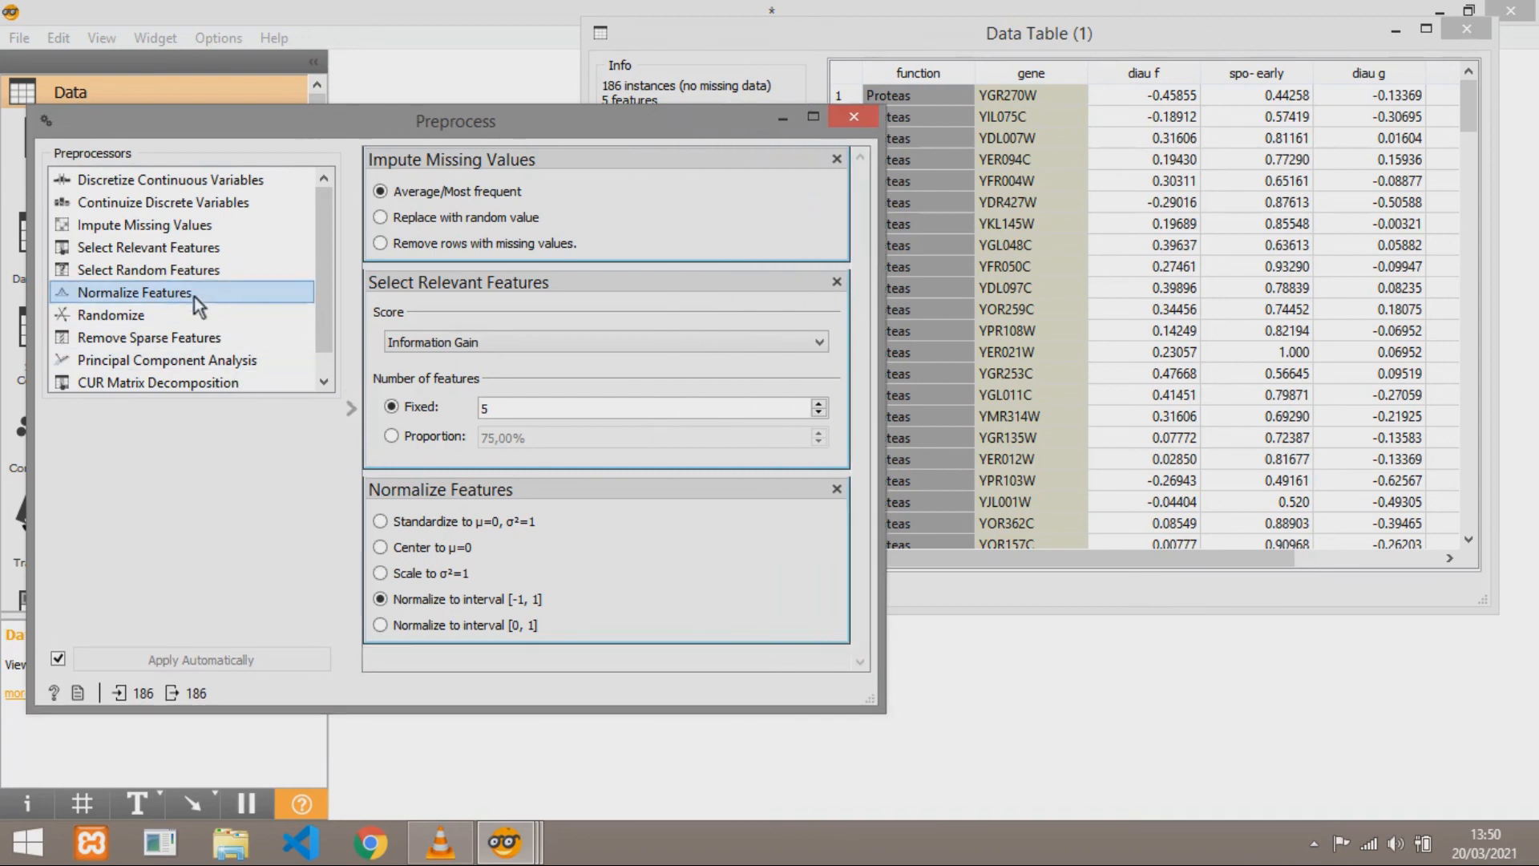
left_click_drag(176, 319, 473, 444)
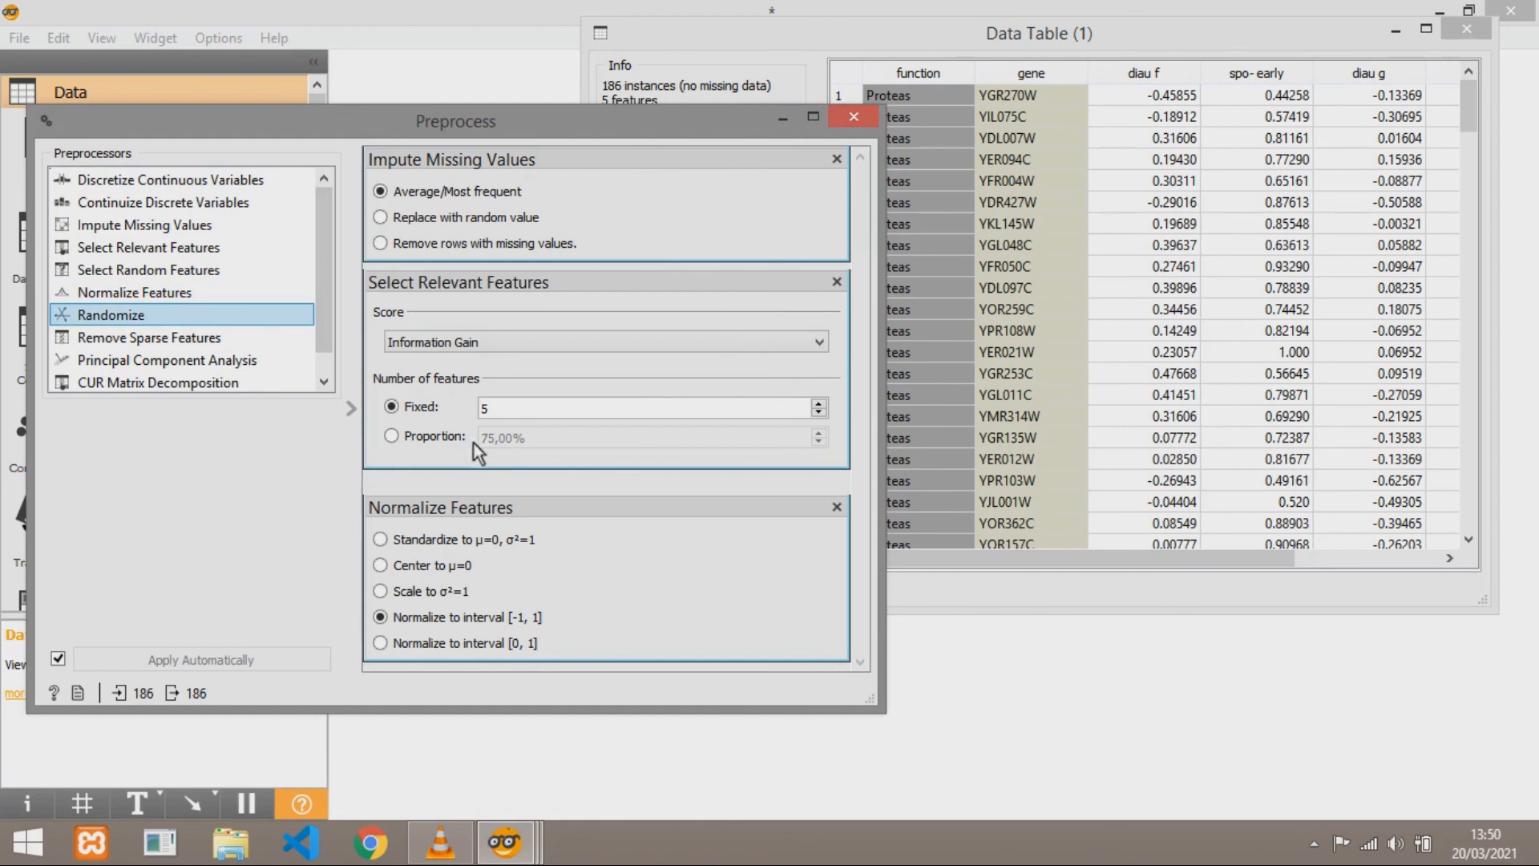
left_click_drag(517, 593, 508, 664)
left_click_drag(864, 413, 853, 532)
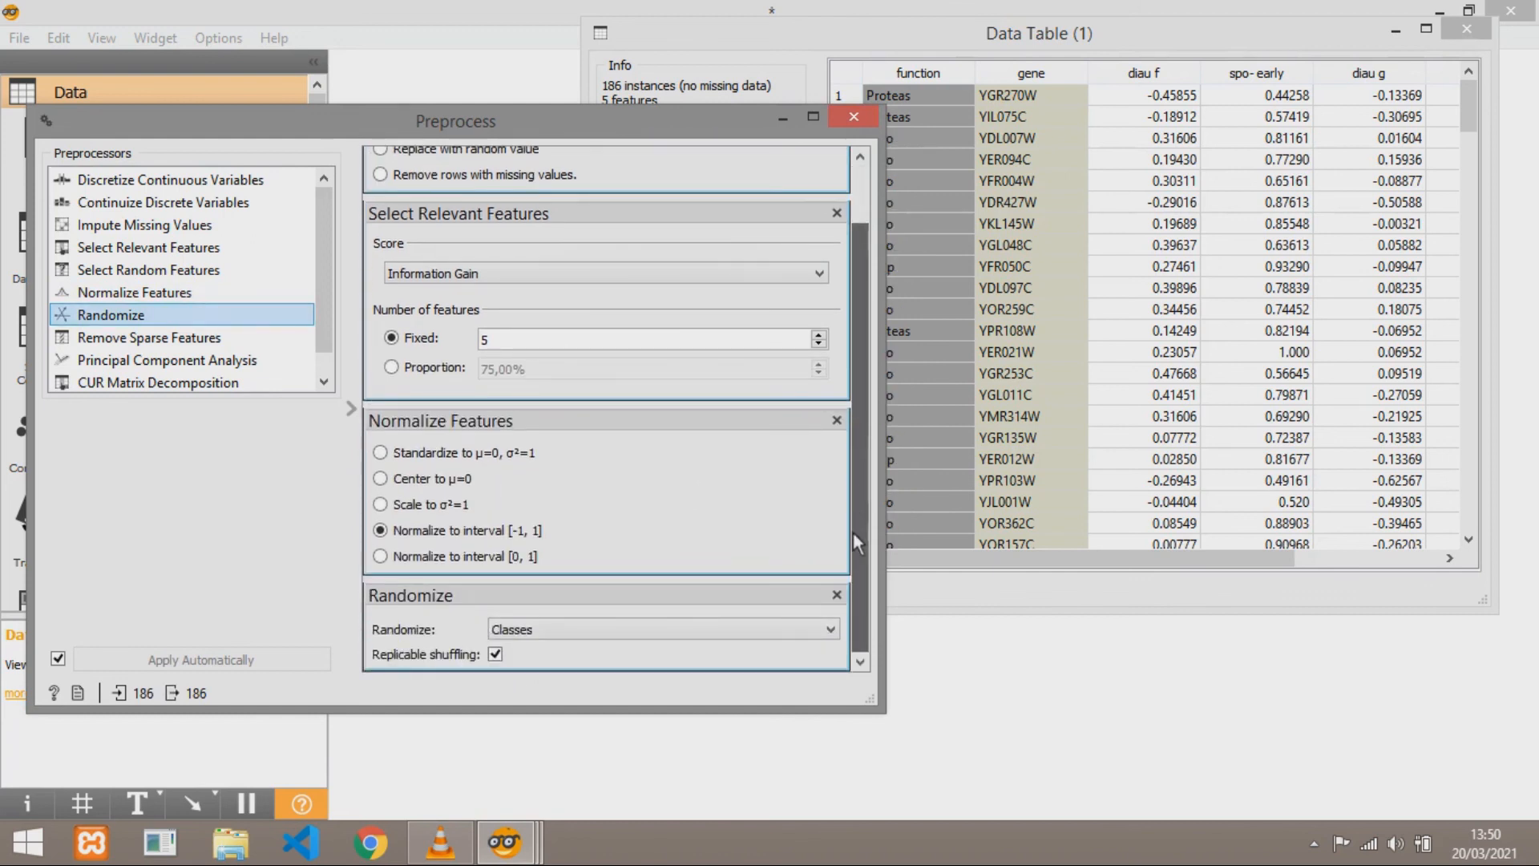
Try randomizing Features instead of Classes, check the values in Data Table (1), and return Randomize to Classes
left_click(529, 632)
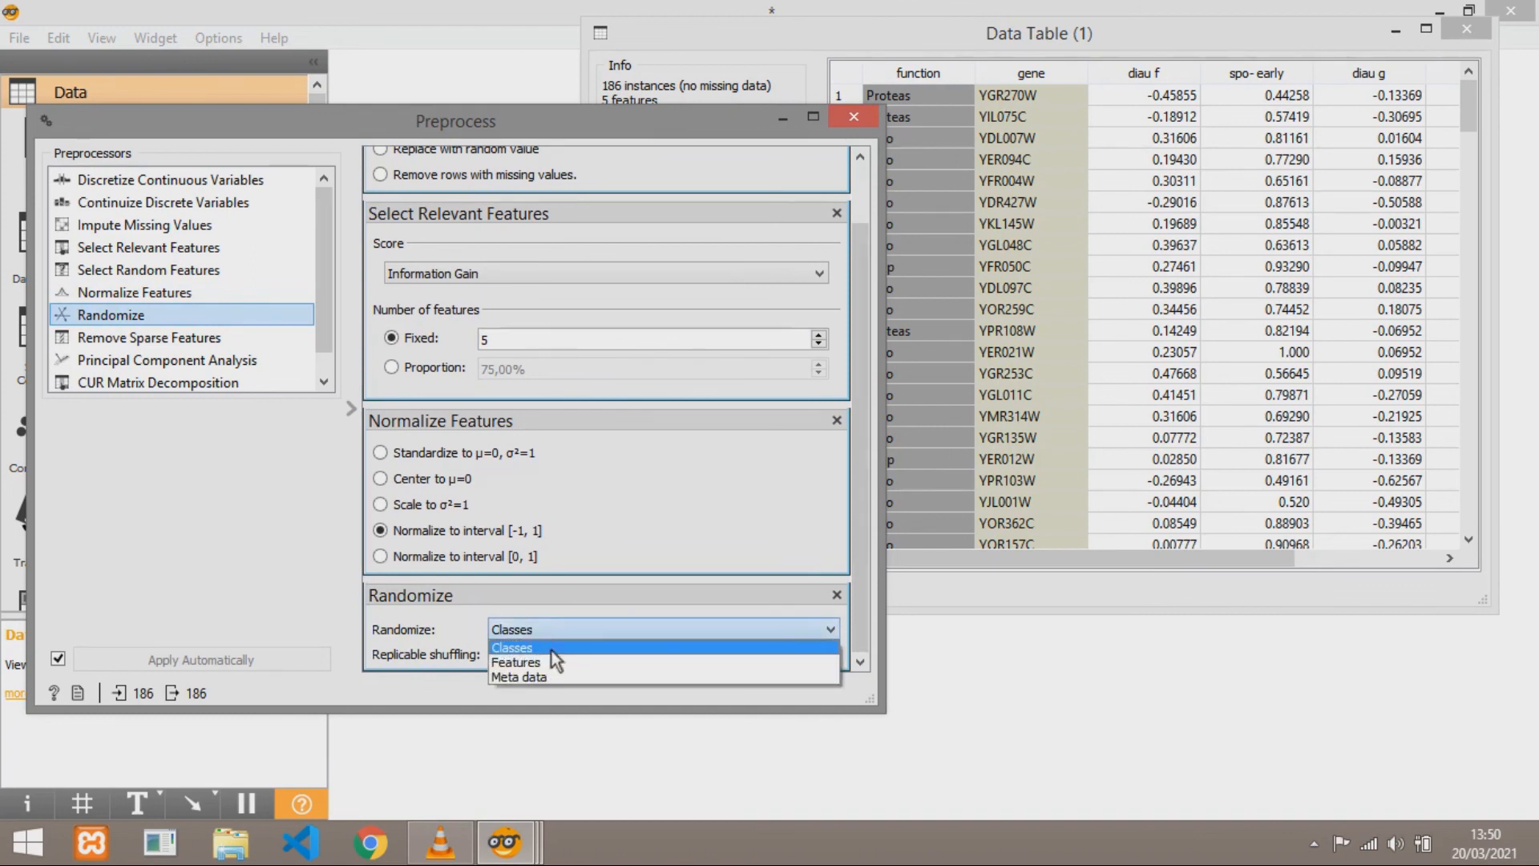
left_click(546, 664)
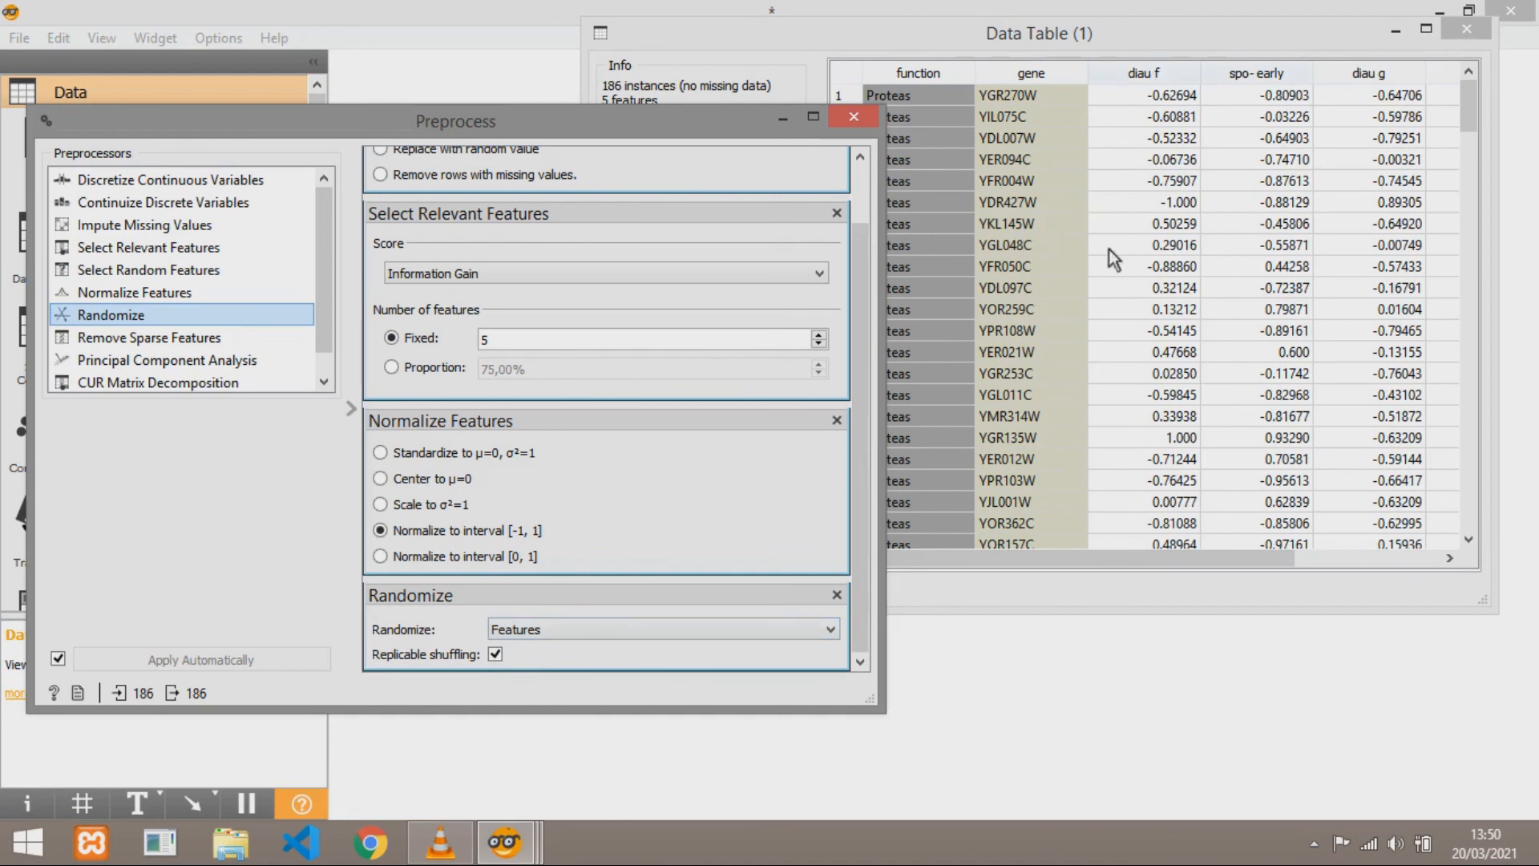
left_click(691, 625)
left_click(581, 649)
key("Up")
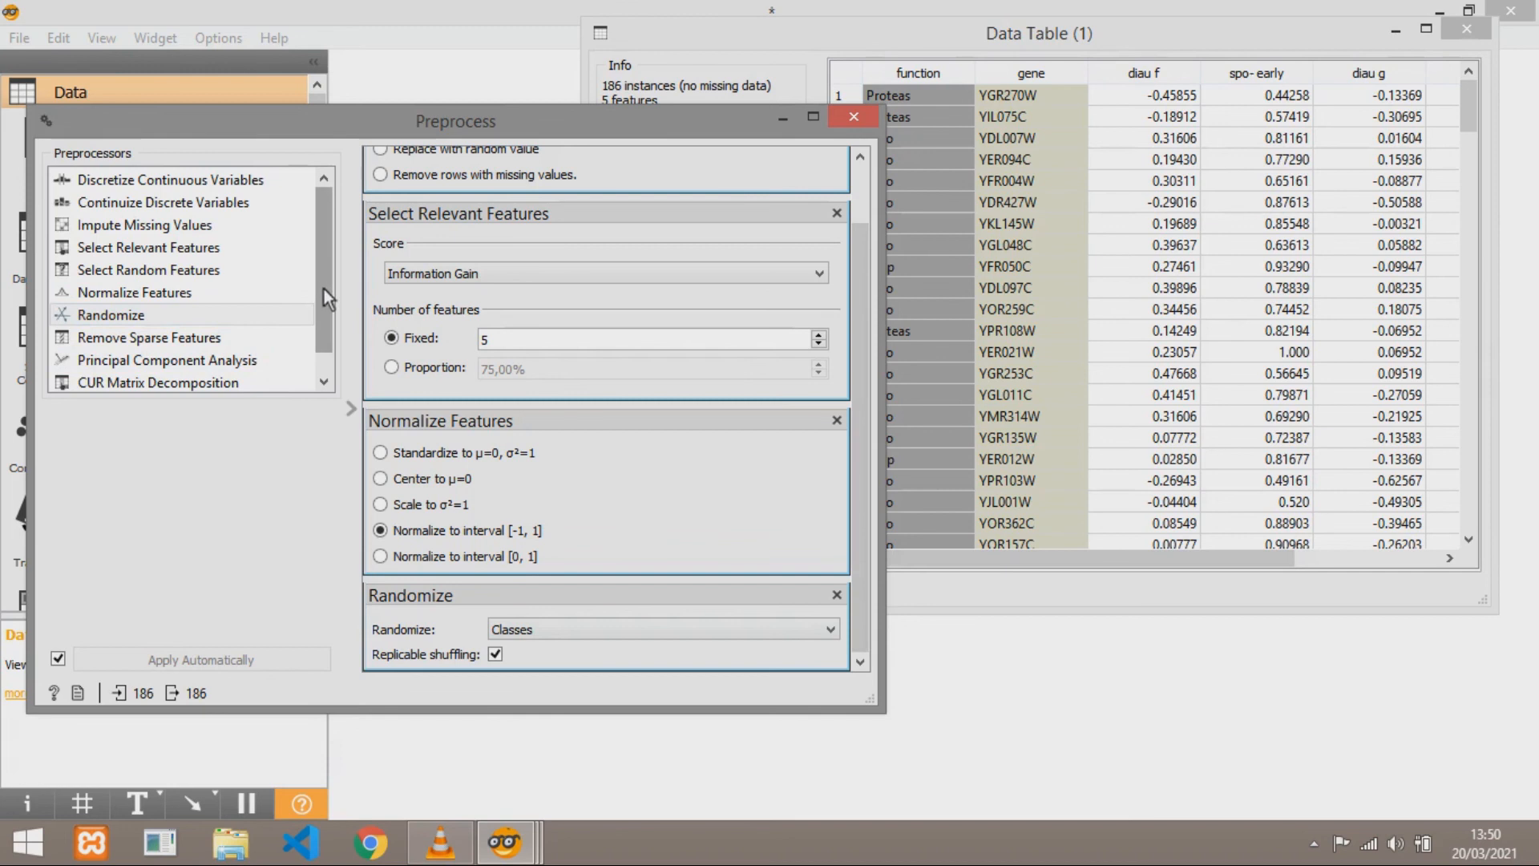
Review the Preprocess pipeline and close the Preprocess and Data Table (1) windows
left_click_drag(324, 294, 333, 256)
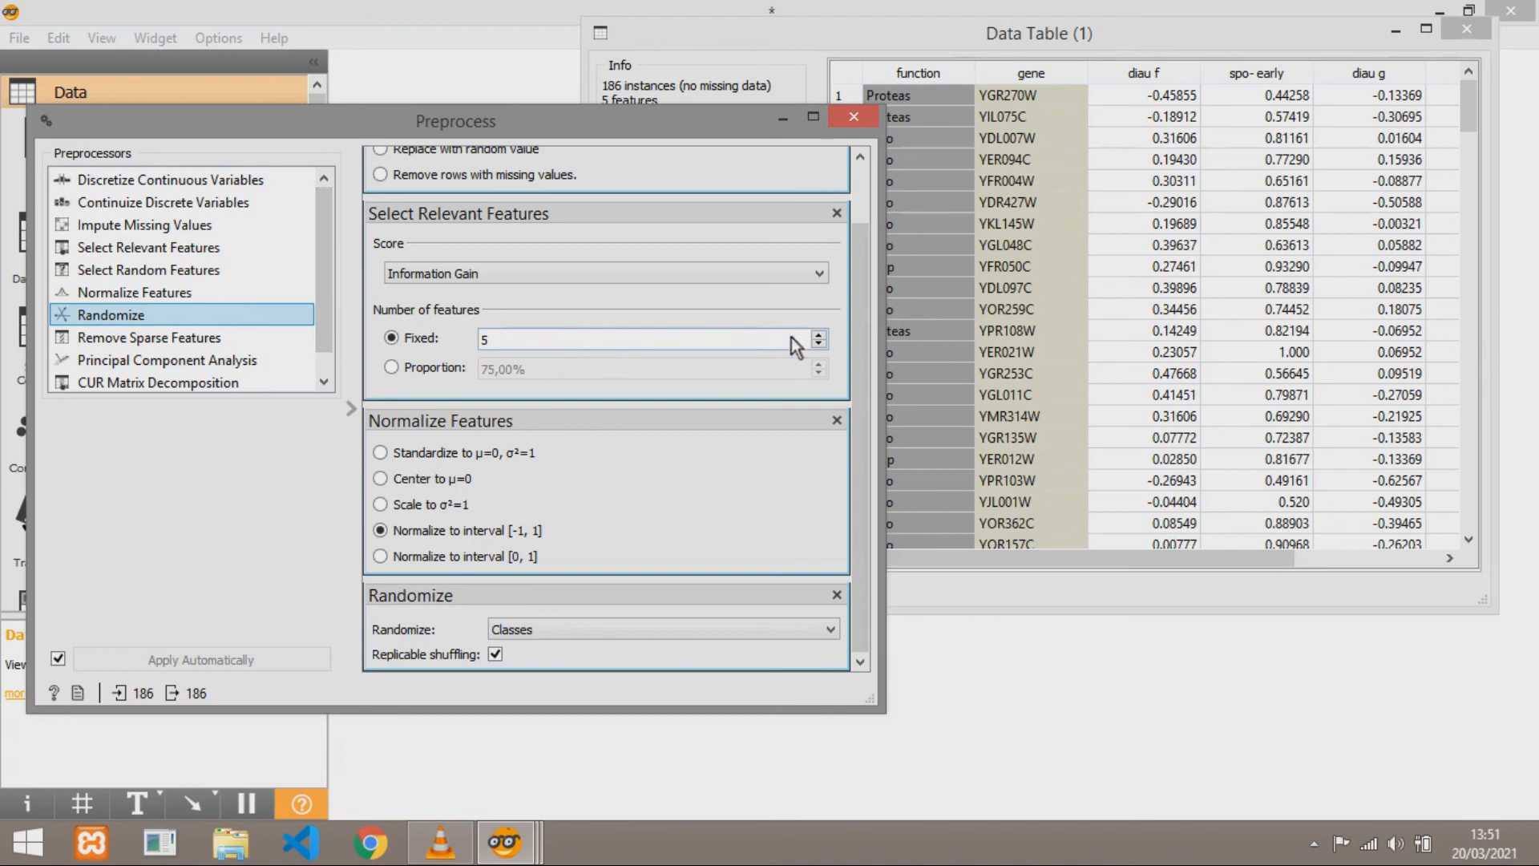
left_click_drag(863, 305, 863, 240)
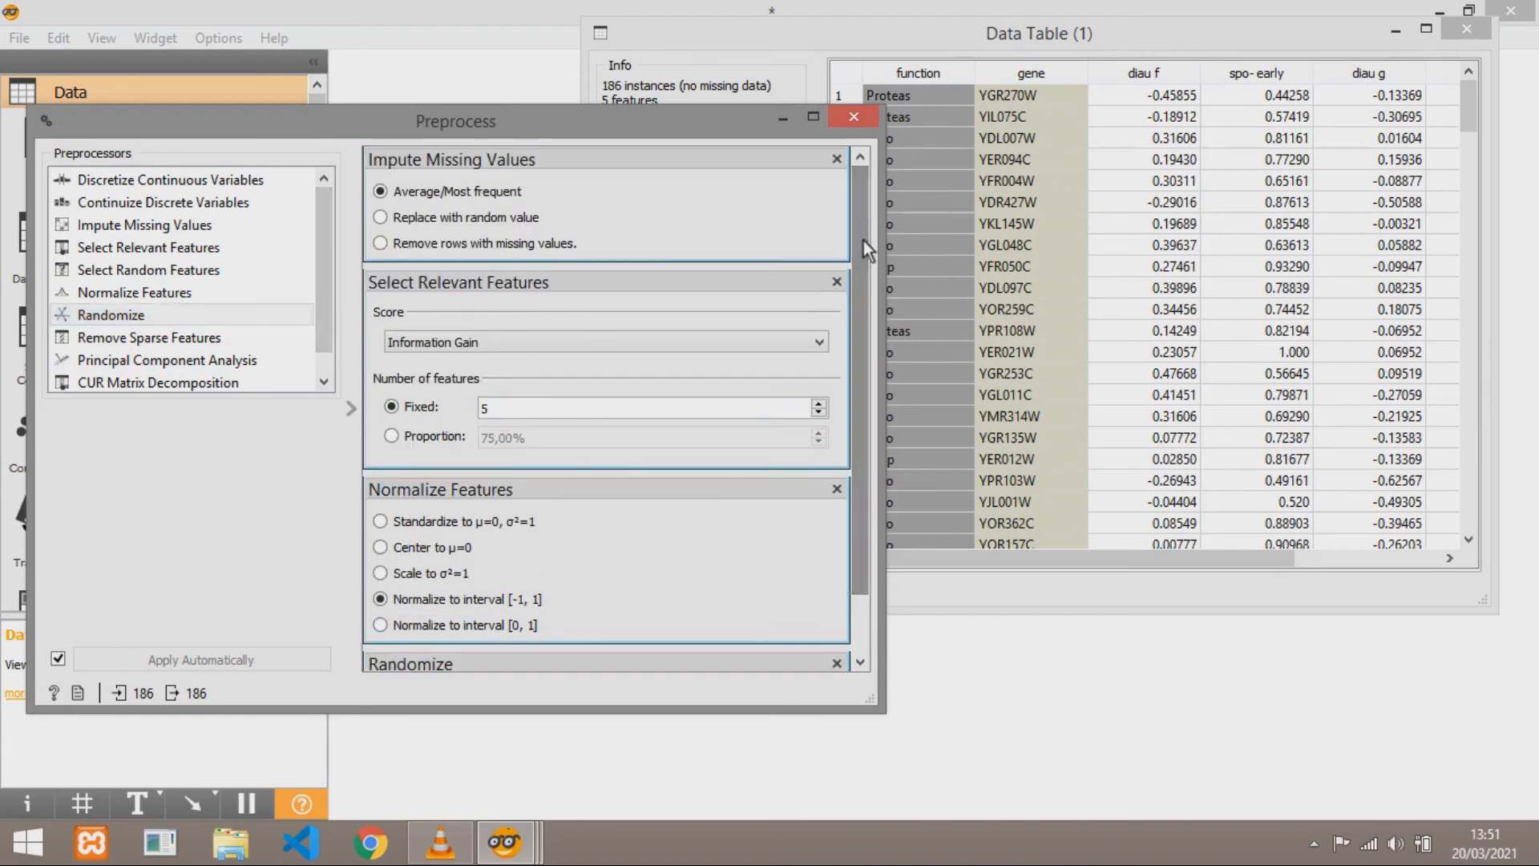
left_click(855, 116)
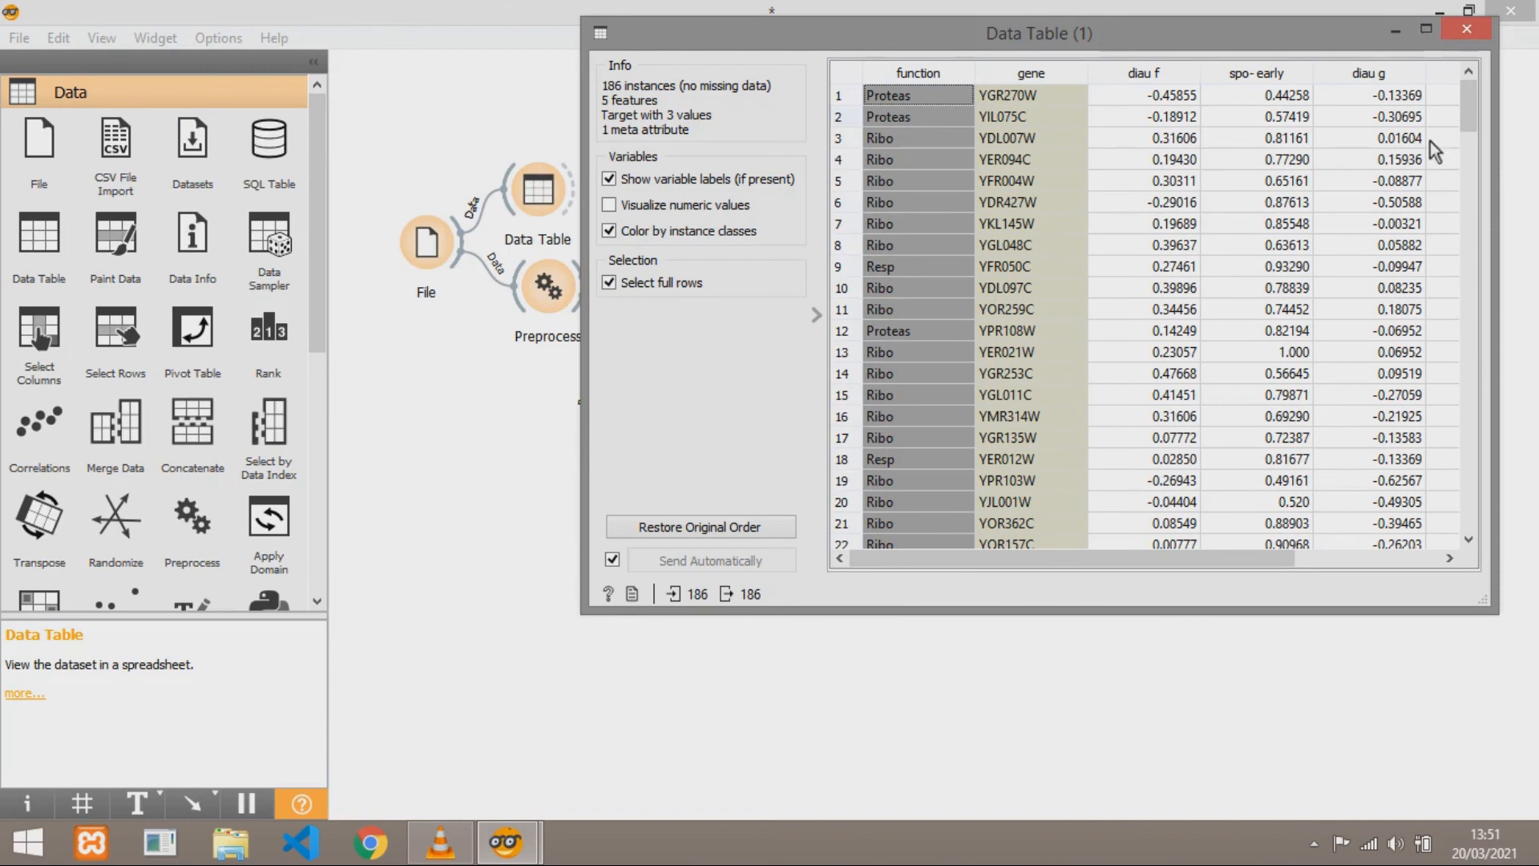
left_click(1466, 29)
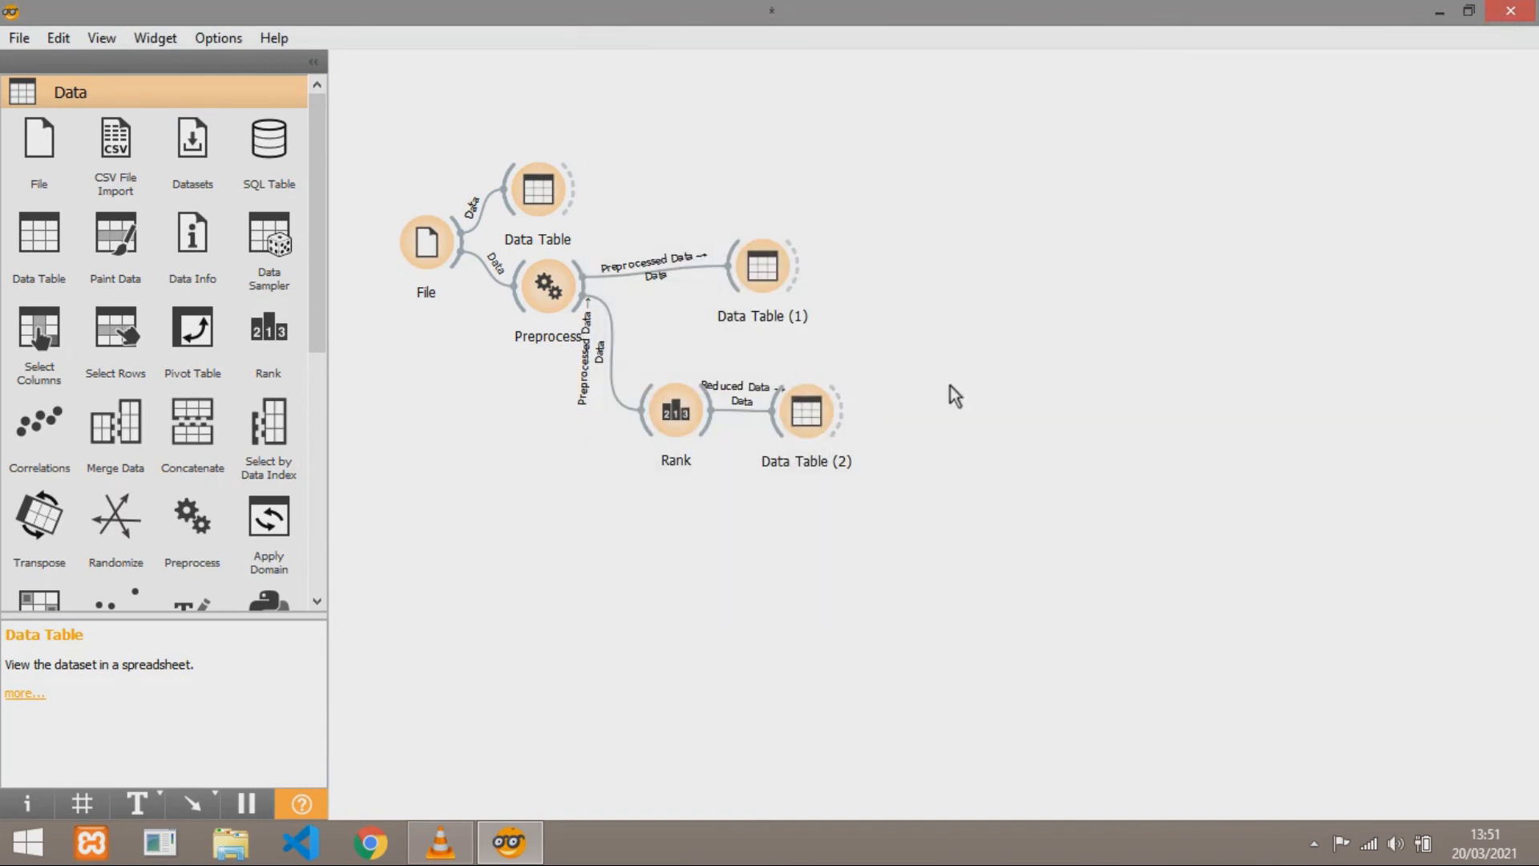